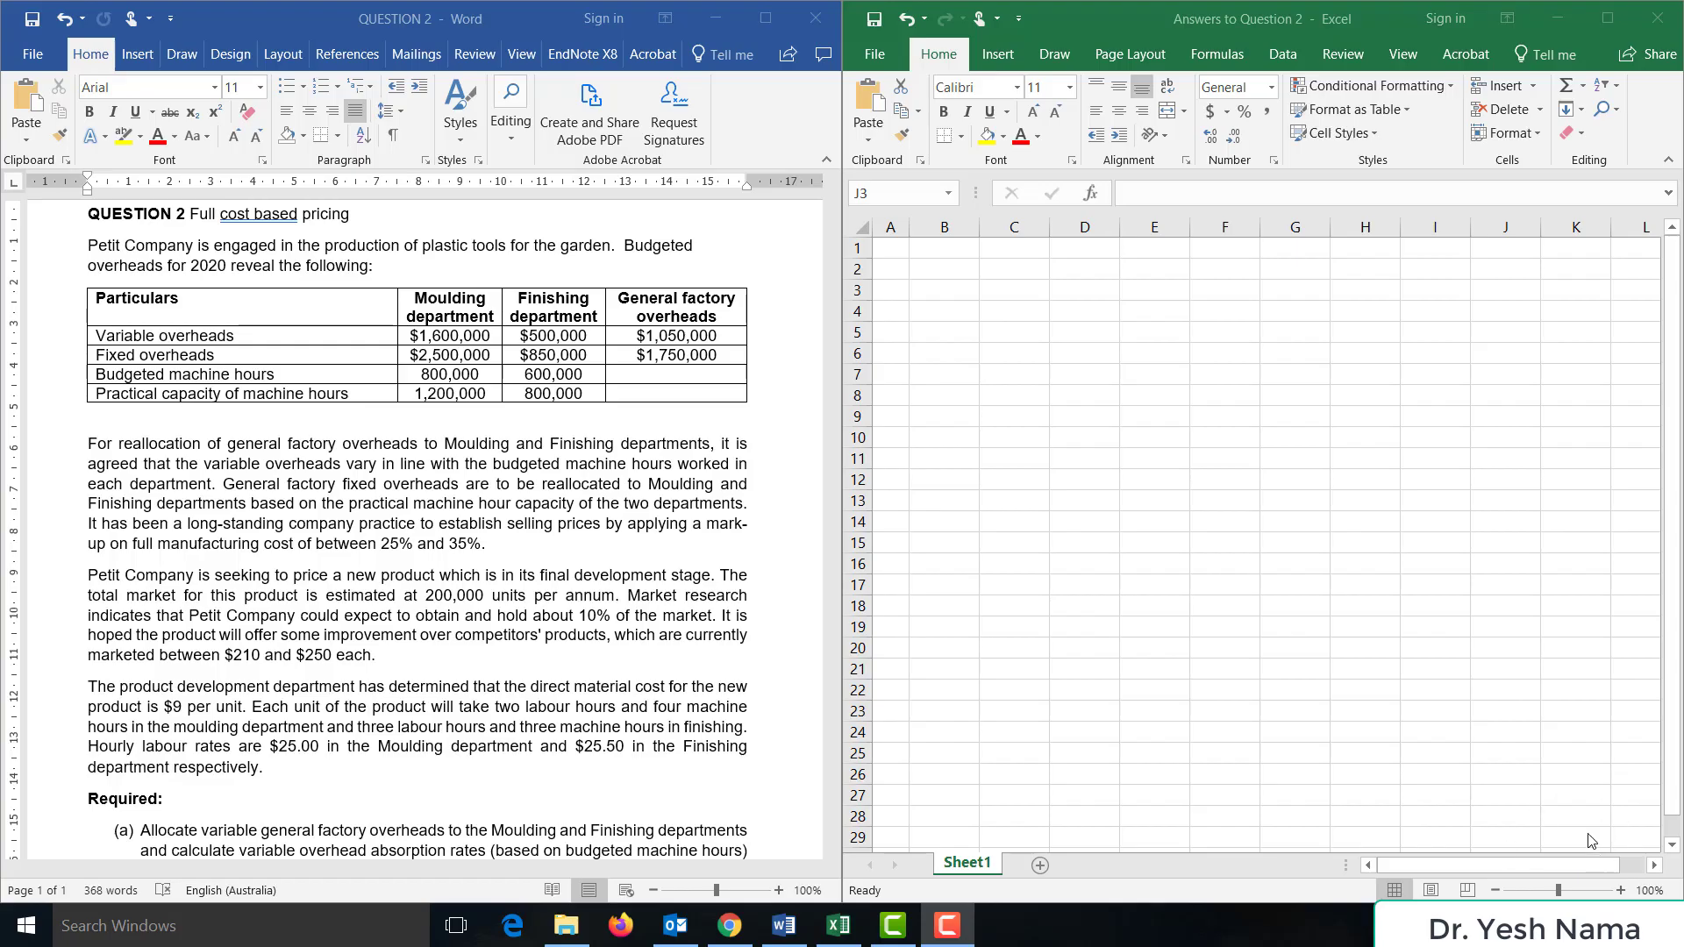
- Review the overhead data and requirement (a) in the Word question document
click(479, 829)
scroll(488, 811, down, 2)
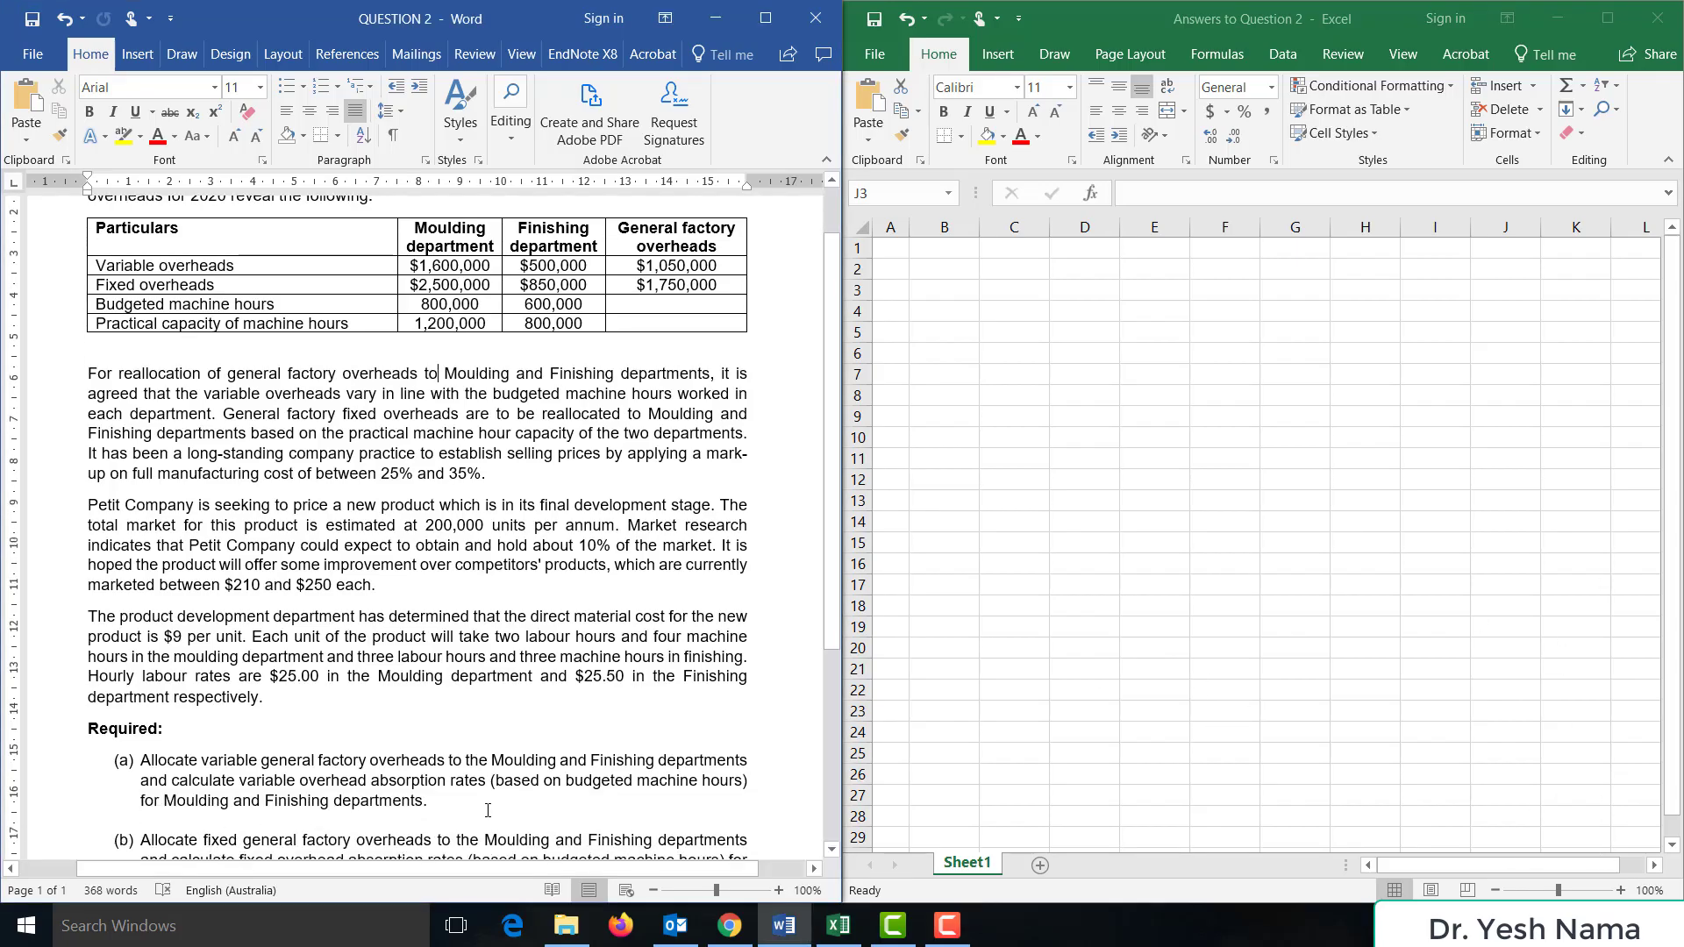
scroll(500, 752, up, 2)
scroll(500, 752, down, 1)
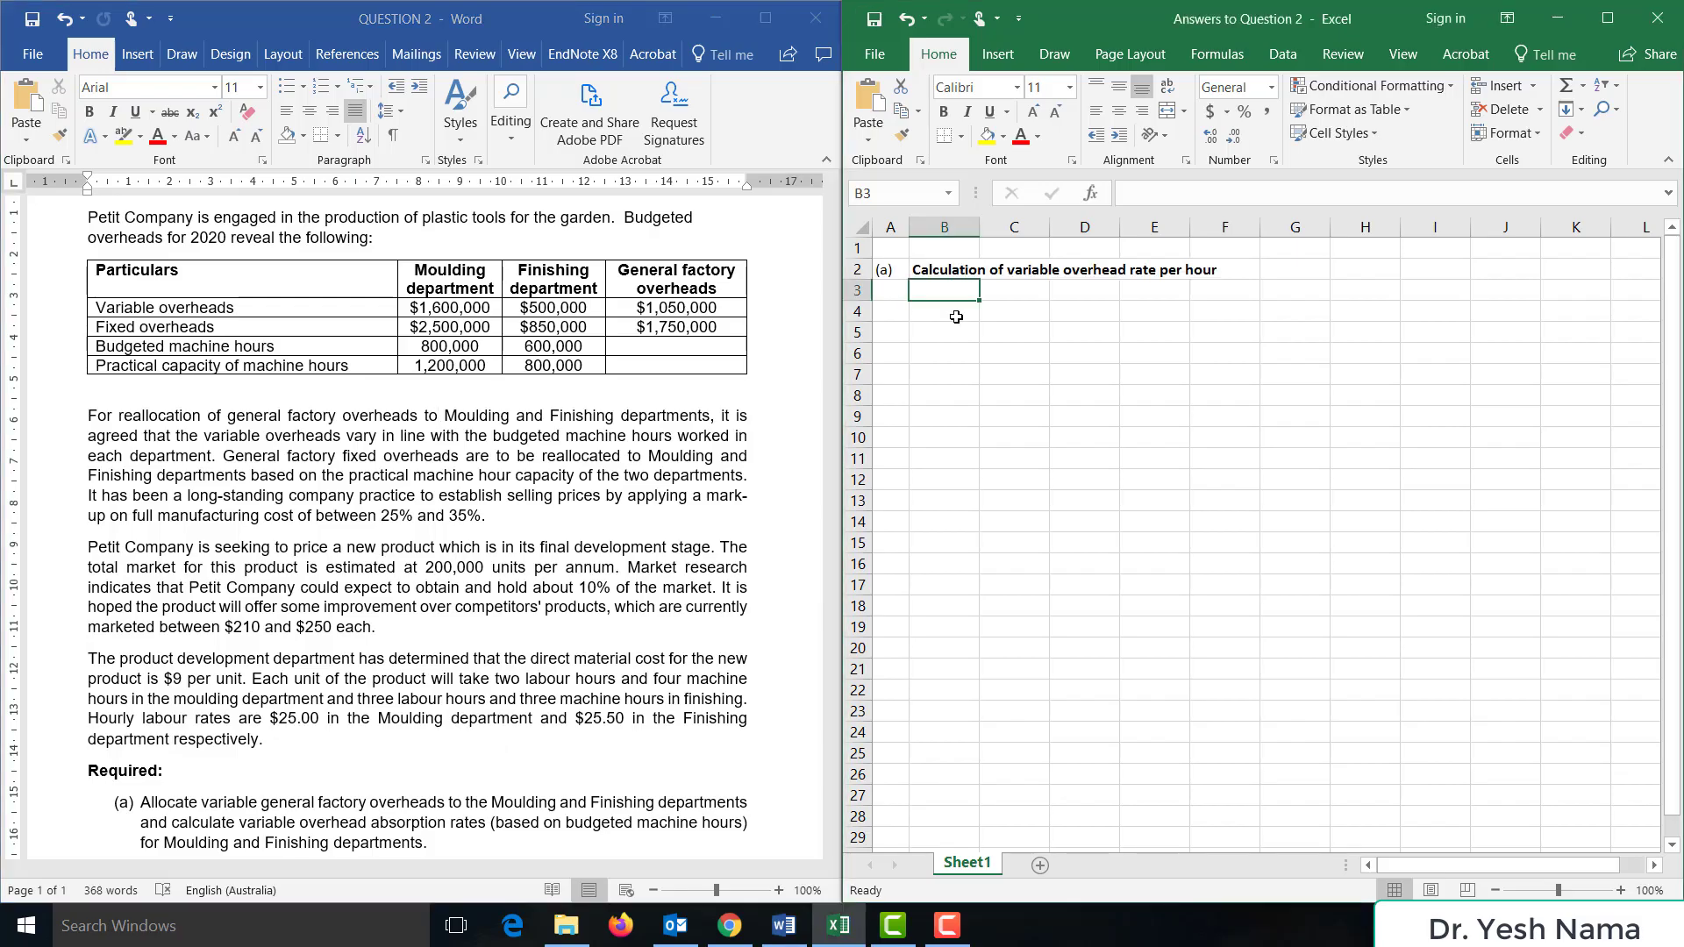
- Fill row 5 with "Initial variable overheads": 1600000 for Moulding, 500000 for Finishing and 1050000 for general factory overheads
click(956, 316)
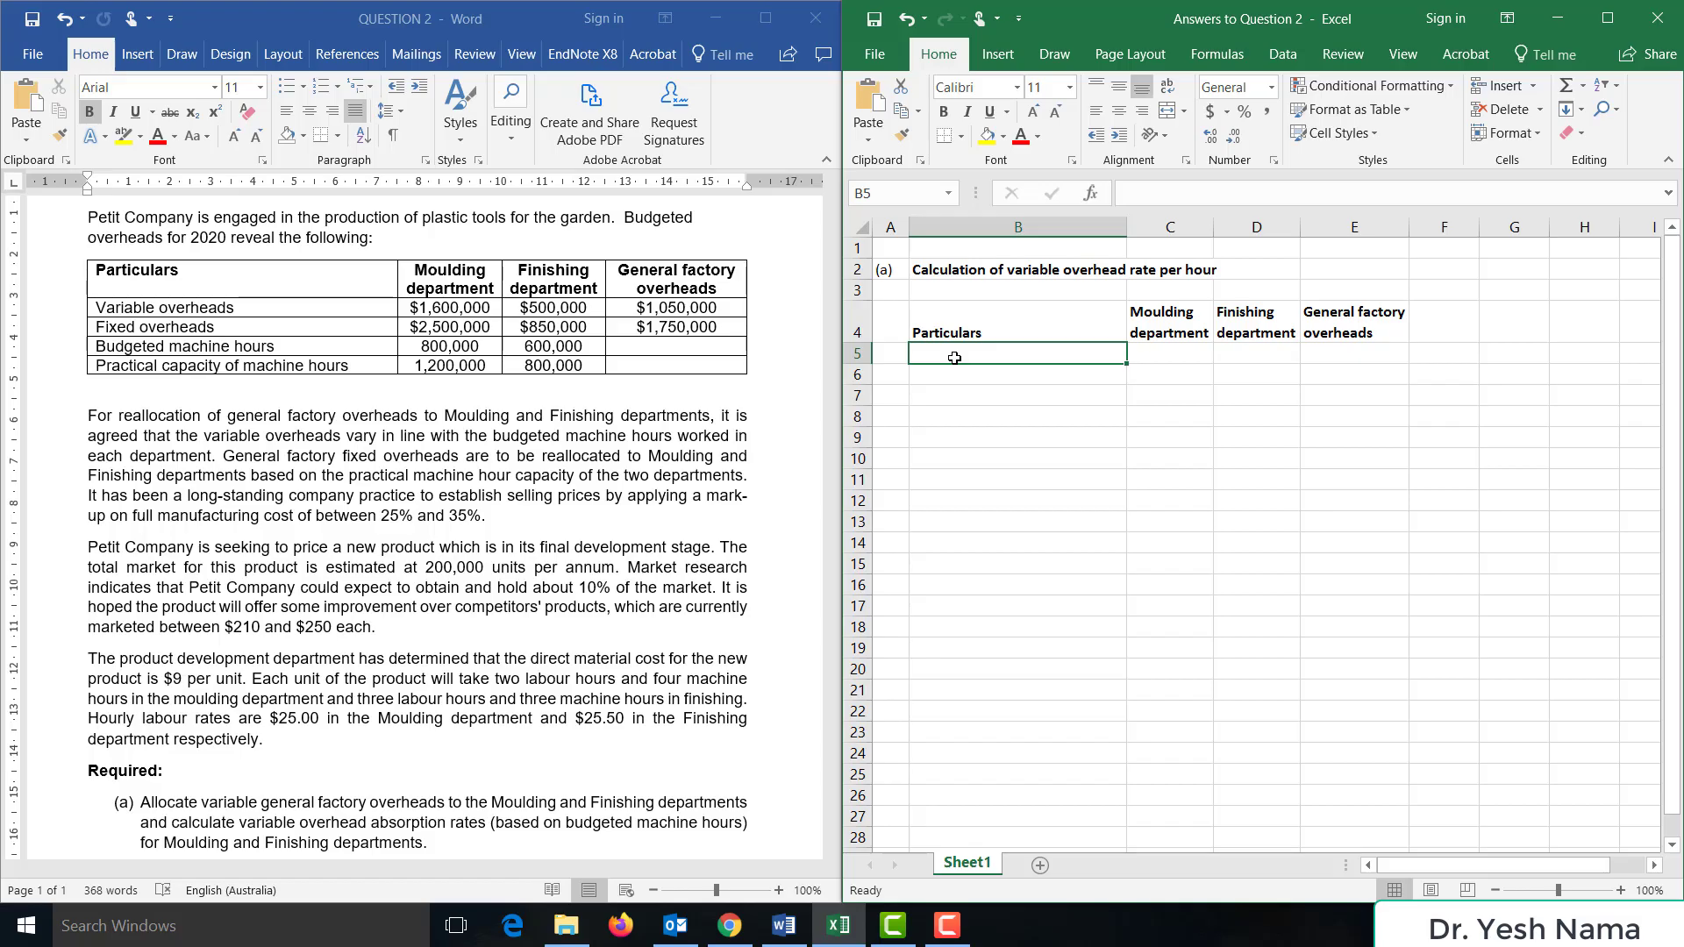
text(Initial vari)
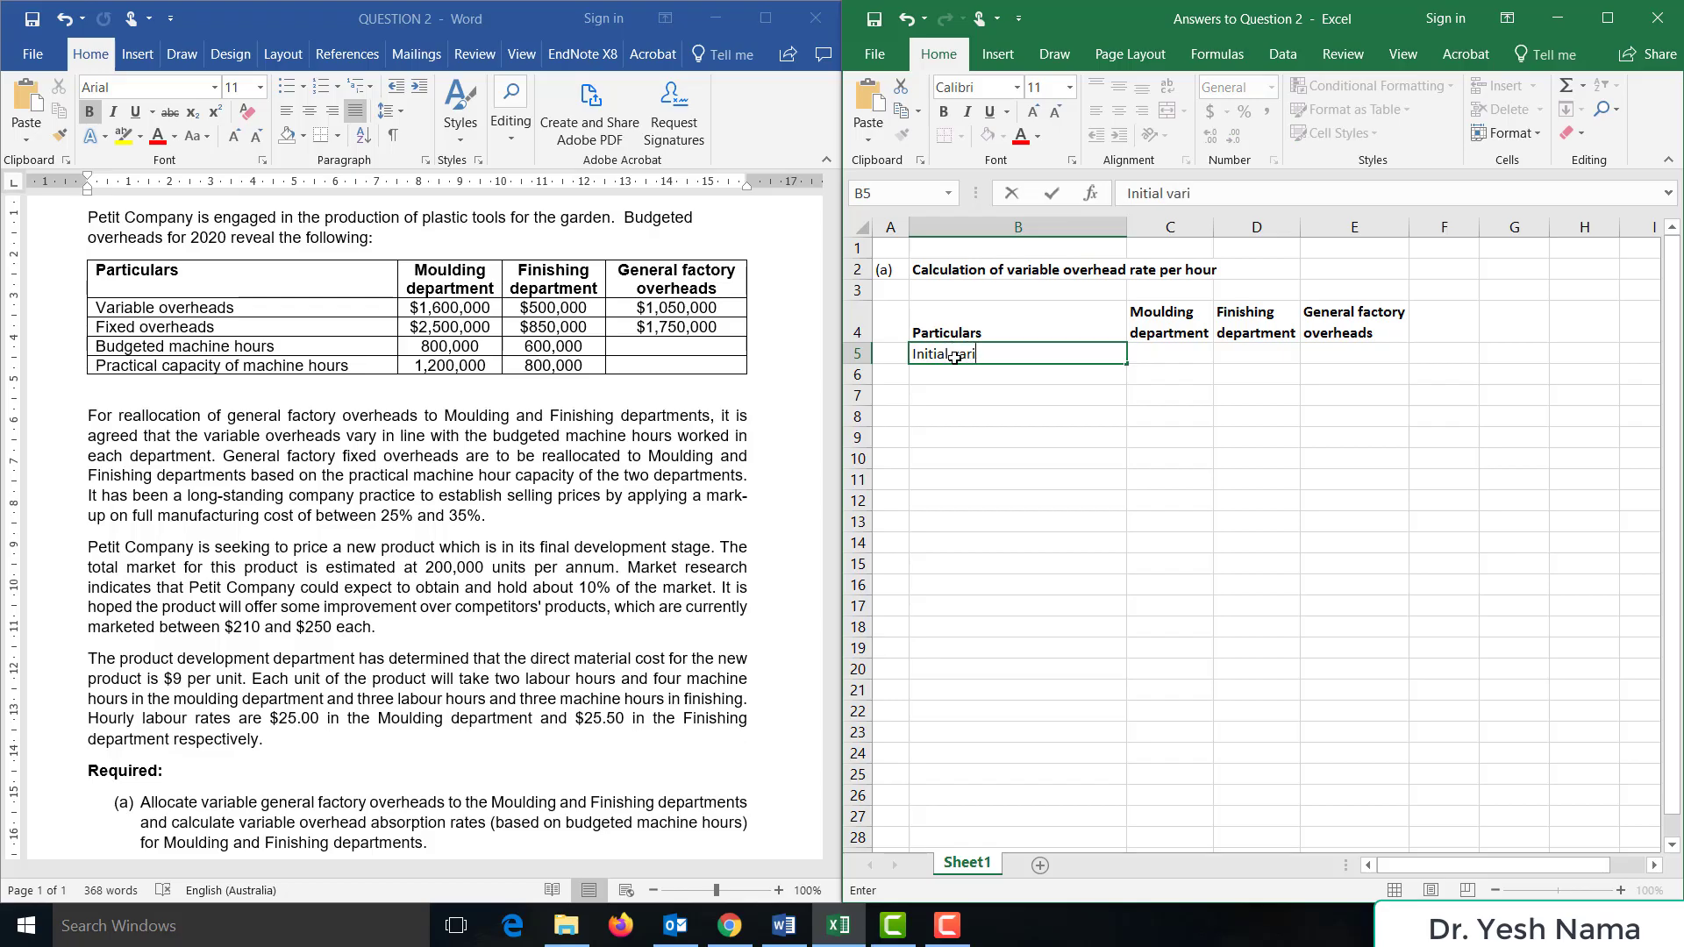
text(able overheads)
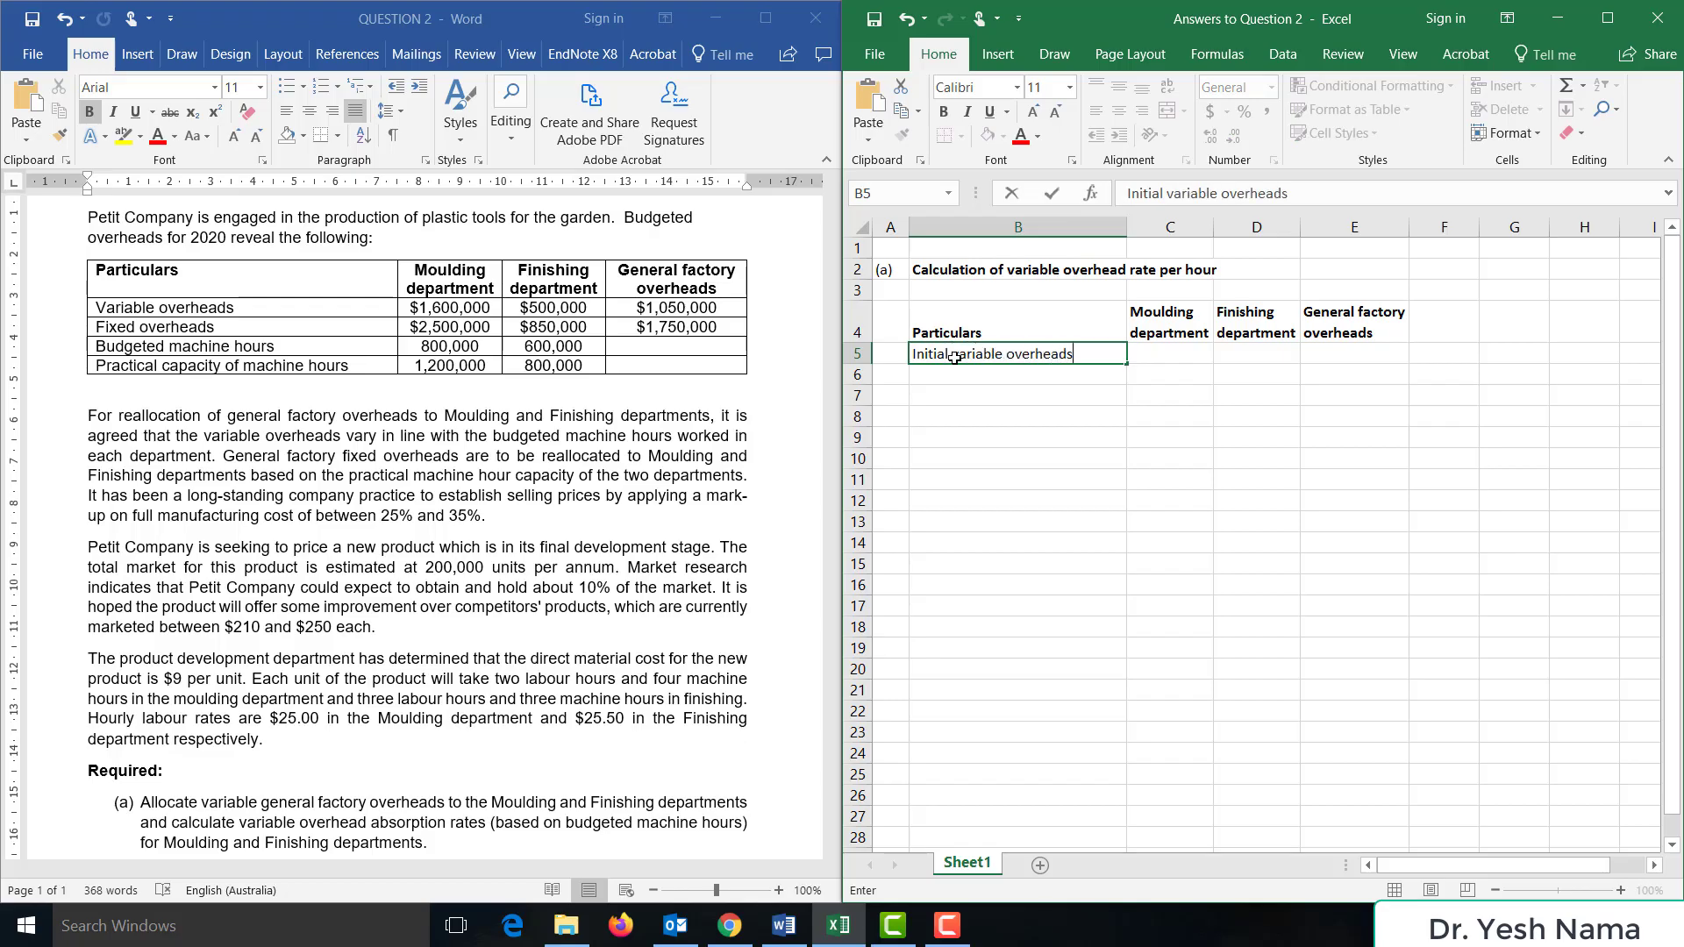
key(Tab)
text(1600000)
key(Tab)
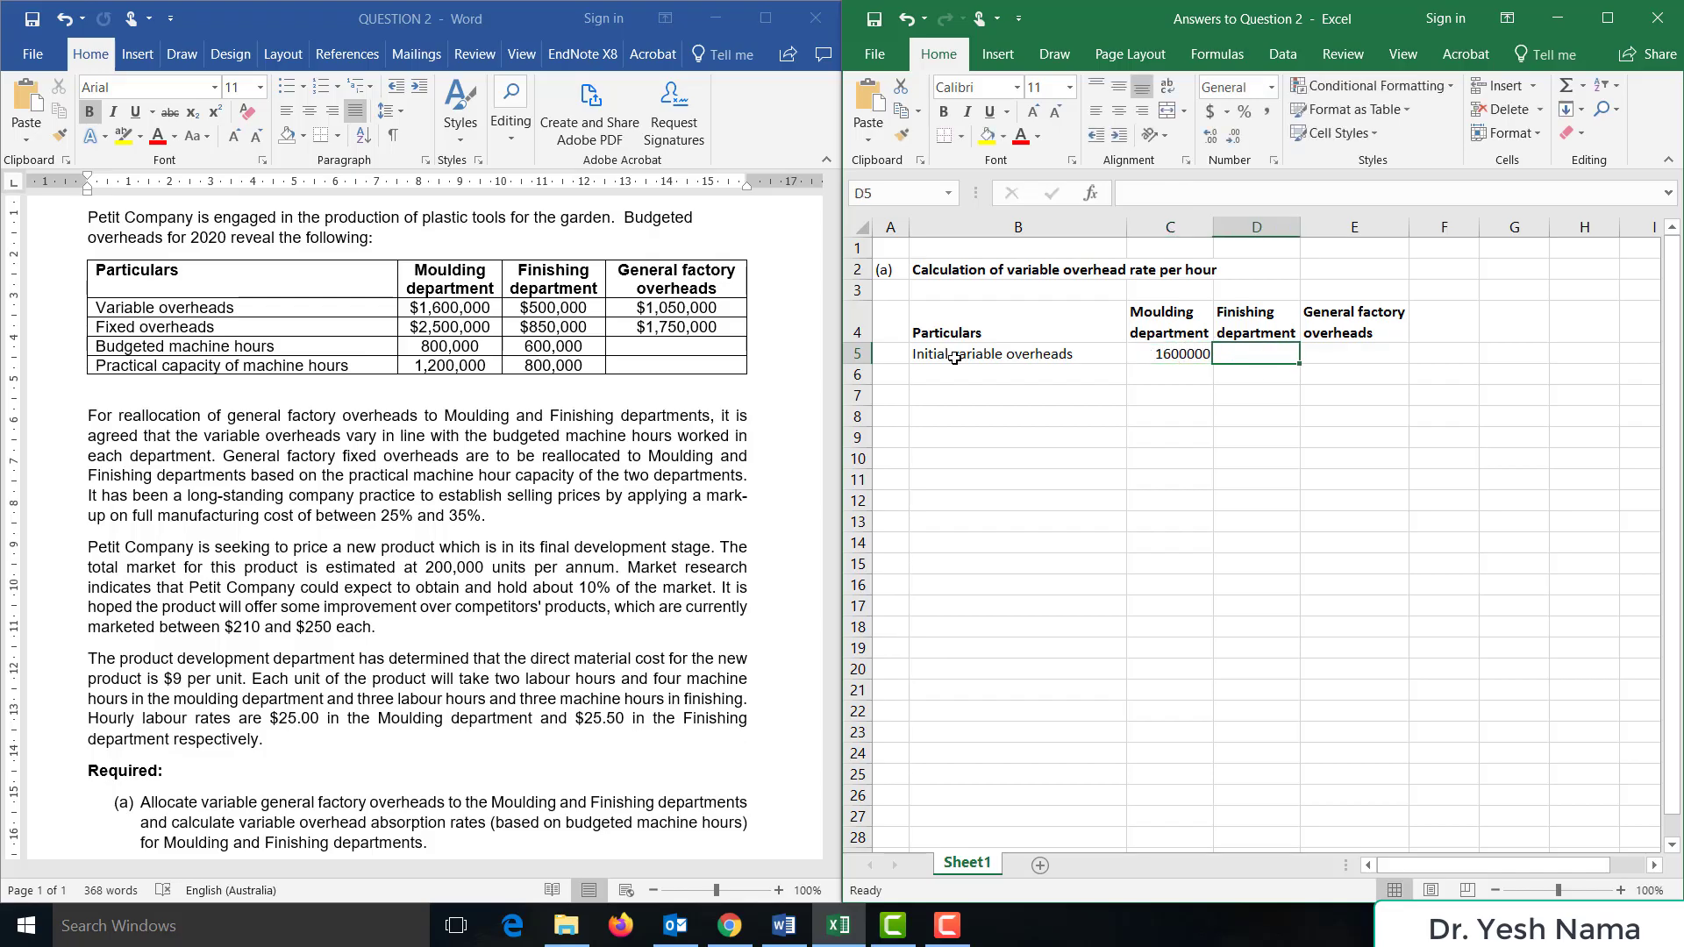
text(500000)
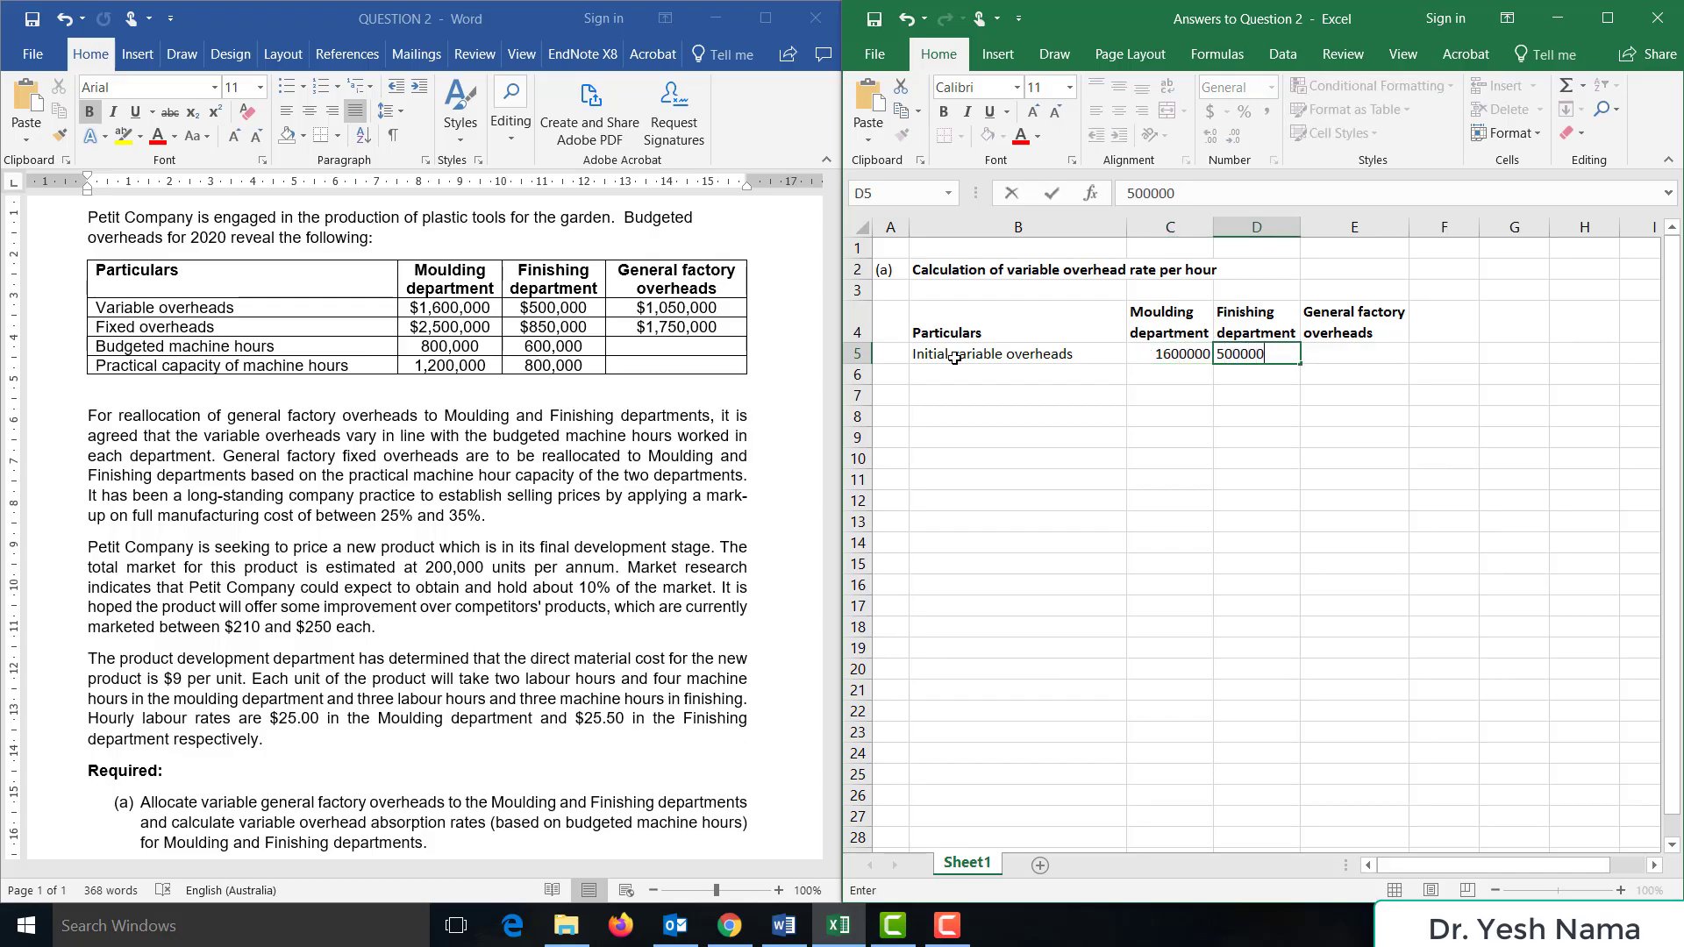
key(Tab)
text(1)
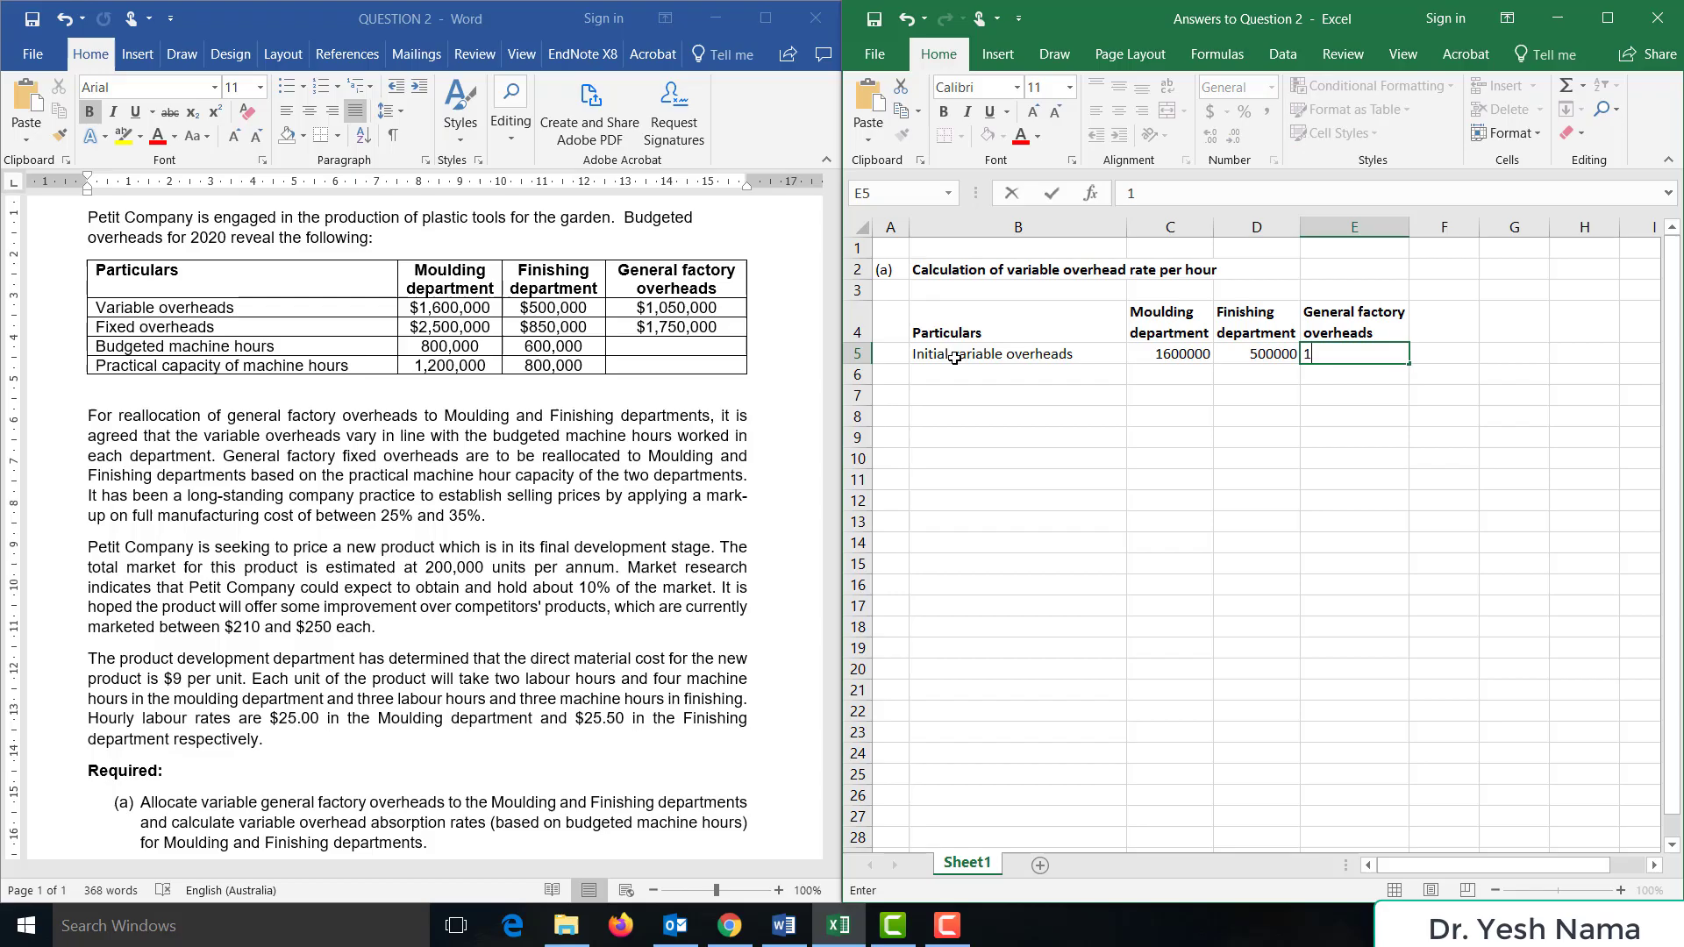
text(050000)
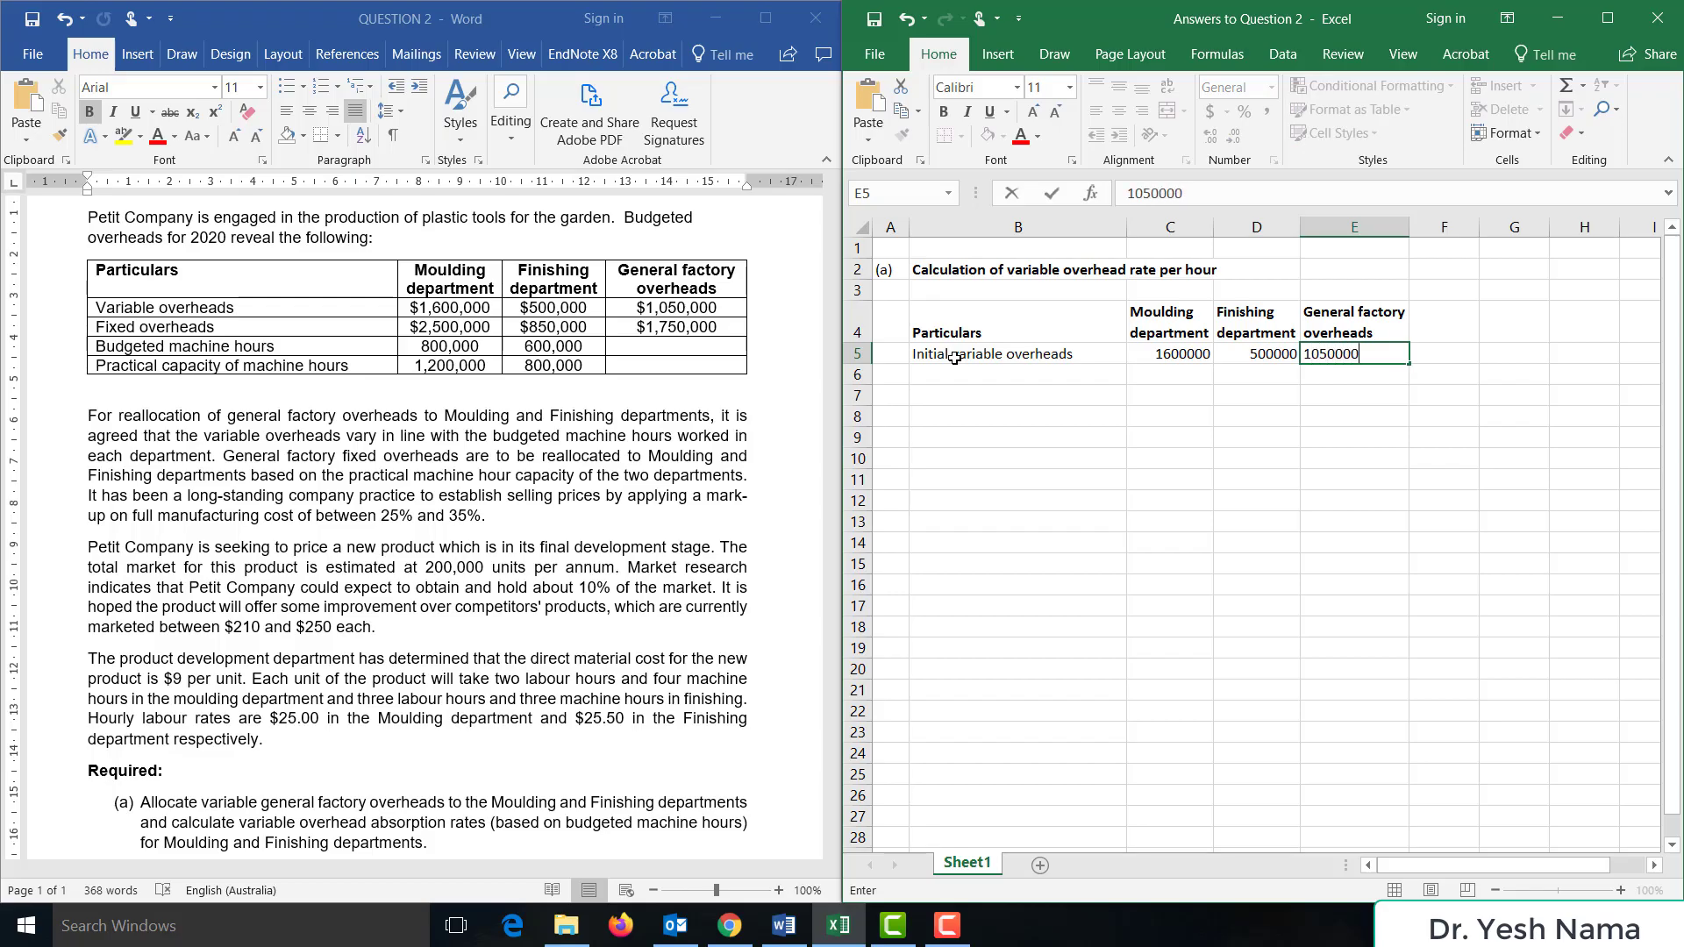
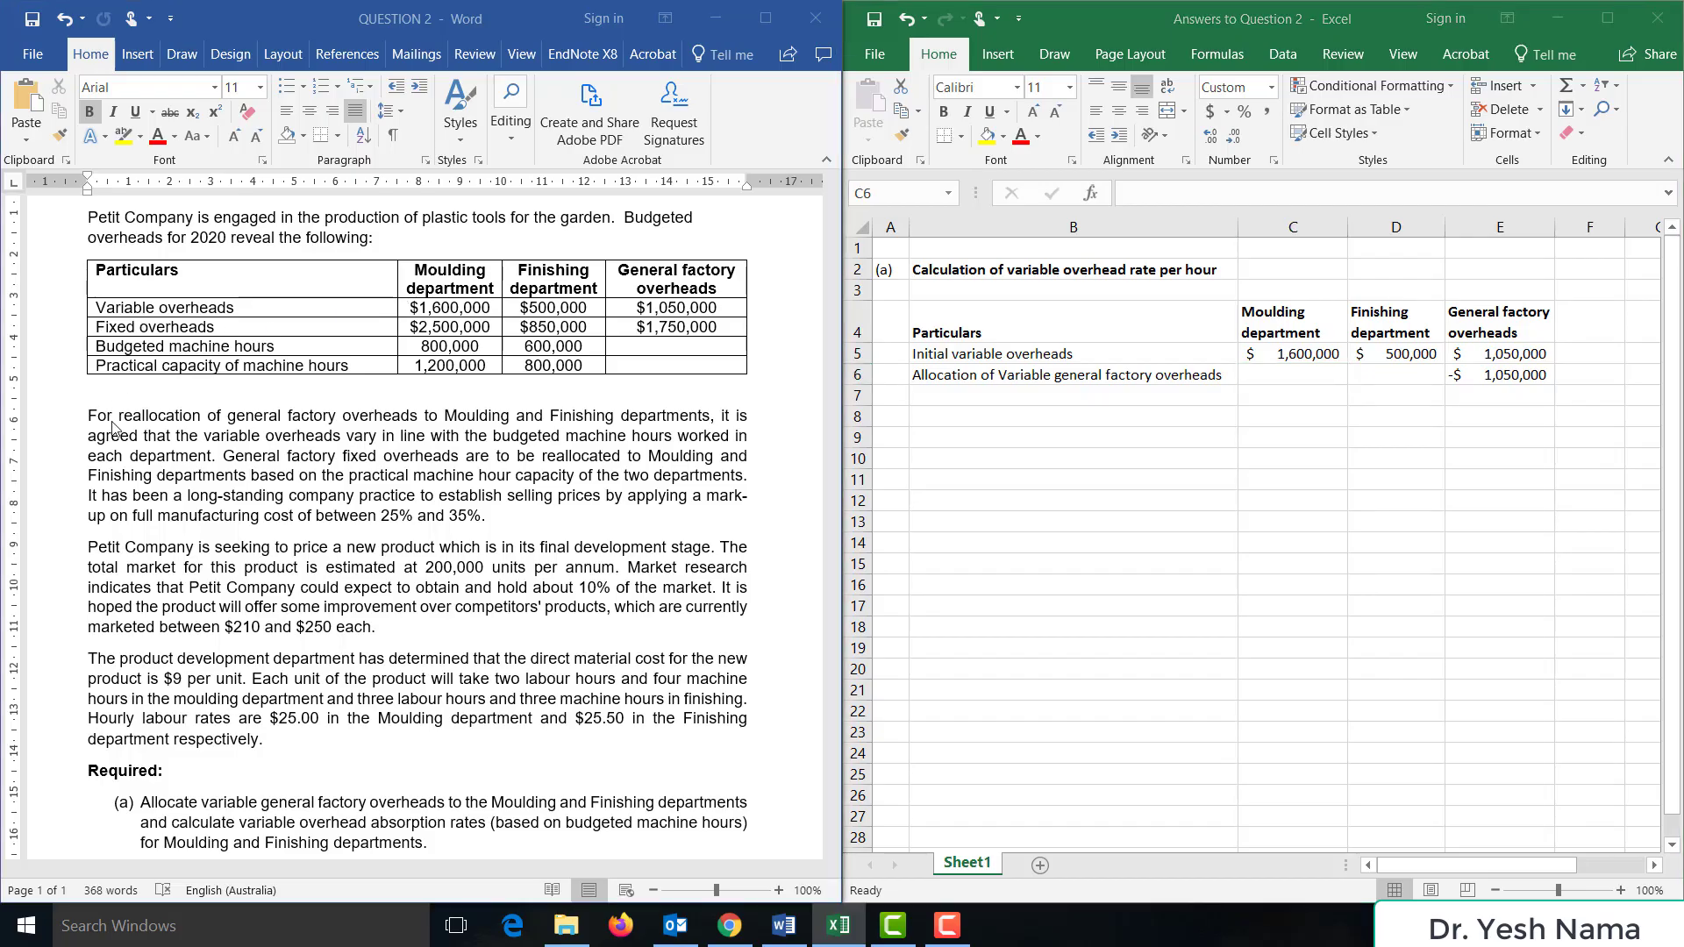
- Highlight the Word sentence on variable overheads varying with budgeted machine hours, and return to the Excel worksheet
click(85, 419)
drag(108, 420, 212, 458)
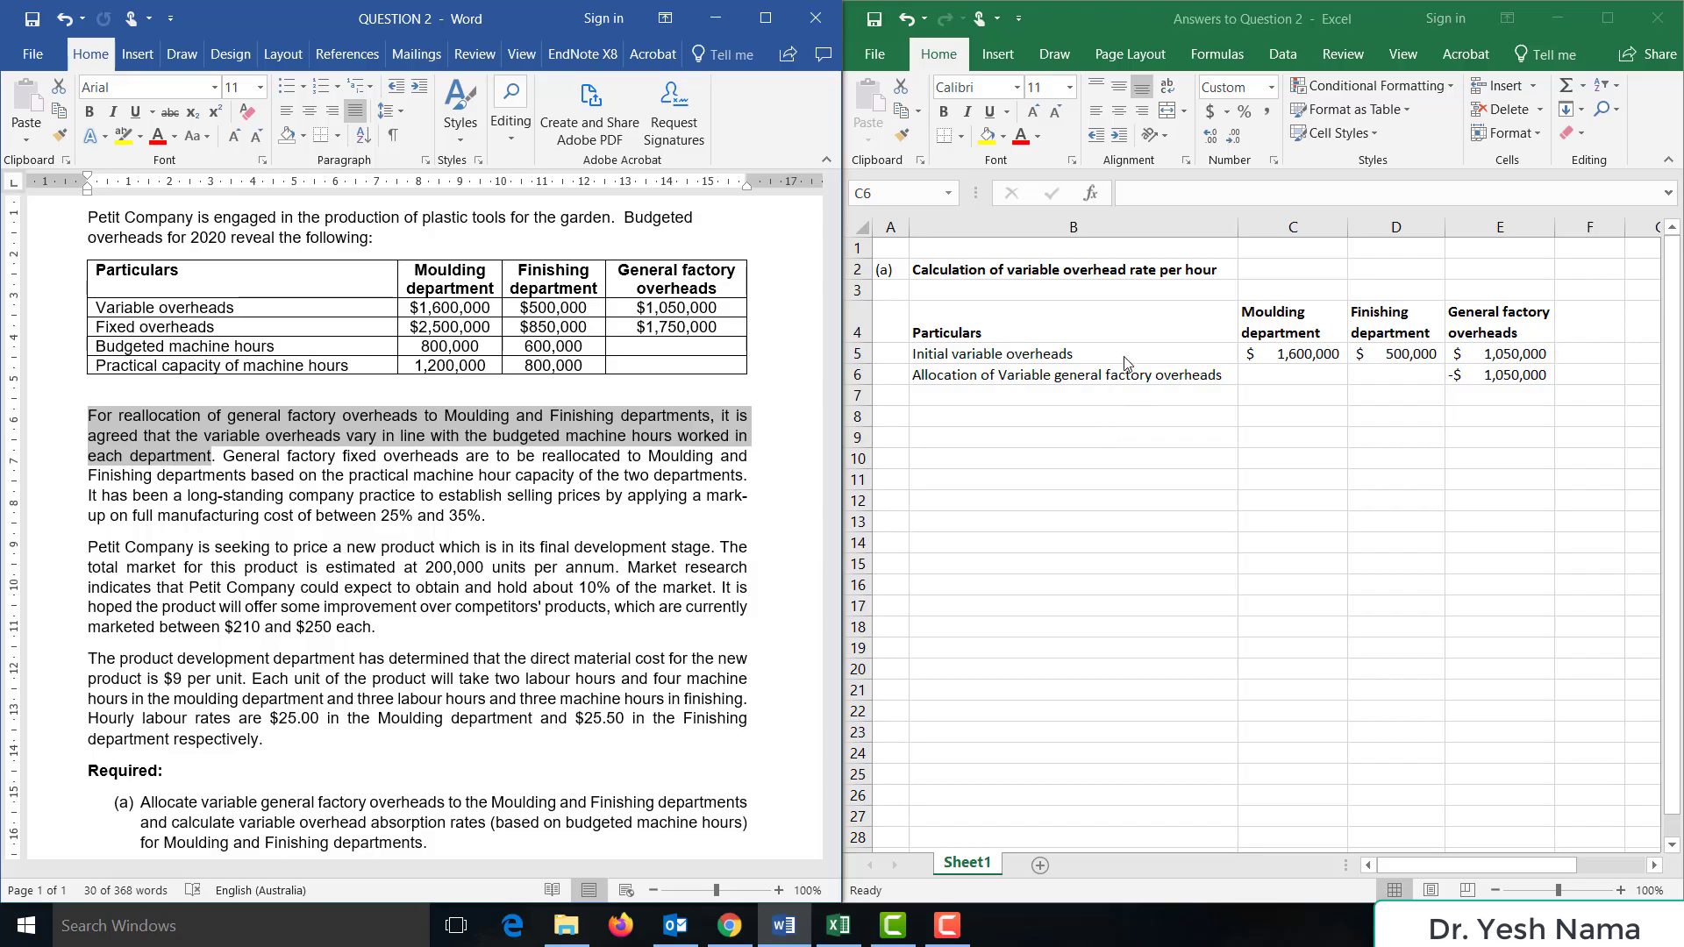
key(alt+Tab)
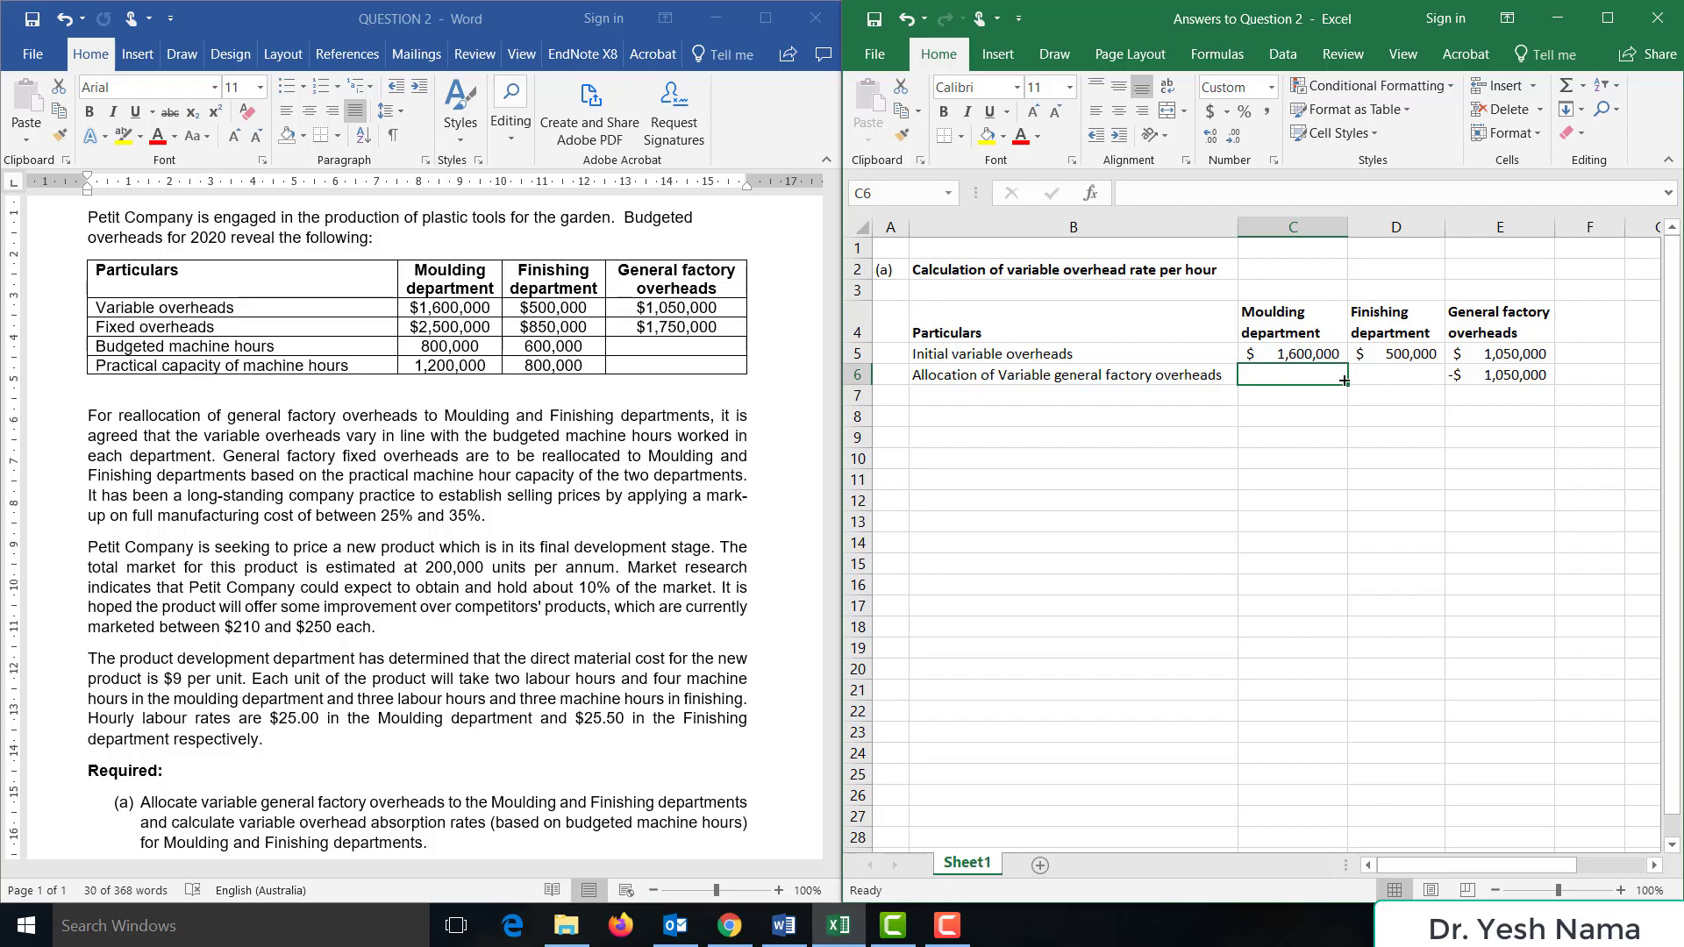
- Allocate variable general factory overheads to the Moulding department in C6 with the formula =800000/1400000*E5
text(=8000)
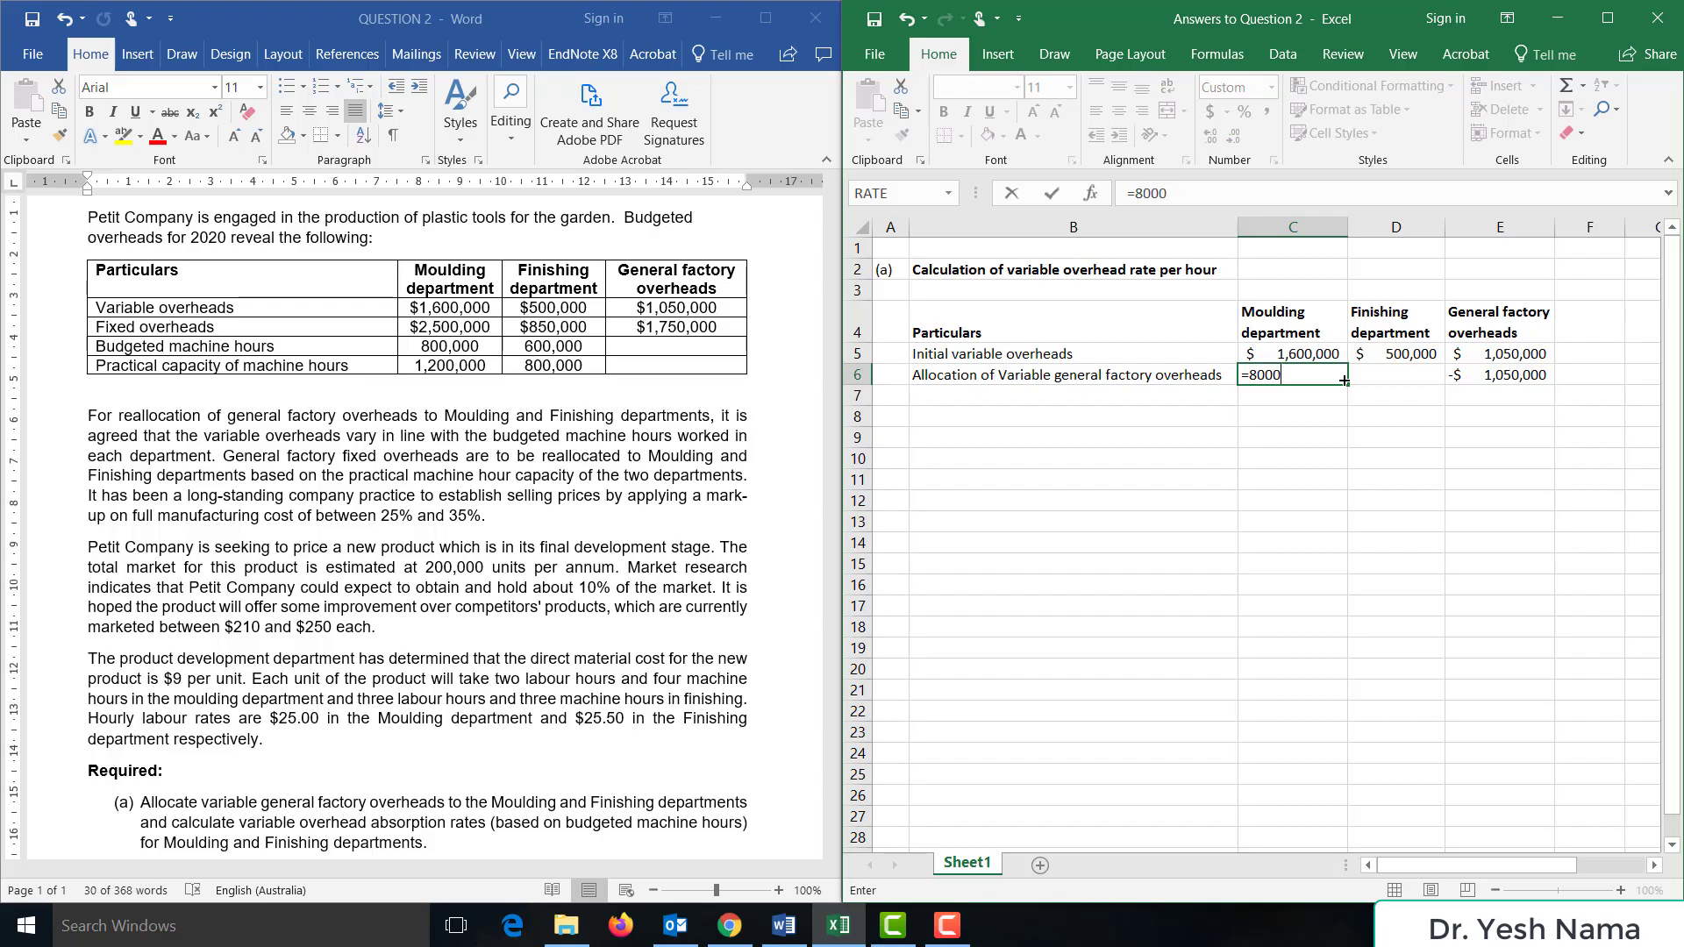
text(00/1400000*)
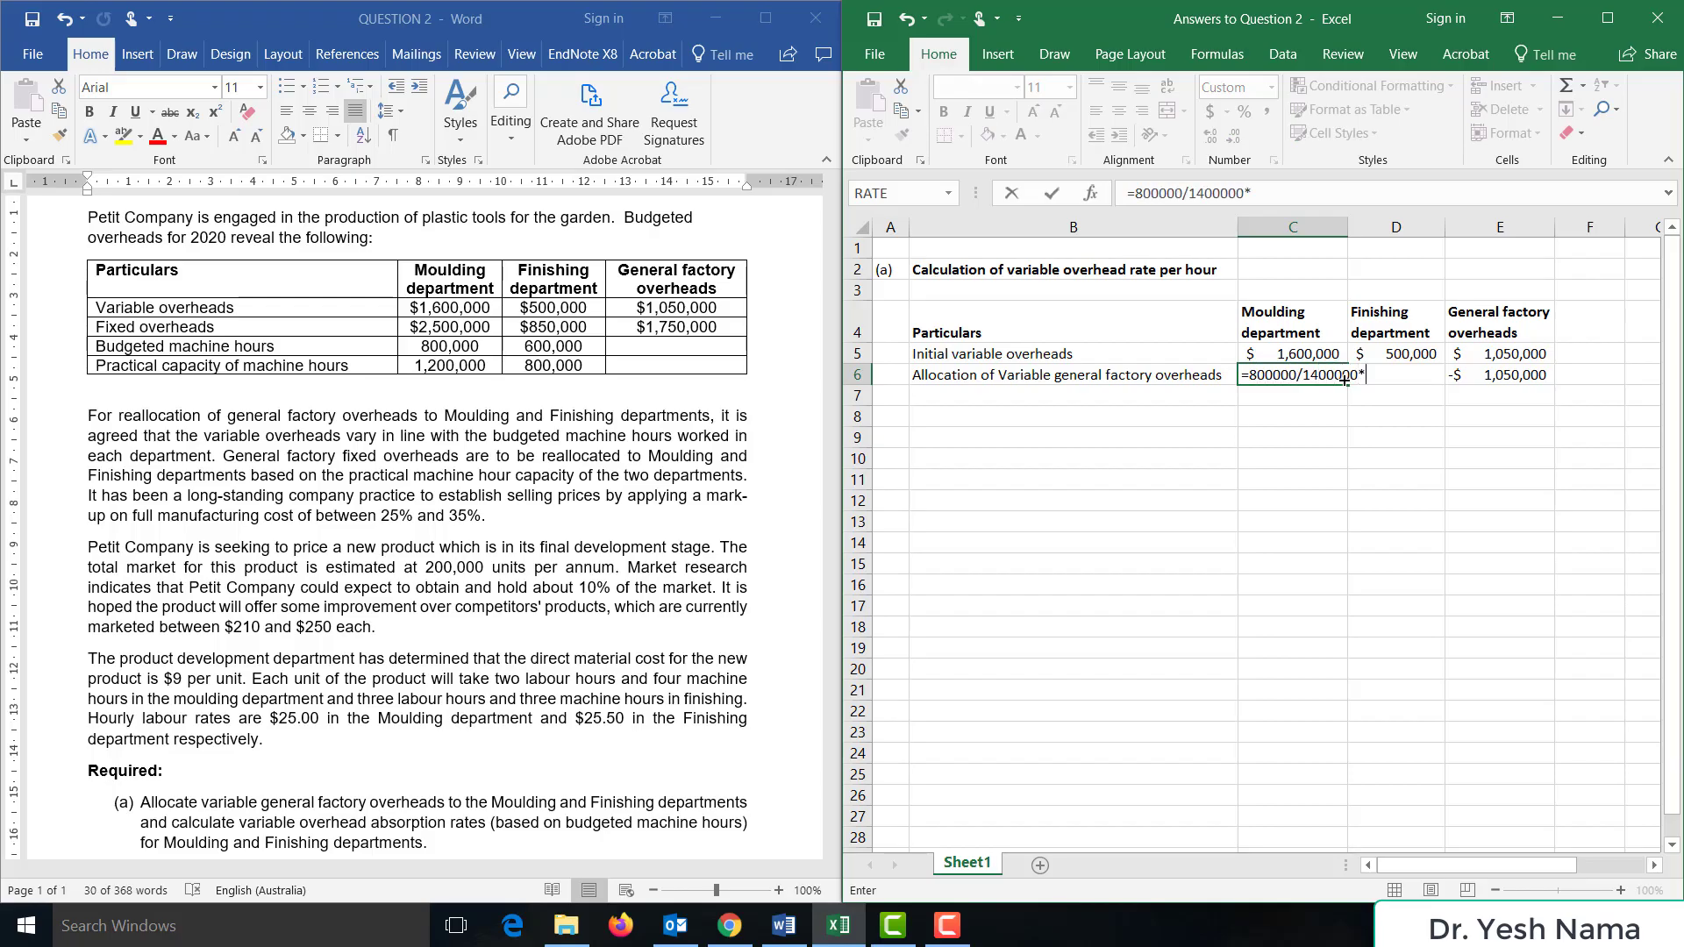
key(Right)
key(Right)
key(Up)
key(Return)
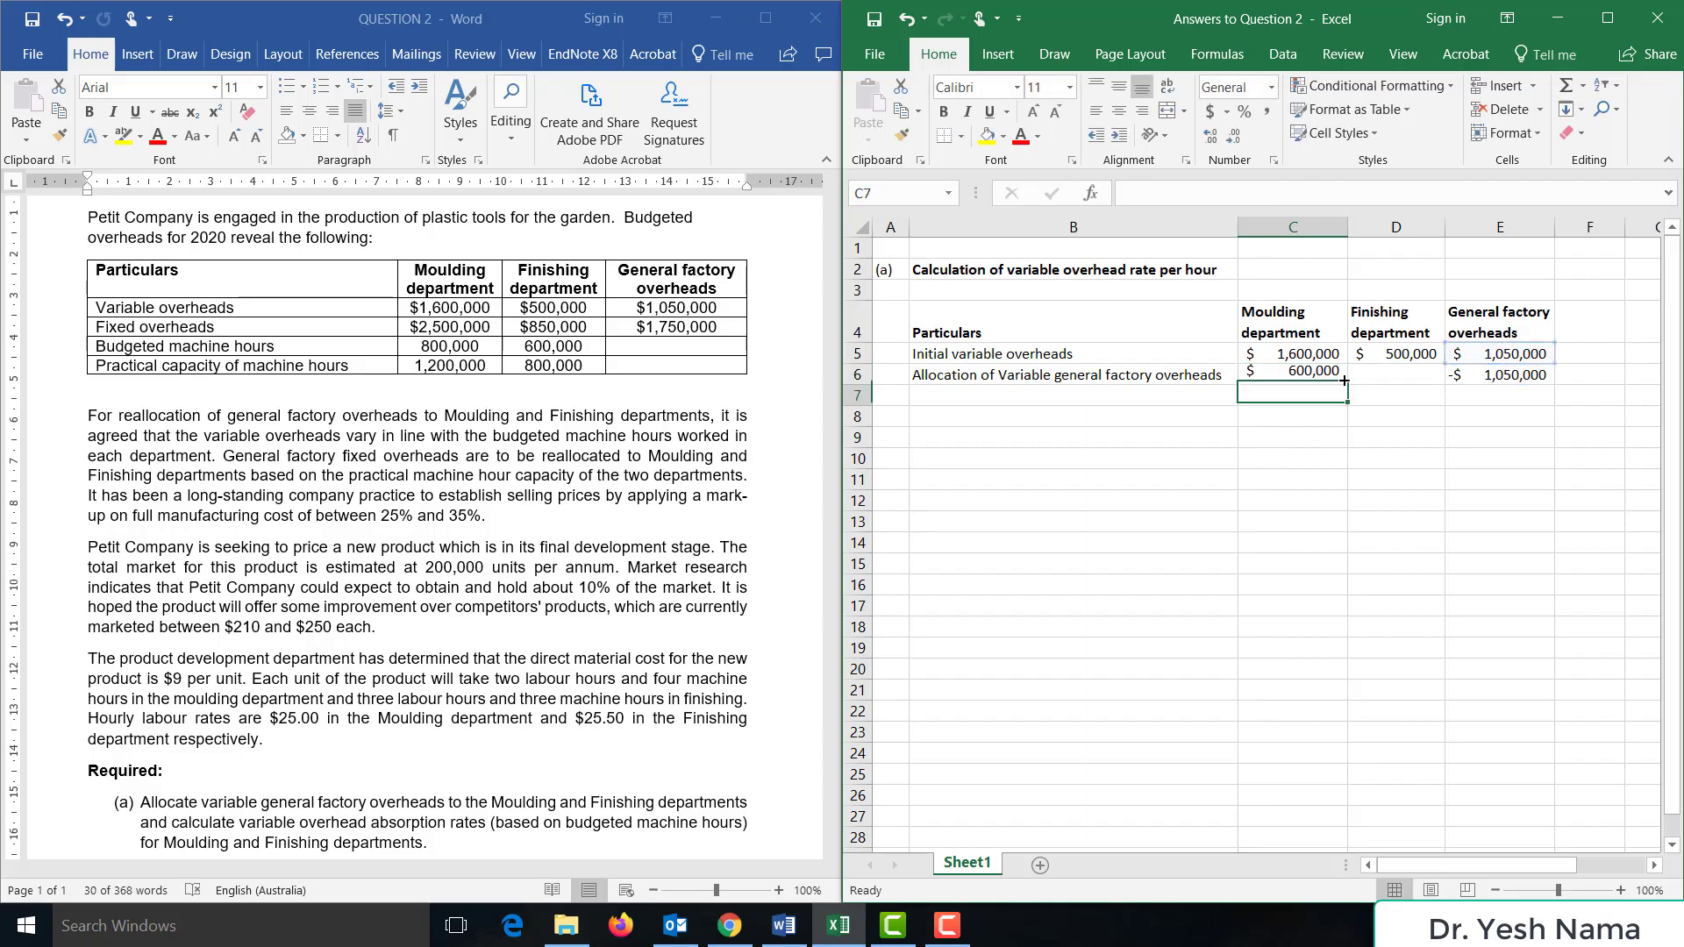
- Allocate variable general factory overheads to the Finishing department in D6 with the formula =600000/1400000*E5
key(Up)
key(Right)
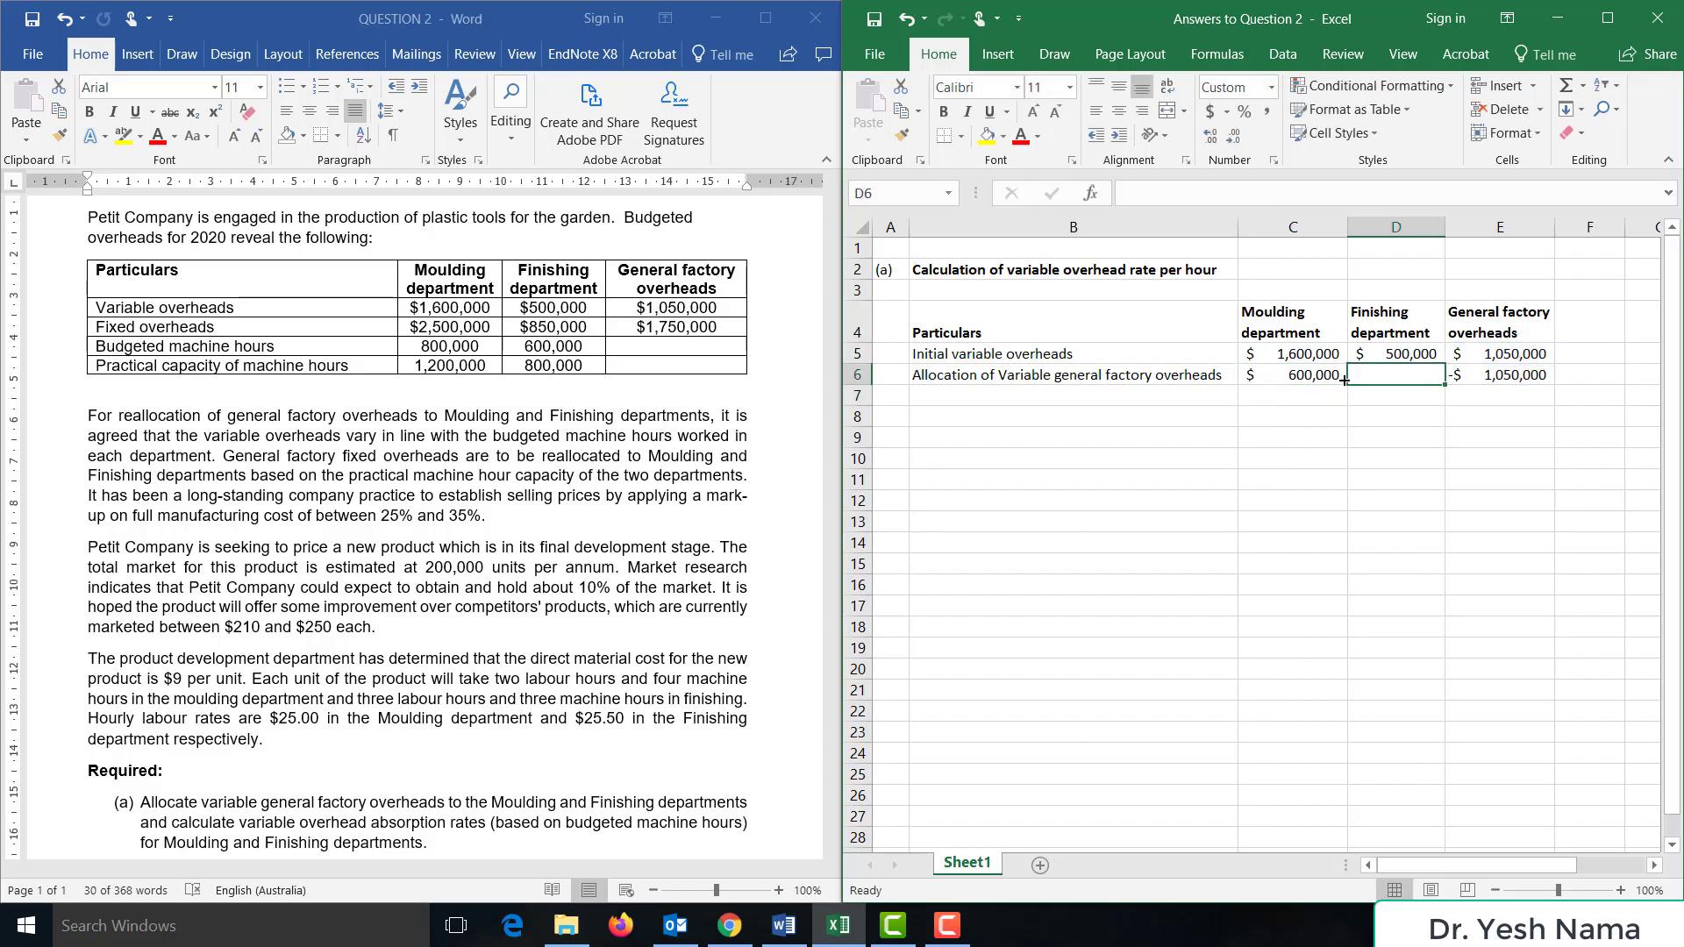
text(=)
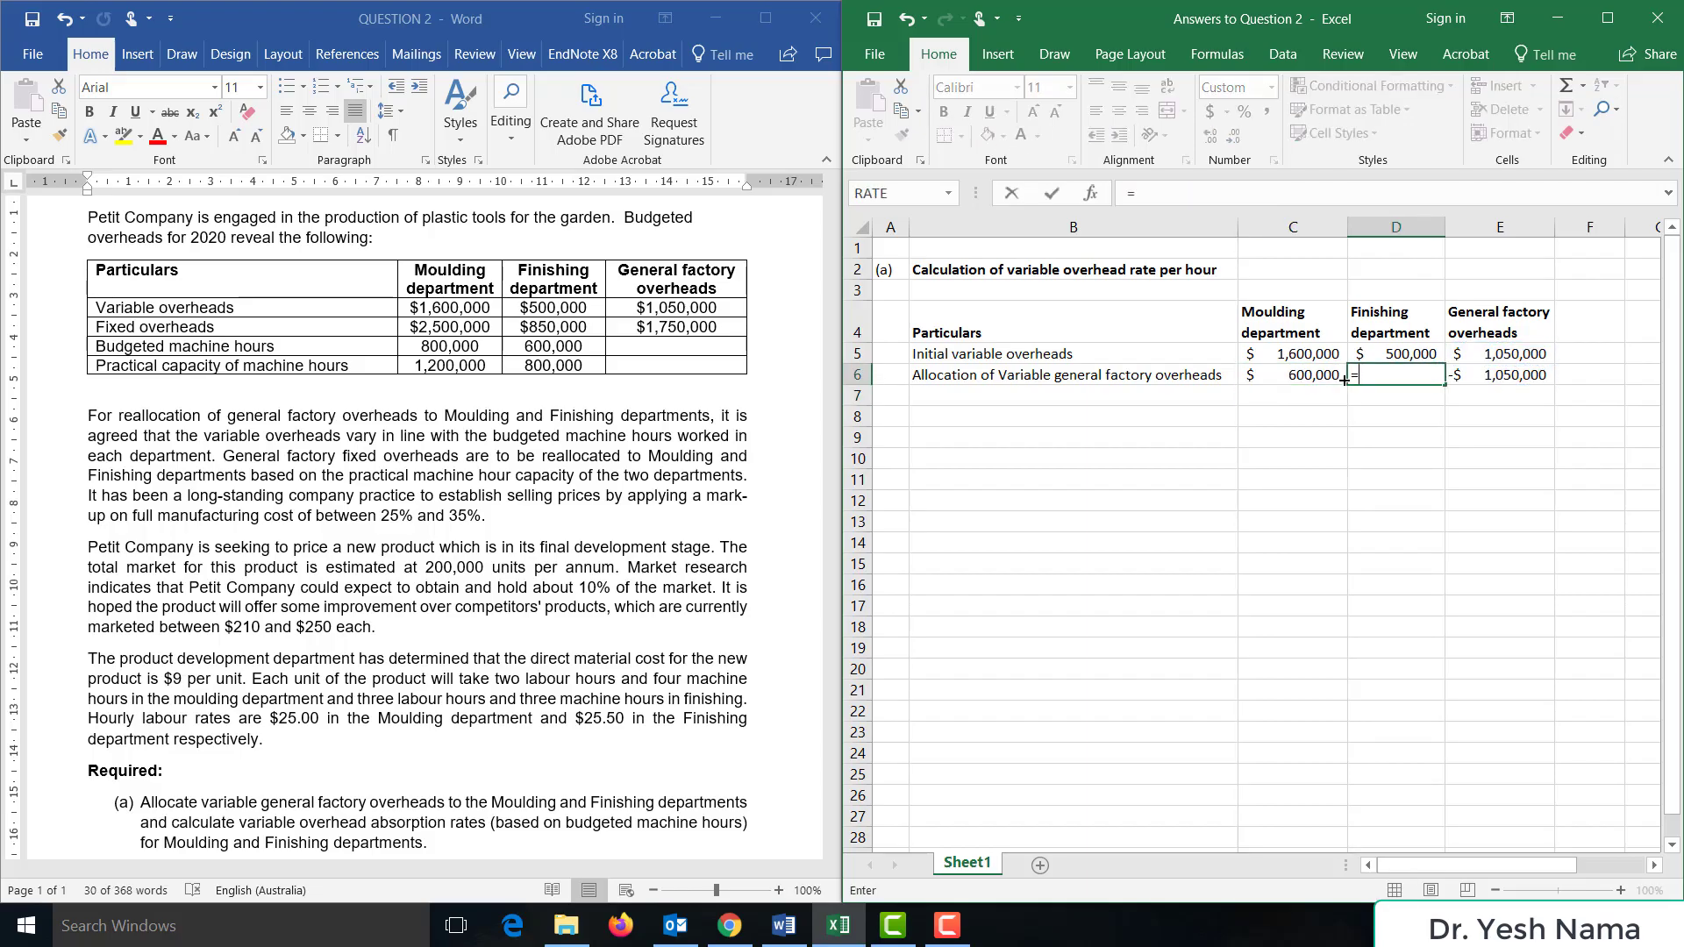
text(600000/140)
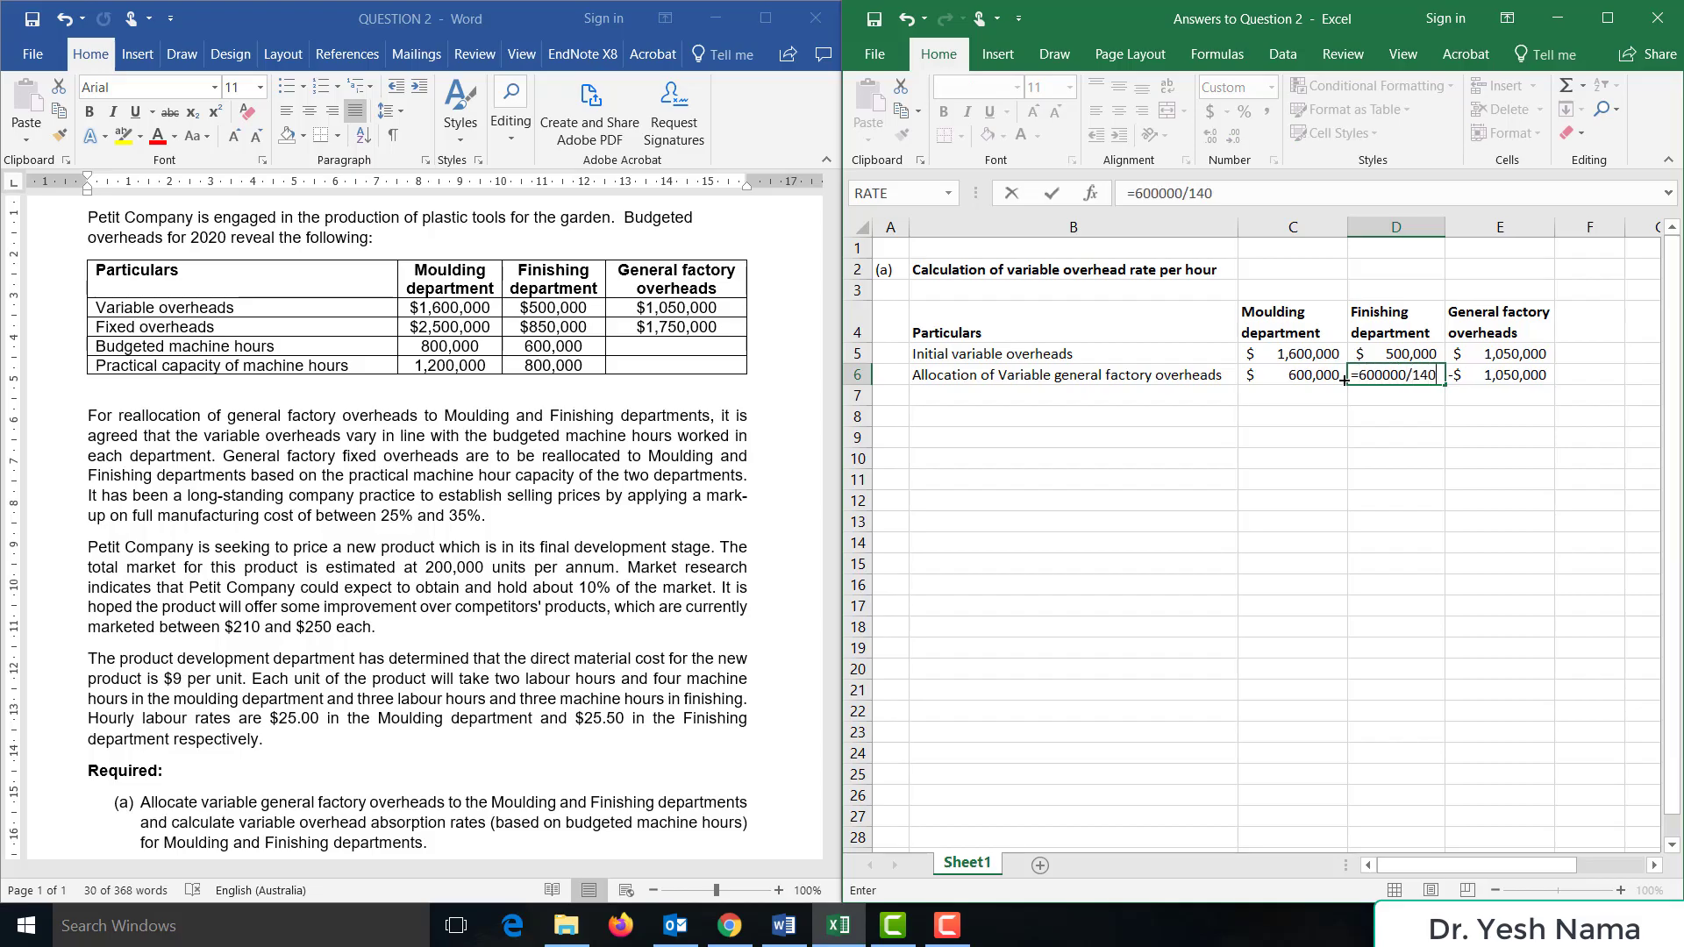
text(0000*)
key(Up)
key(Right)
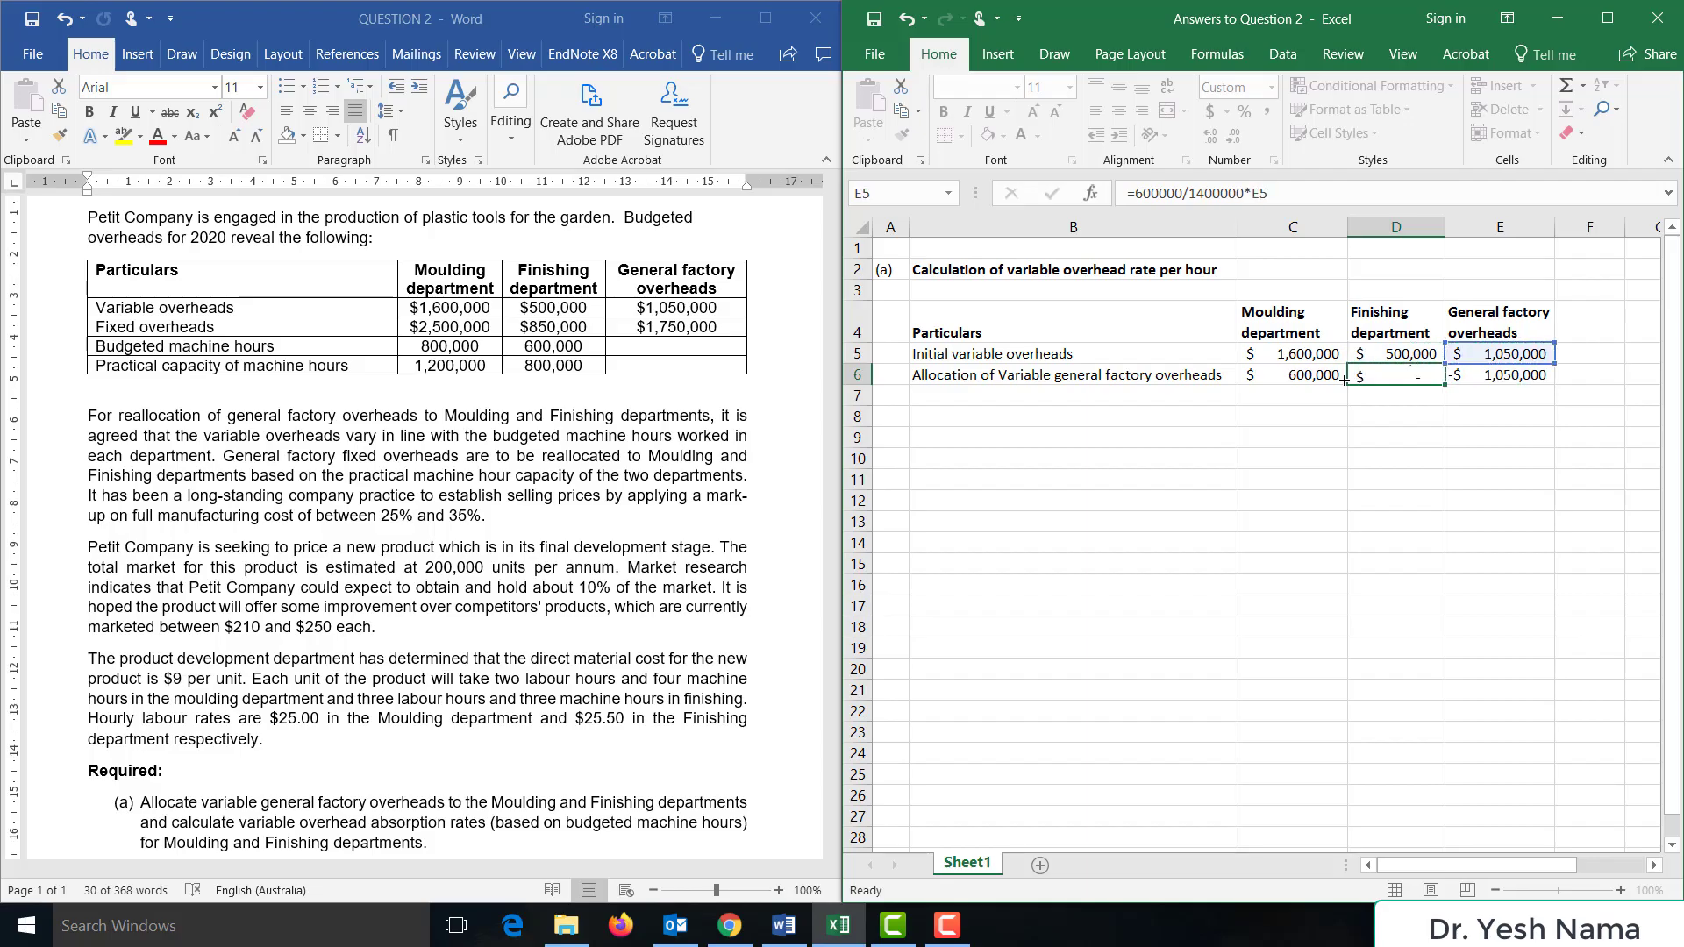
key(Return)
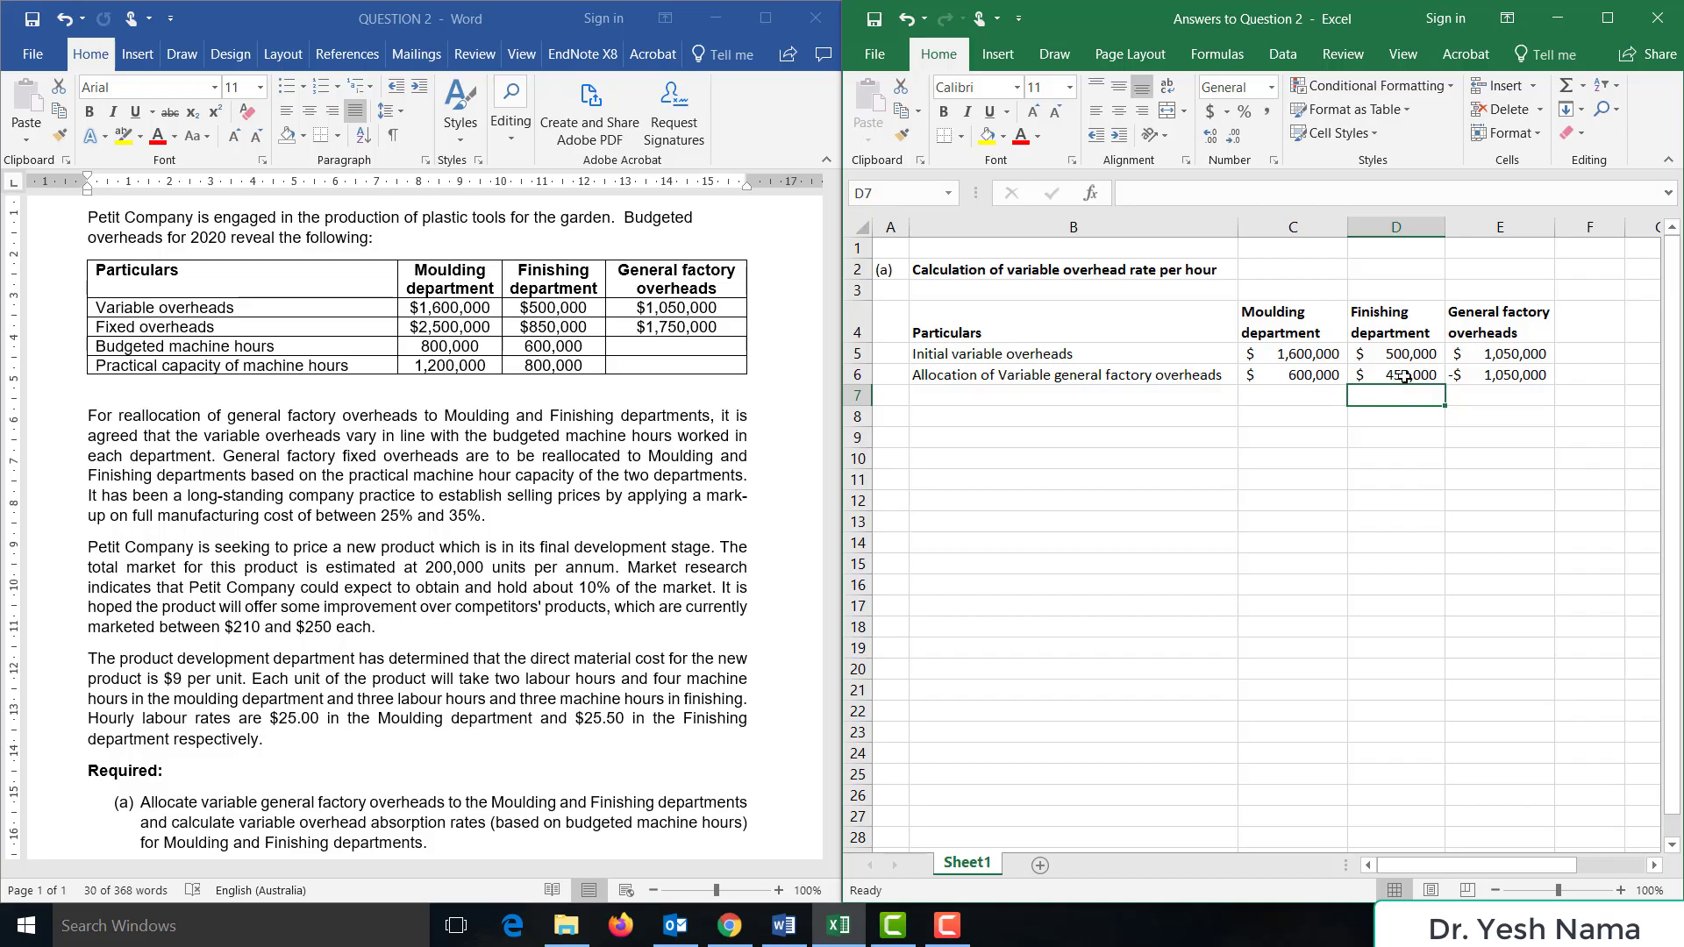
- Label row 7 "Total variable overheads" in the Particulars column
click(1078, 396)
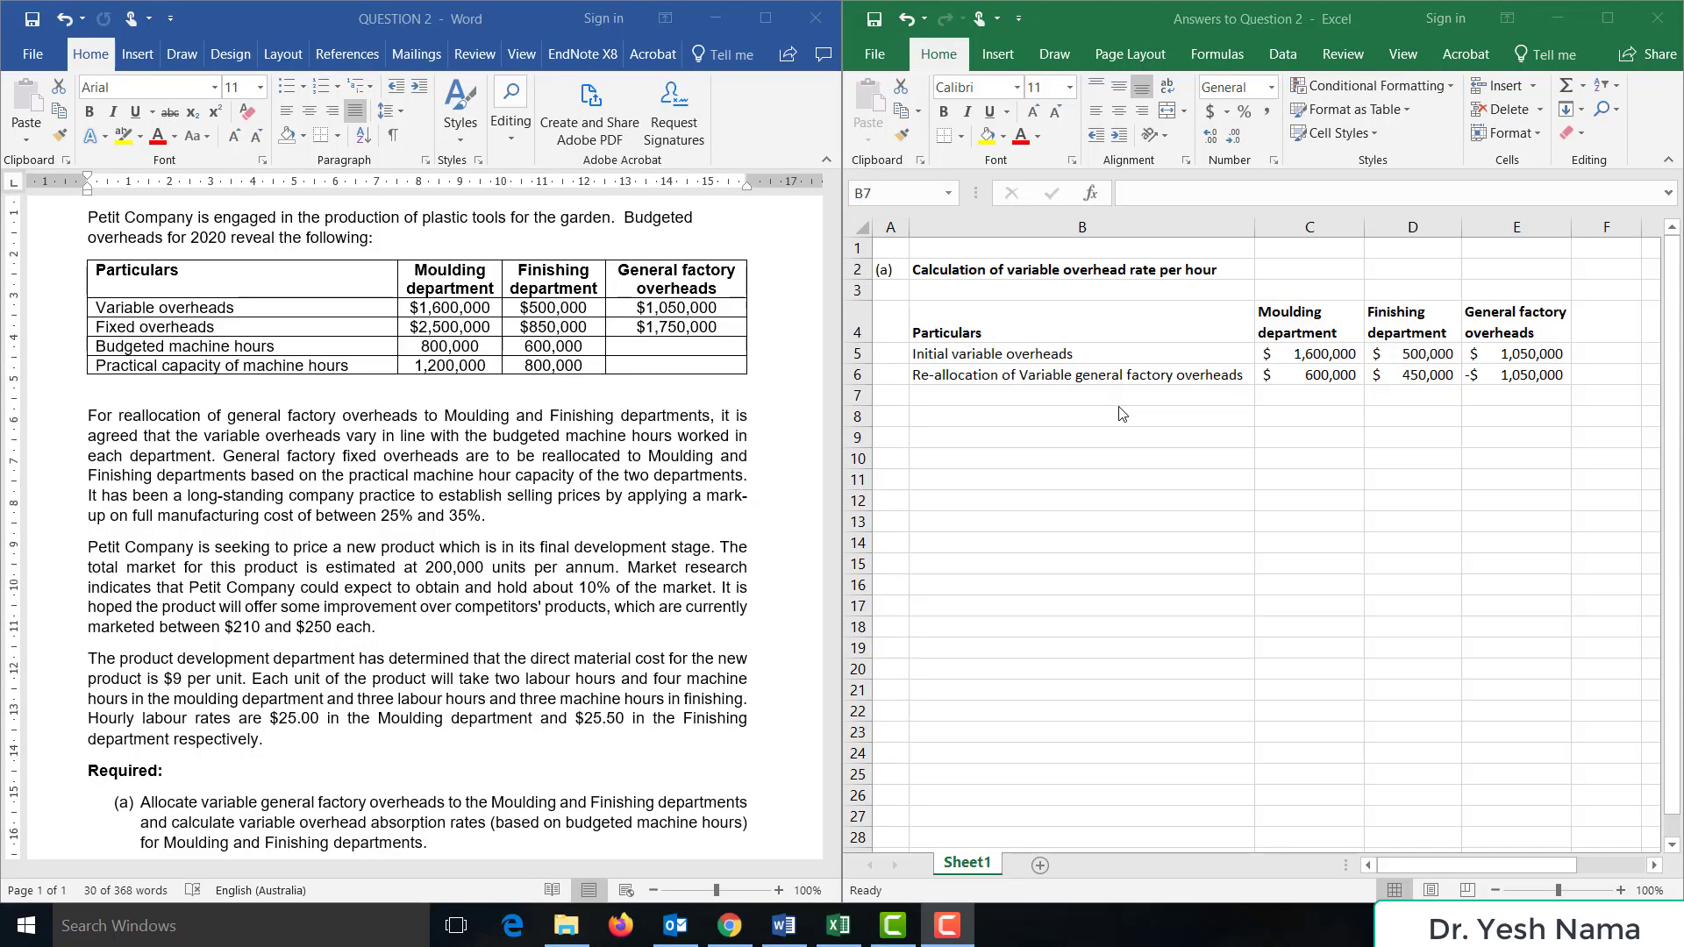
click(1119, 405)
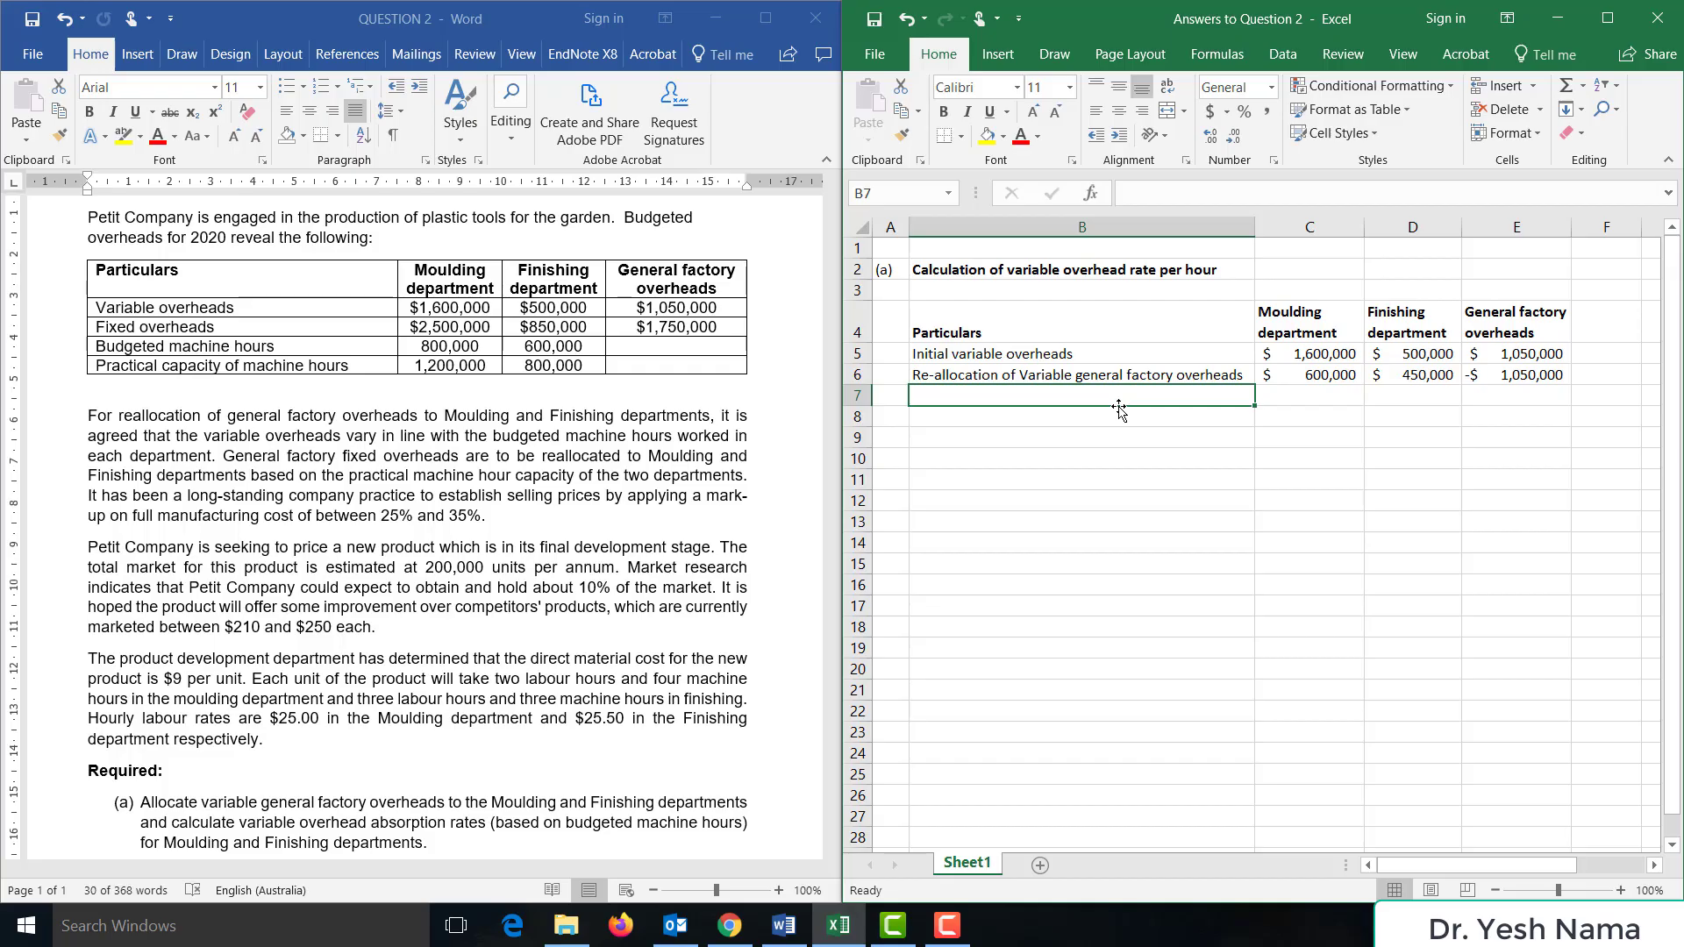
text(Total )
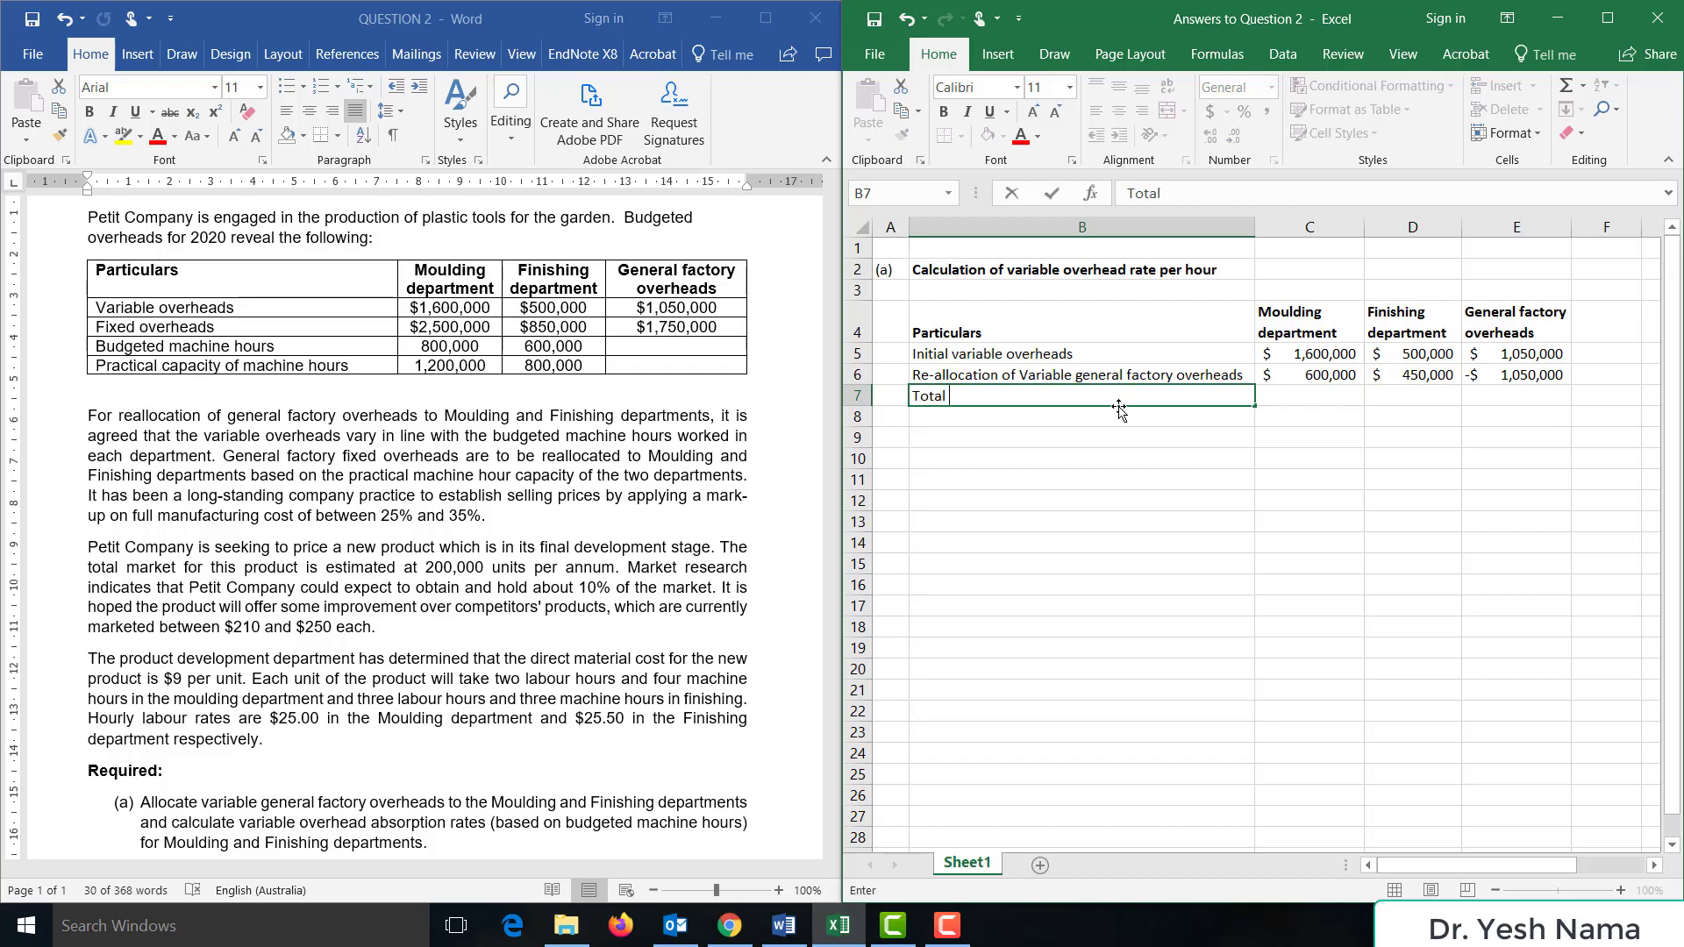
text(variable overheads)
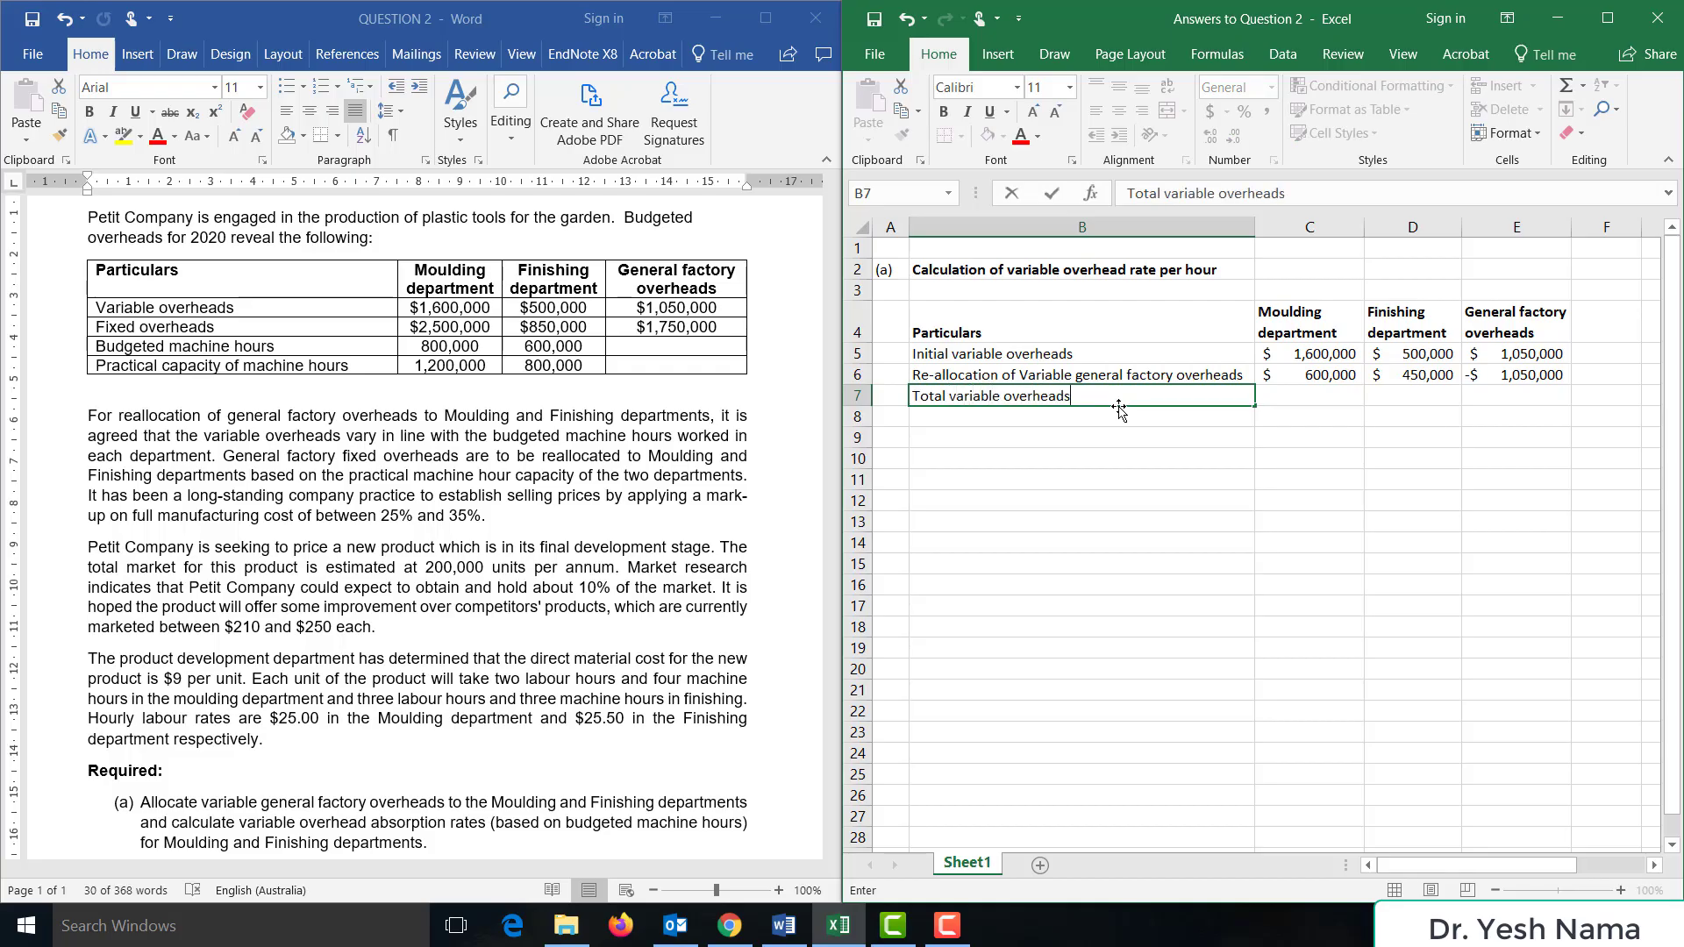
key(Return)
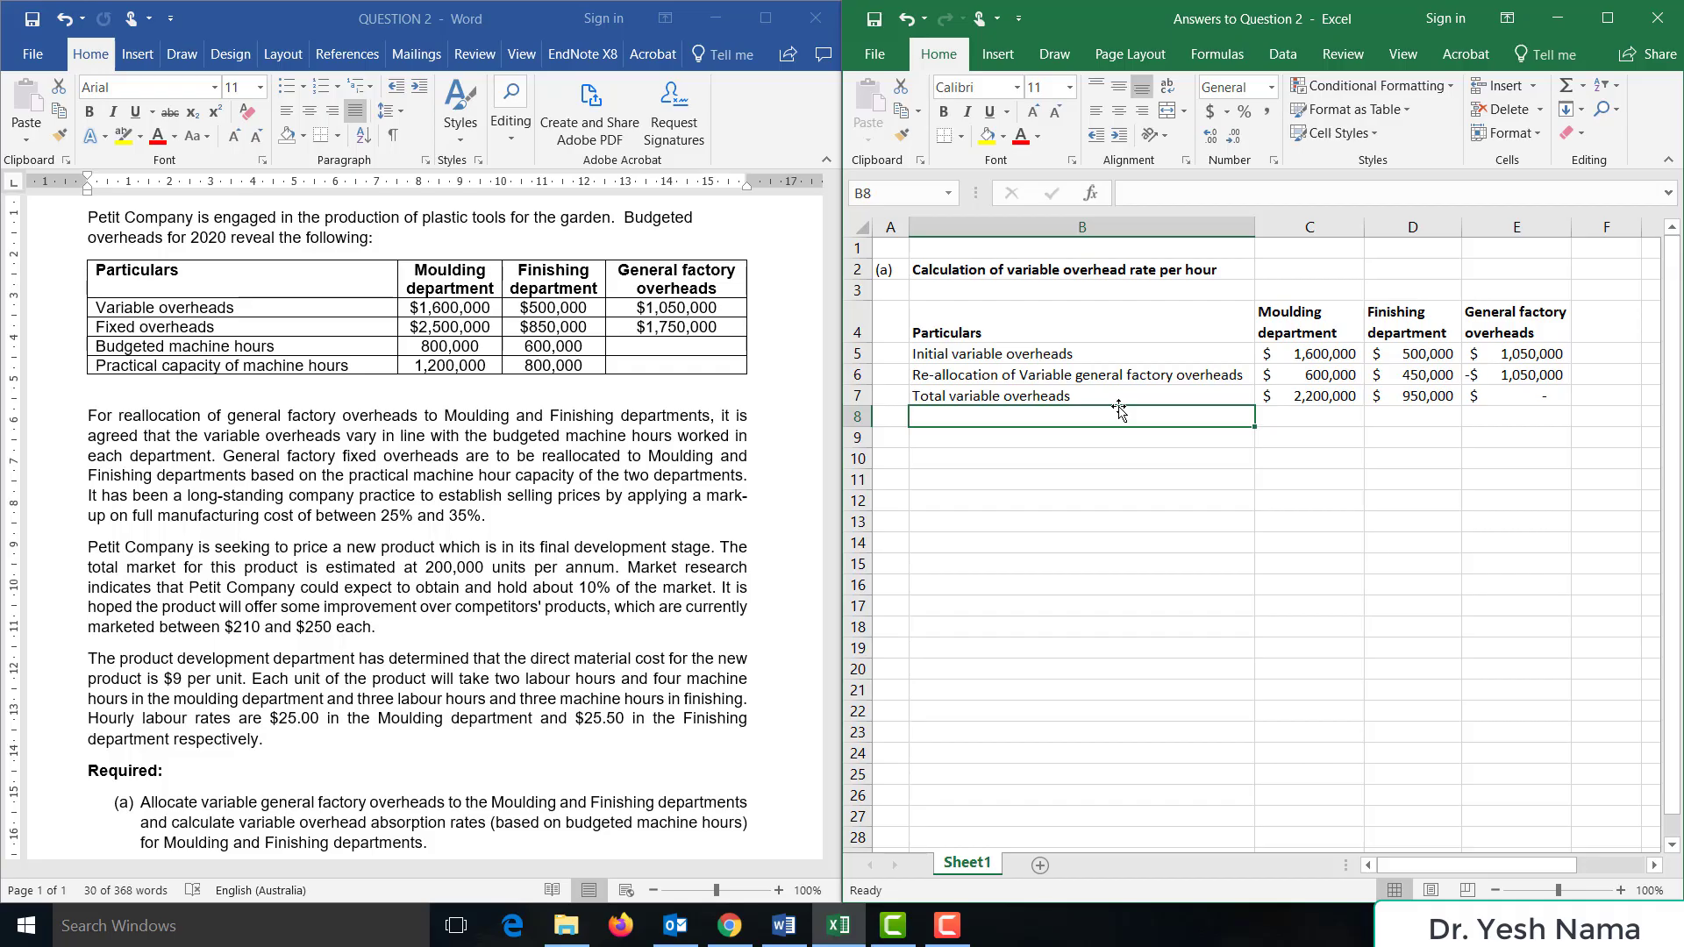
- Fill row 8 with "Budgeted machine hours", entering 800000 for Moulding and 600000 for Finishing
text(Budget)
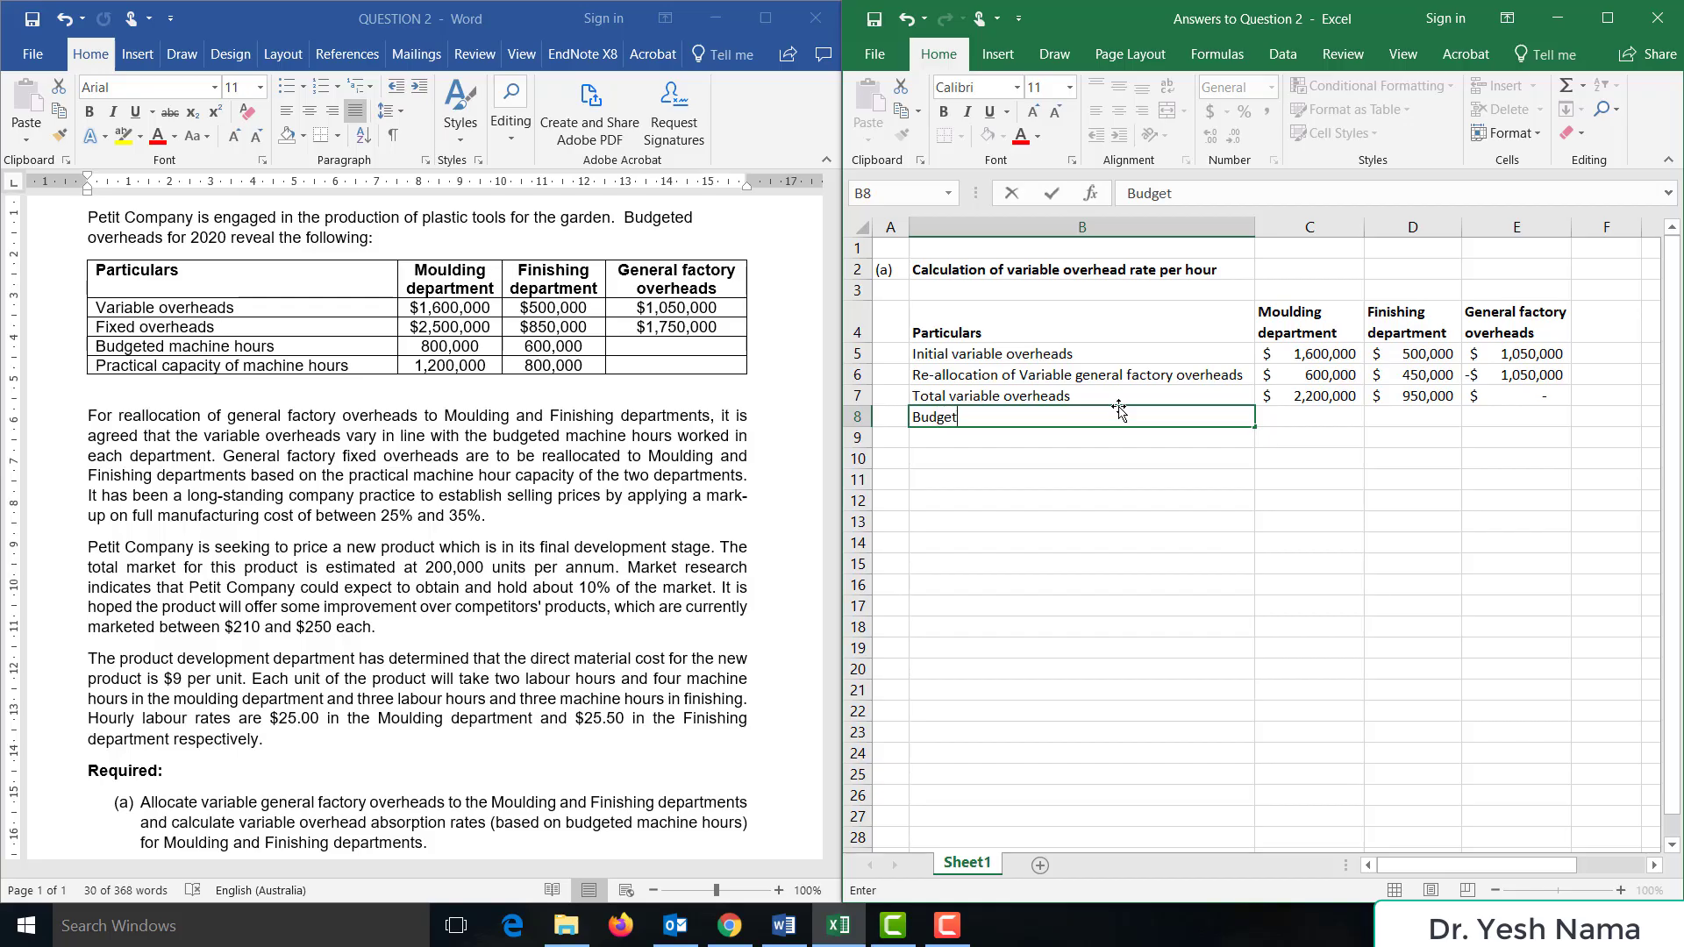
text(edfmachine hours)
key(Tab)
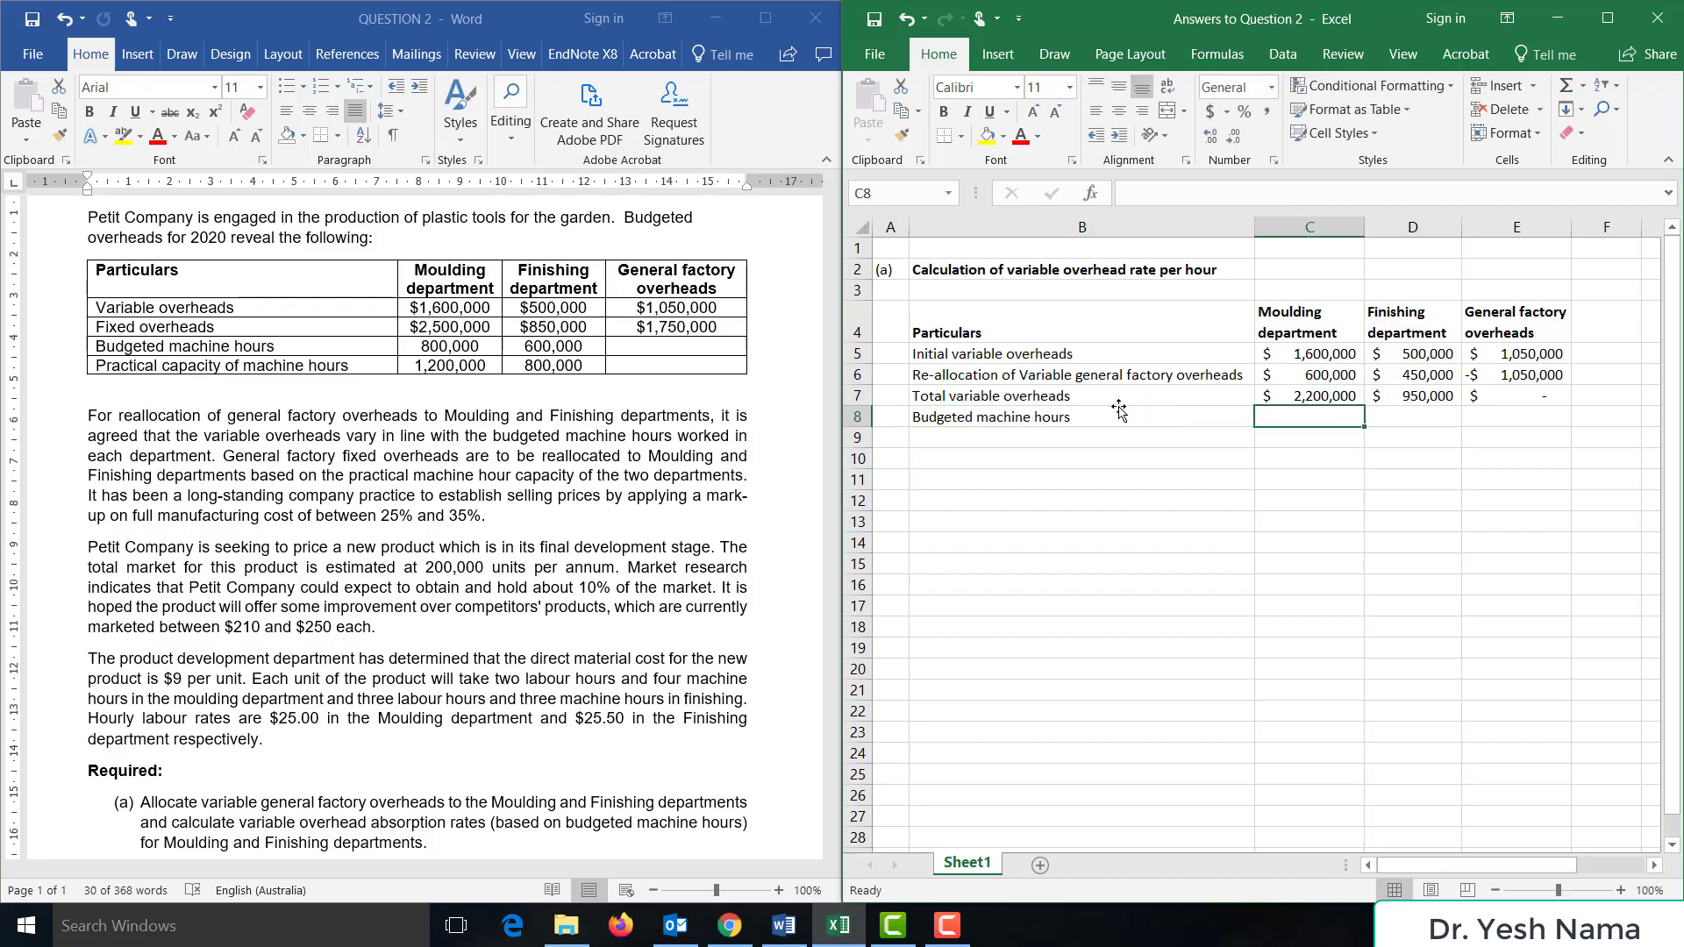
text(8000)
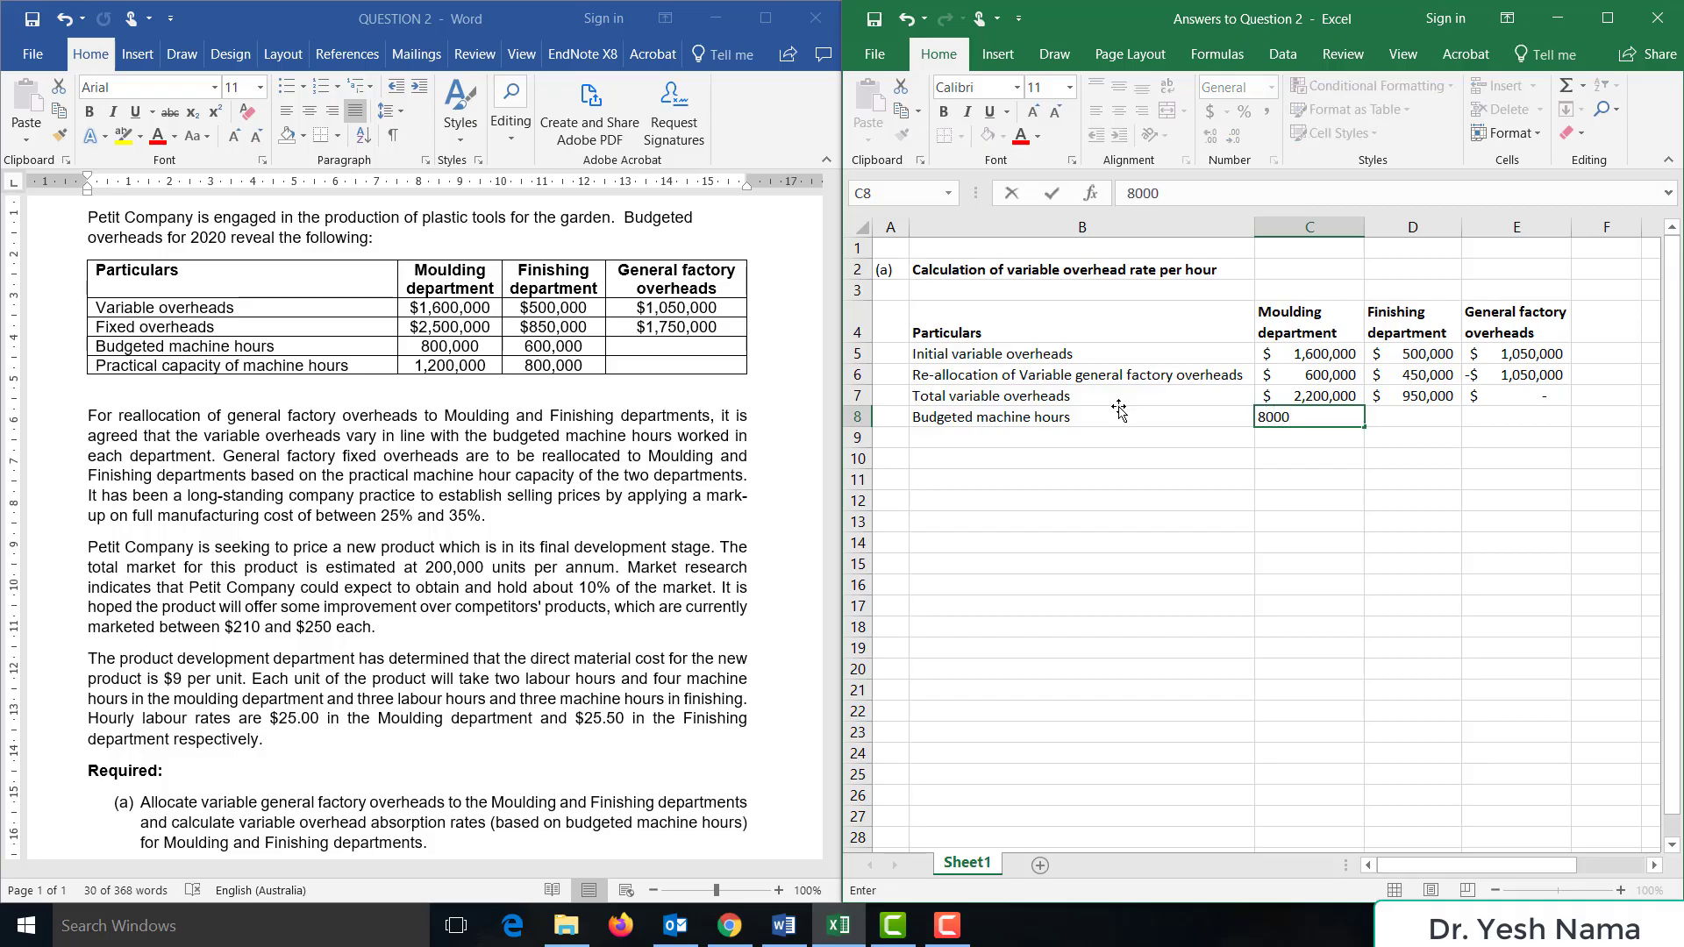
text(00)
key(Tab)
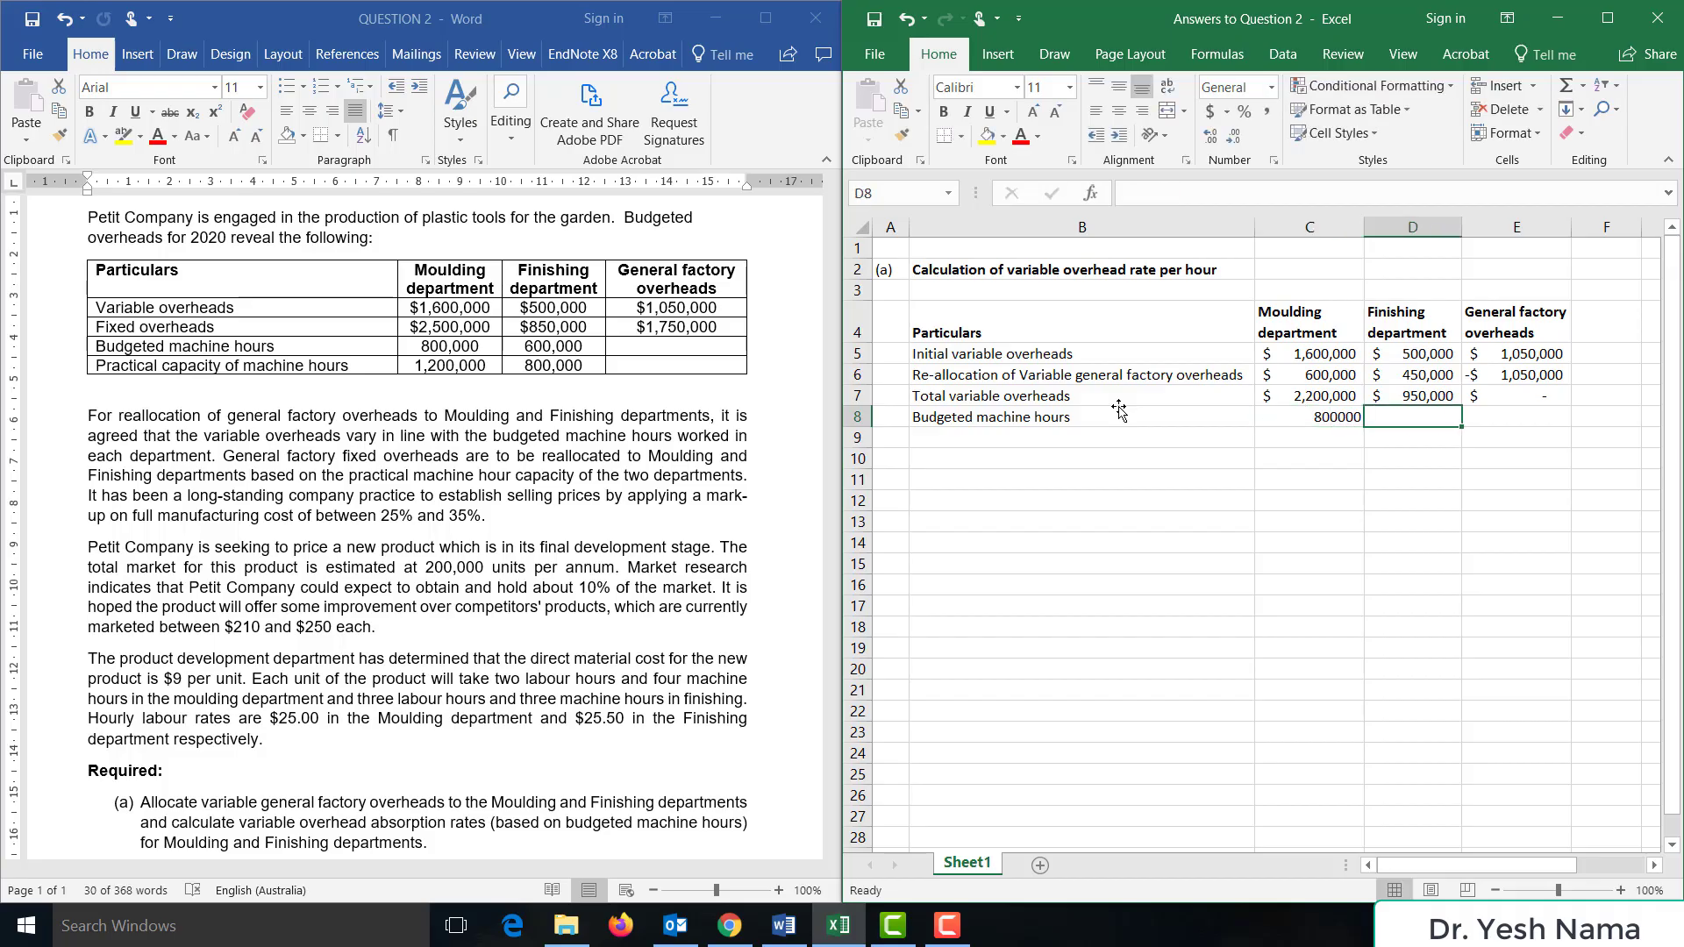
text(600000)
key(Return)
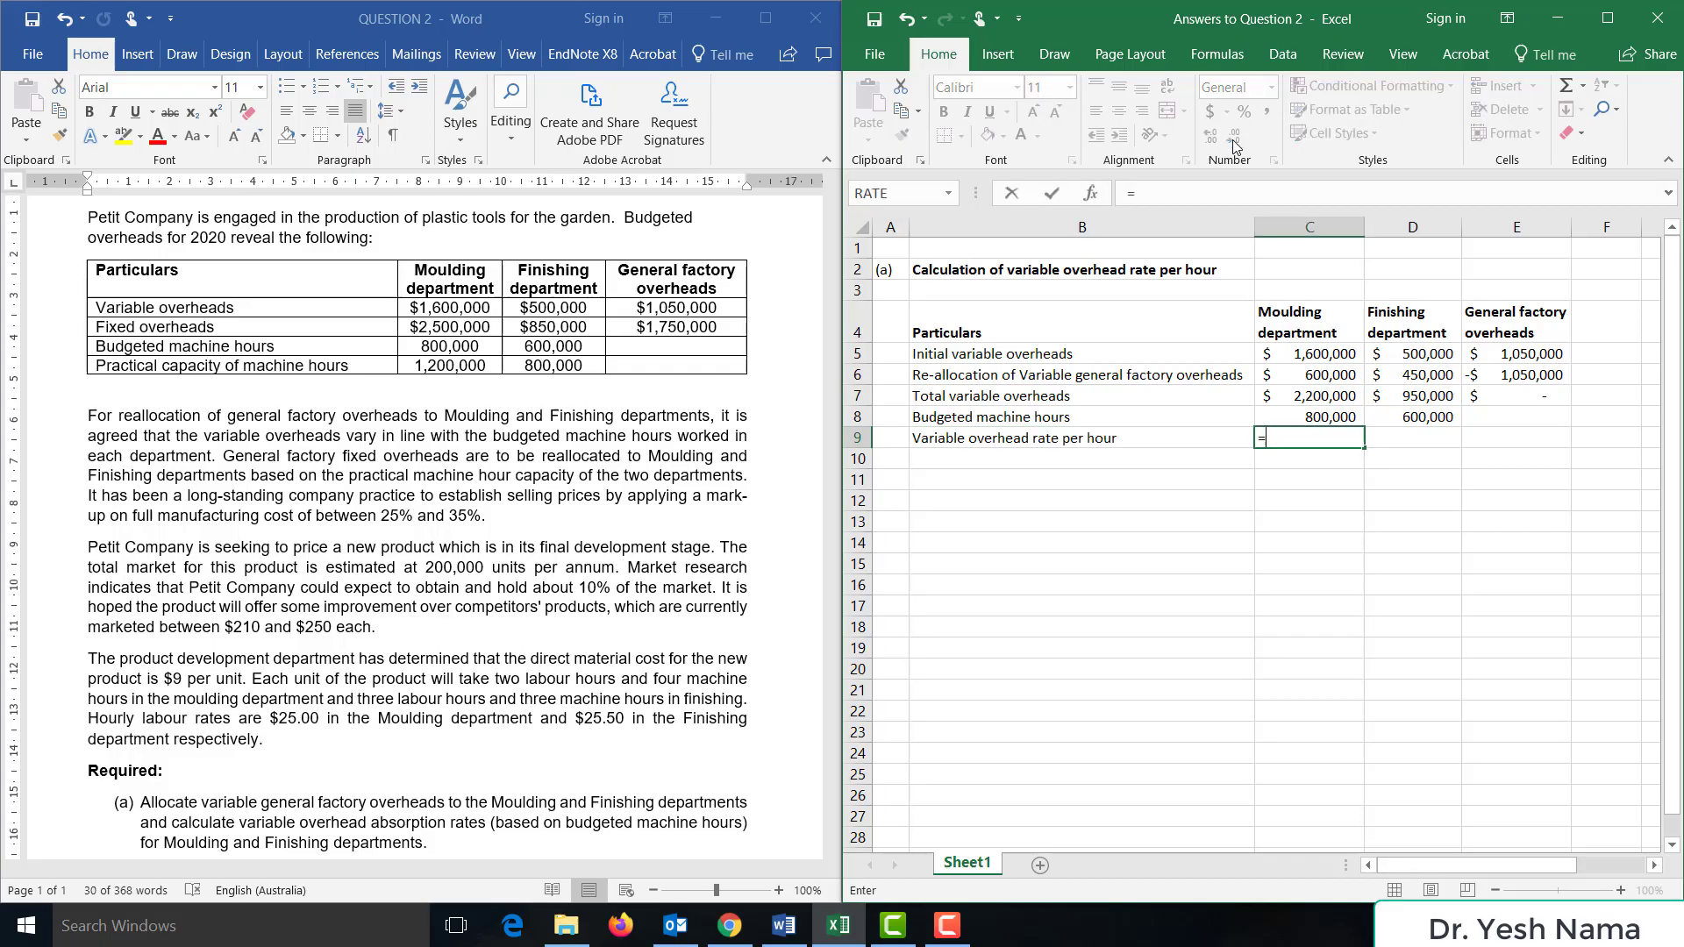
- Calculate the Moulding department's variable overhead rate per hour in C9 as =C7/C8 and format it as currency
text(=)
key(Up)
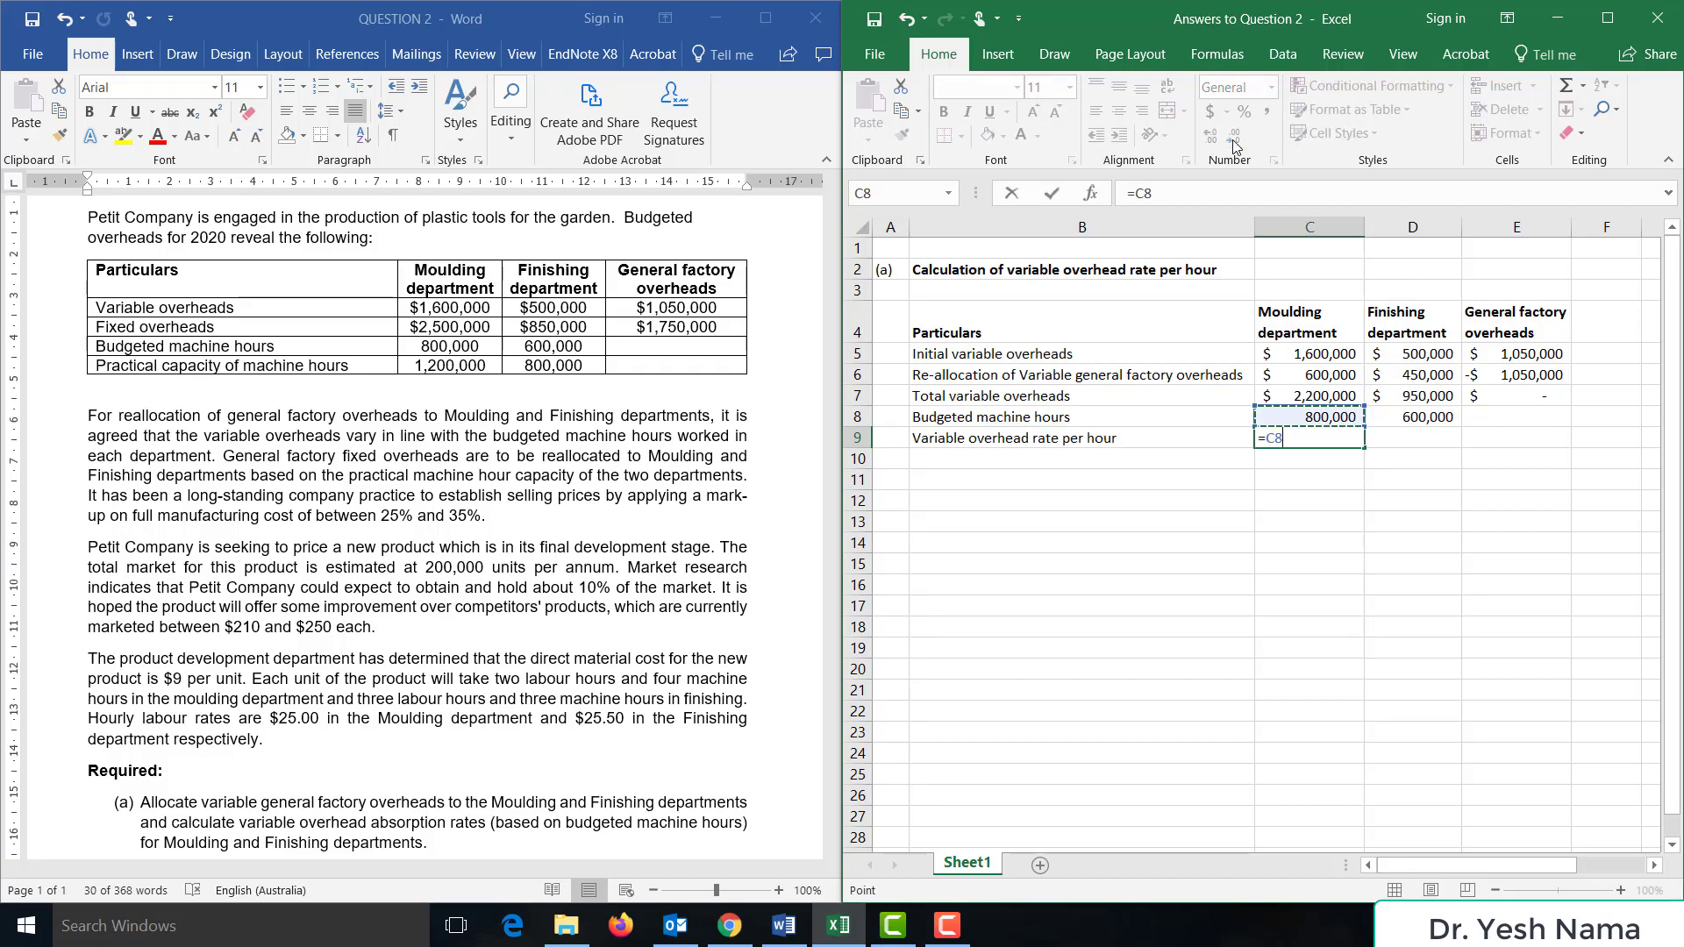
key(Up)
text(/)
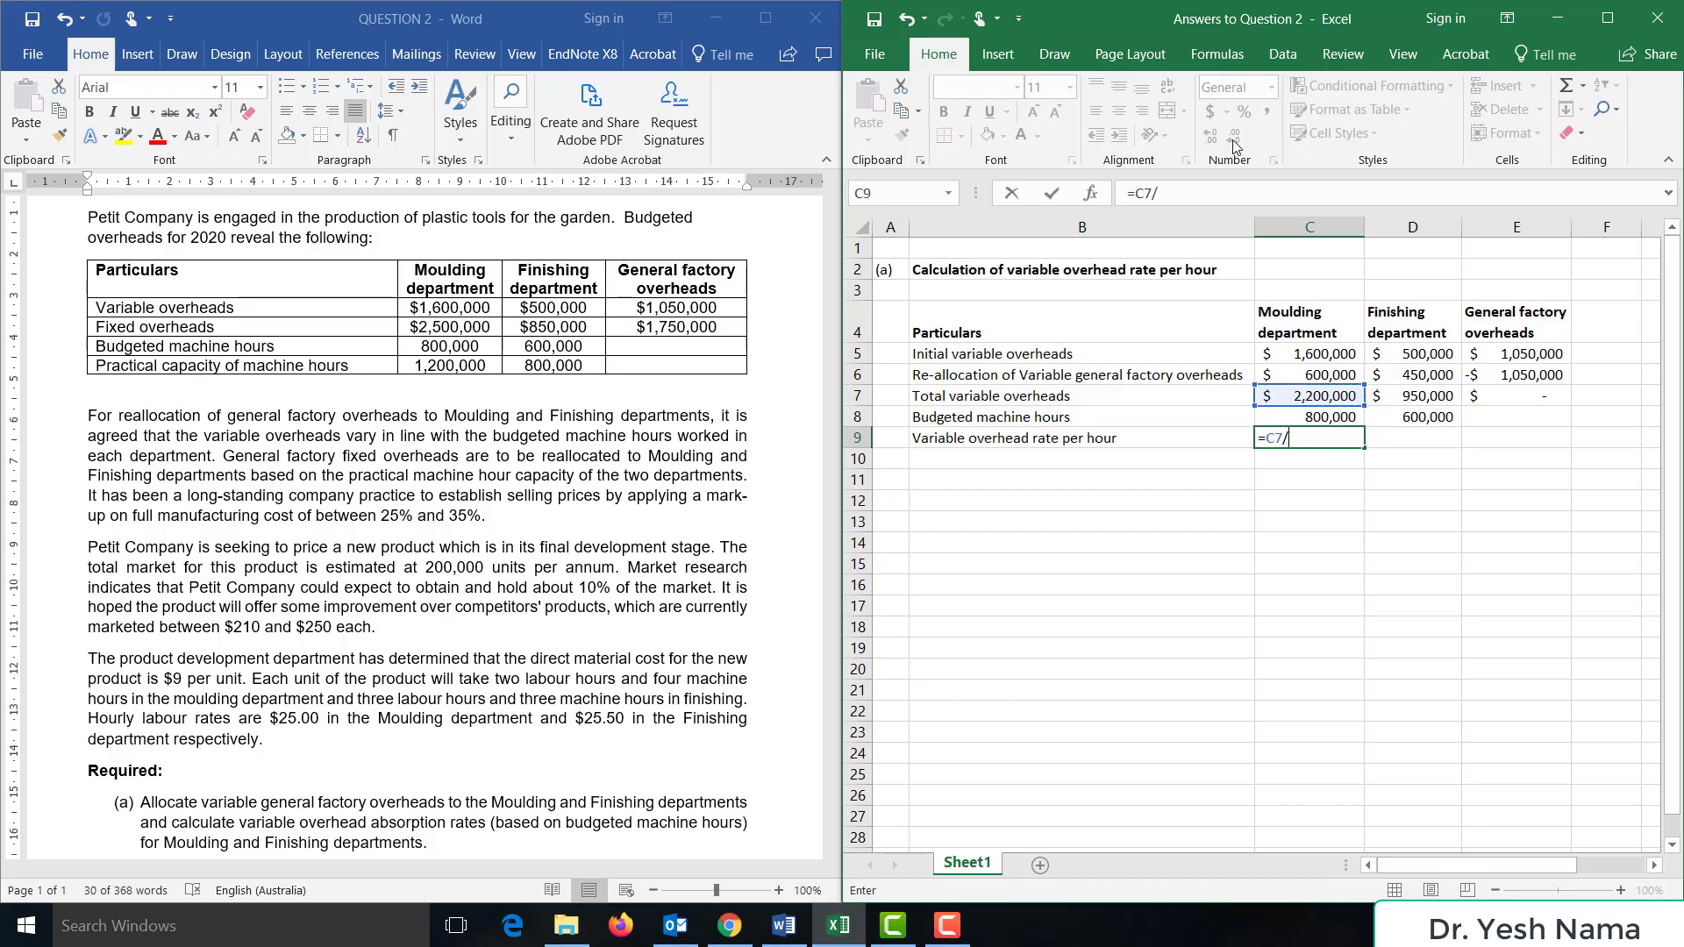
key(Up)
key(Return)
key(Up)
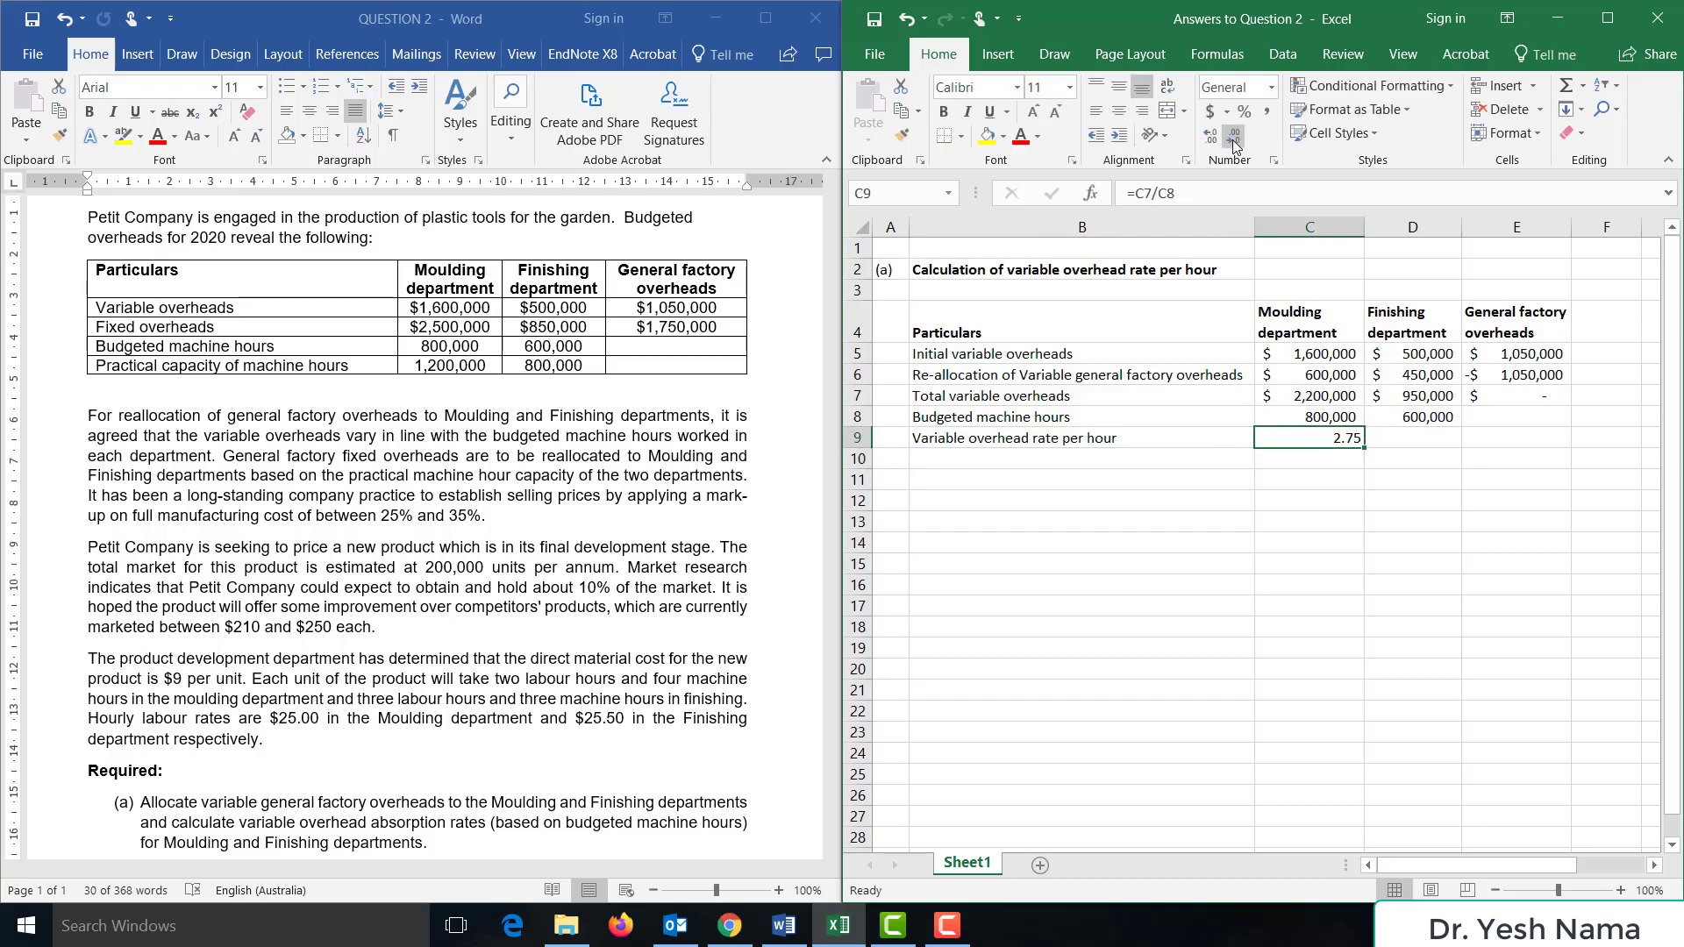
click(1211, 111)
- Calculate the Finishing department's variable overhead rate per hour in D9 as =D7/D8 and apply the accounting number format
key(Right)
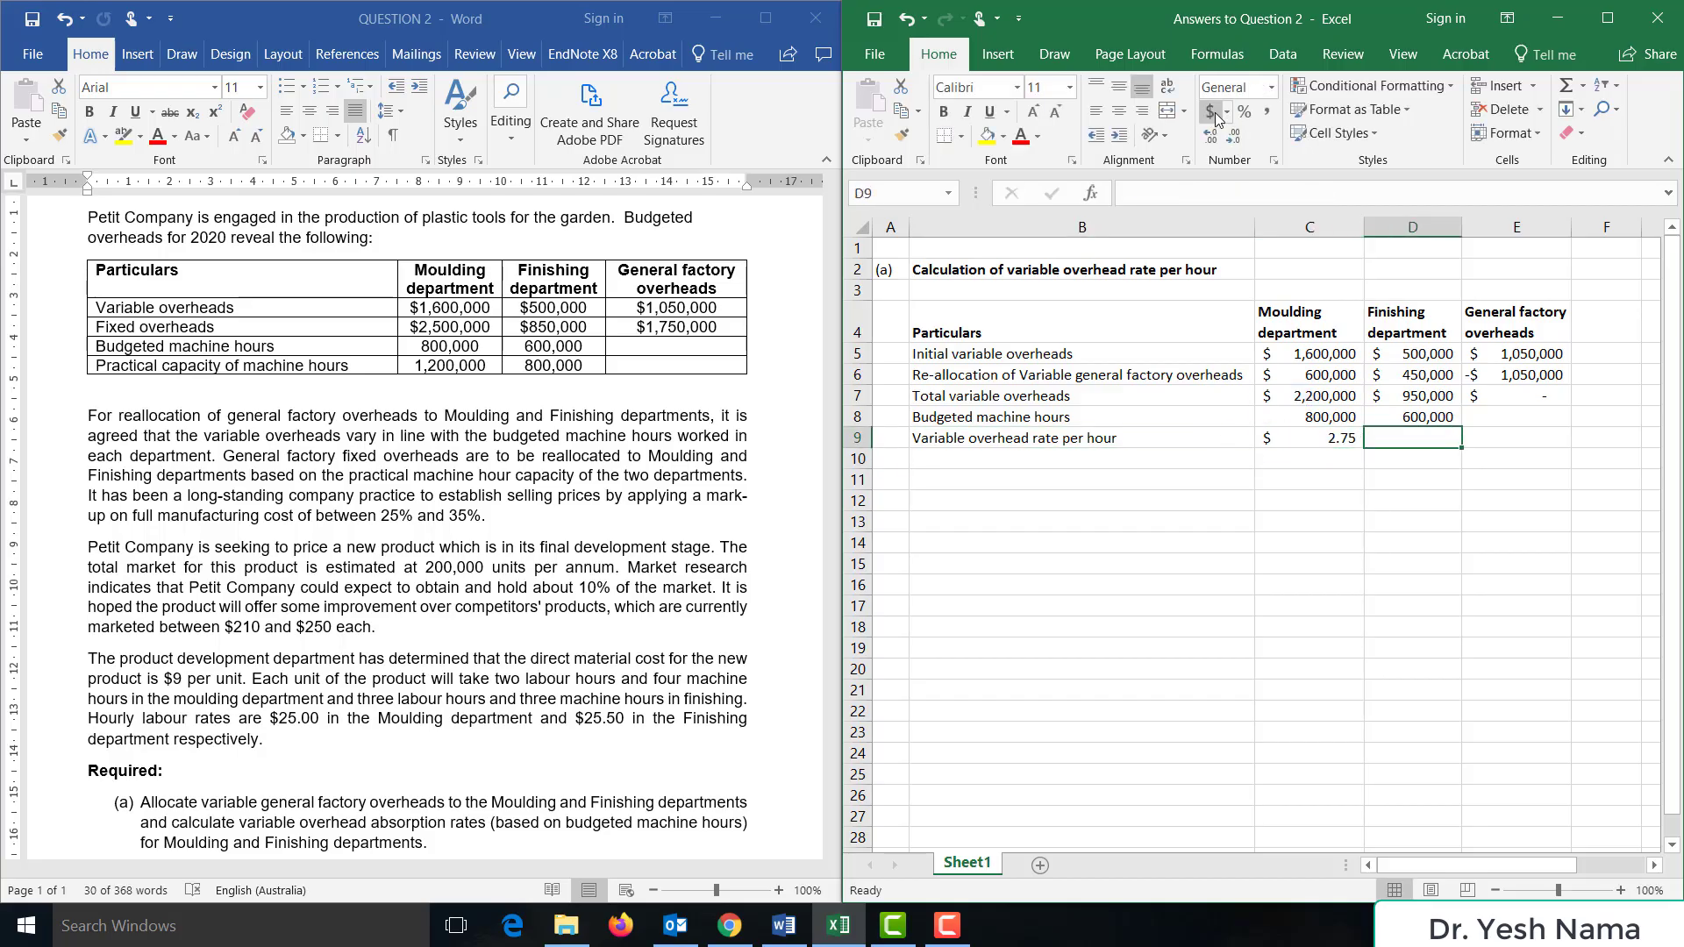
text(=)
key(Up)
key(Up)
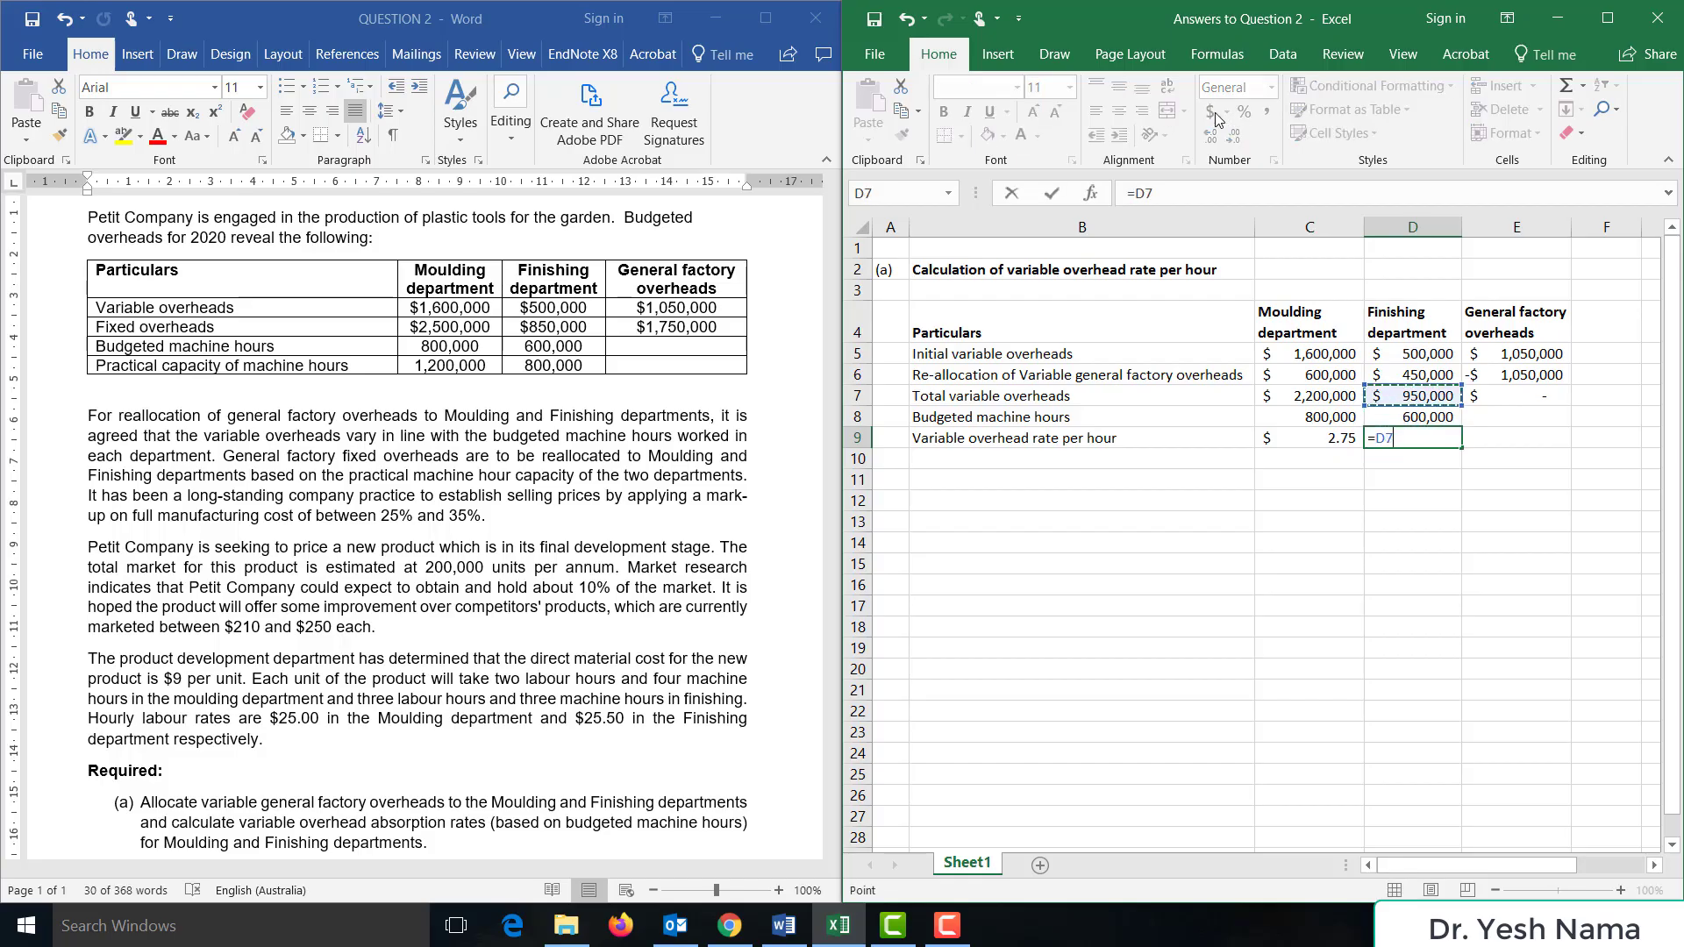
text(/)
key(Up)
key(Return)
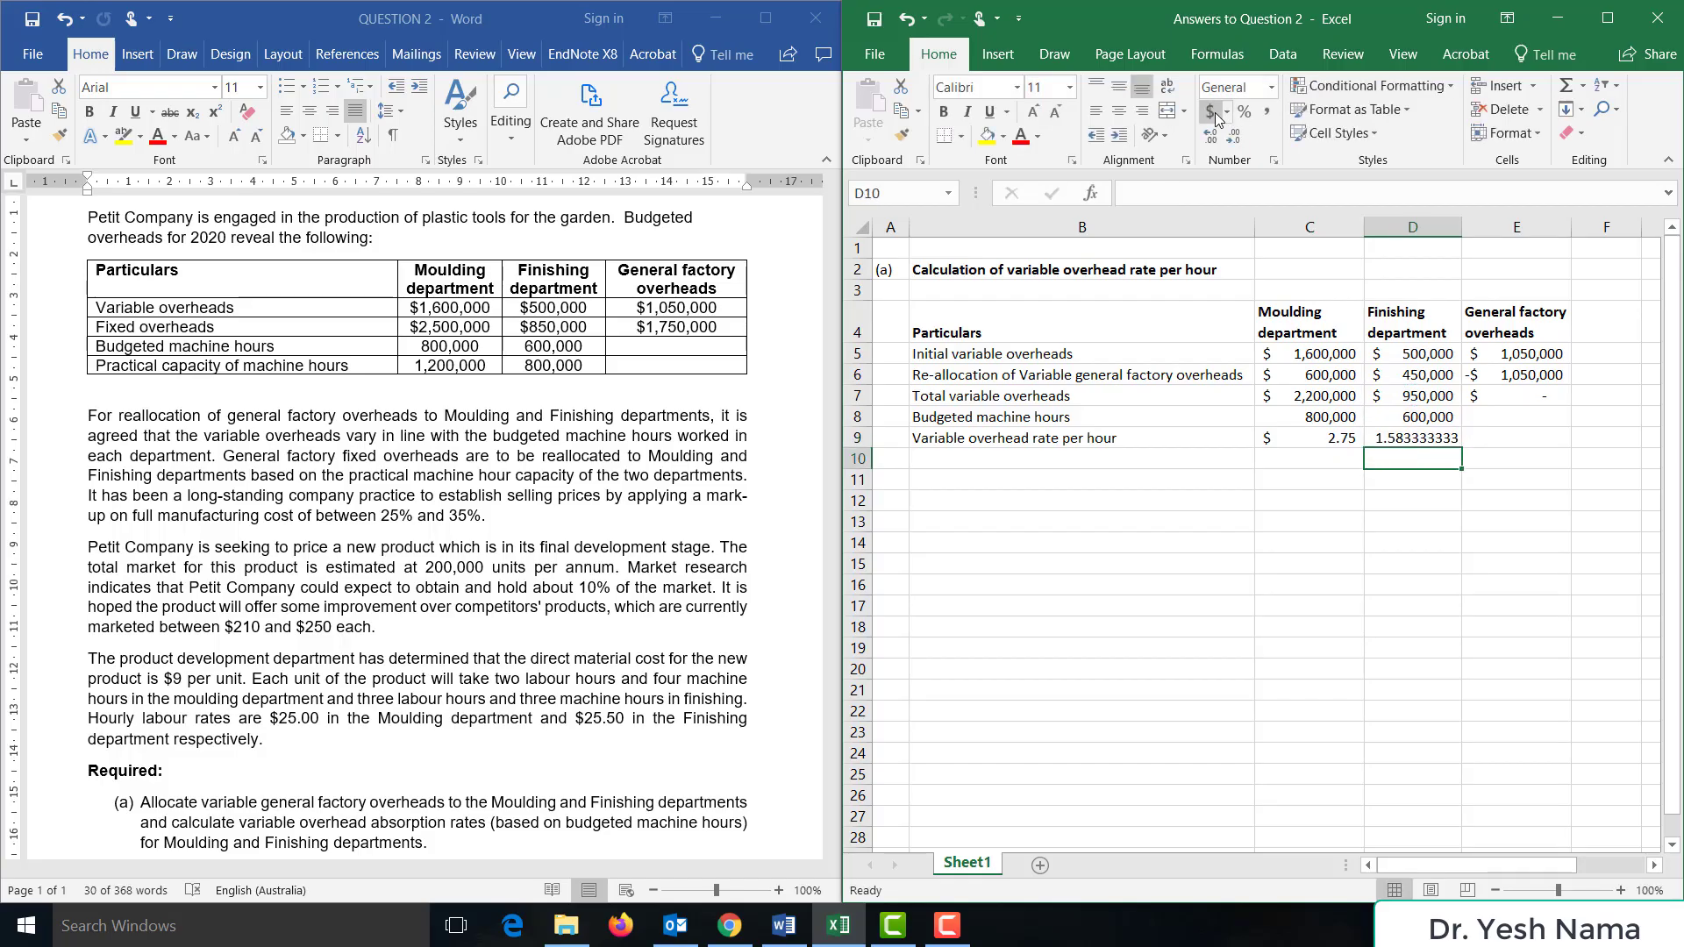
key(Up)
right_click(1215, 117)
click(1215, 118)
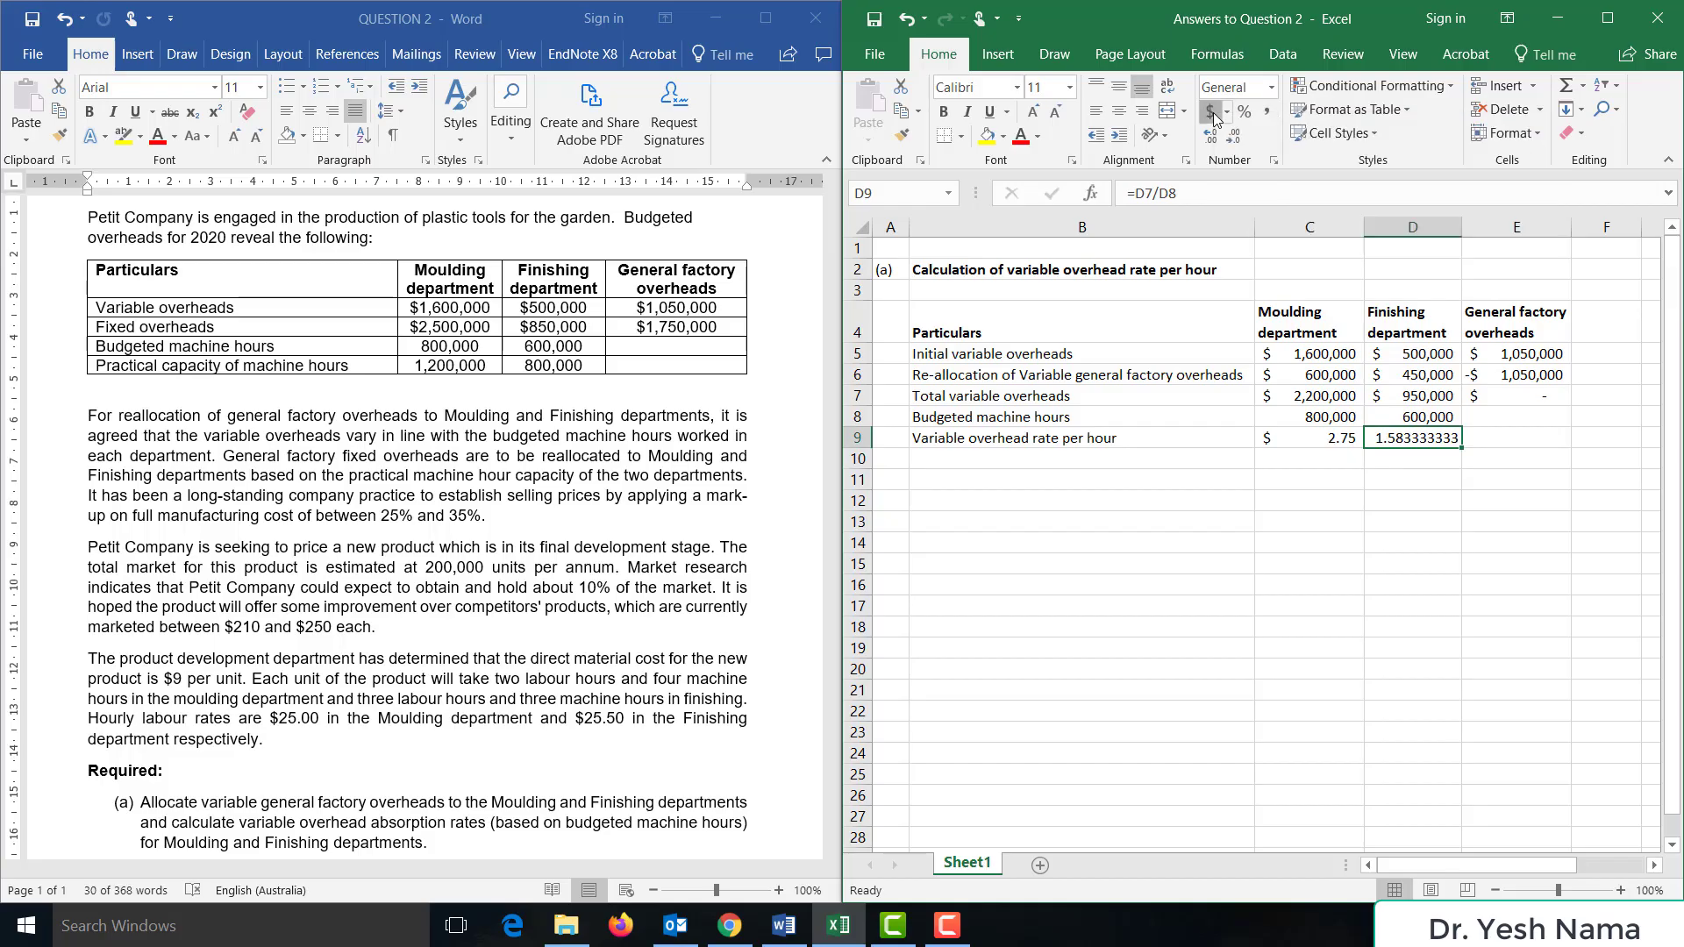
click(1215, 117)
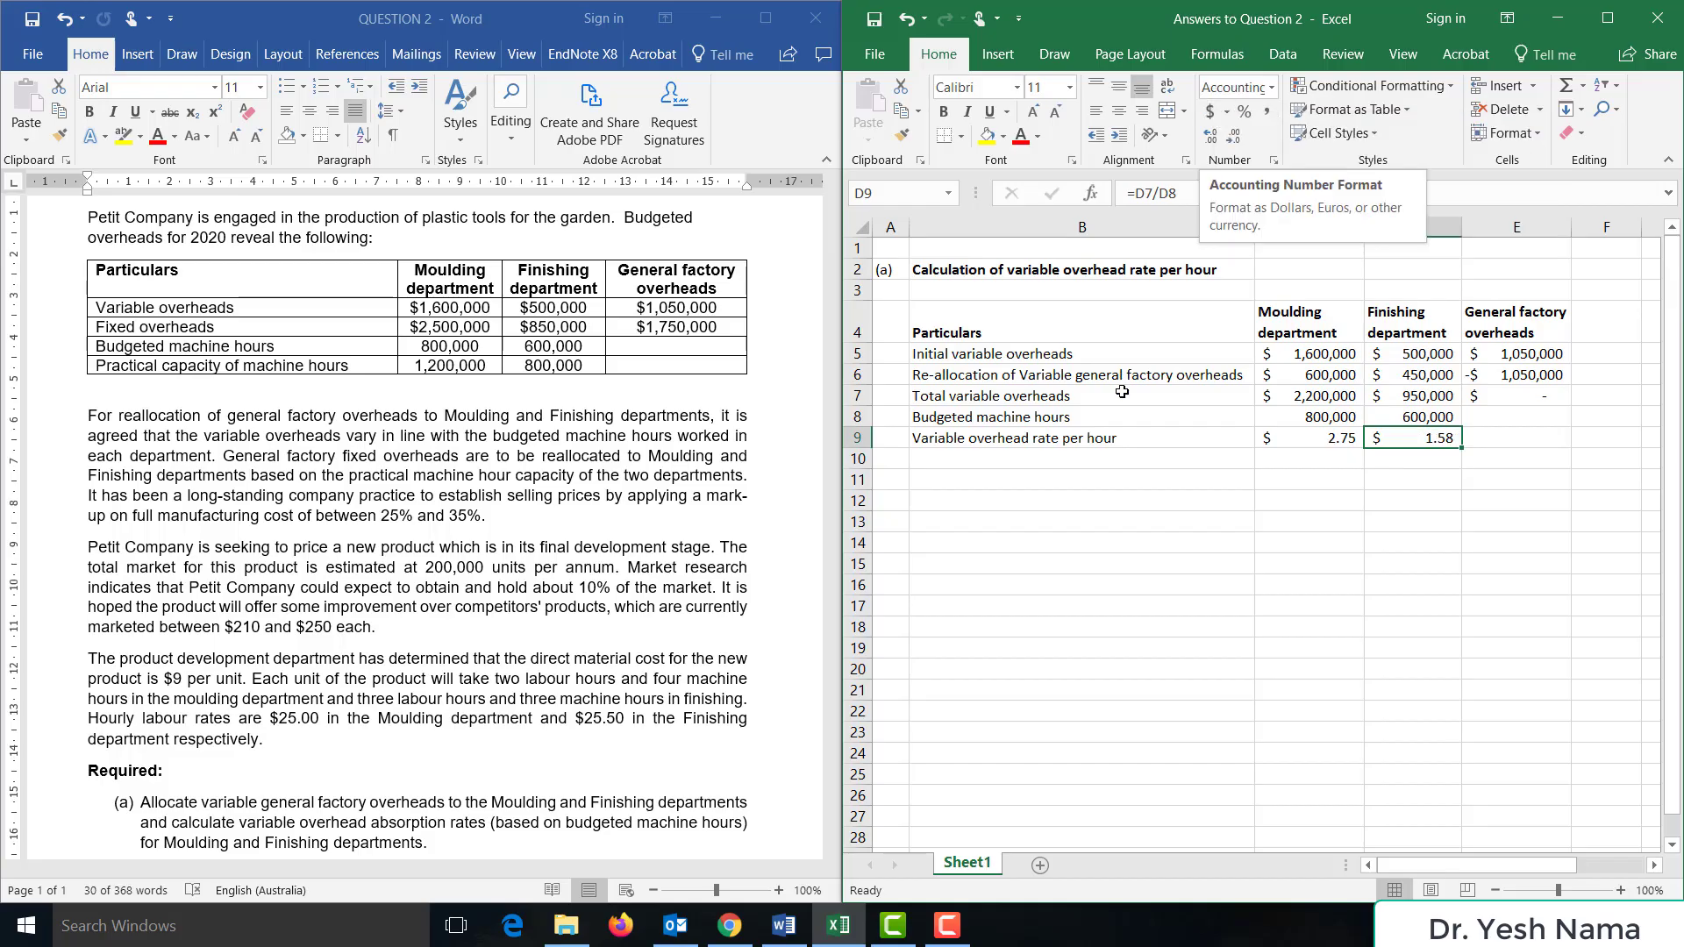
click(1017, 454)
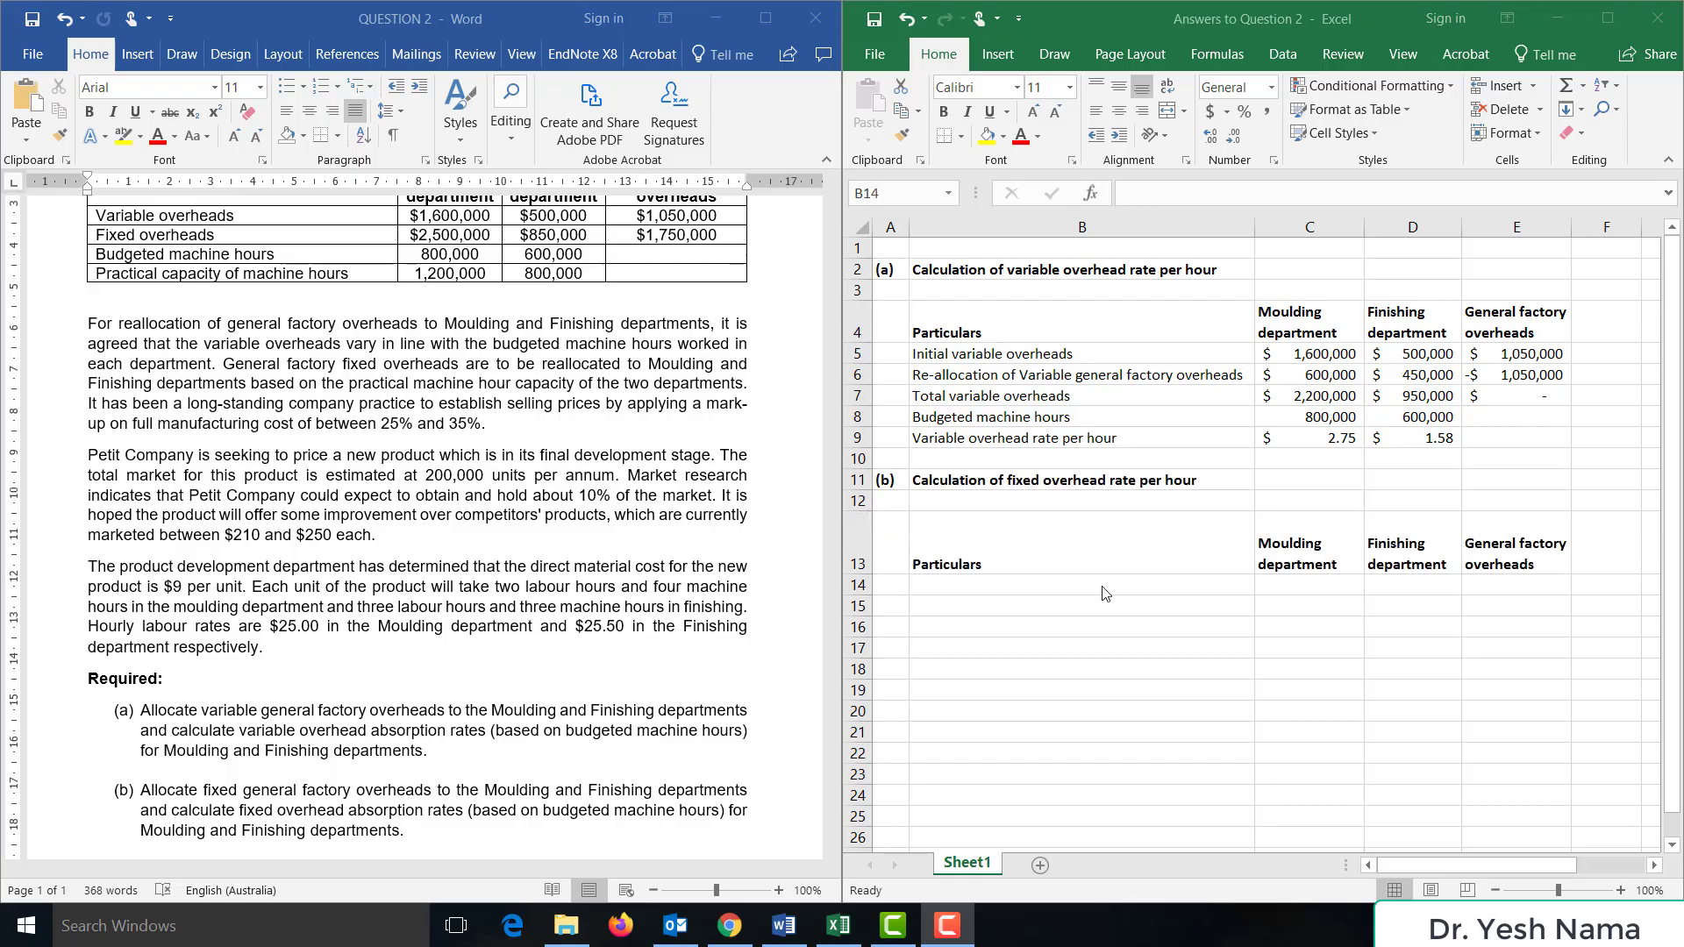
- Fill row 14 with "Initial fixed overheads", entering 2500000 for Moulding, 850000 for Finishing and 1750000 for General factory overheads
click(1102, 586)
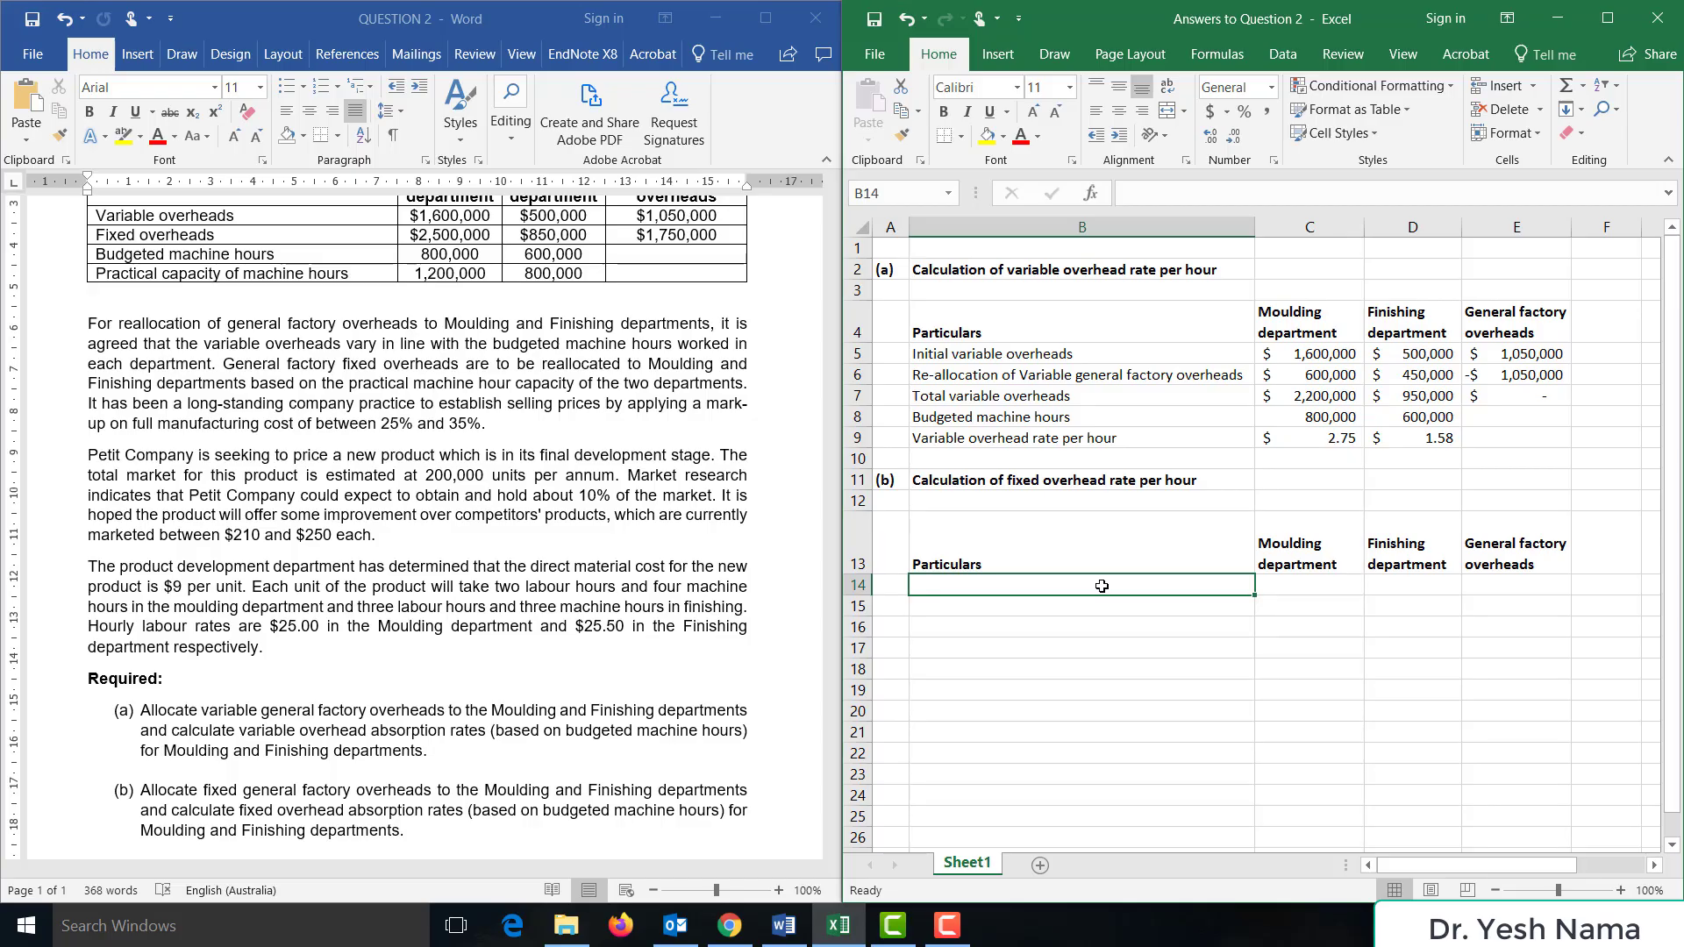
text(Initia)
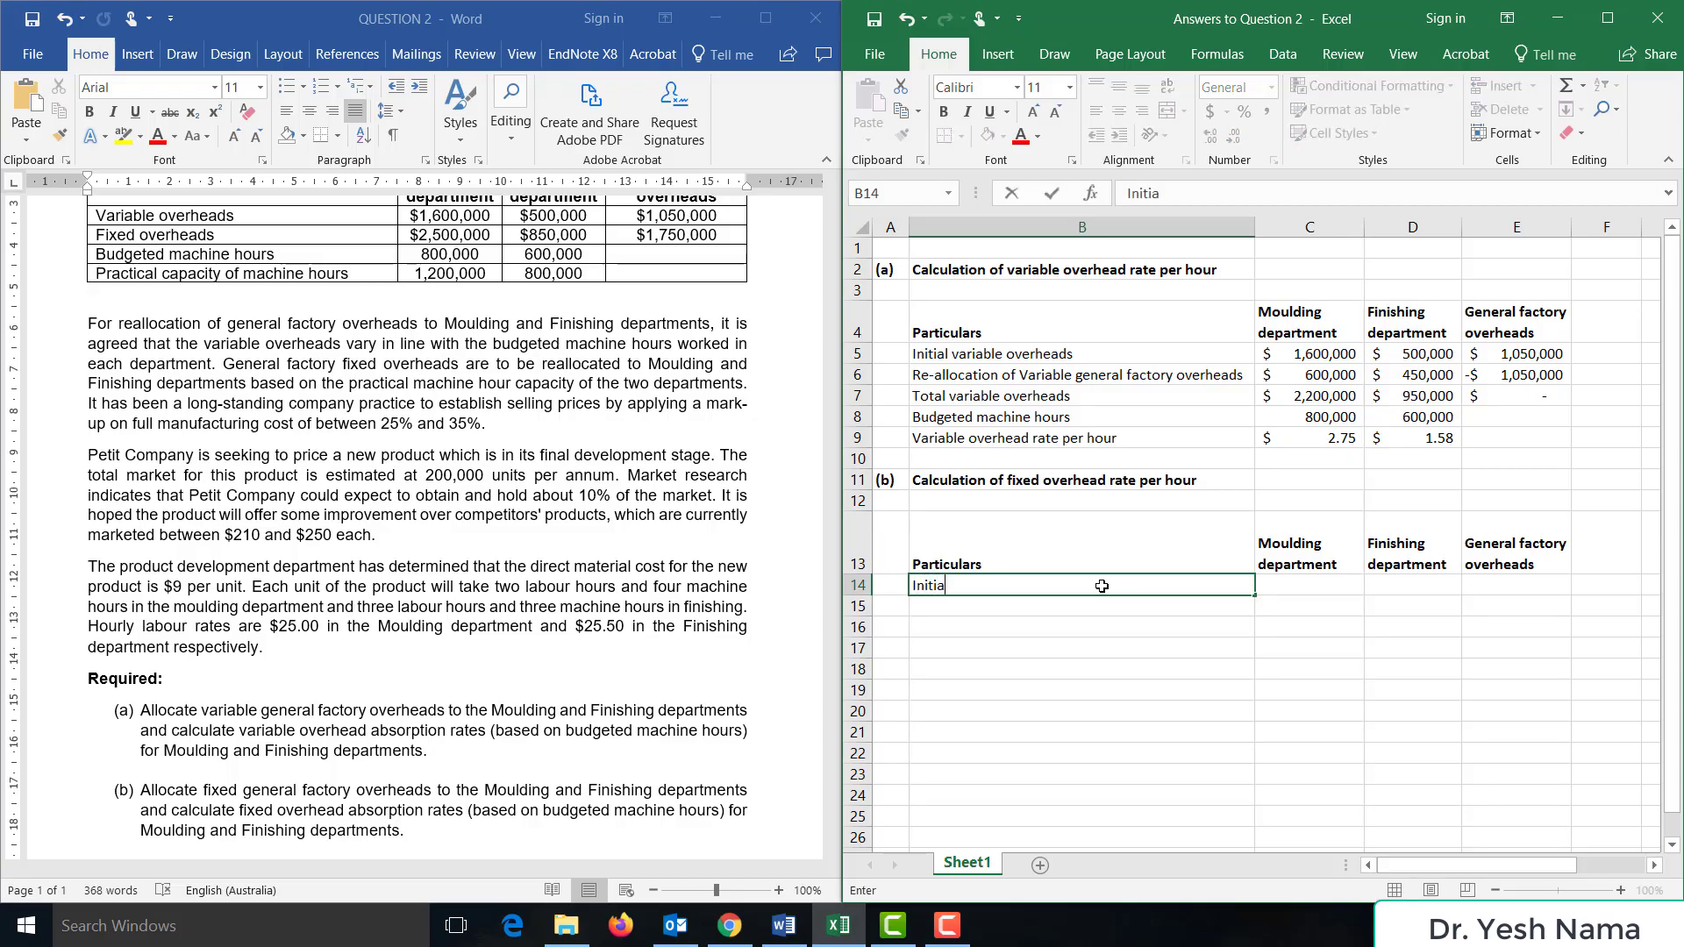
text(l fixed overheads)
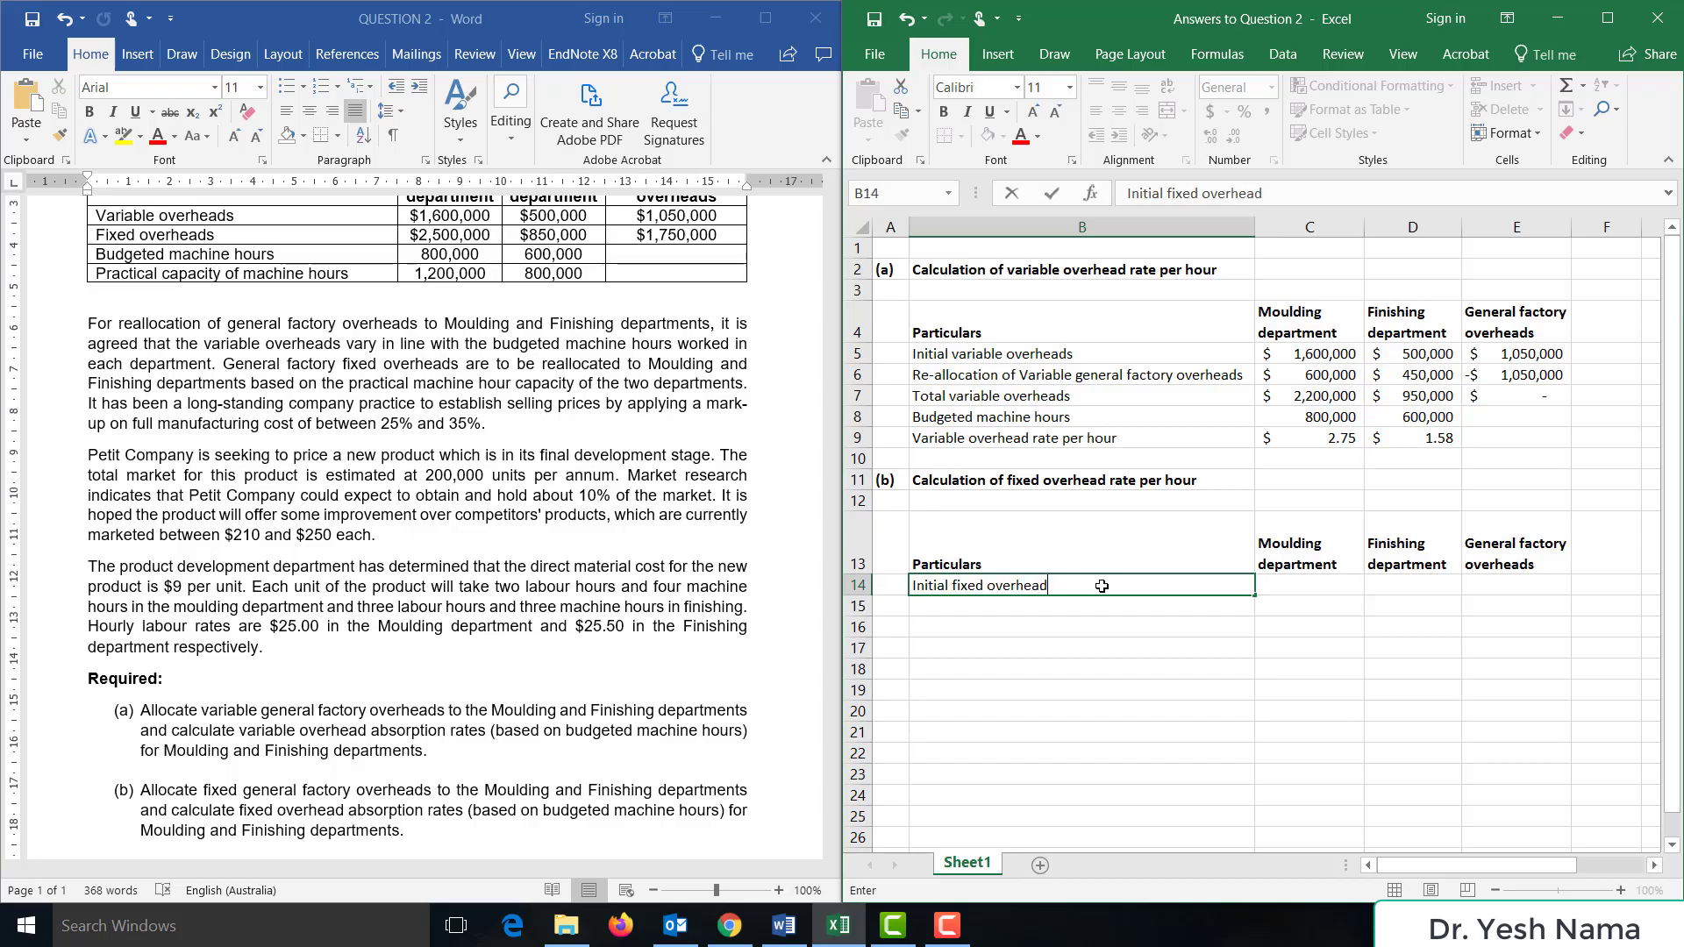
key(Tab)
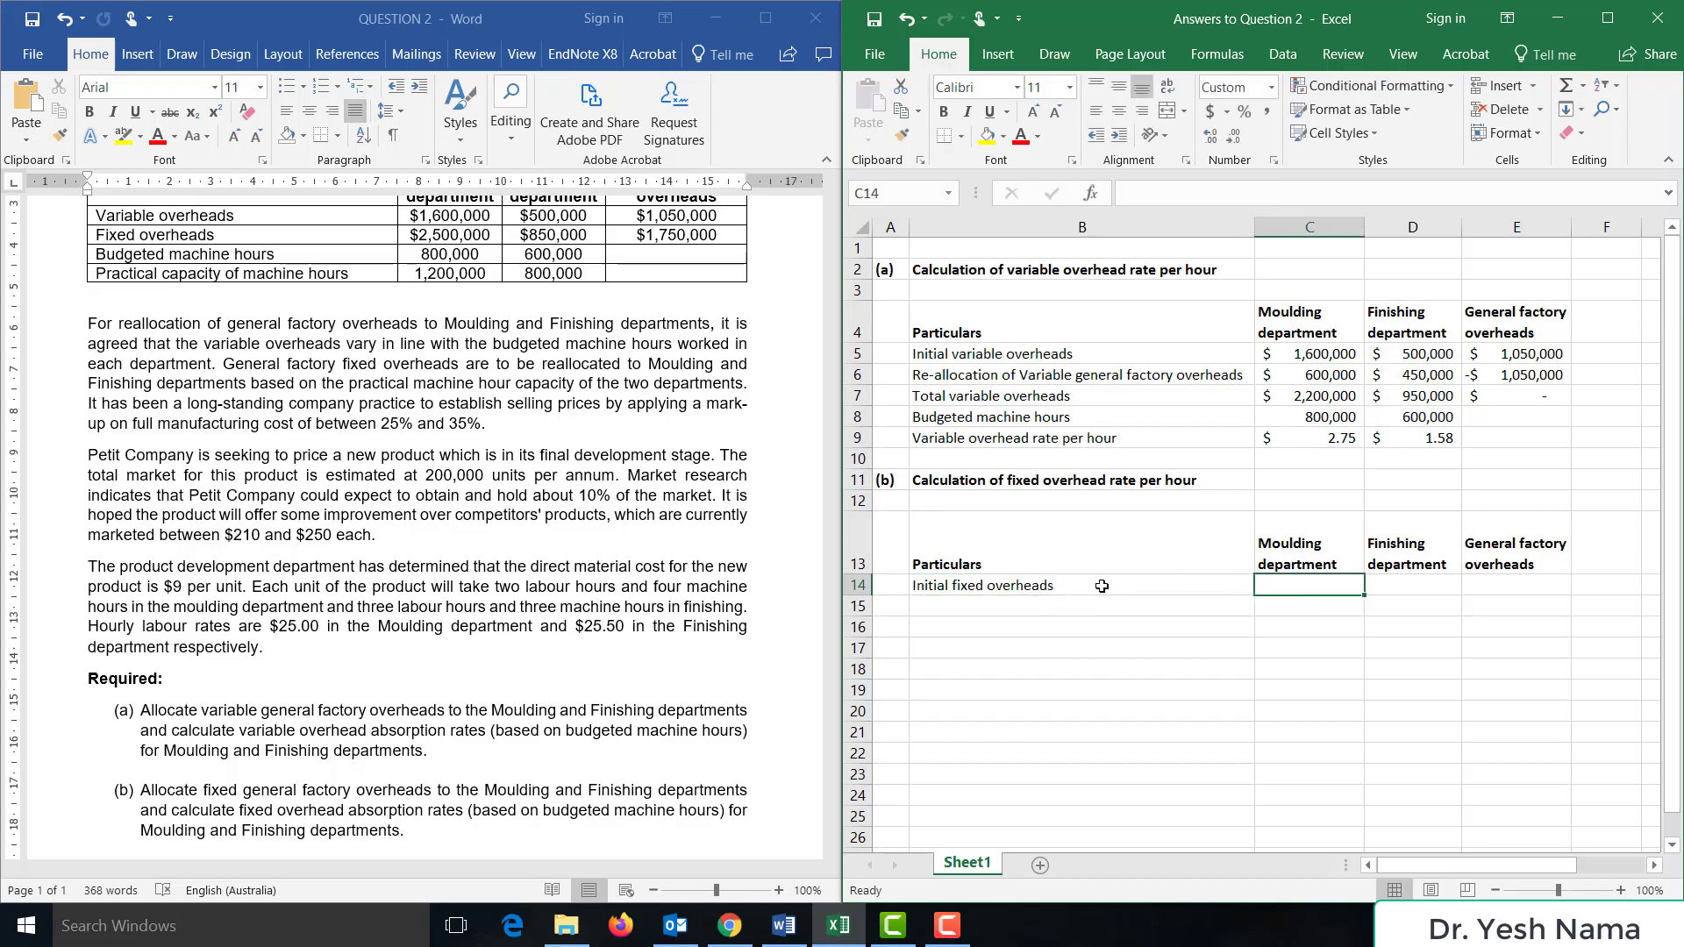
text(2,500,0)
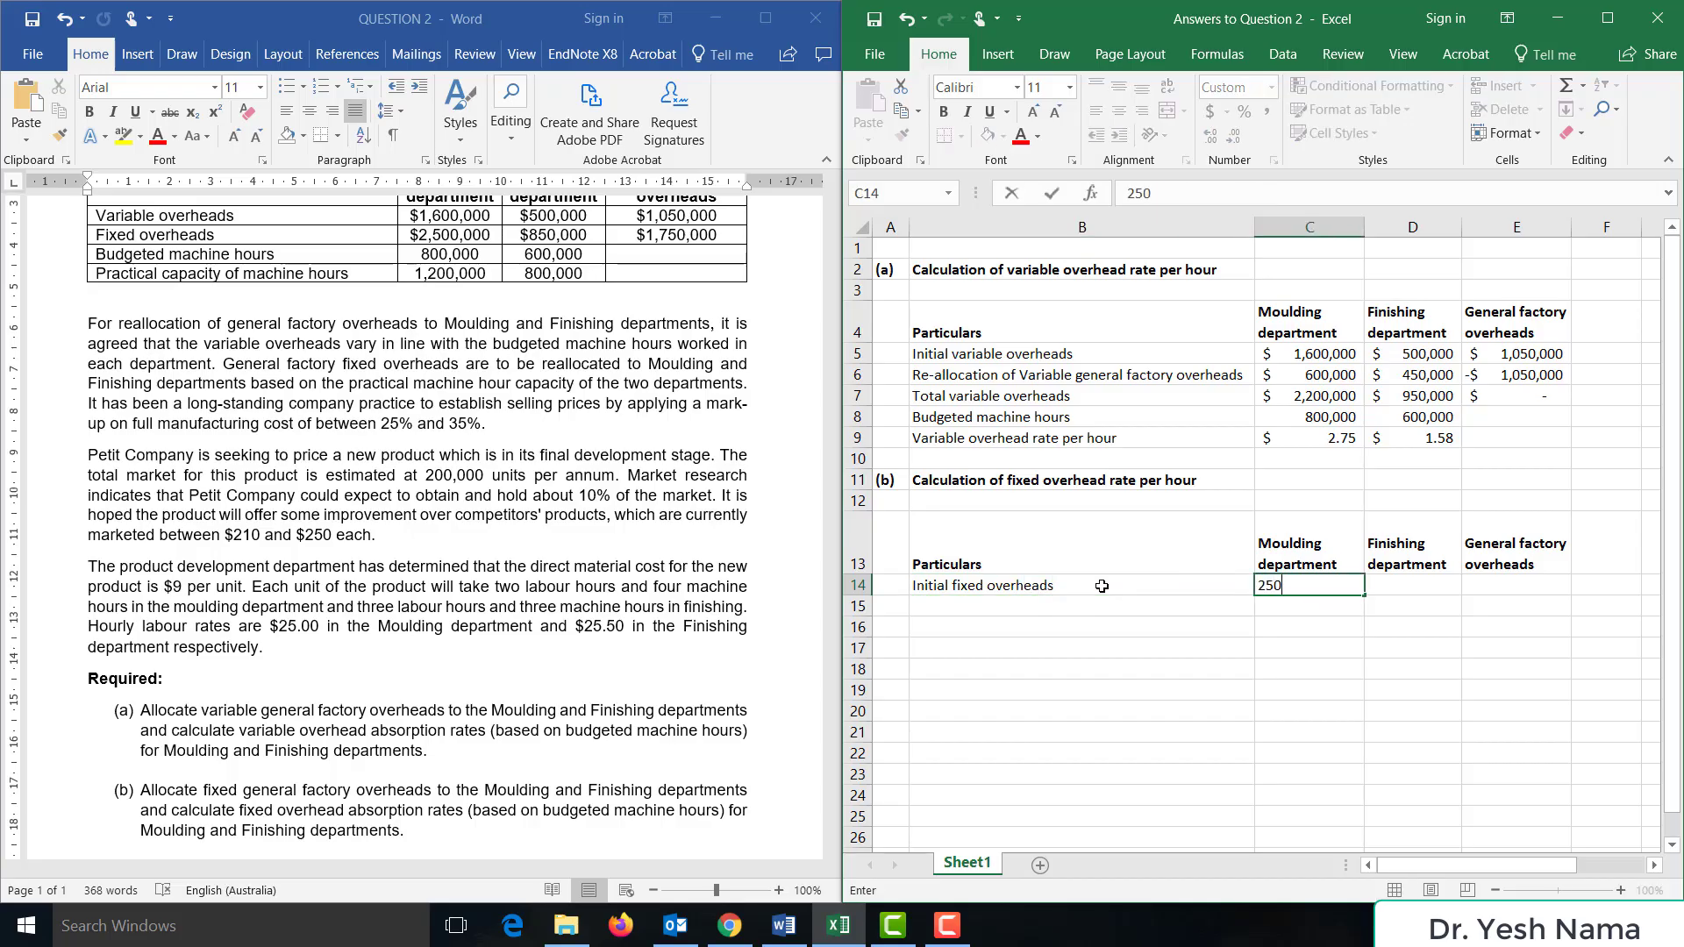
text(0000)
key(Tab)
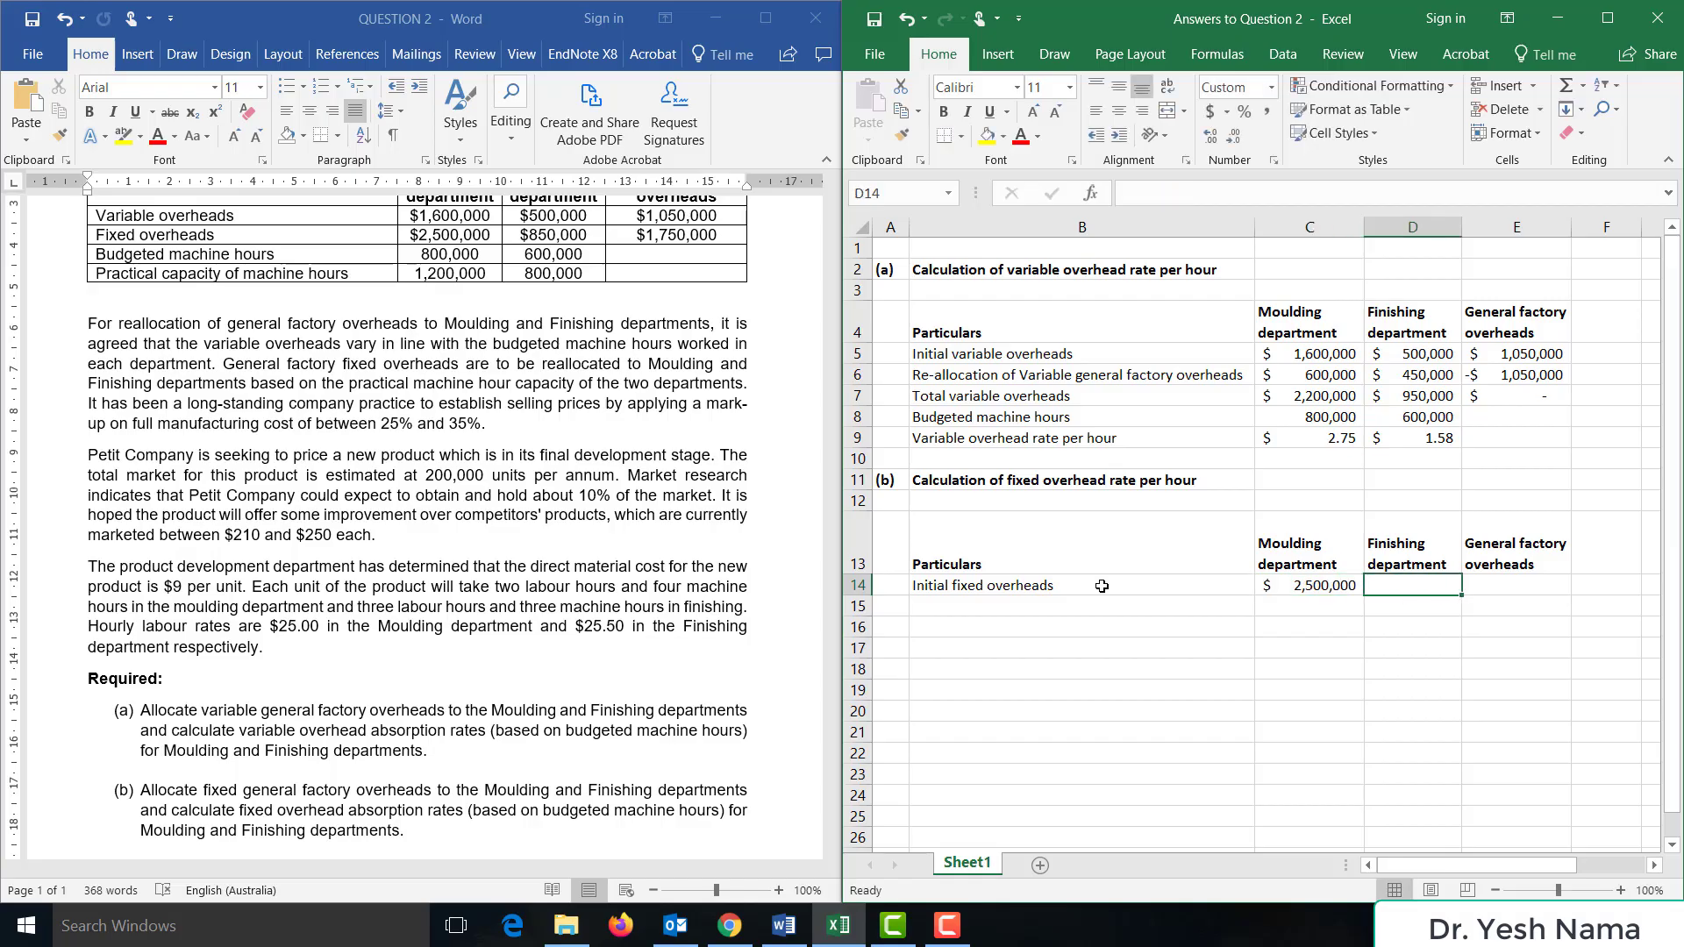
text(850000)
key(Tab)
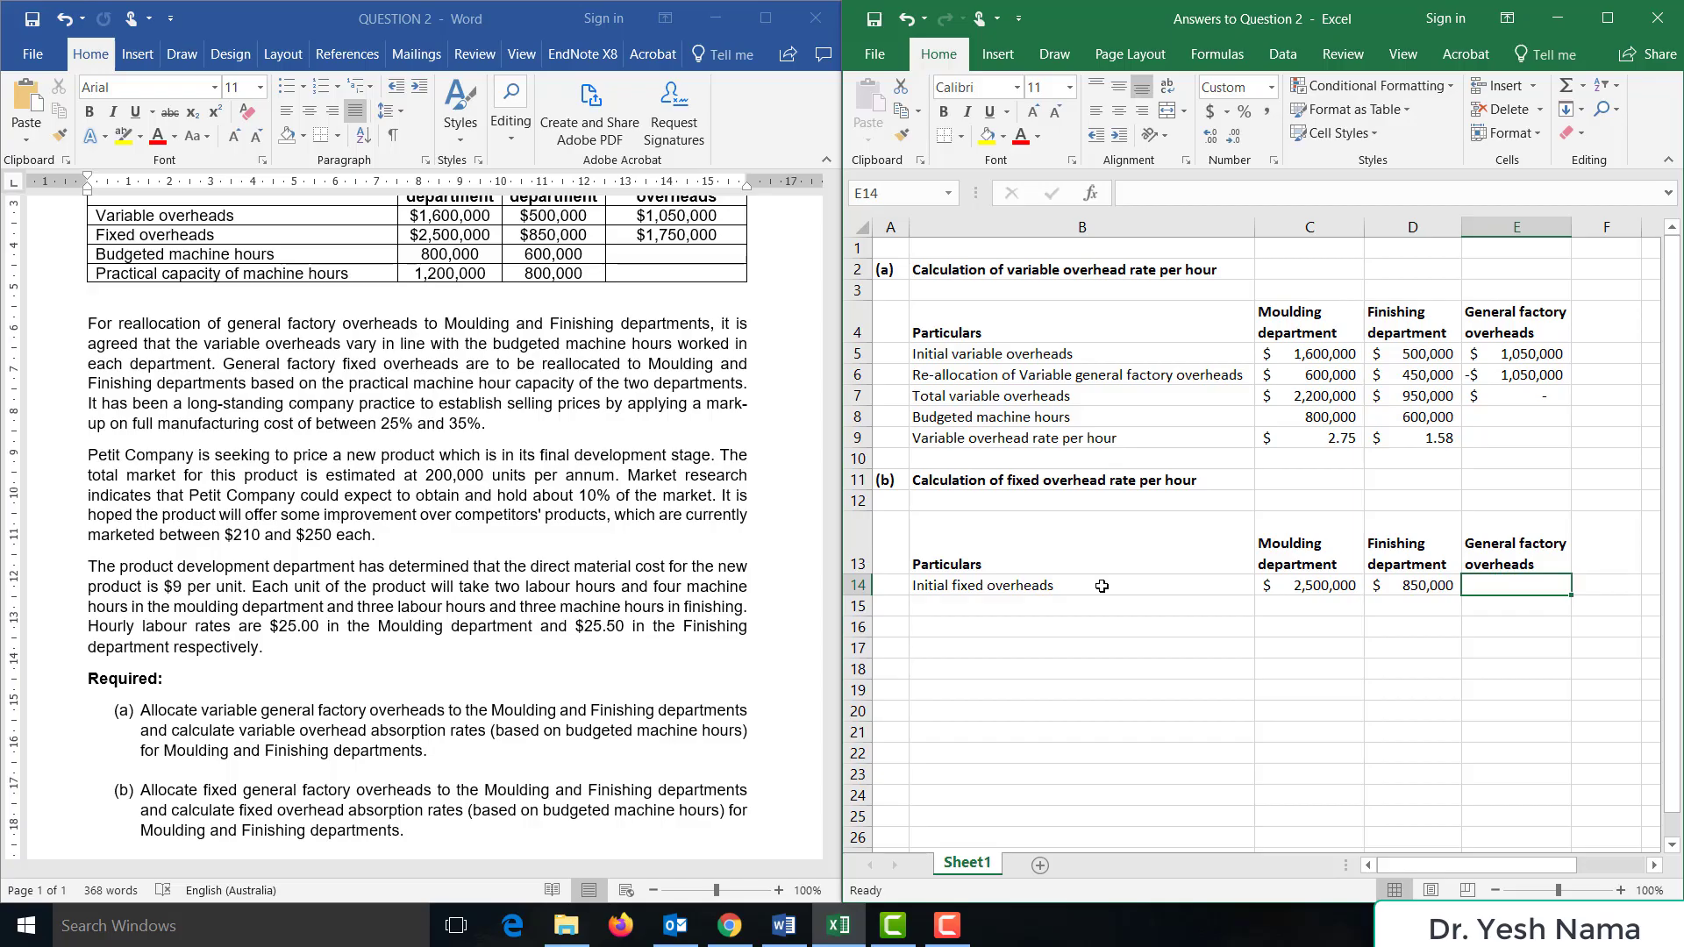
text(1750000)
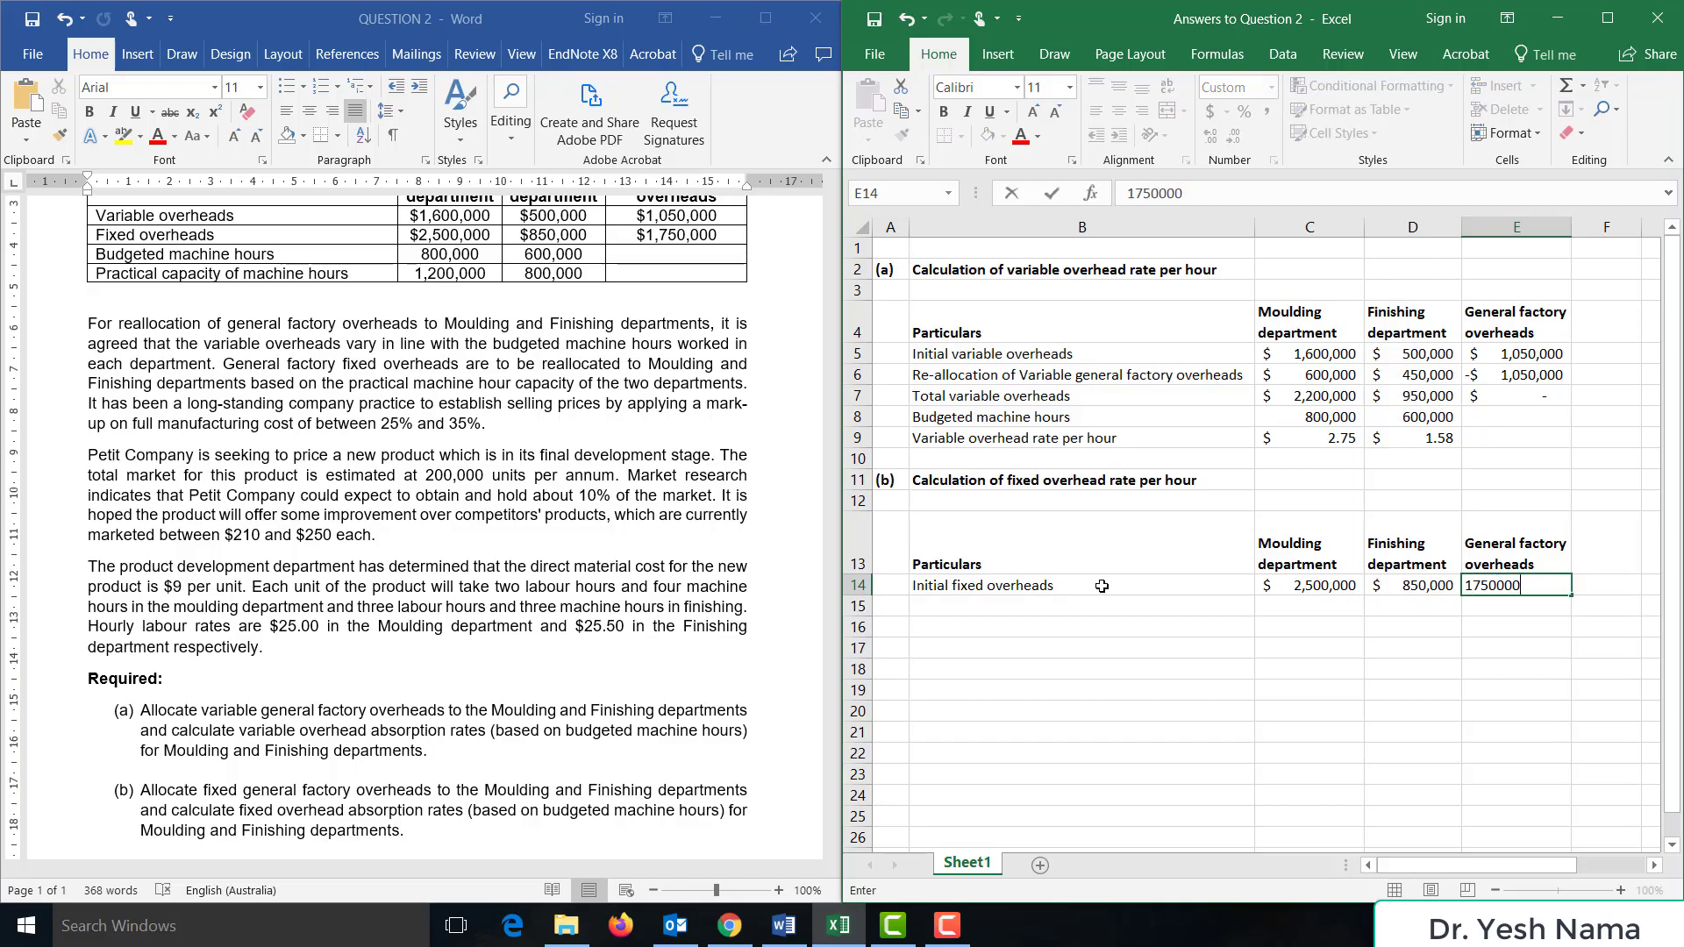
key(Return)
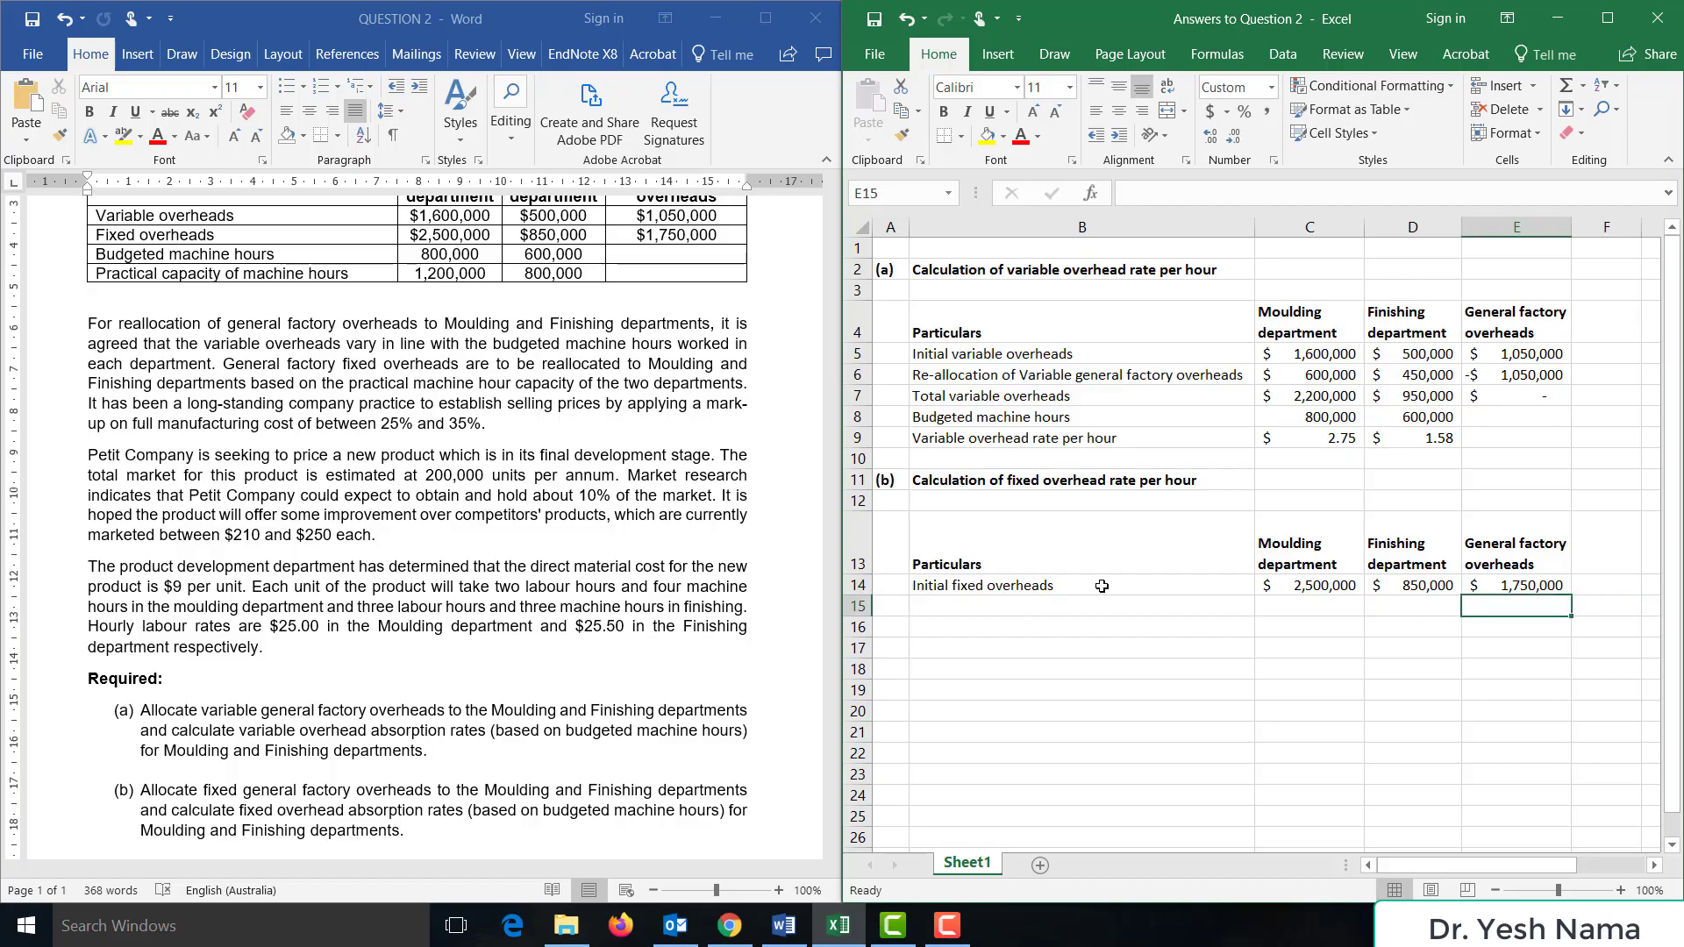
- Label row 15 "Re-allocation of fixed general factory overheads" and enter -1750000 in its General factory overheads column
key(Left)
key(Left)
key(Left)
text(Re)
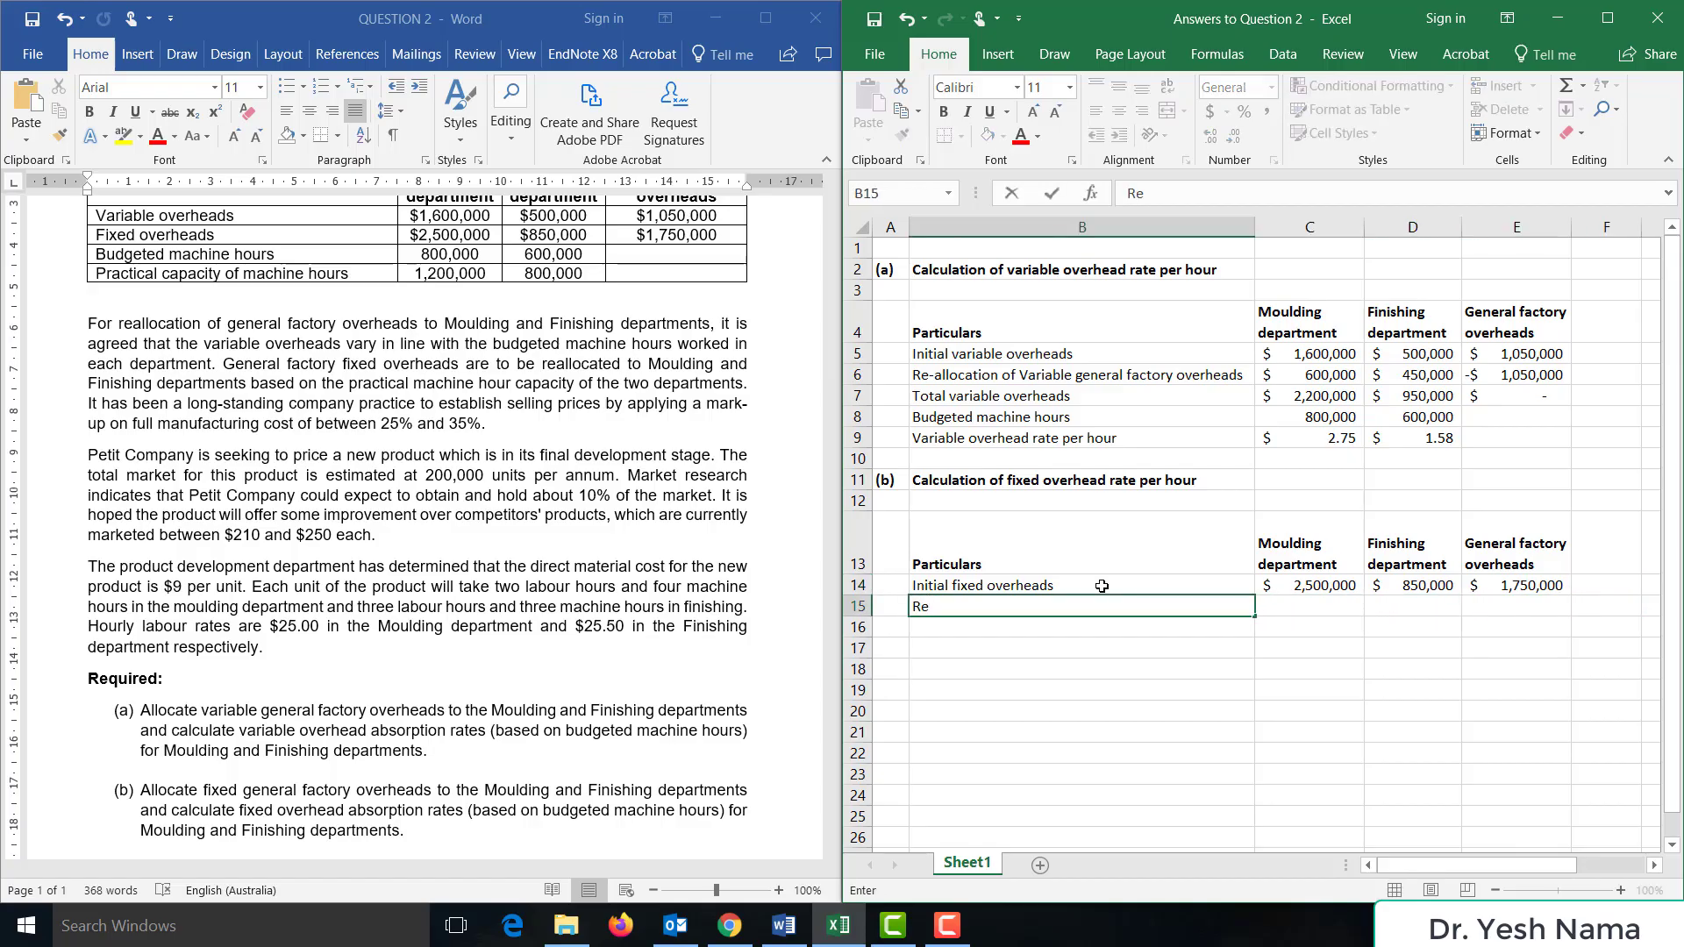
text(-allocation of fixed)
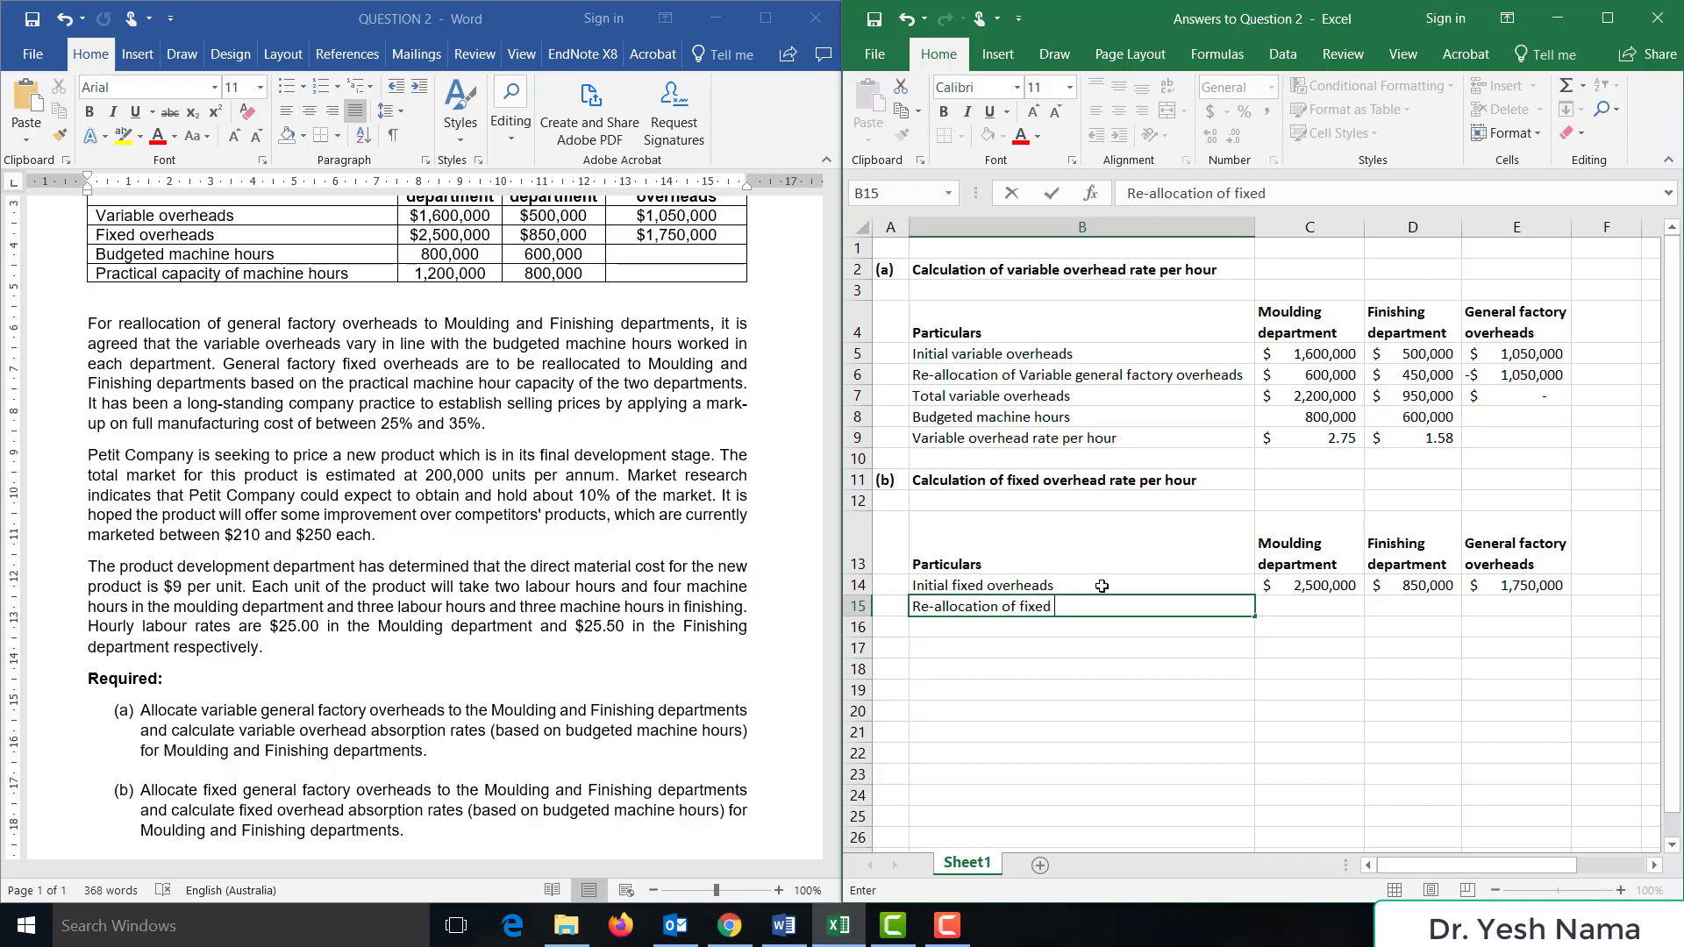
text(neral factory overheads)
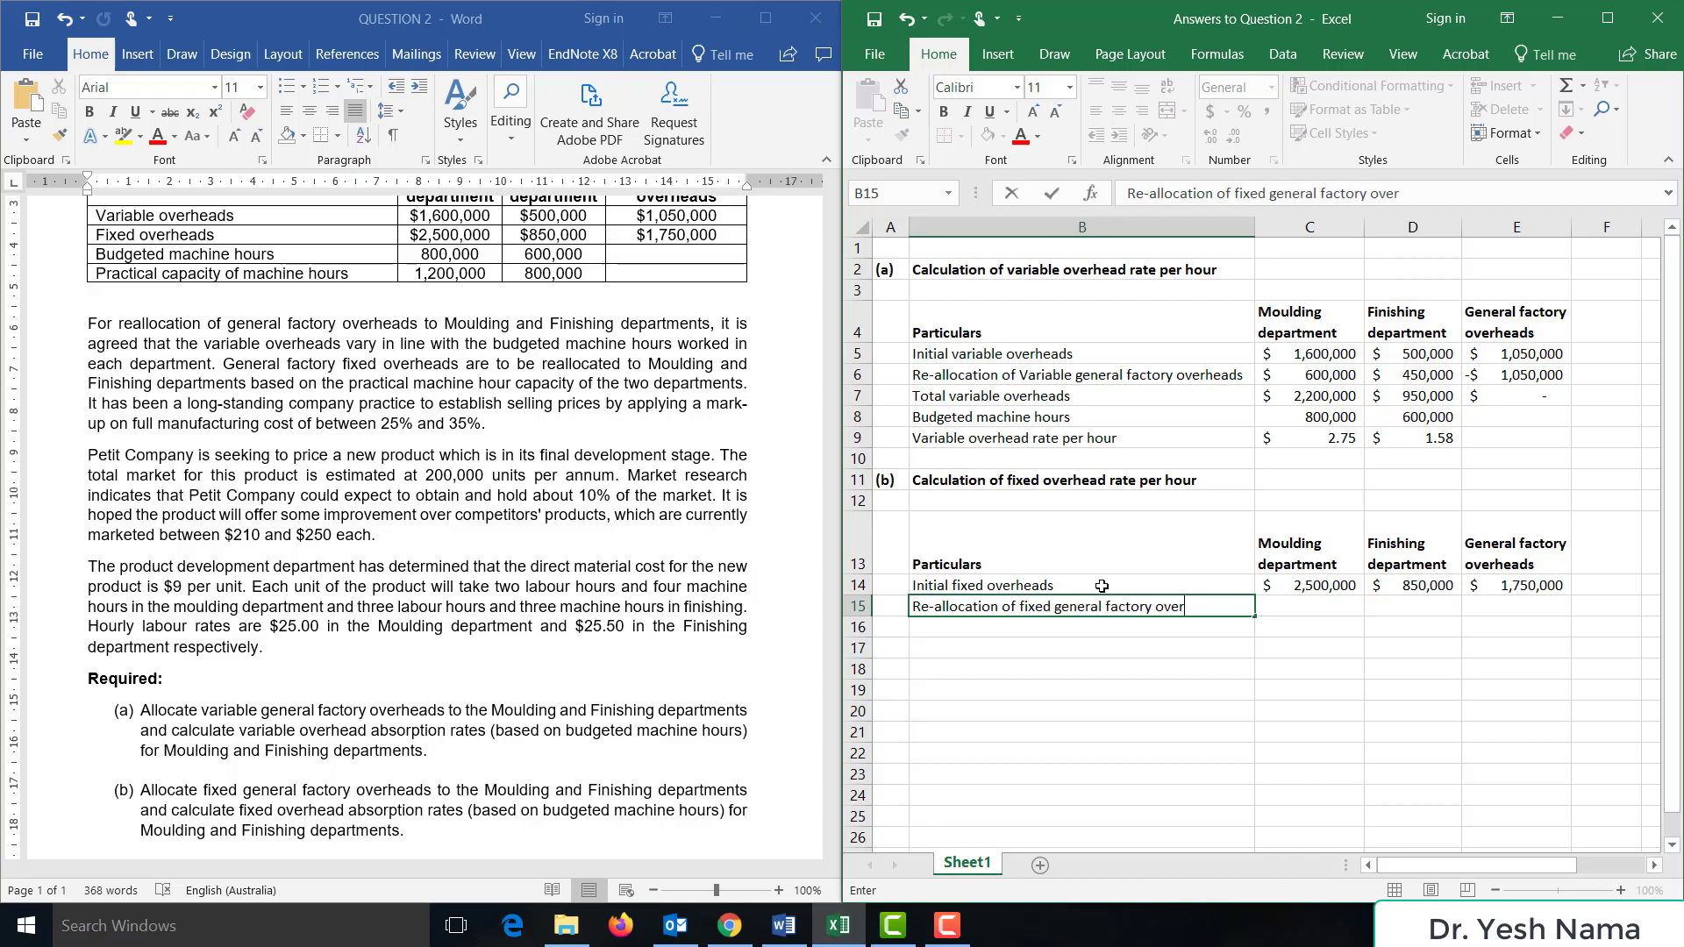
key(Tab)
key(Tab)
key(Tab)
text(-1750000)
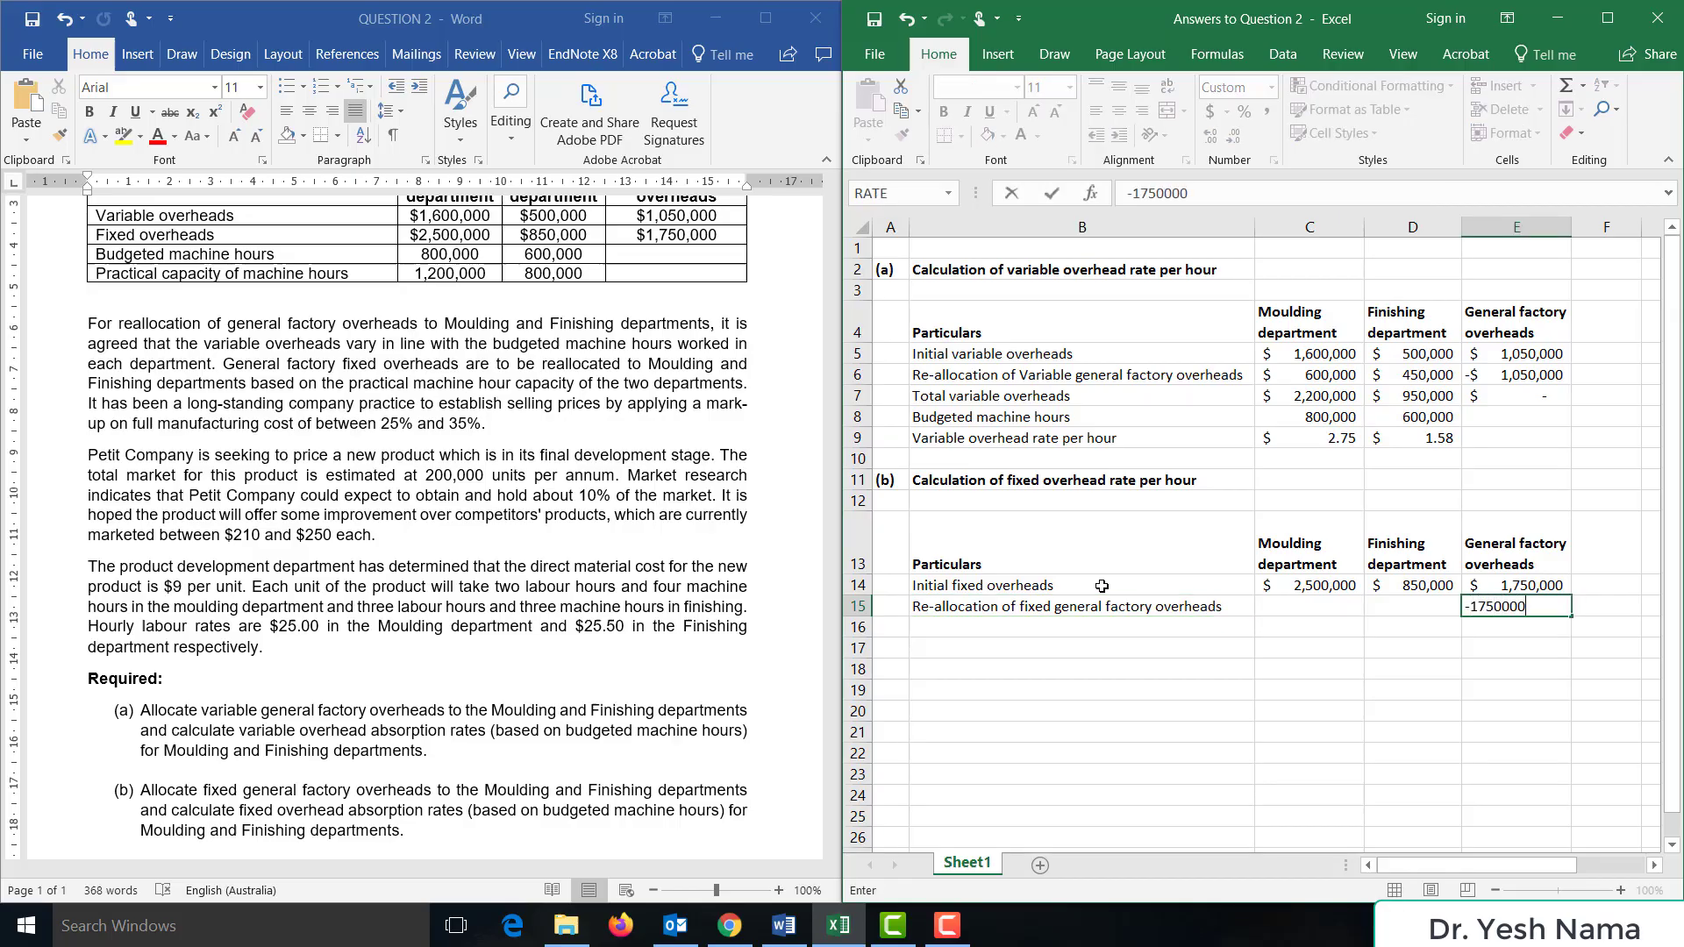
key(Return)
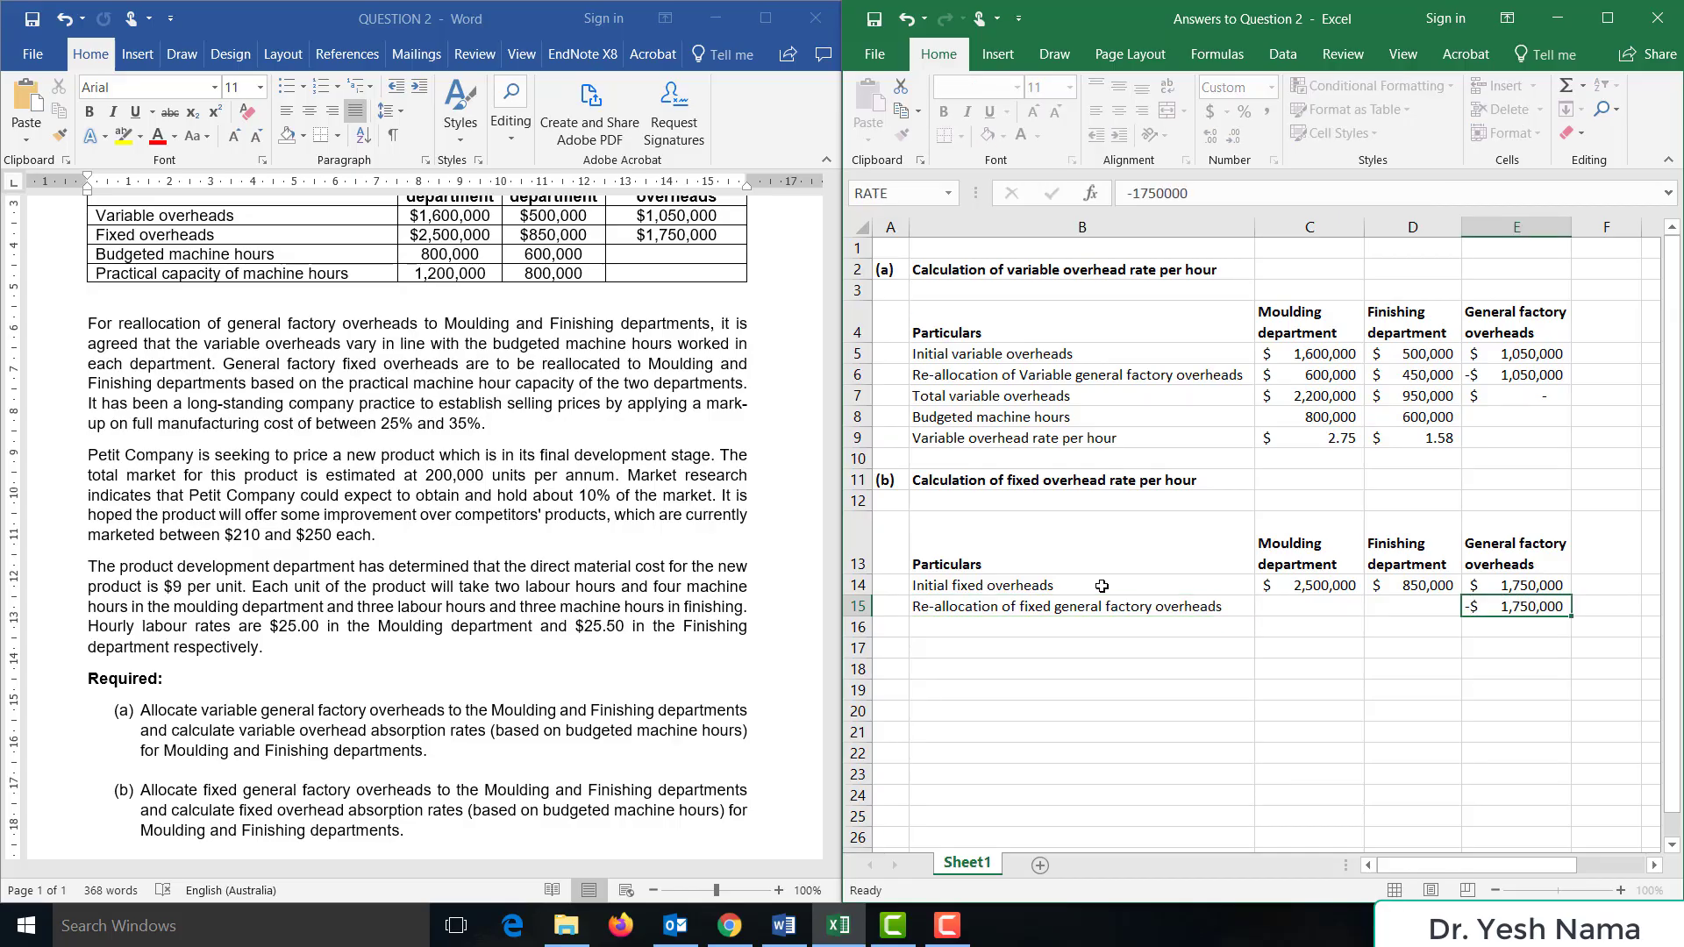
key(Up)
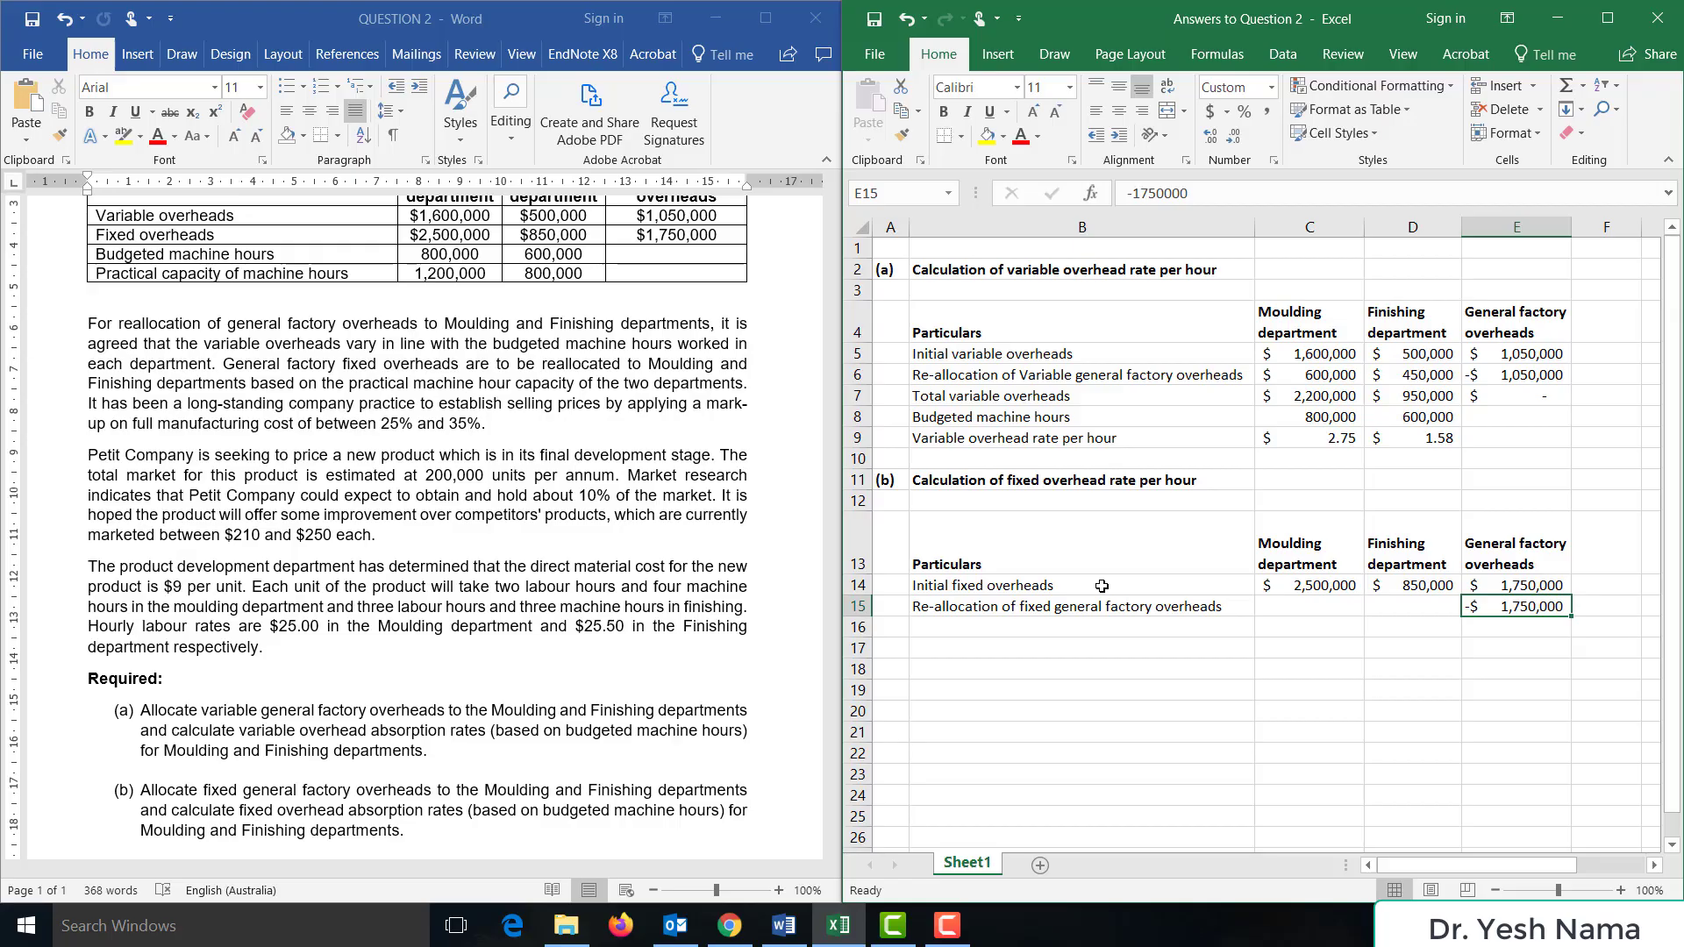
- Switch to the Word question and highlight the fixed overhead allocation basis, "on the practical machine hour capacity of the two departments"
key(Left)
key(Left)
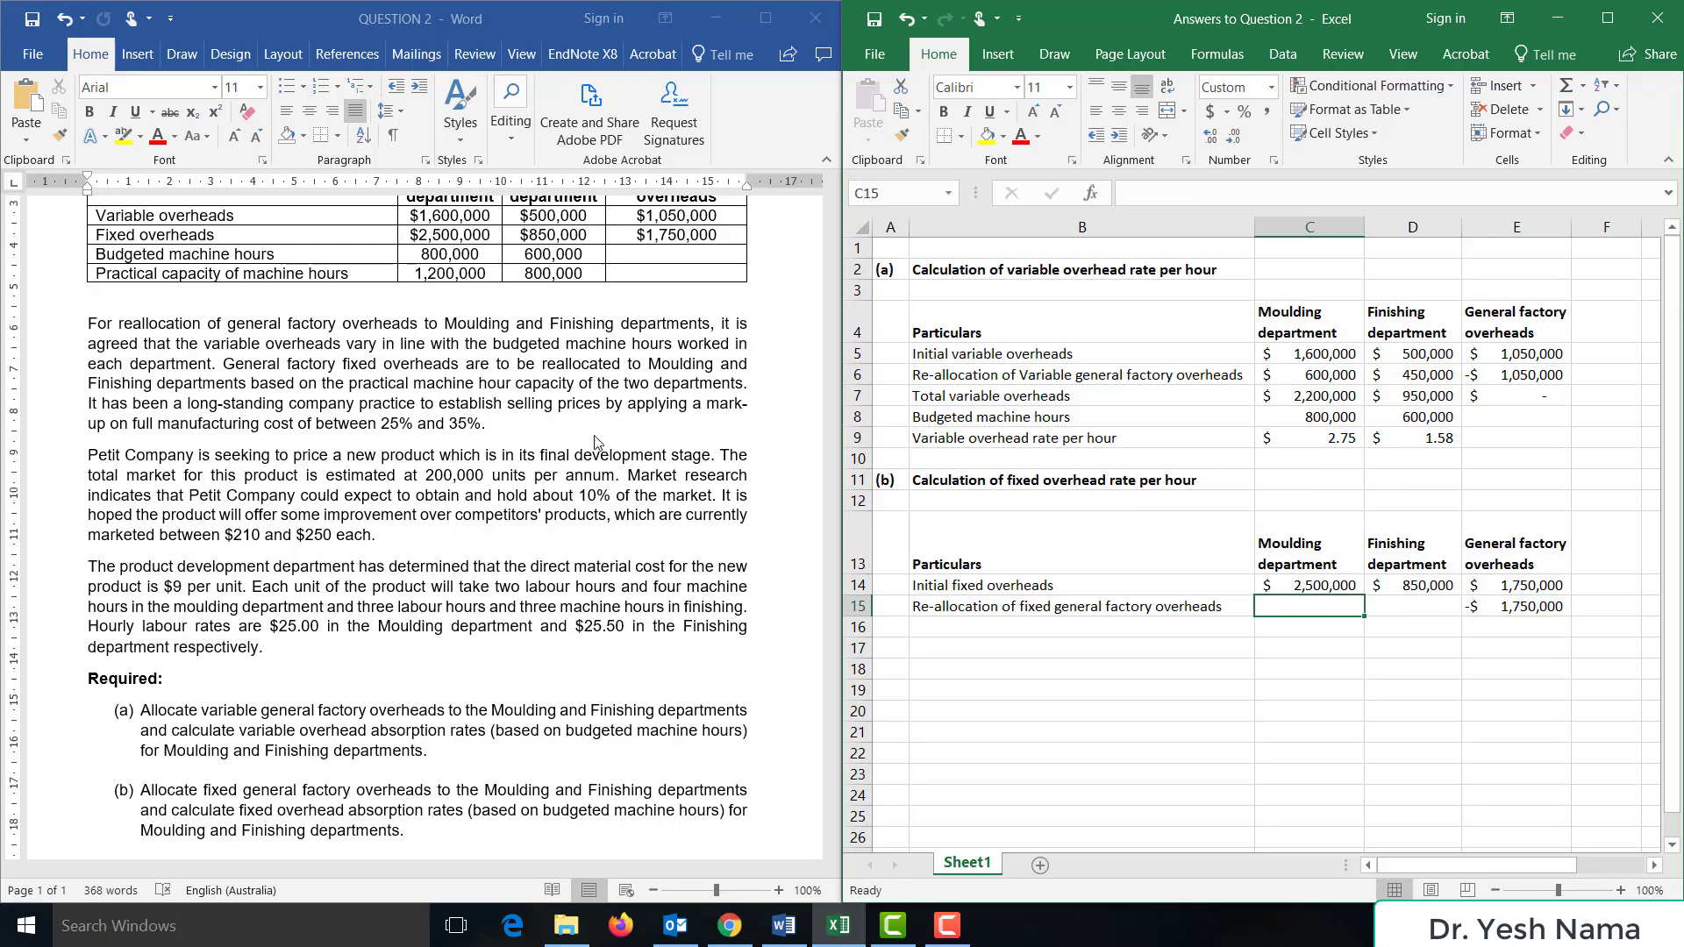
click(272, 390)
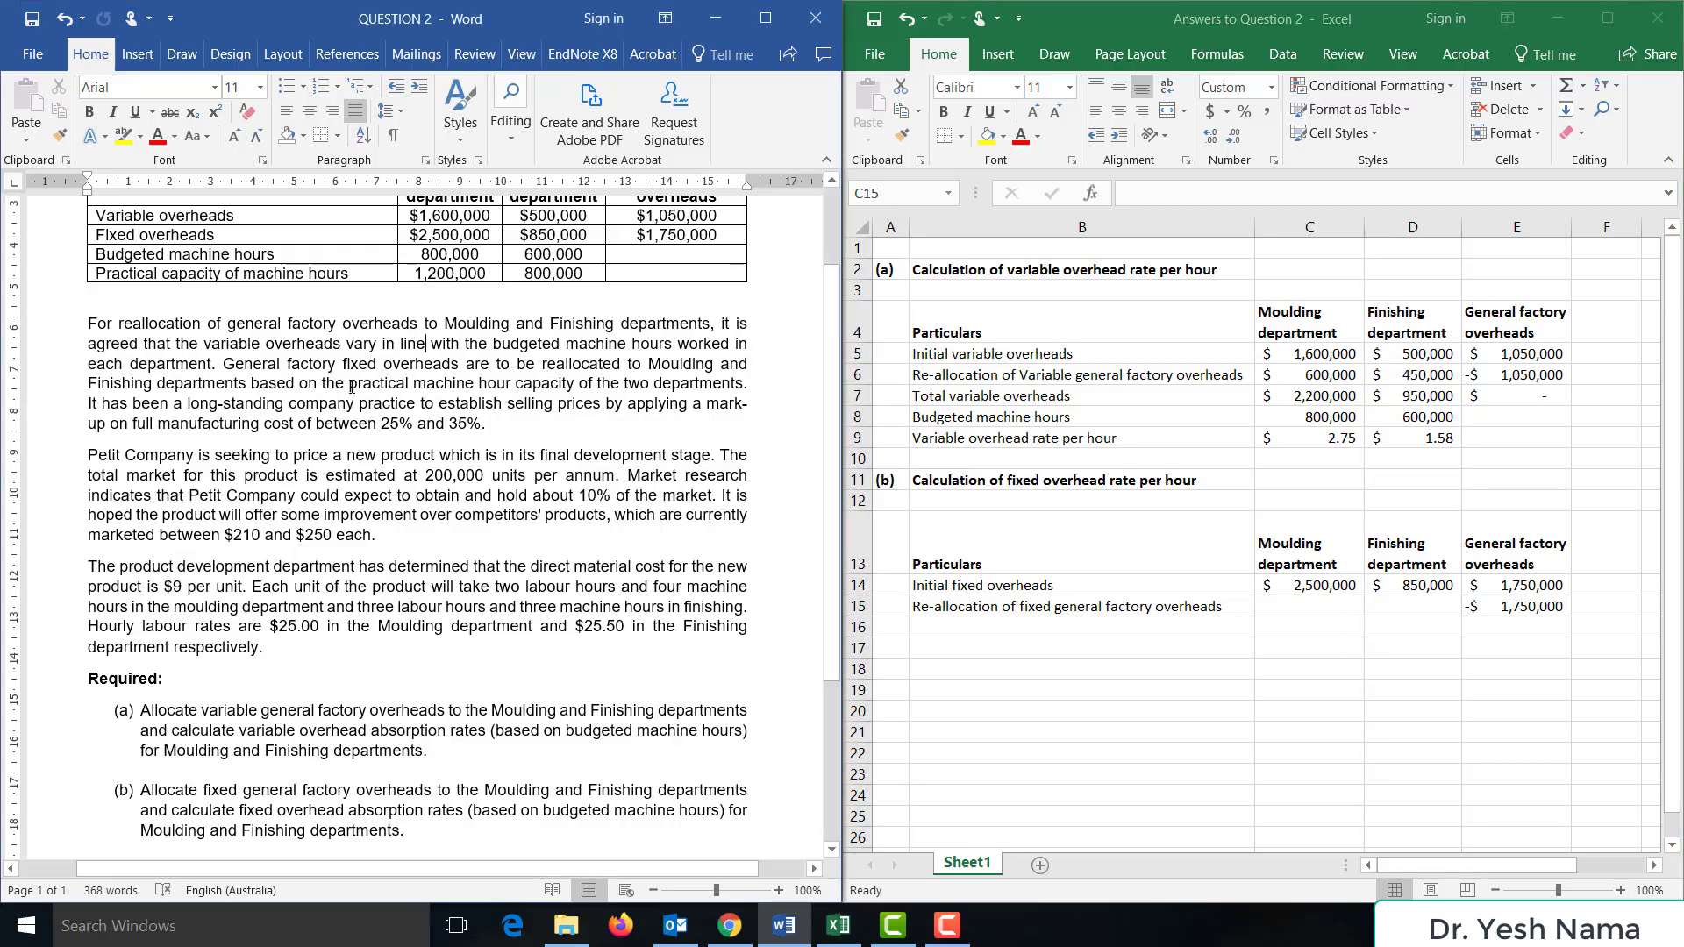
drag(307, 383, 716, 387)
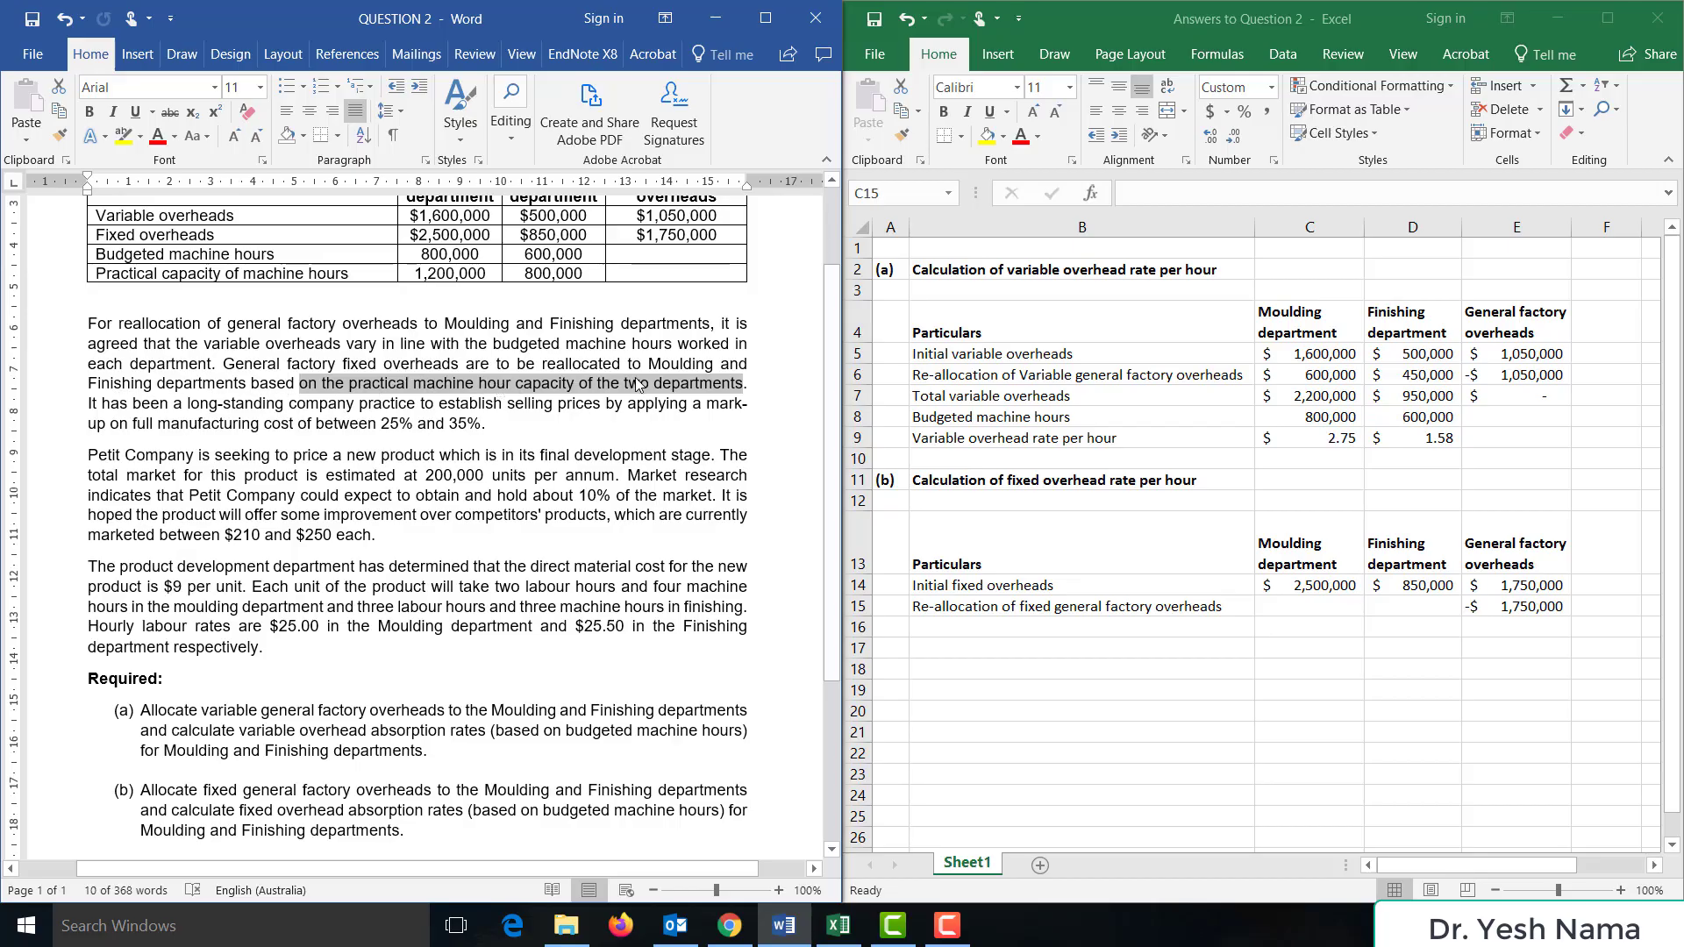
click(456, 296)
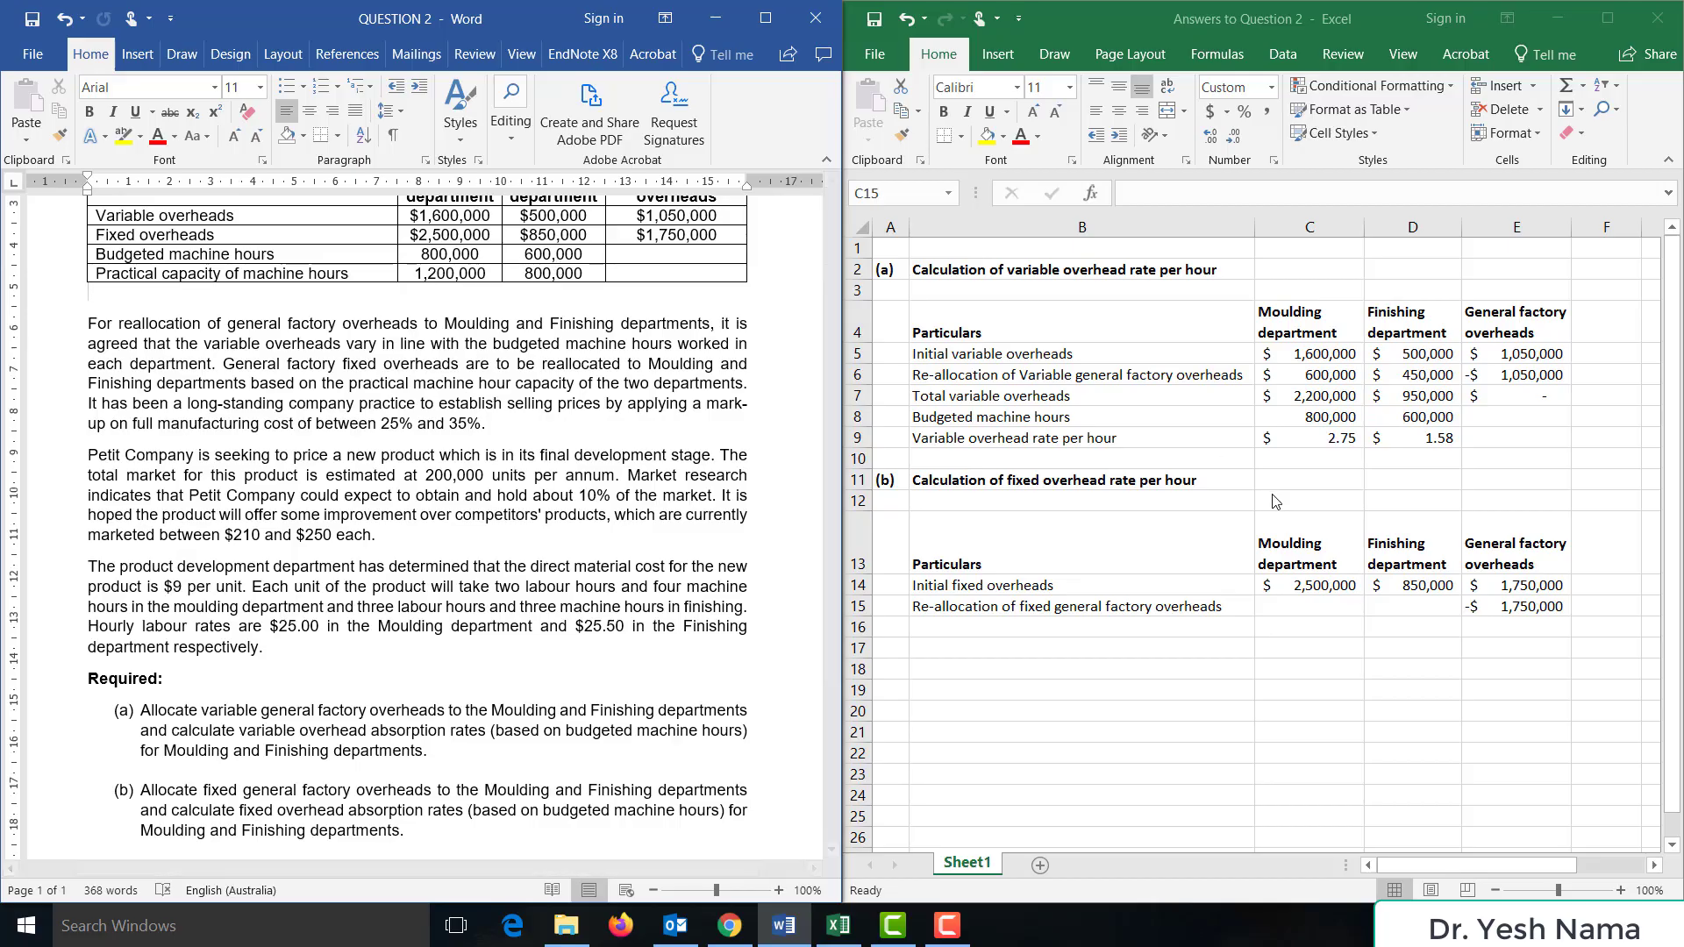
- Back in Excel, allocate fixed general factory overheads to the Moulding department in C15 with the formula =1200000/2000000*E14
click(1297, 606)
text(=120000)
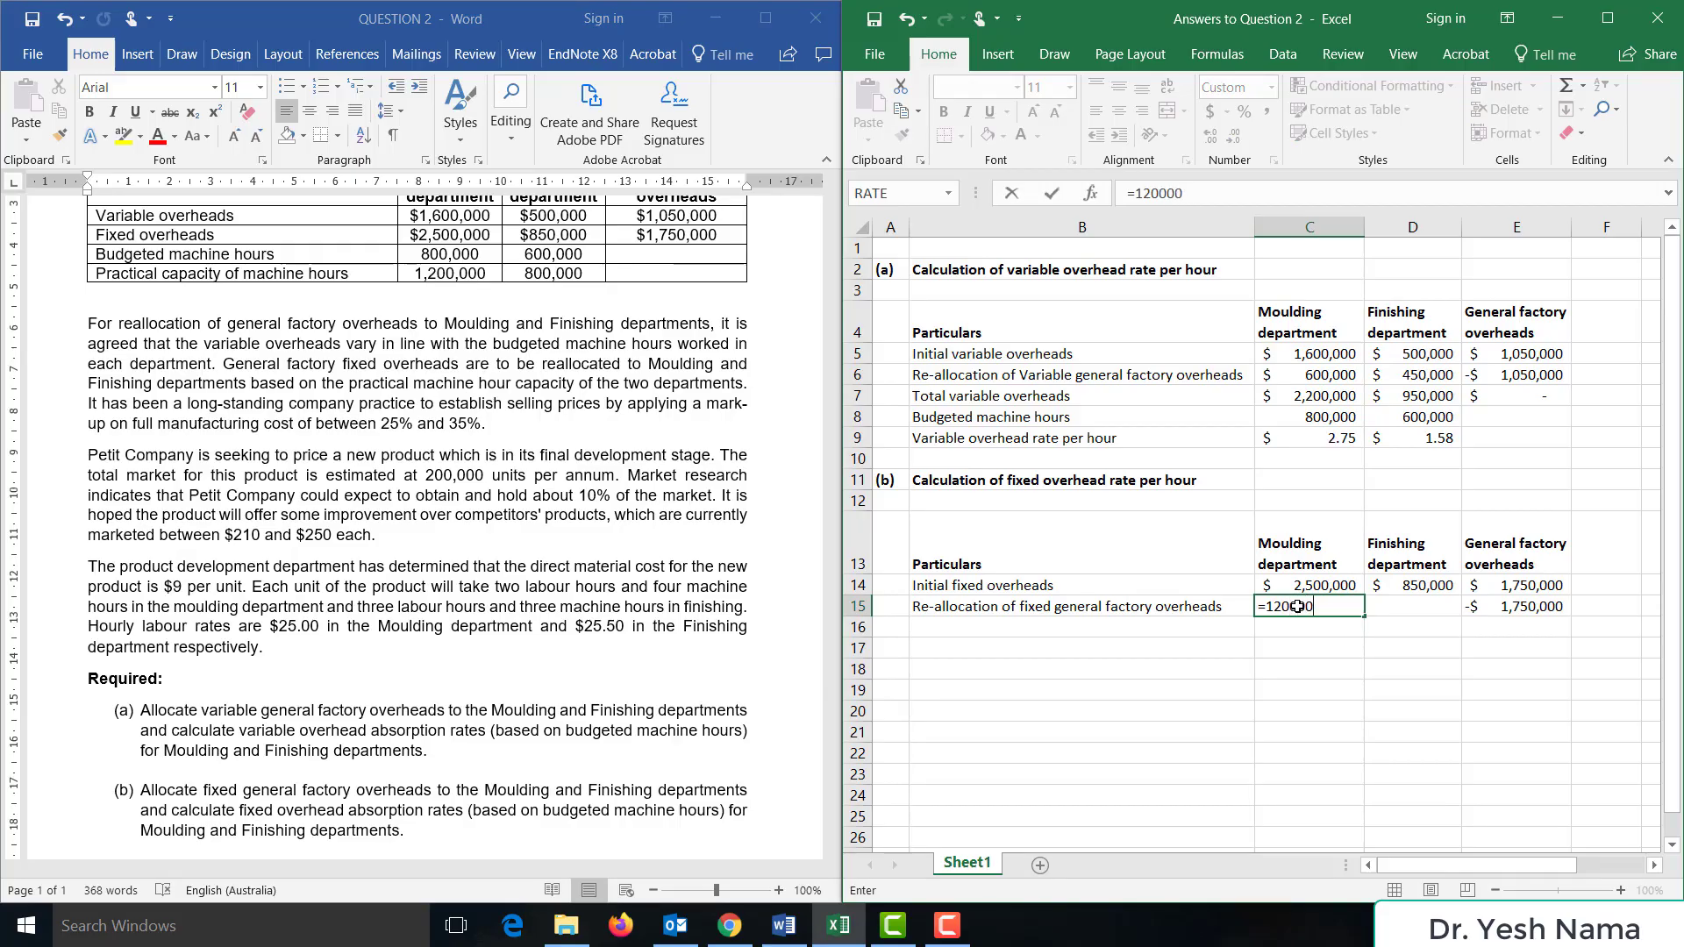
text(0/2000000)
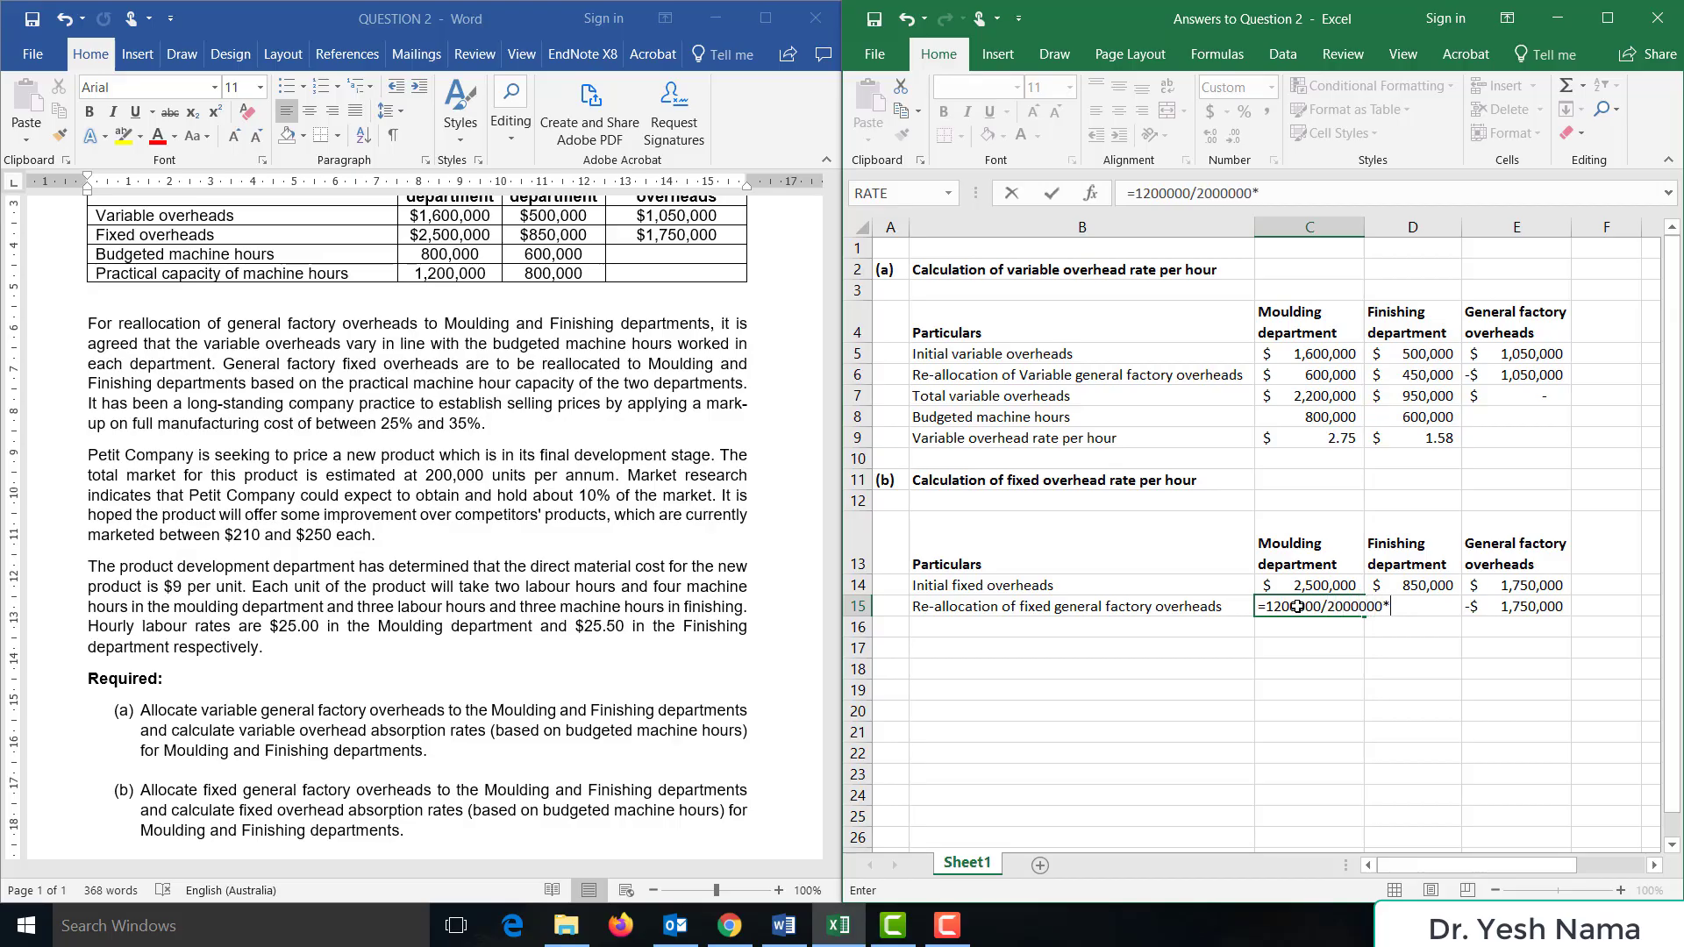
text(*)
key(Down)
key(Up)
key(Up)
key(Right)
key(Right)
key(Return)
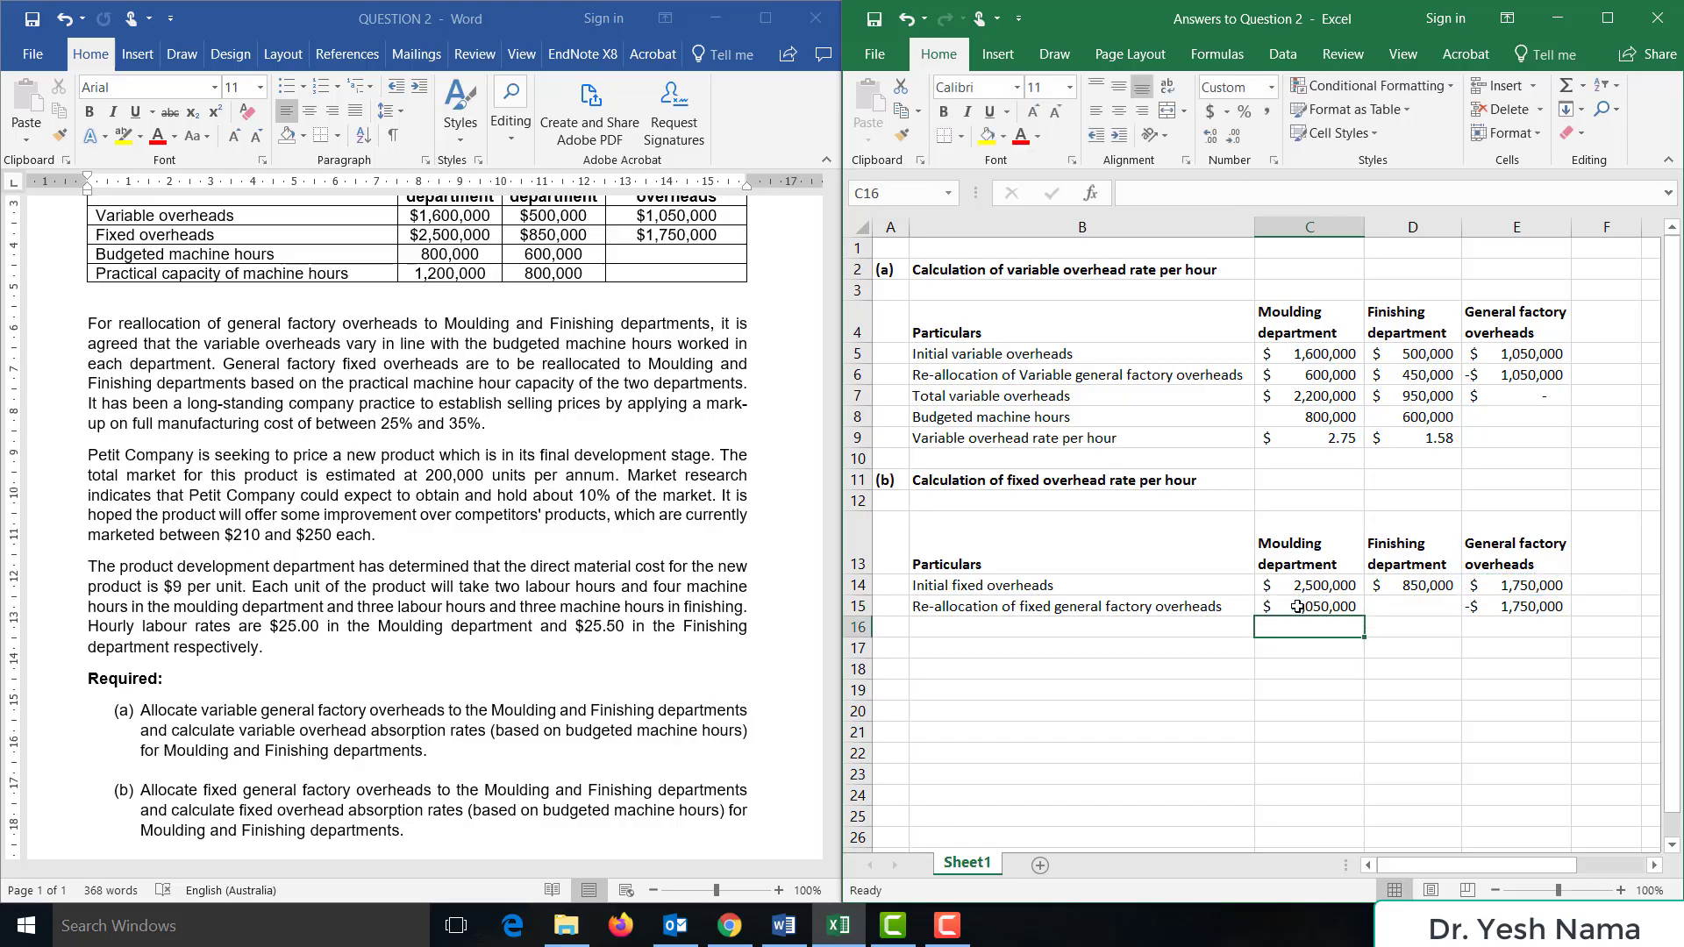
- Allocate fixed general factory overheads to the Finishing department in D15 with the formula =800000/2000000*E14
click(1297, 606)
click(1392, 601)
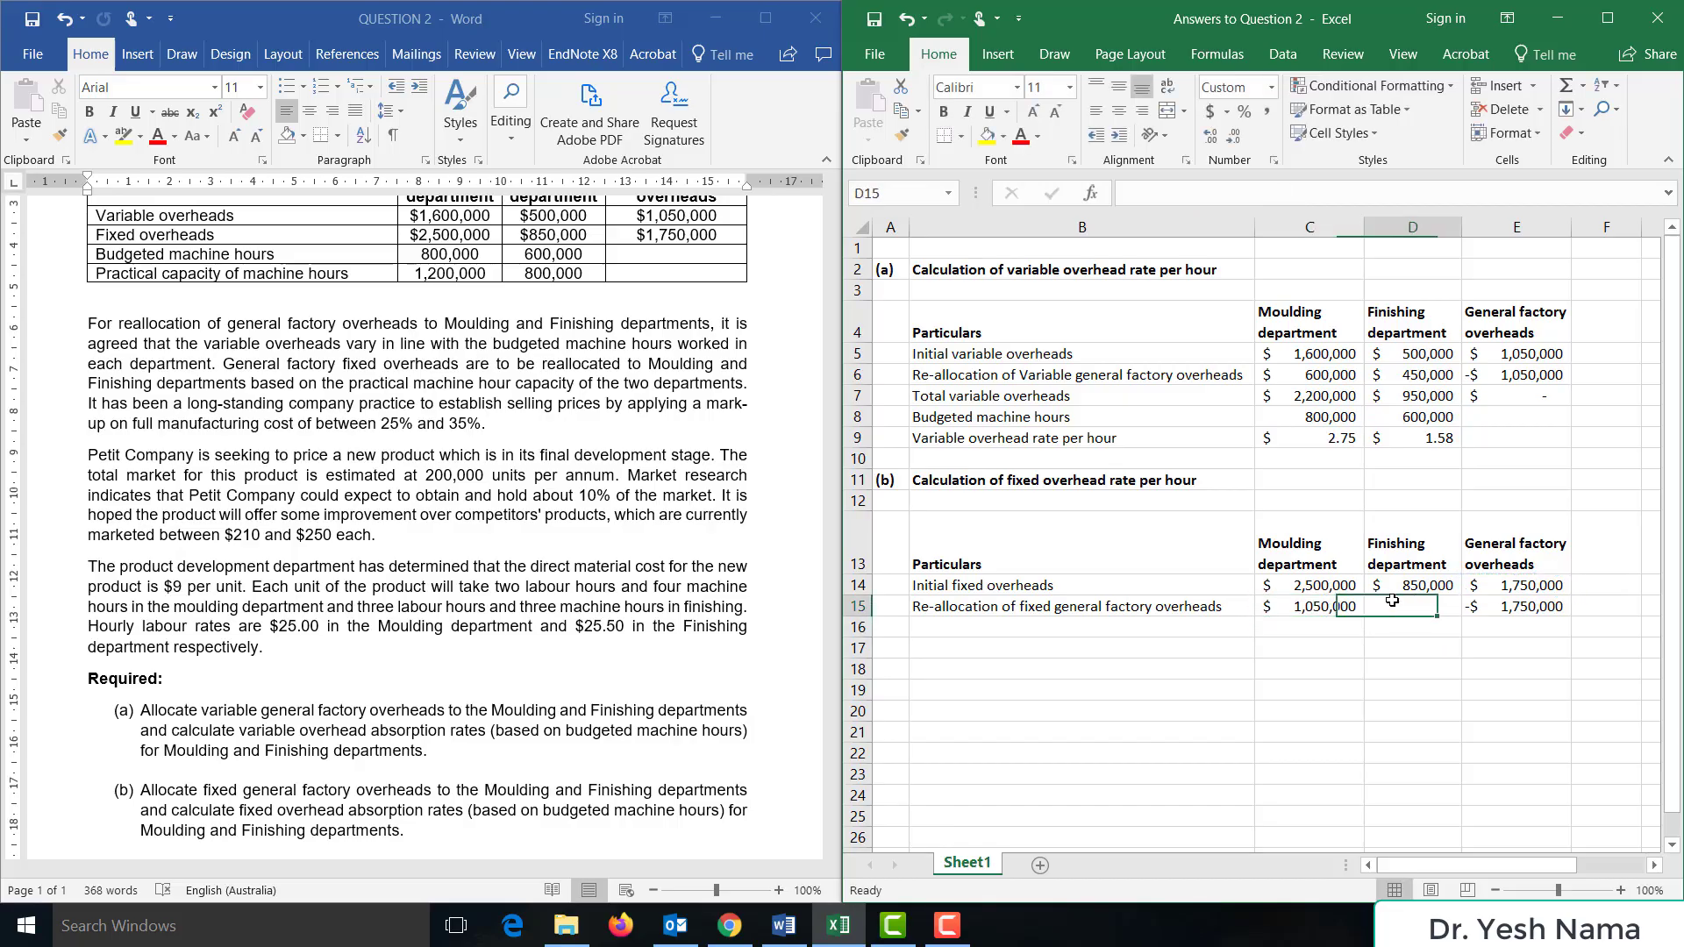
text(=)
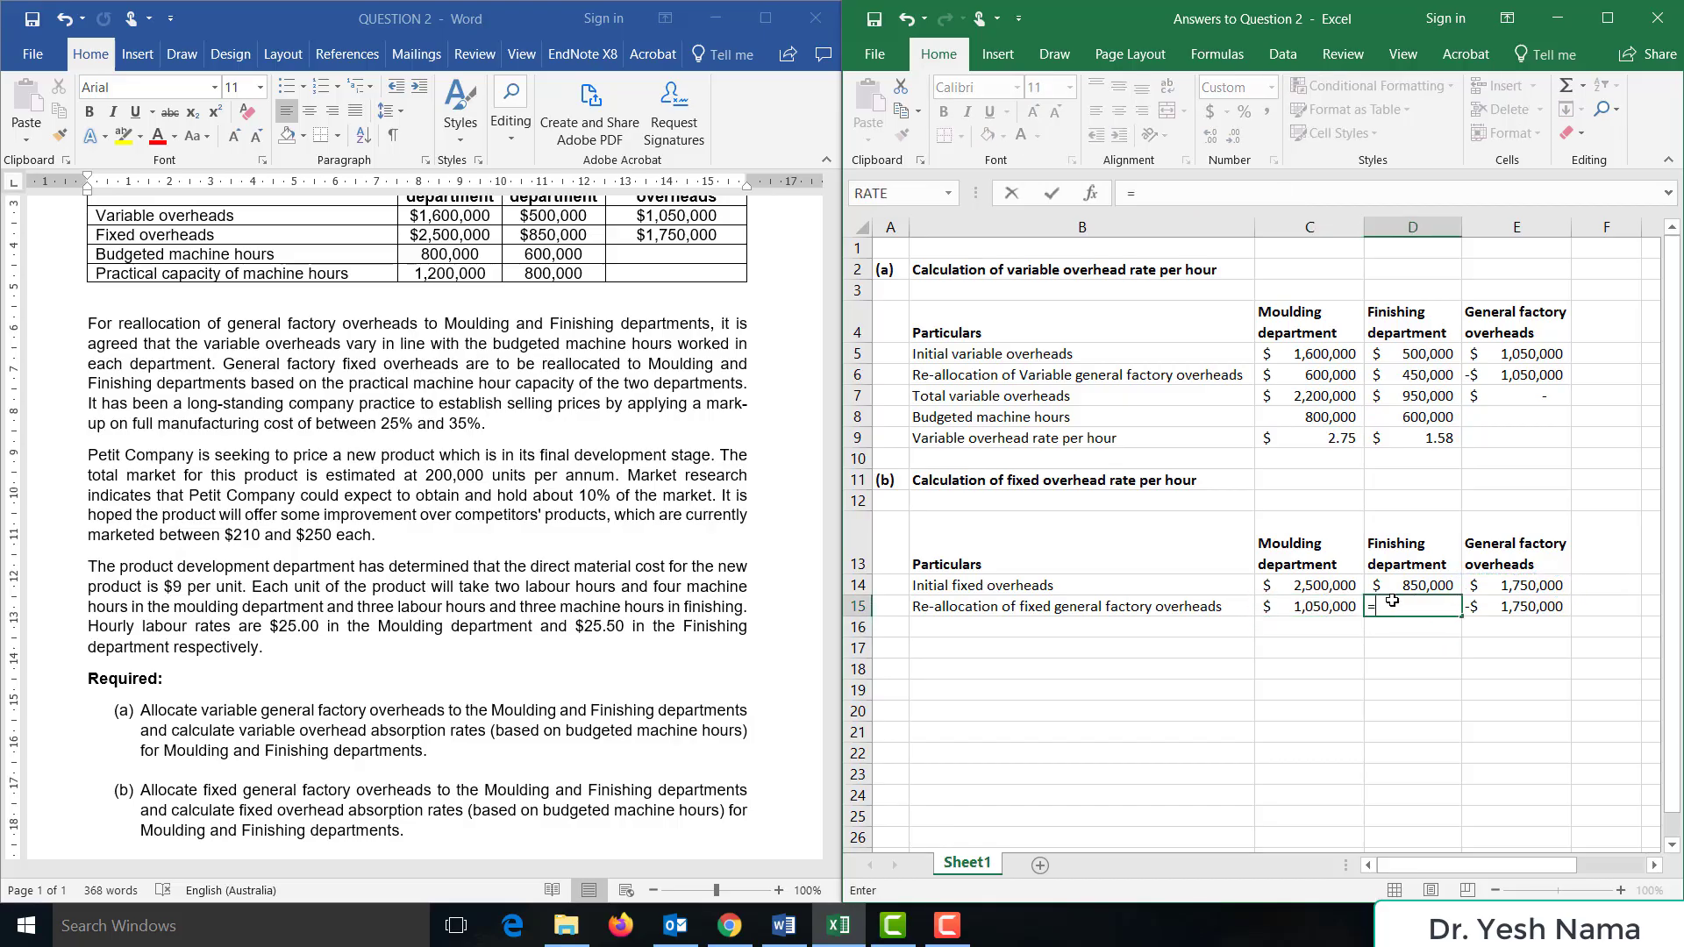
text(800000/2000)
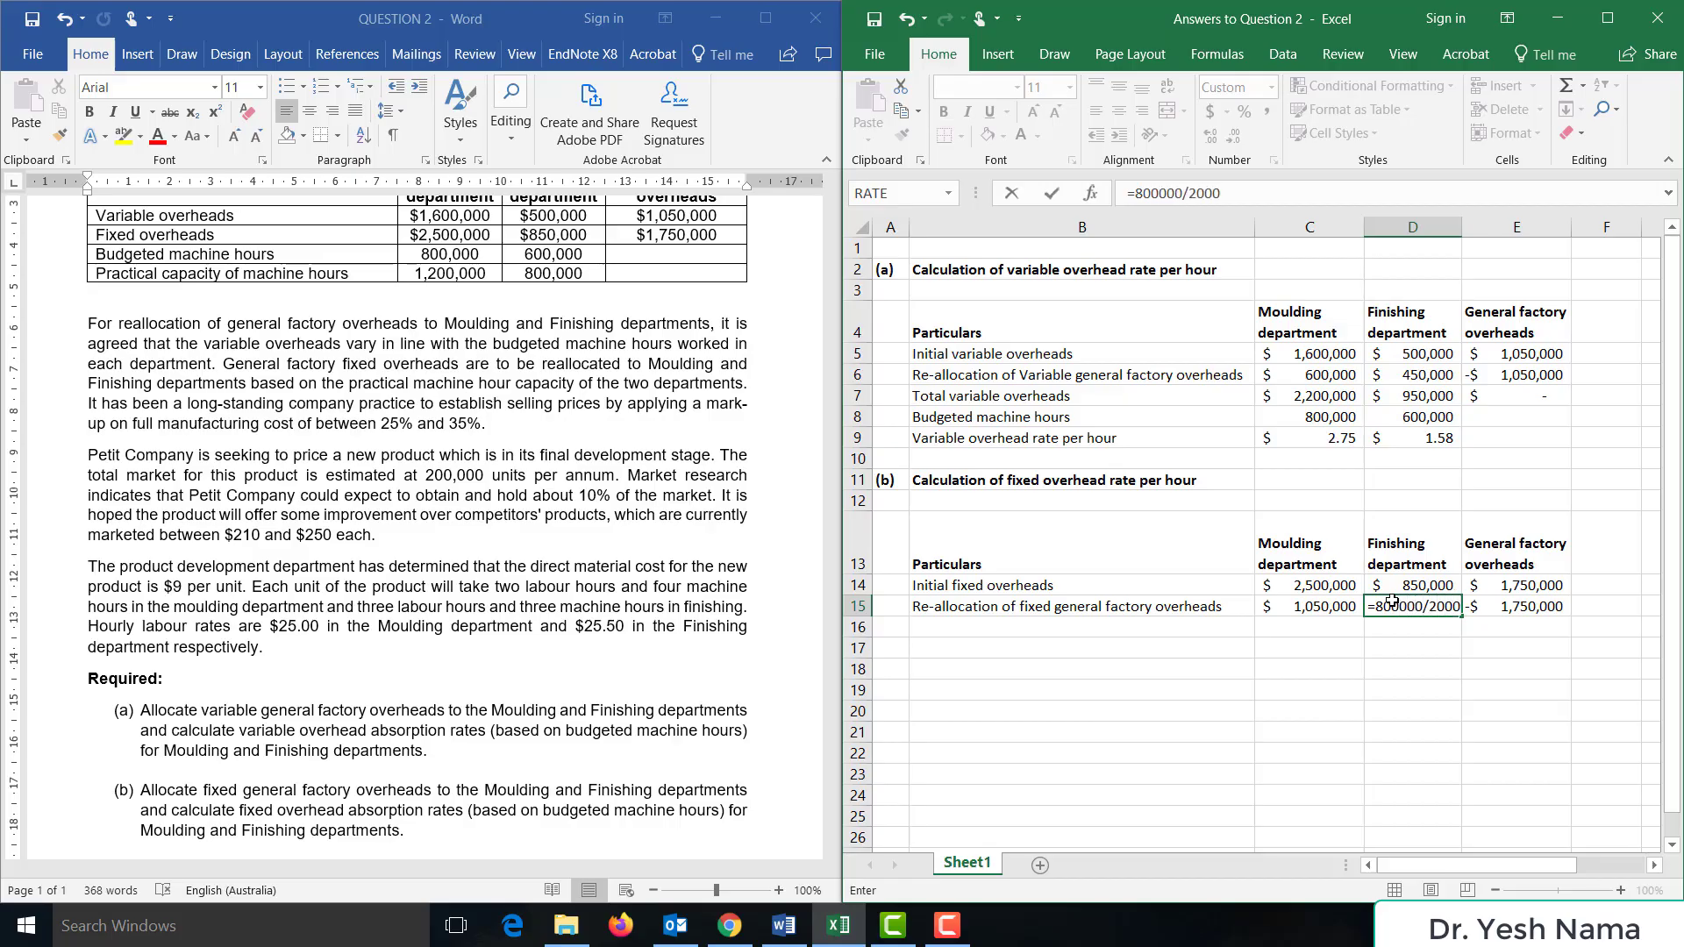
text(000*E14)
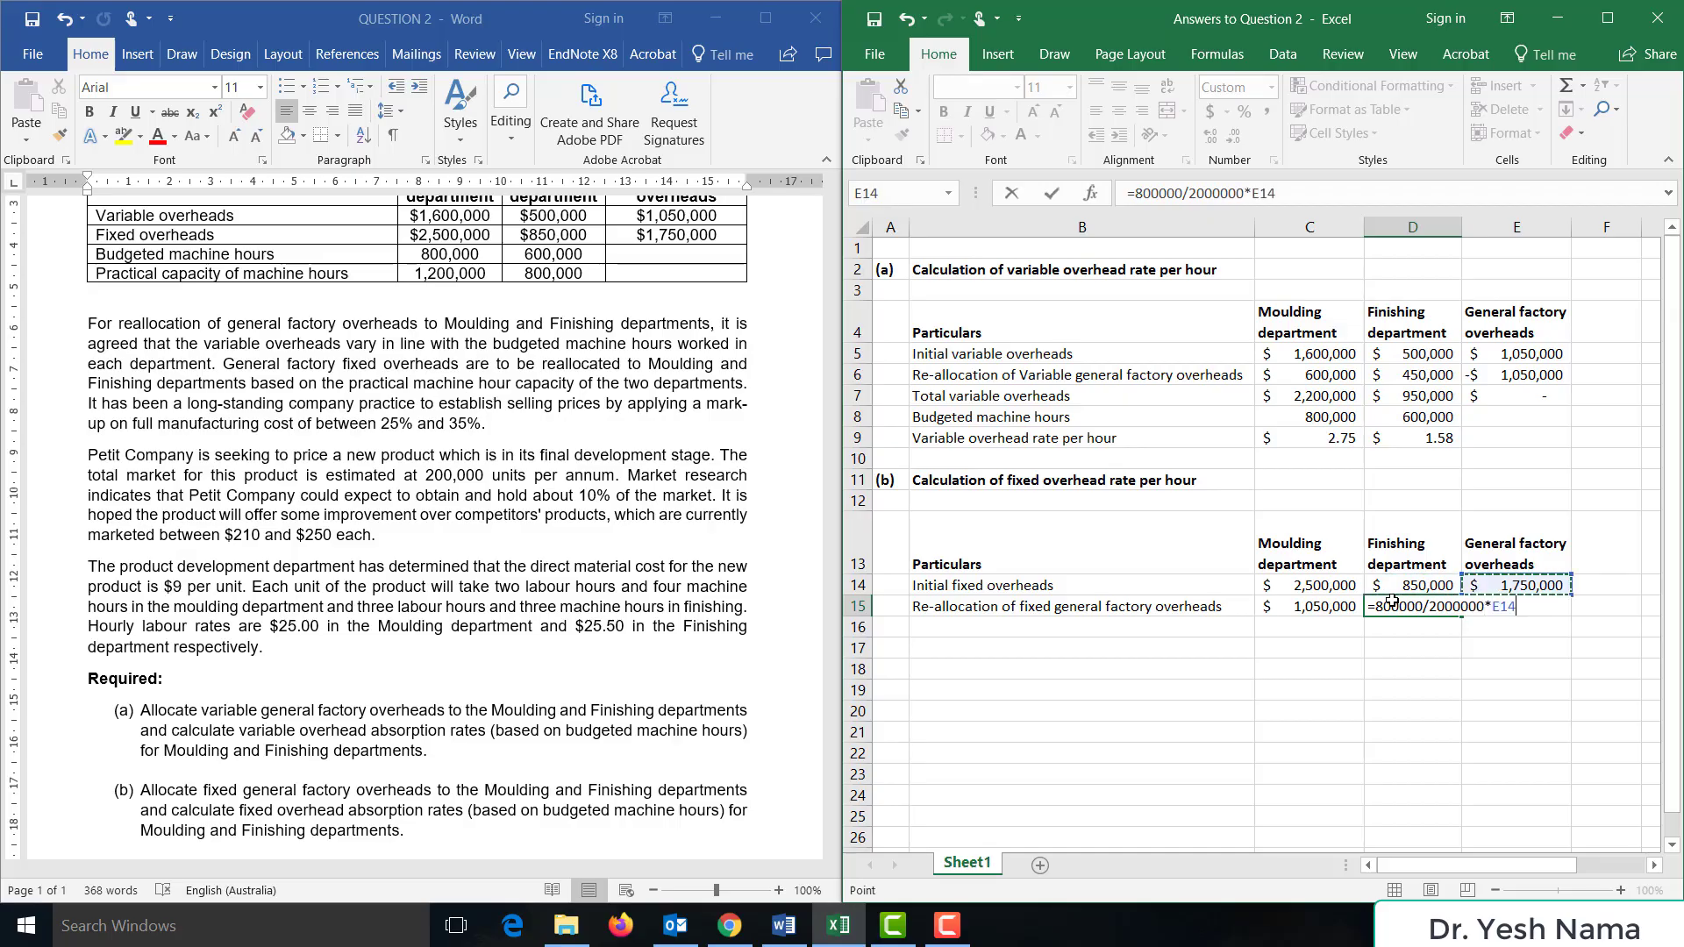
key(Return)
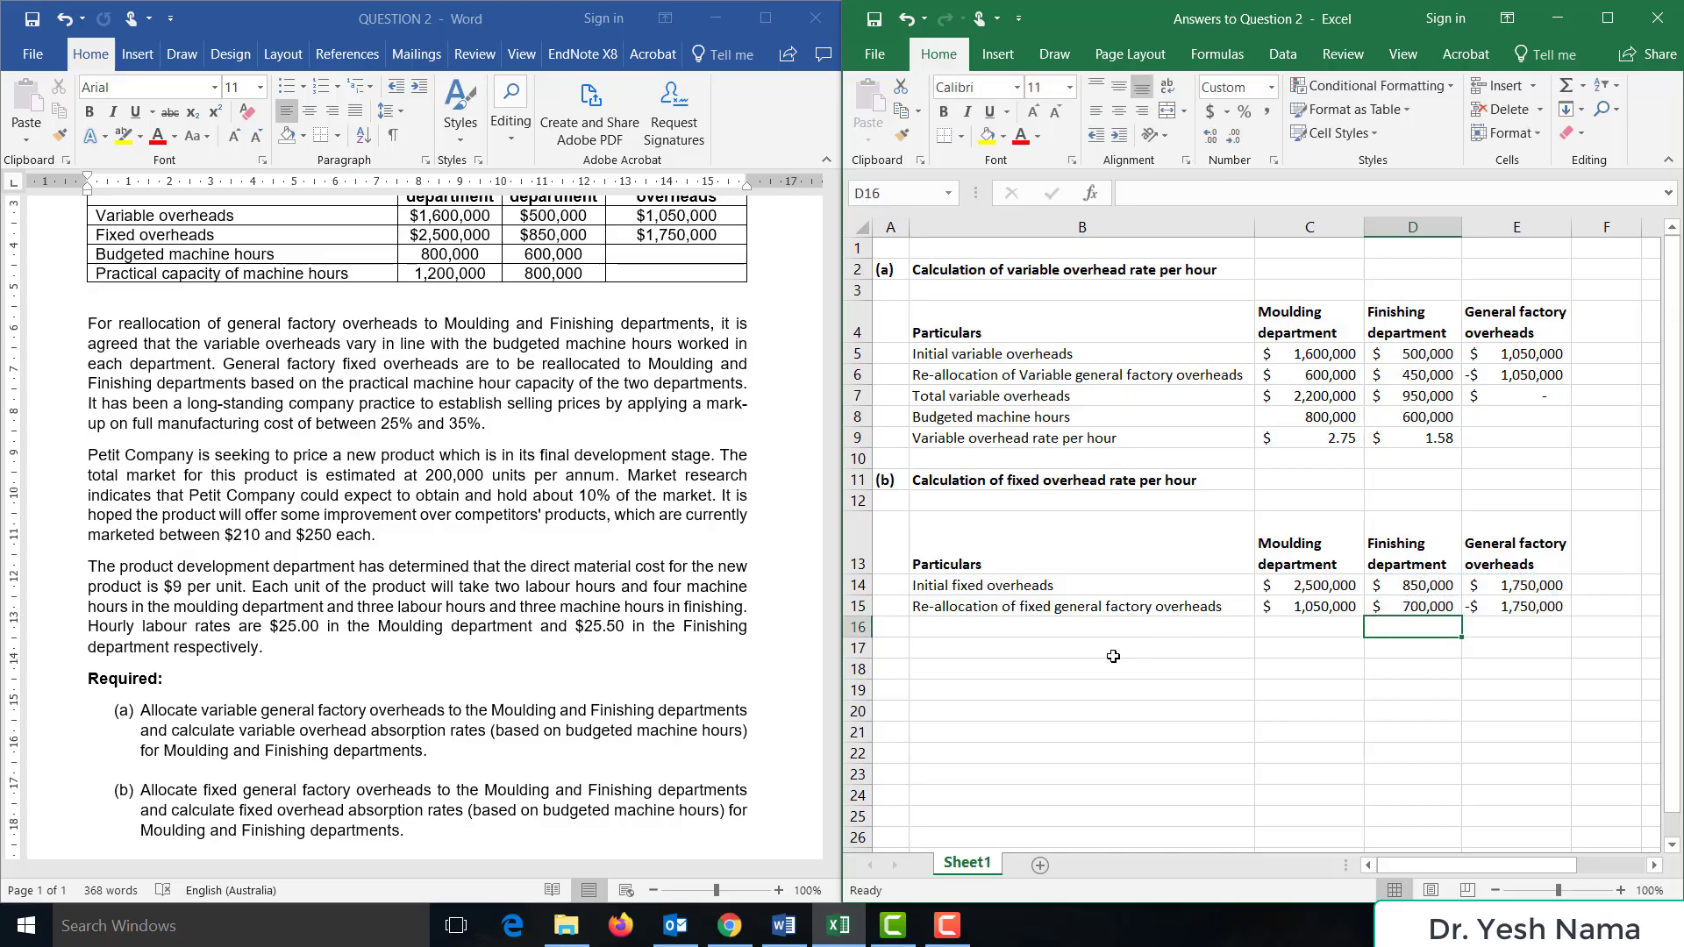
- Label row 16 "Total fixed overheads" and total the Moulding column in C16 with =SUM(C14:C15)
click(1079, 629)
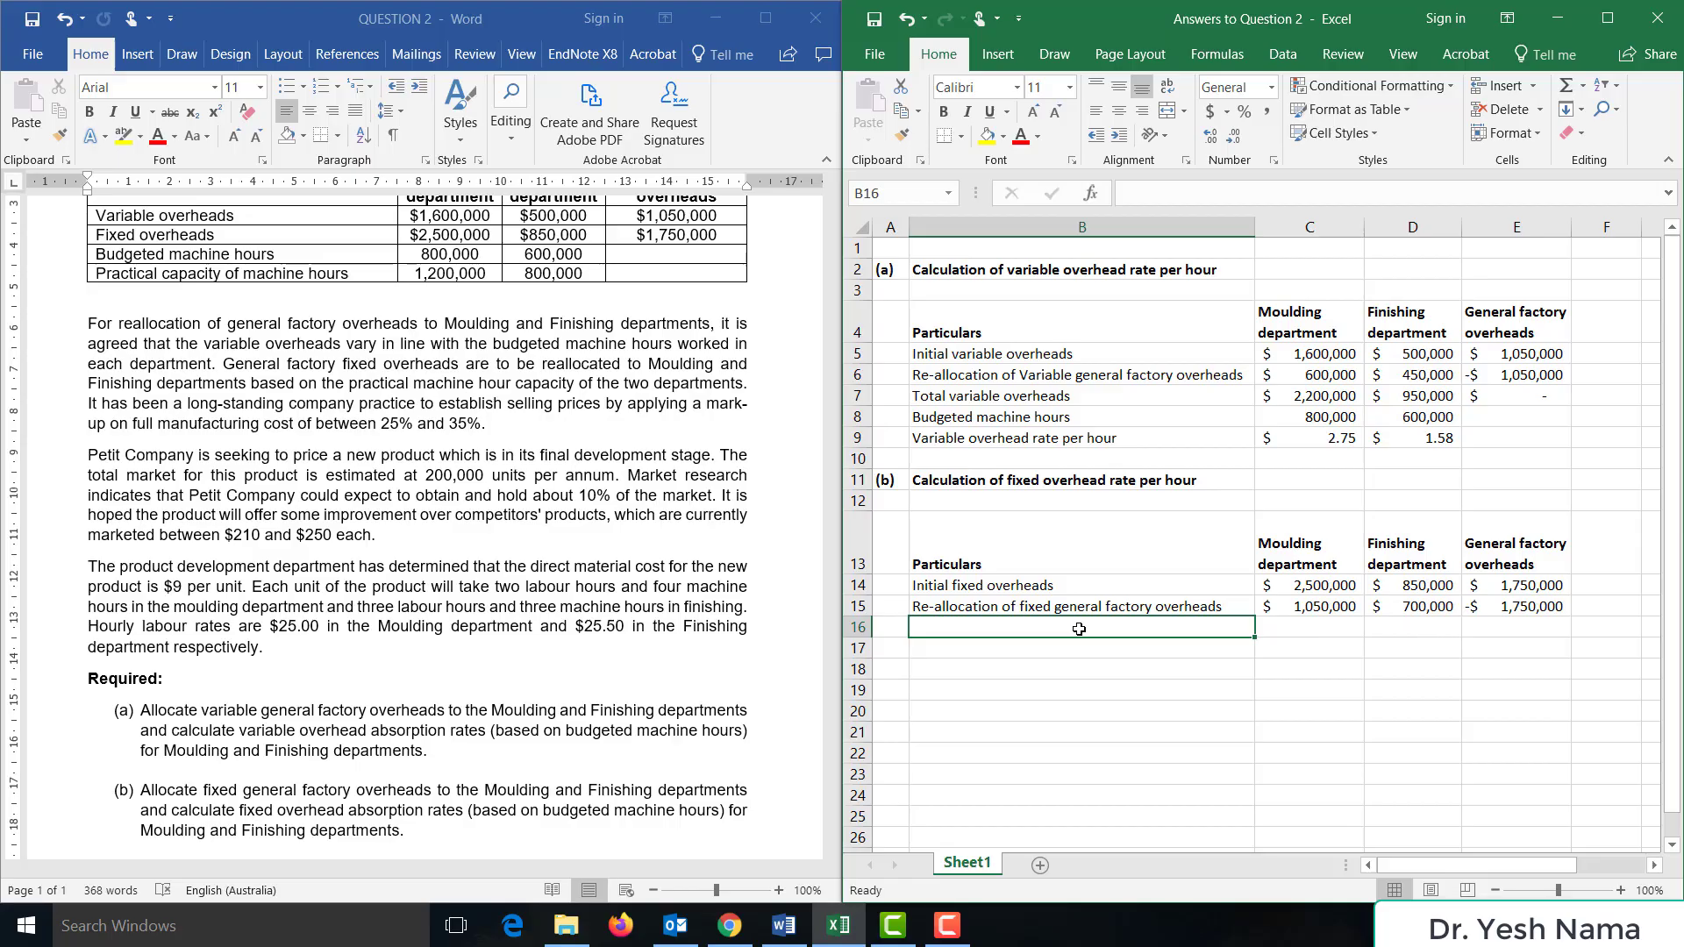
text(Total fixed ov)
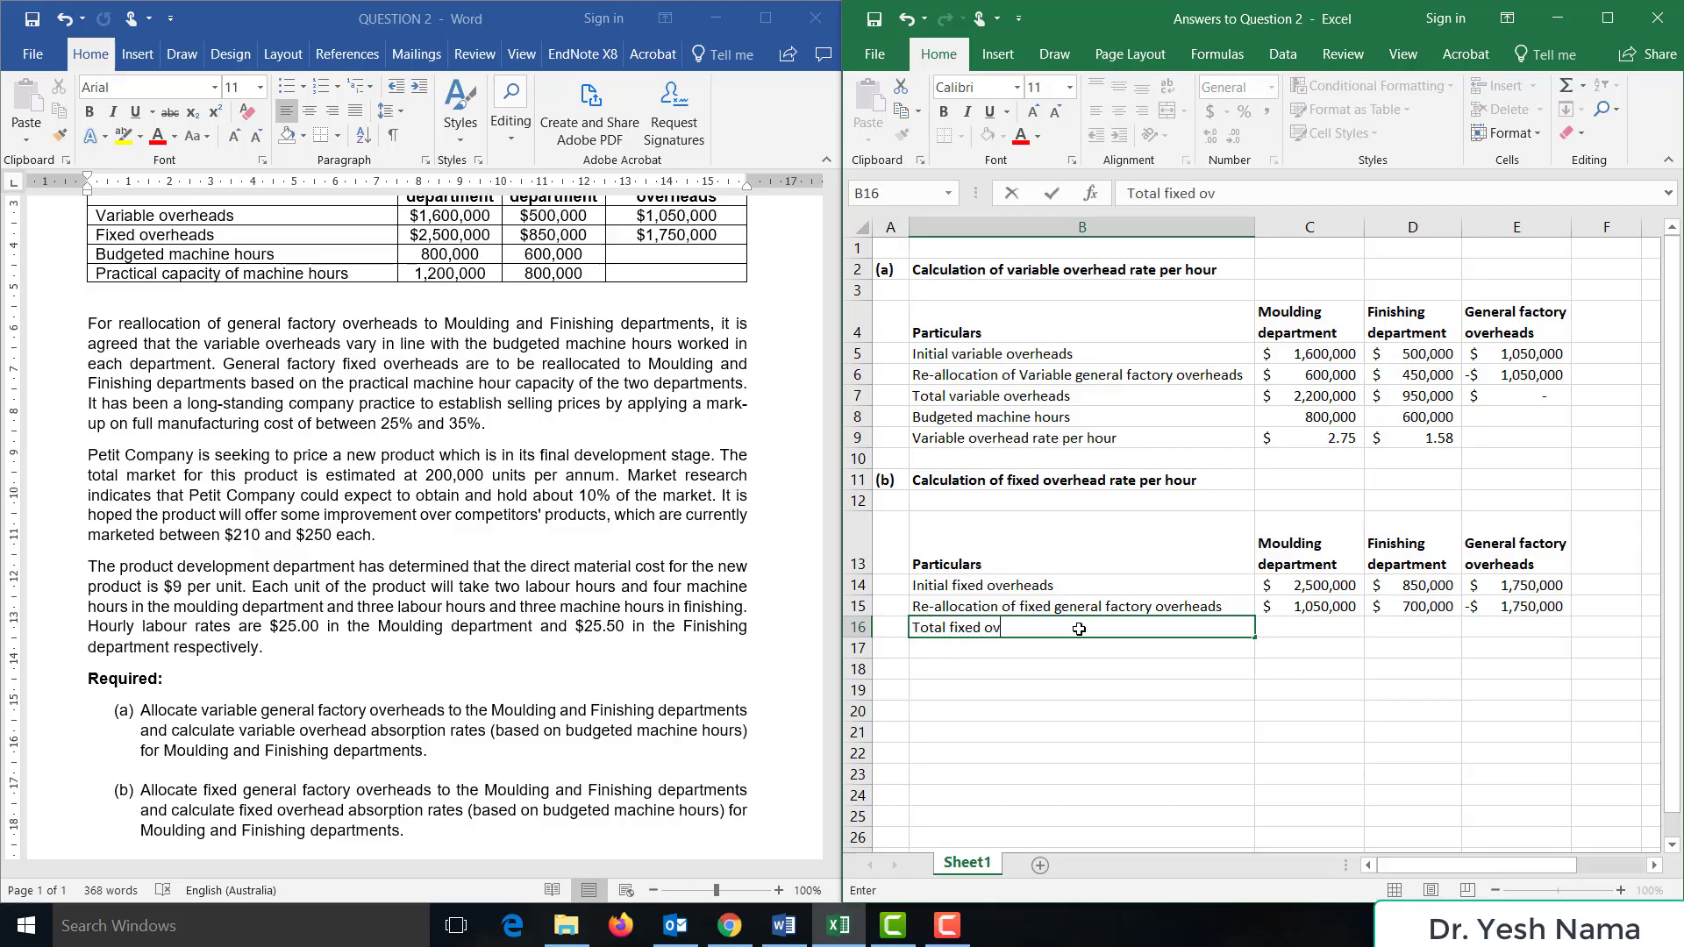
text(erheads)
key(Tab)
text(=sum(C14:C15))
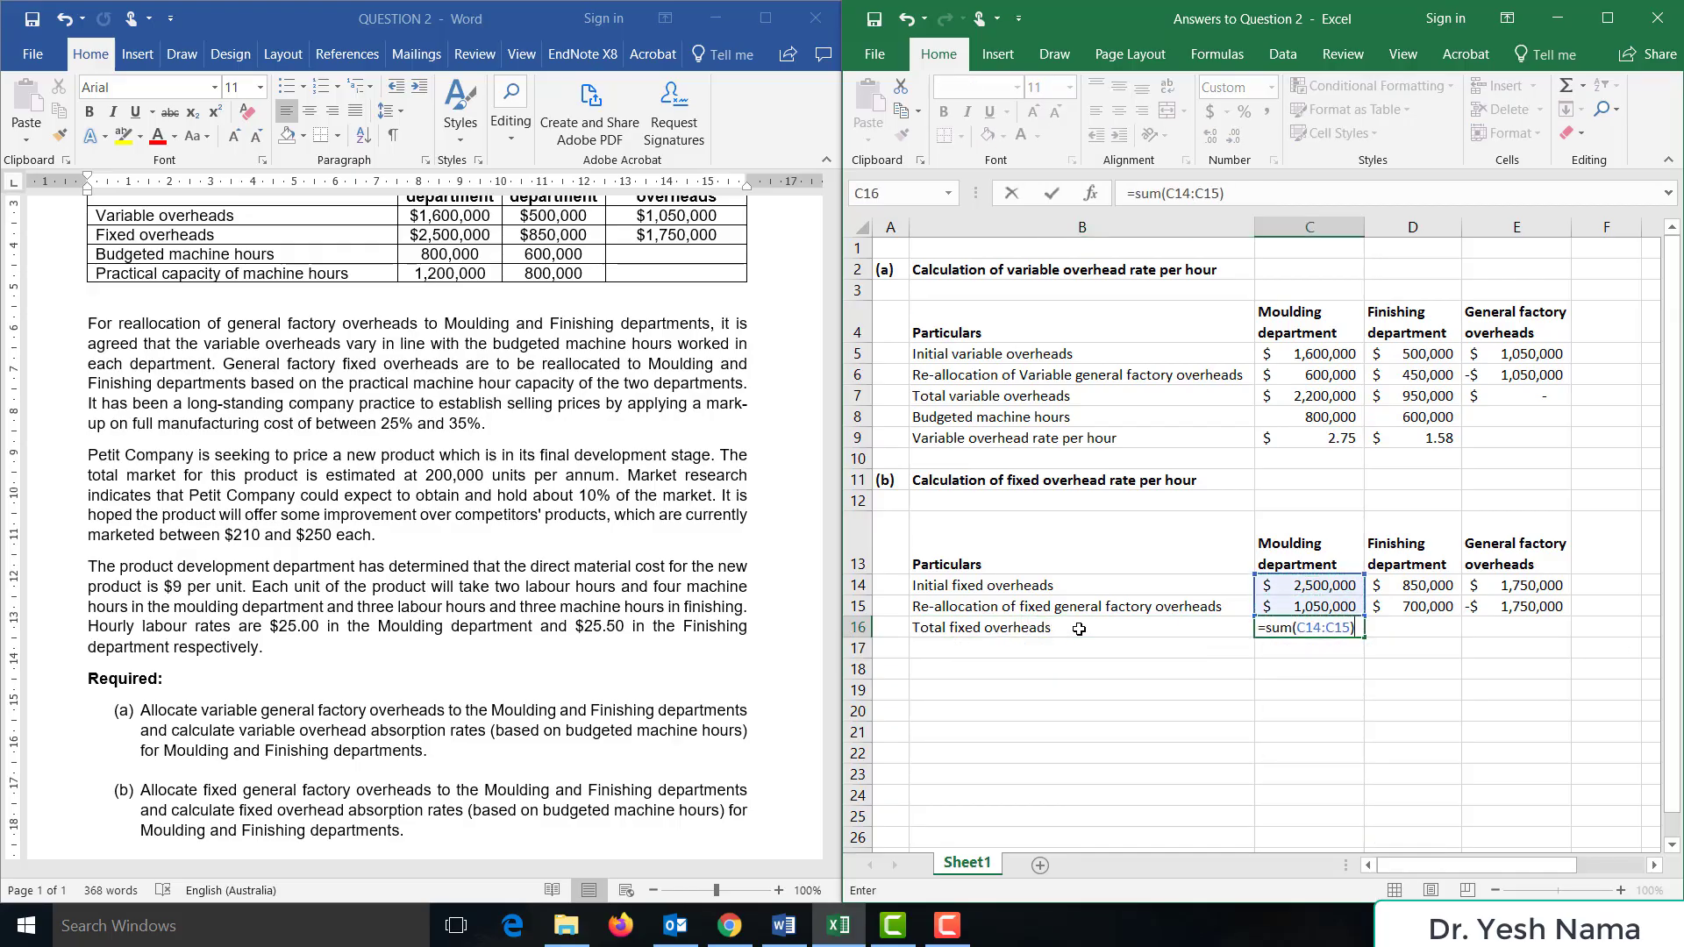
key(Return)
key(Up)
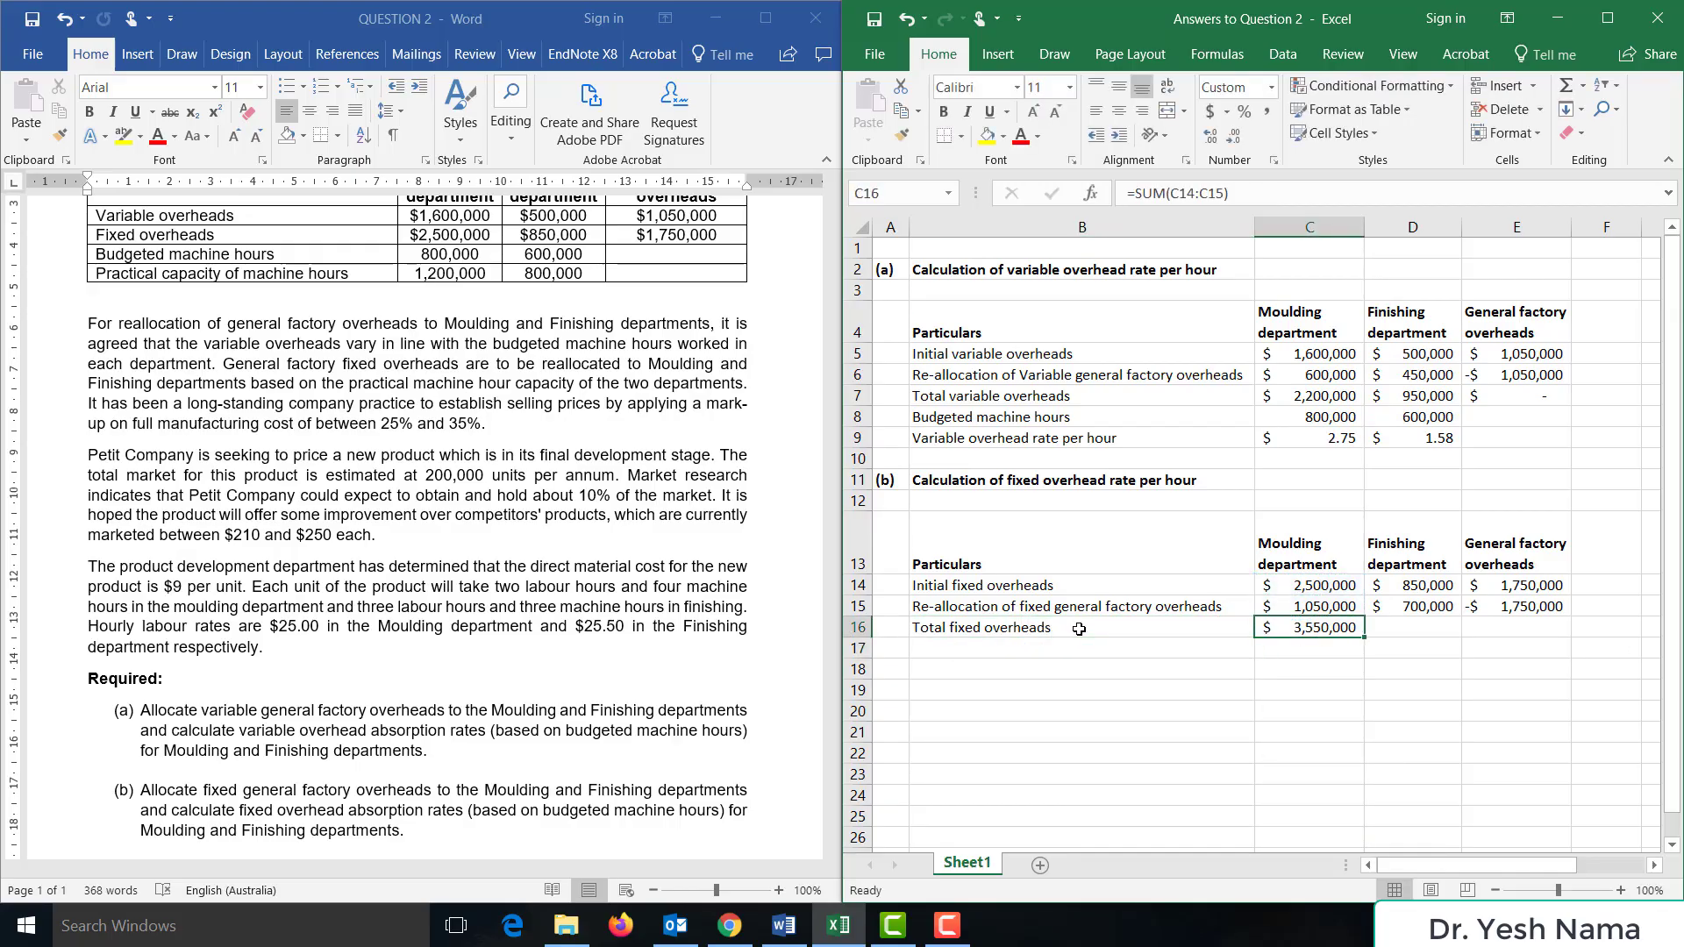
- Copy the total fixed overheads formula from C16 to the Finishing and General factory overheads columns, D16 and E16
key(ctrl+c)
key(Right)
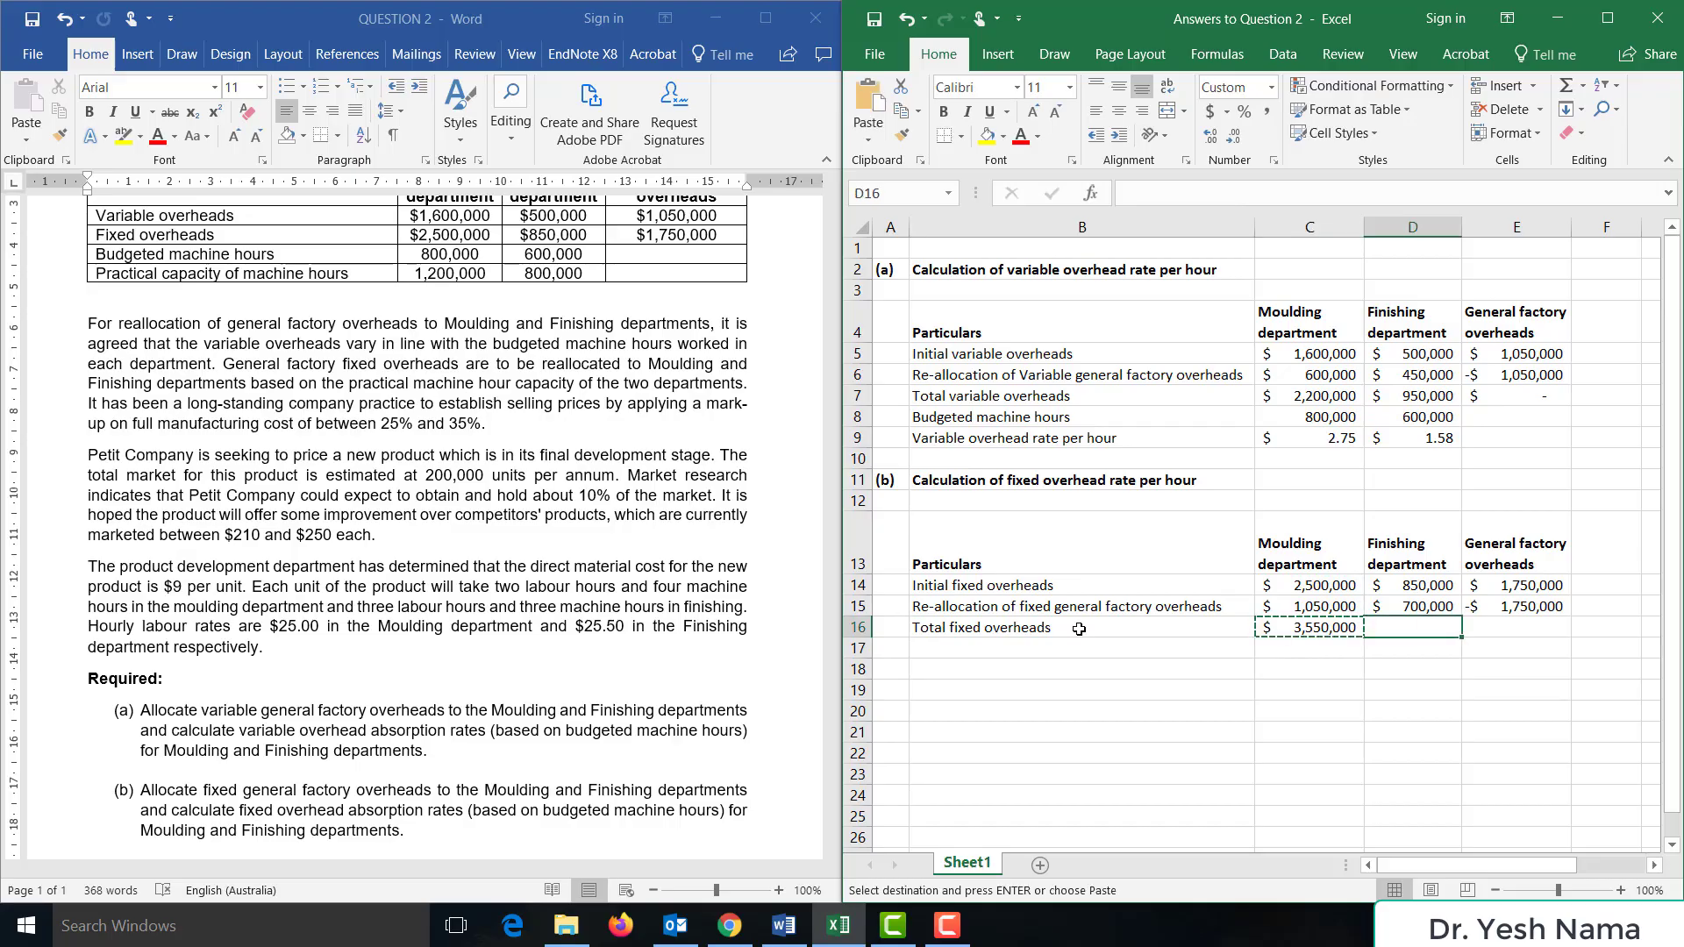
key(ctrl+v)
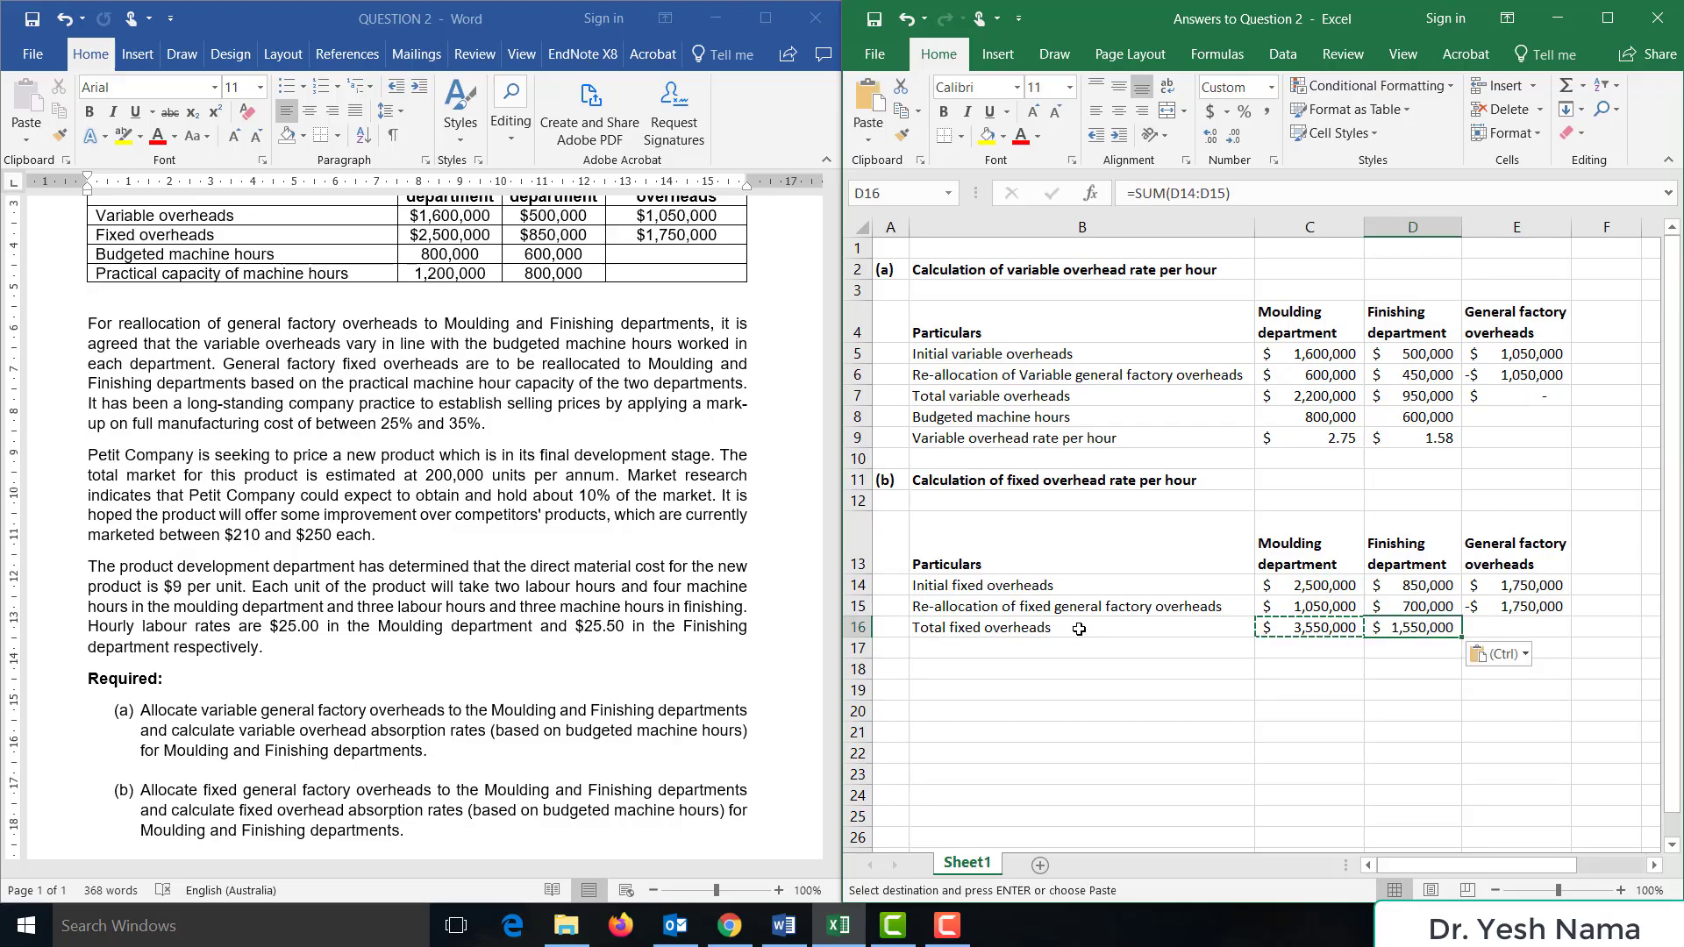
key(Right)
key(ctrl+v)
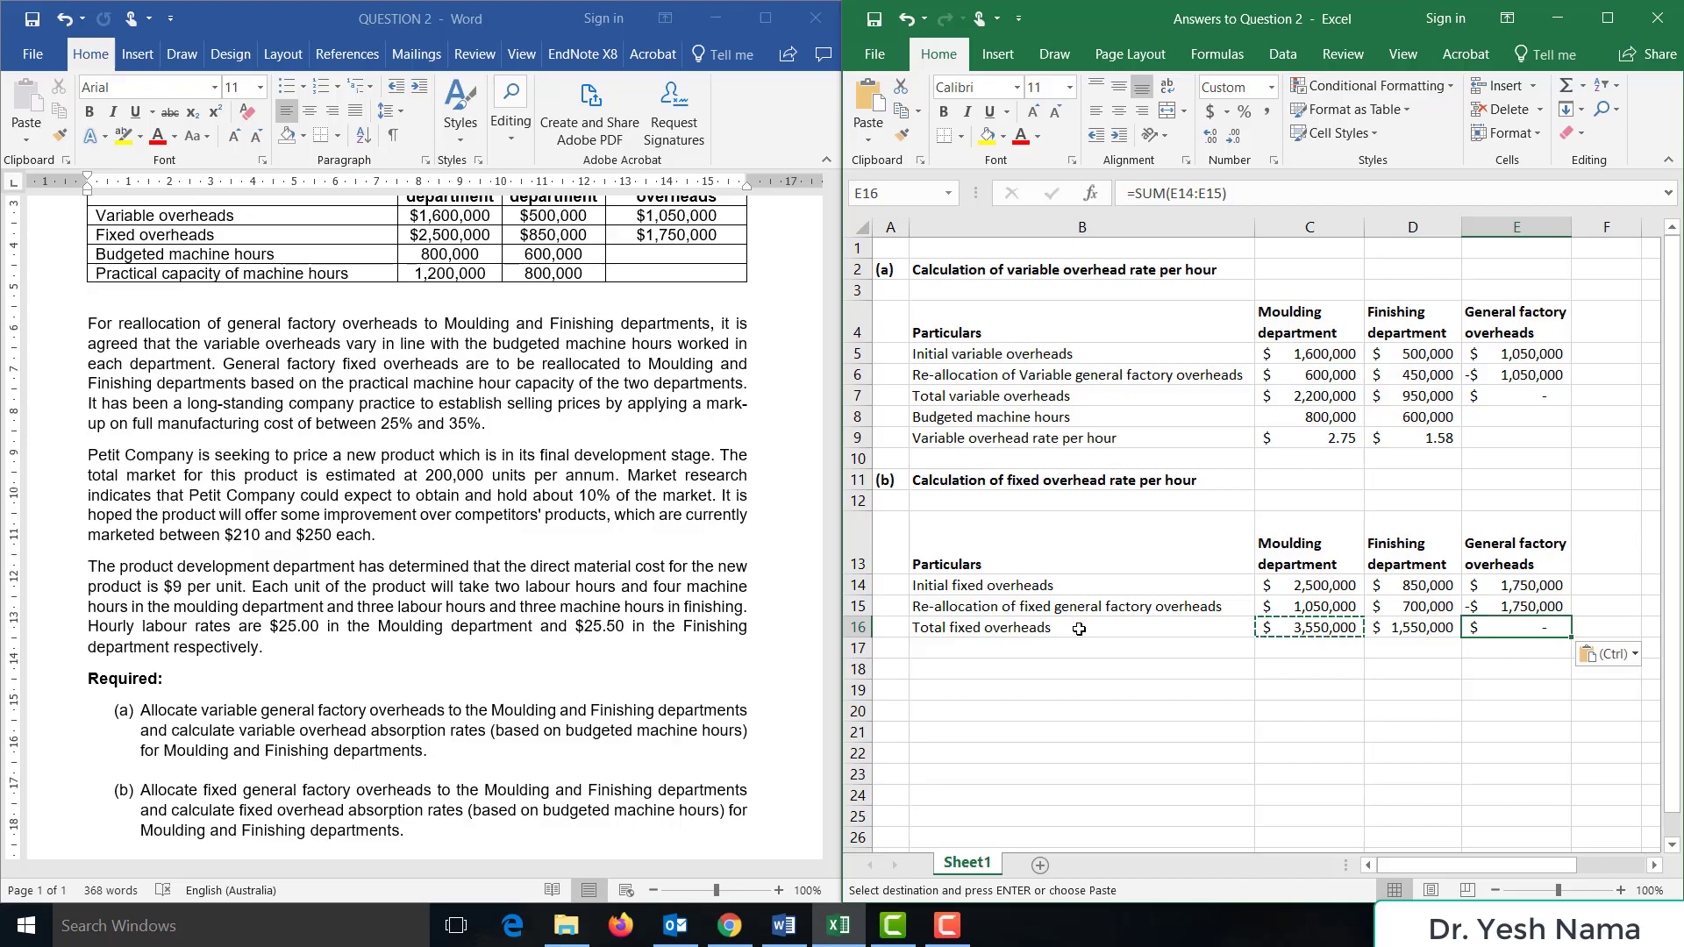
key(Escape)
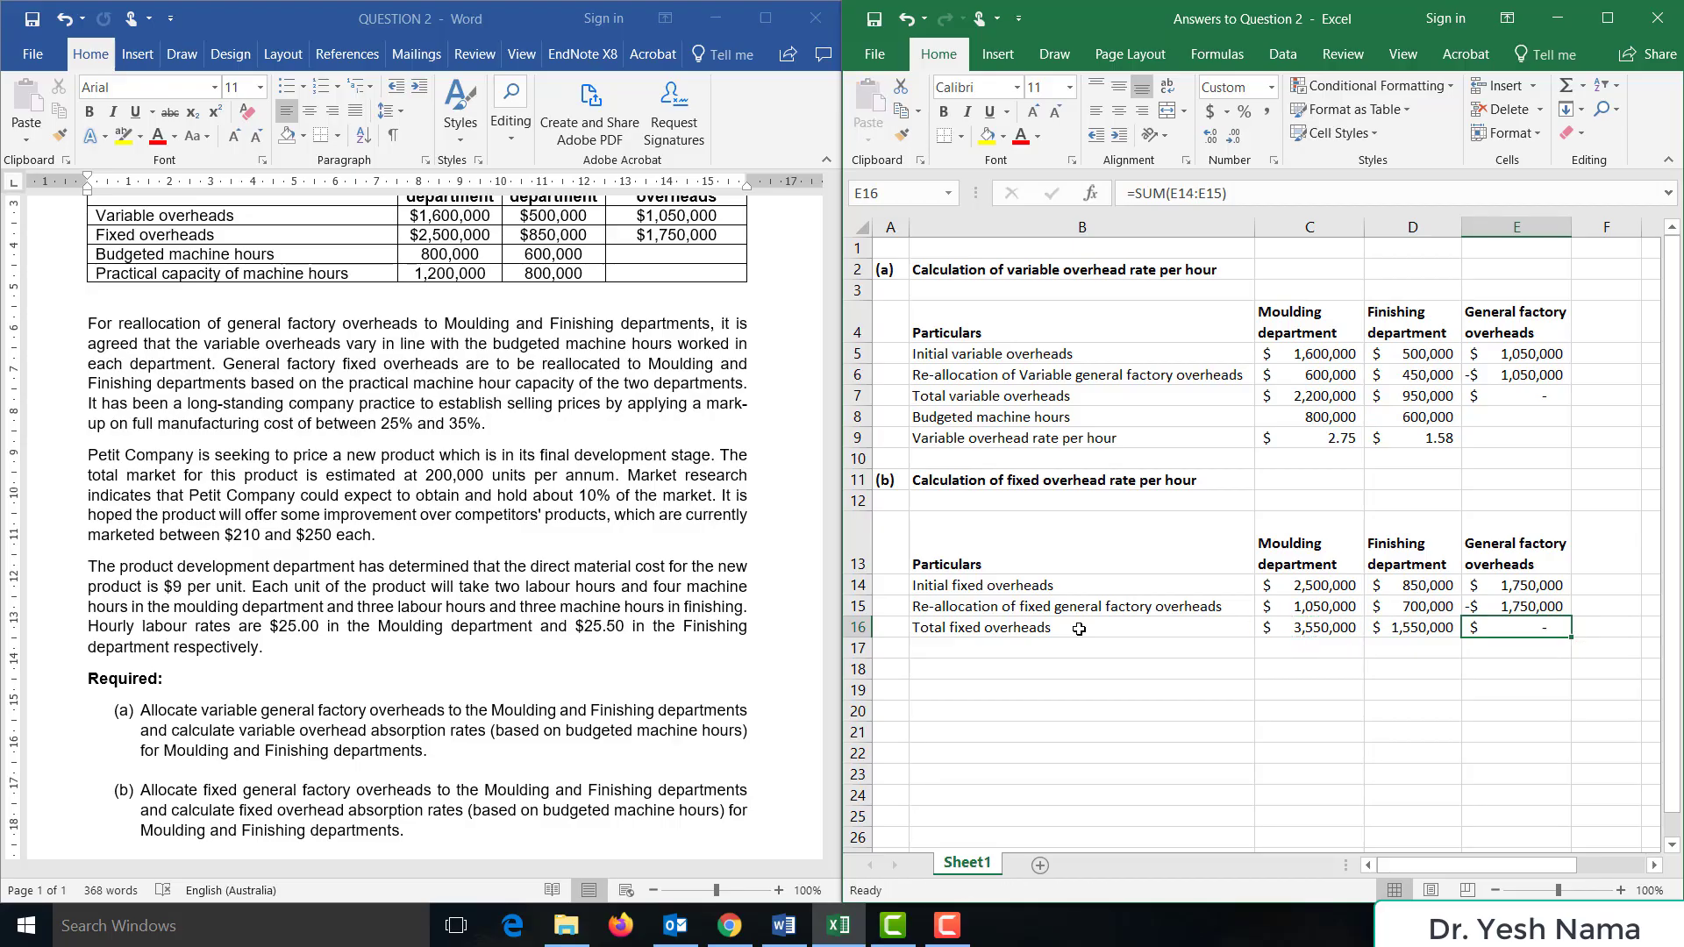
- Label row 17 by linking B17 to the "Budgeted machine hours" label with =B8
key(Down)
key(Left)
key(Left)
key(Left)
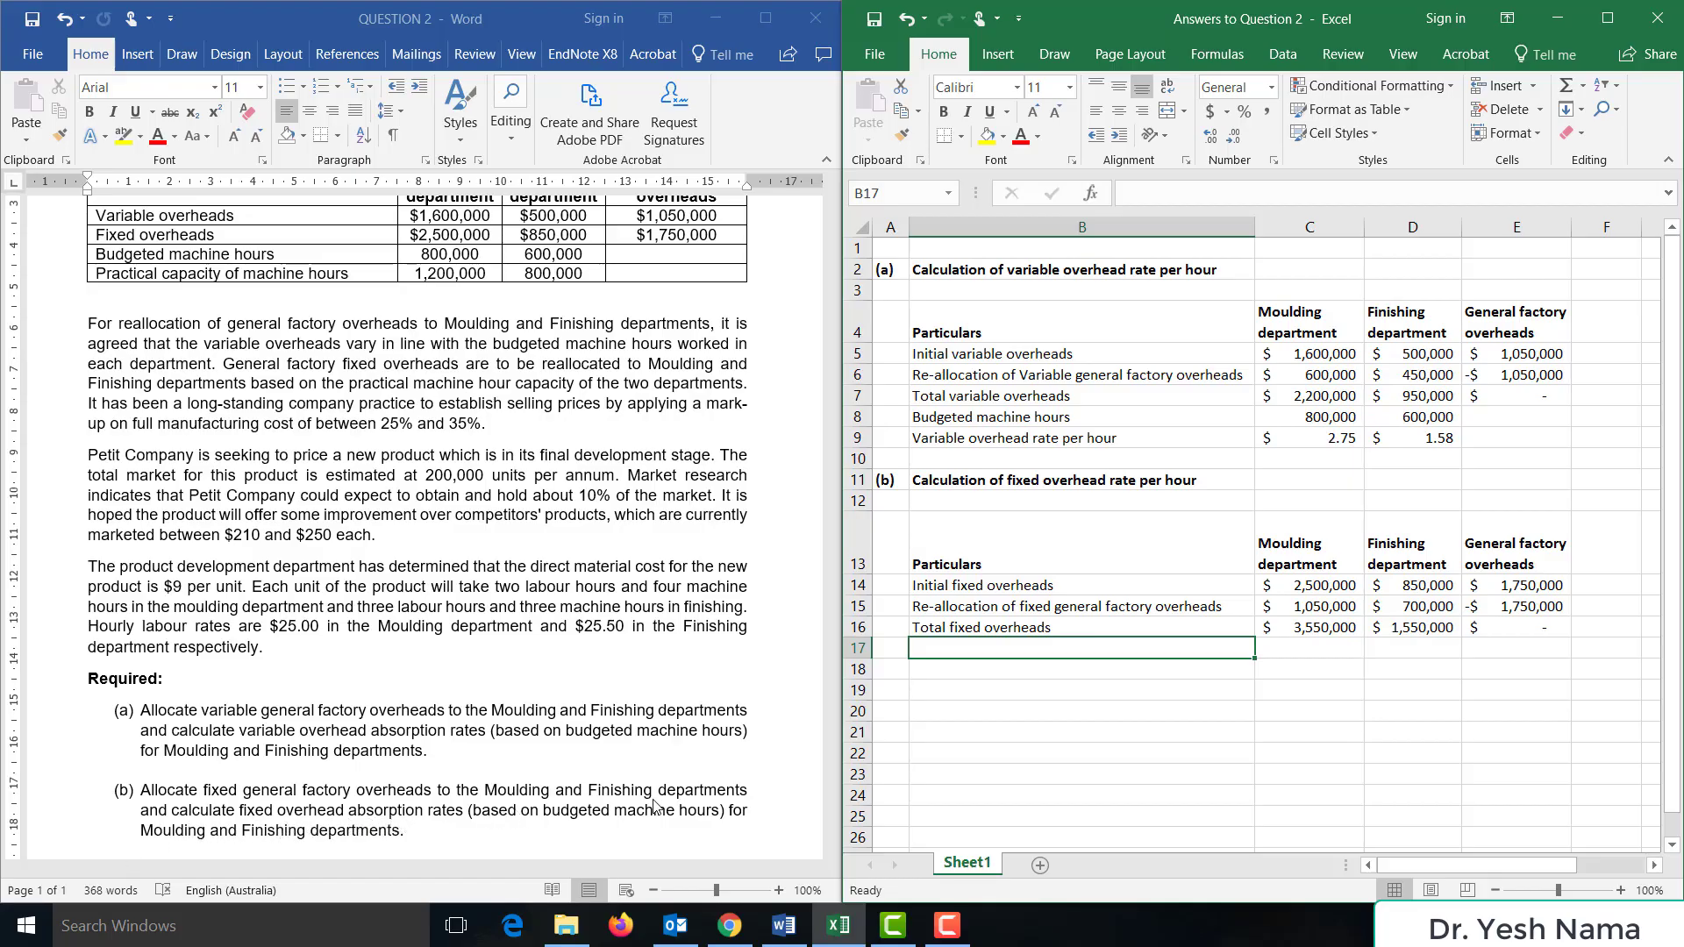
text(=)
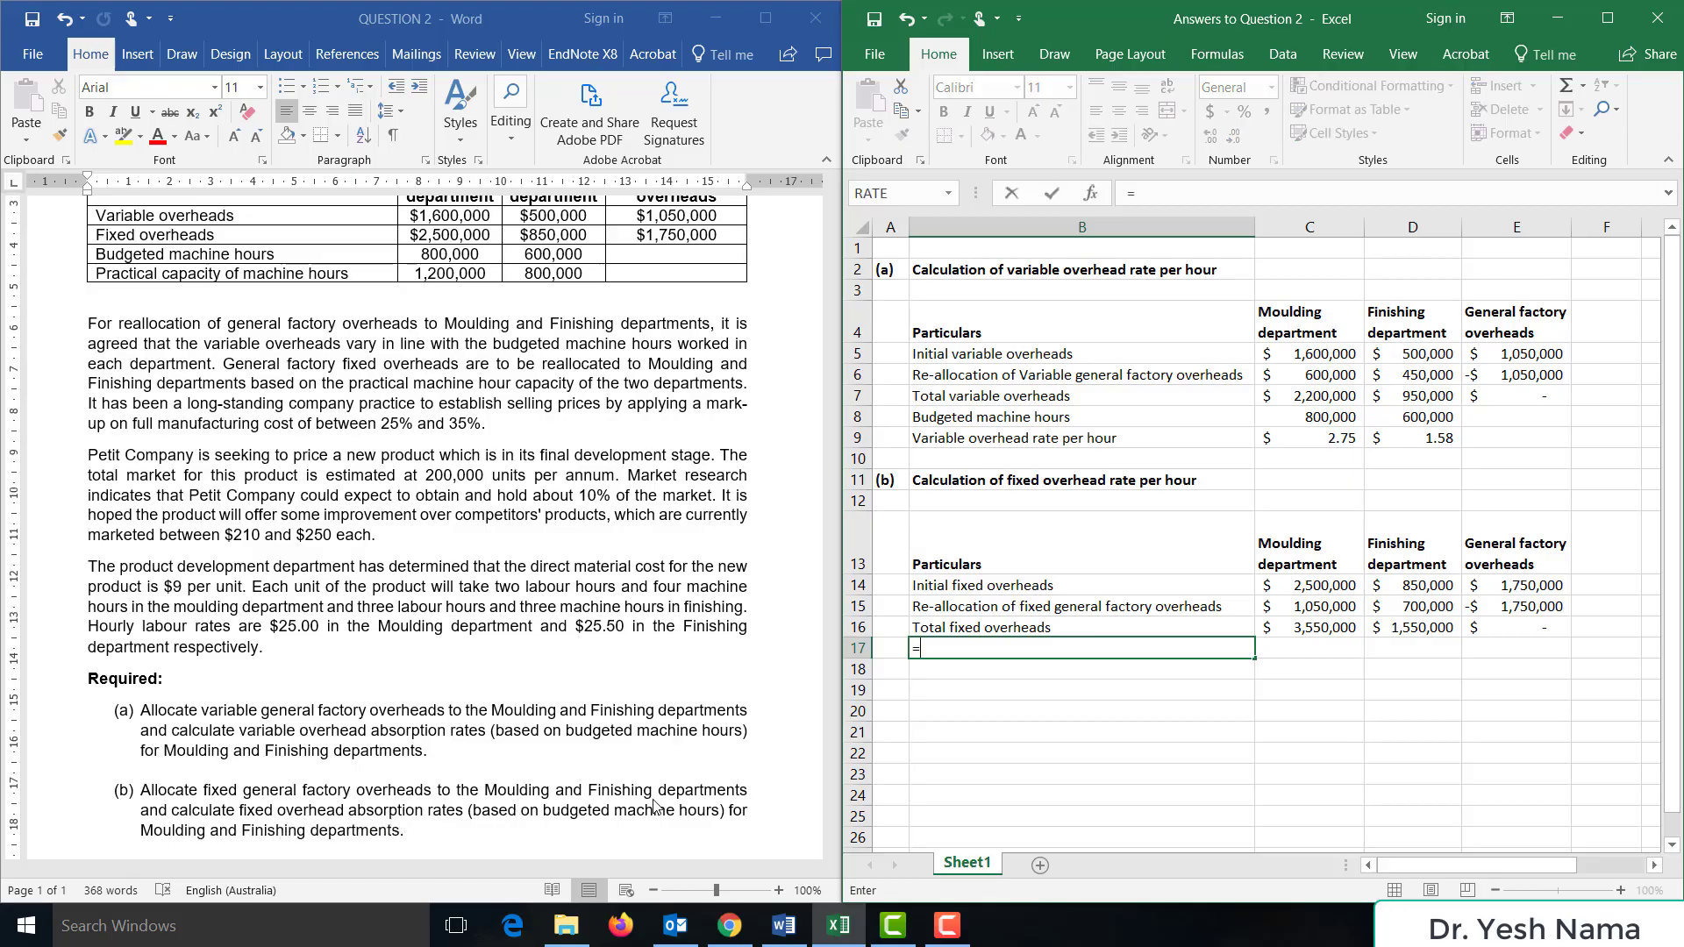
click(1006, 419)
key(Return)
- Fill the B17 link across to D17 and format the machine hours in C17:D17 with thousands separators and no decimals
click(1090, 635)
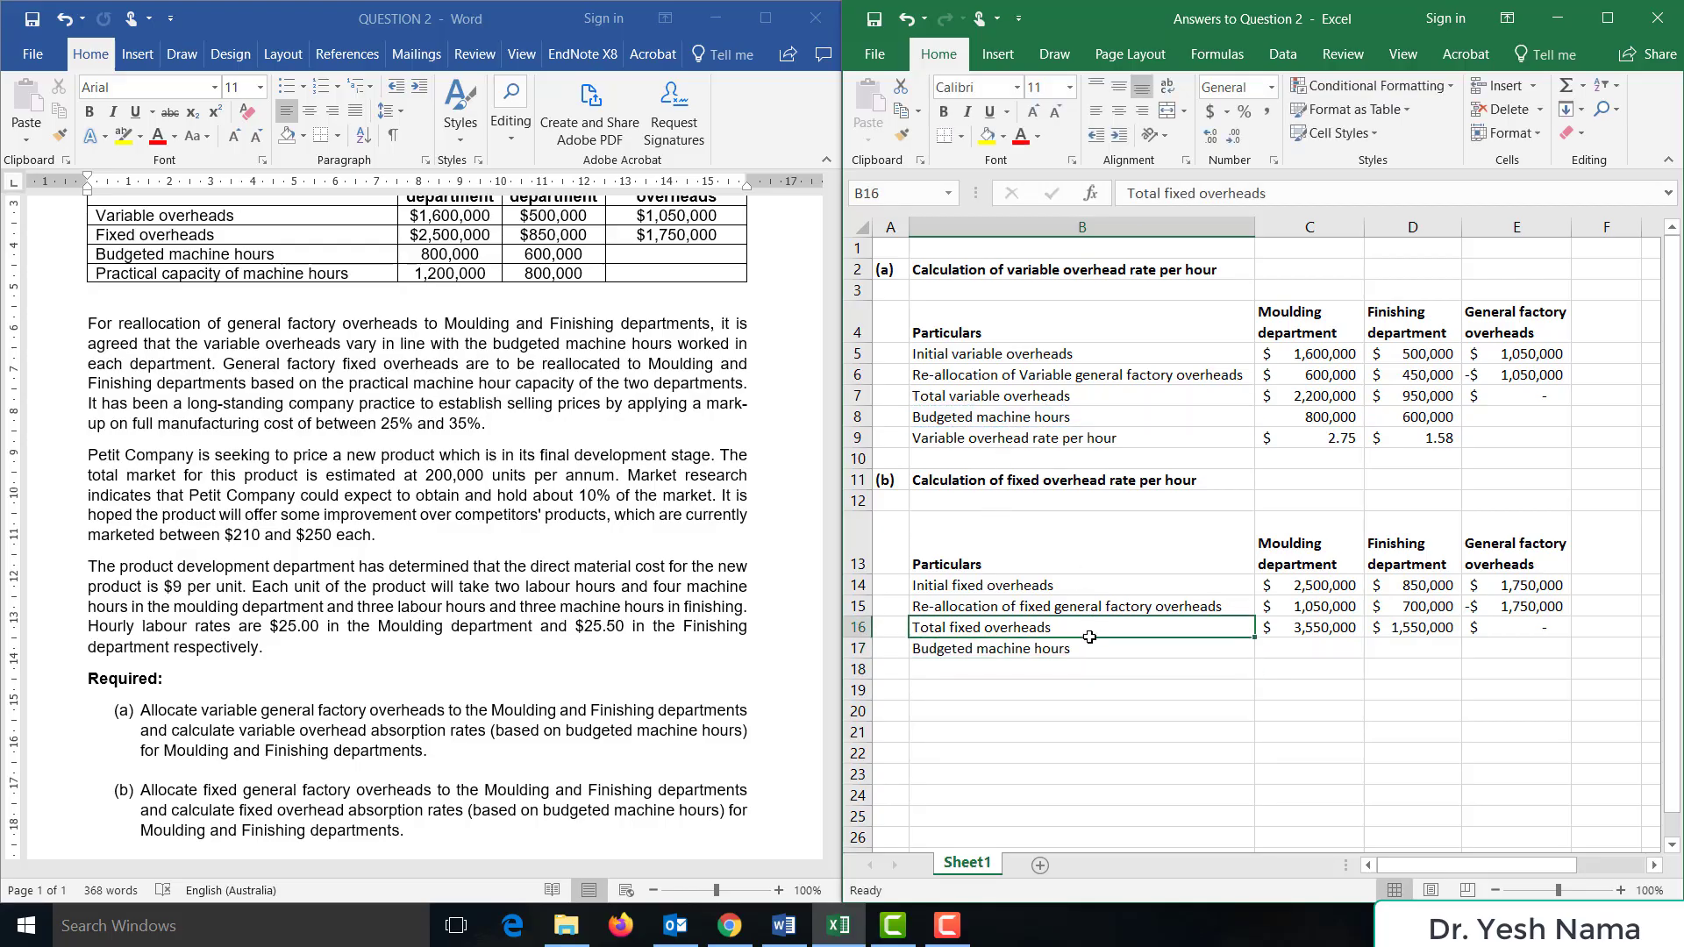
click(1090, 648)
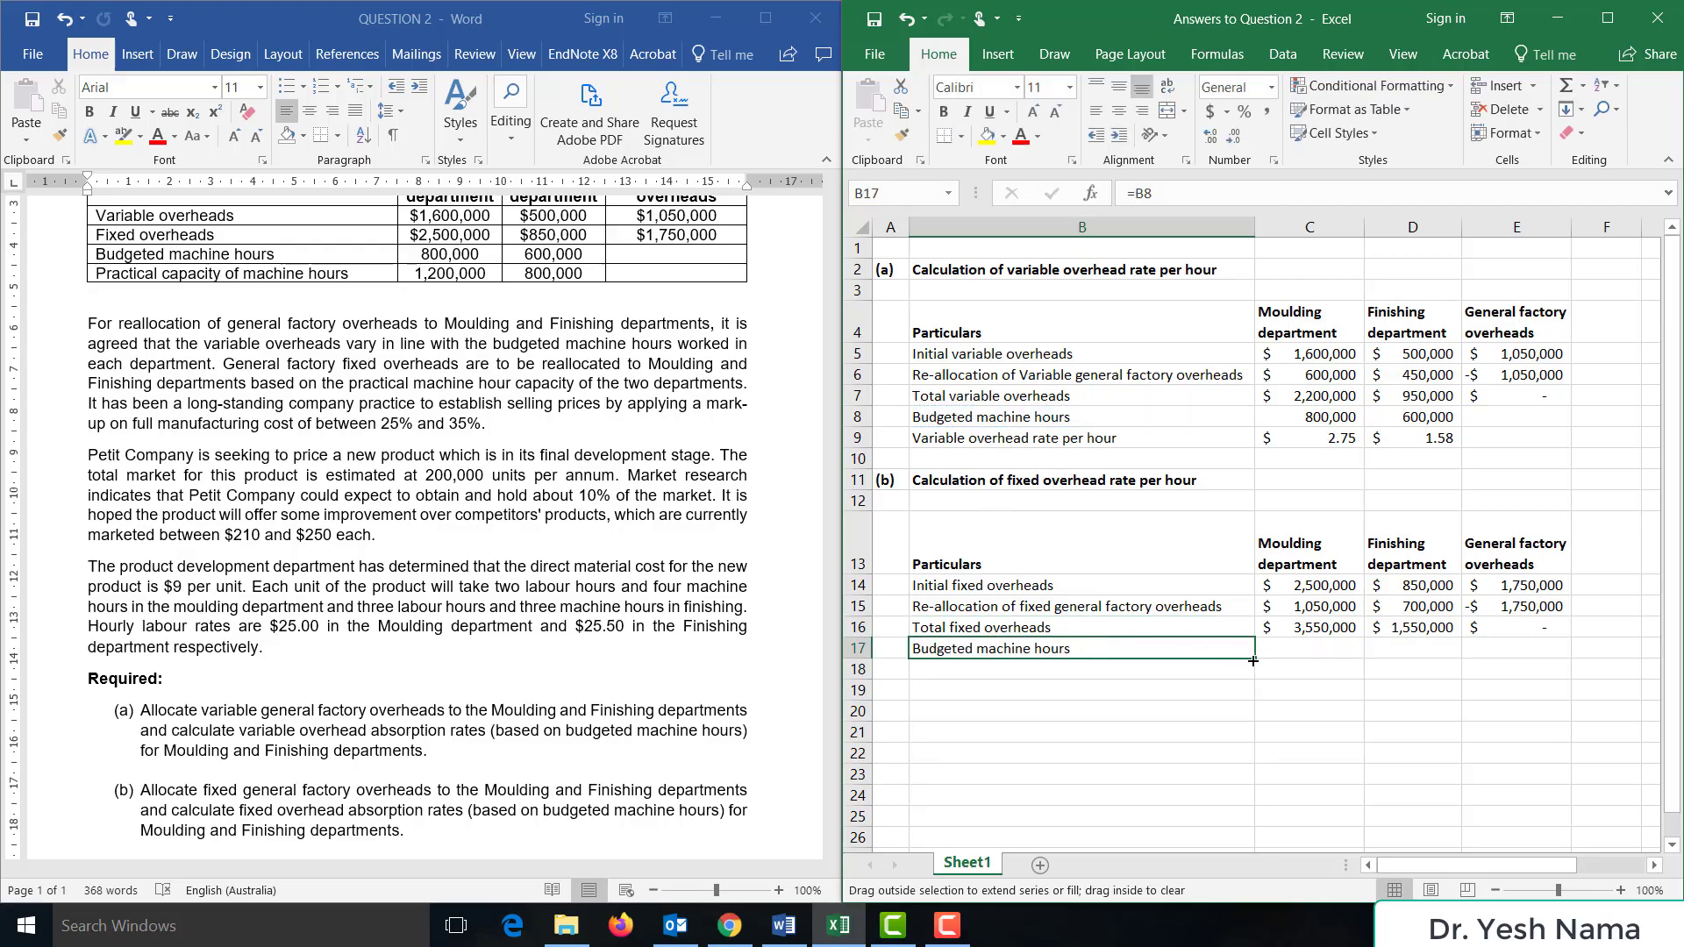
drag(1253, 660, 1458, 660)
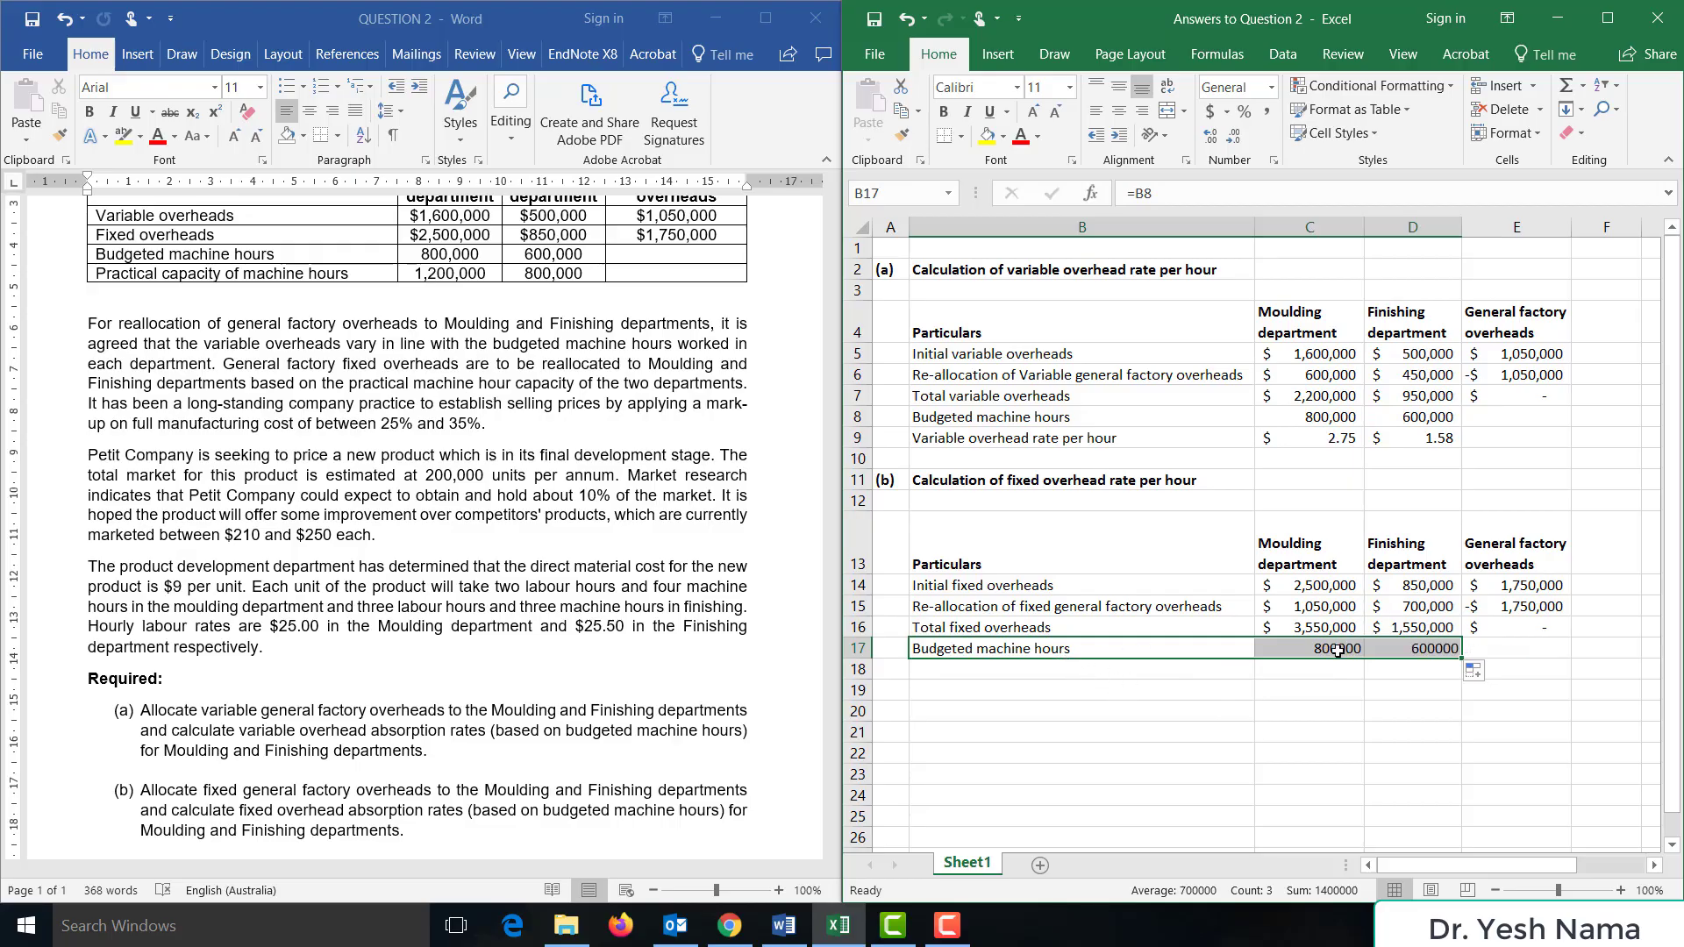
drag(1336, 650, 1423, 650)
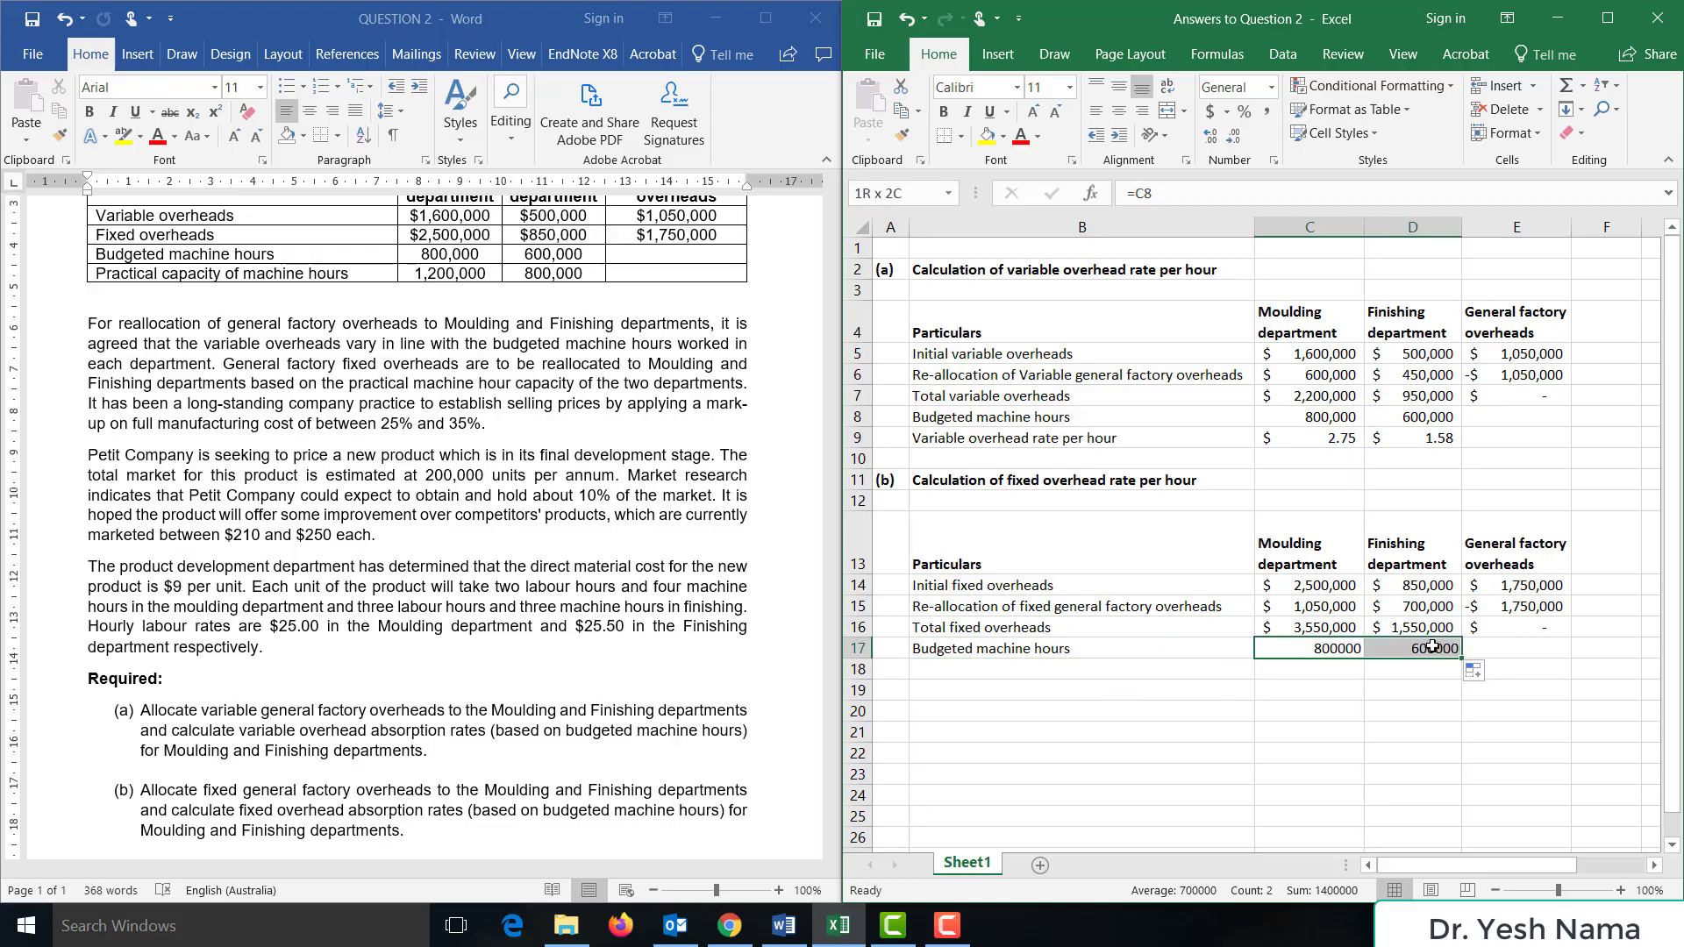
click(1270, 112)
- Label row 18 "Fixed overheads absorption rate"
click(979, 664)
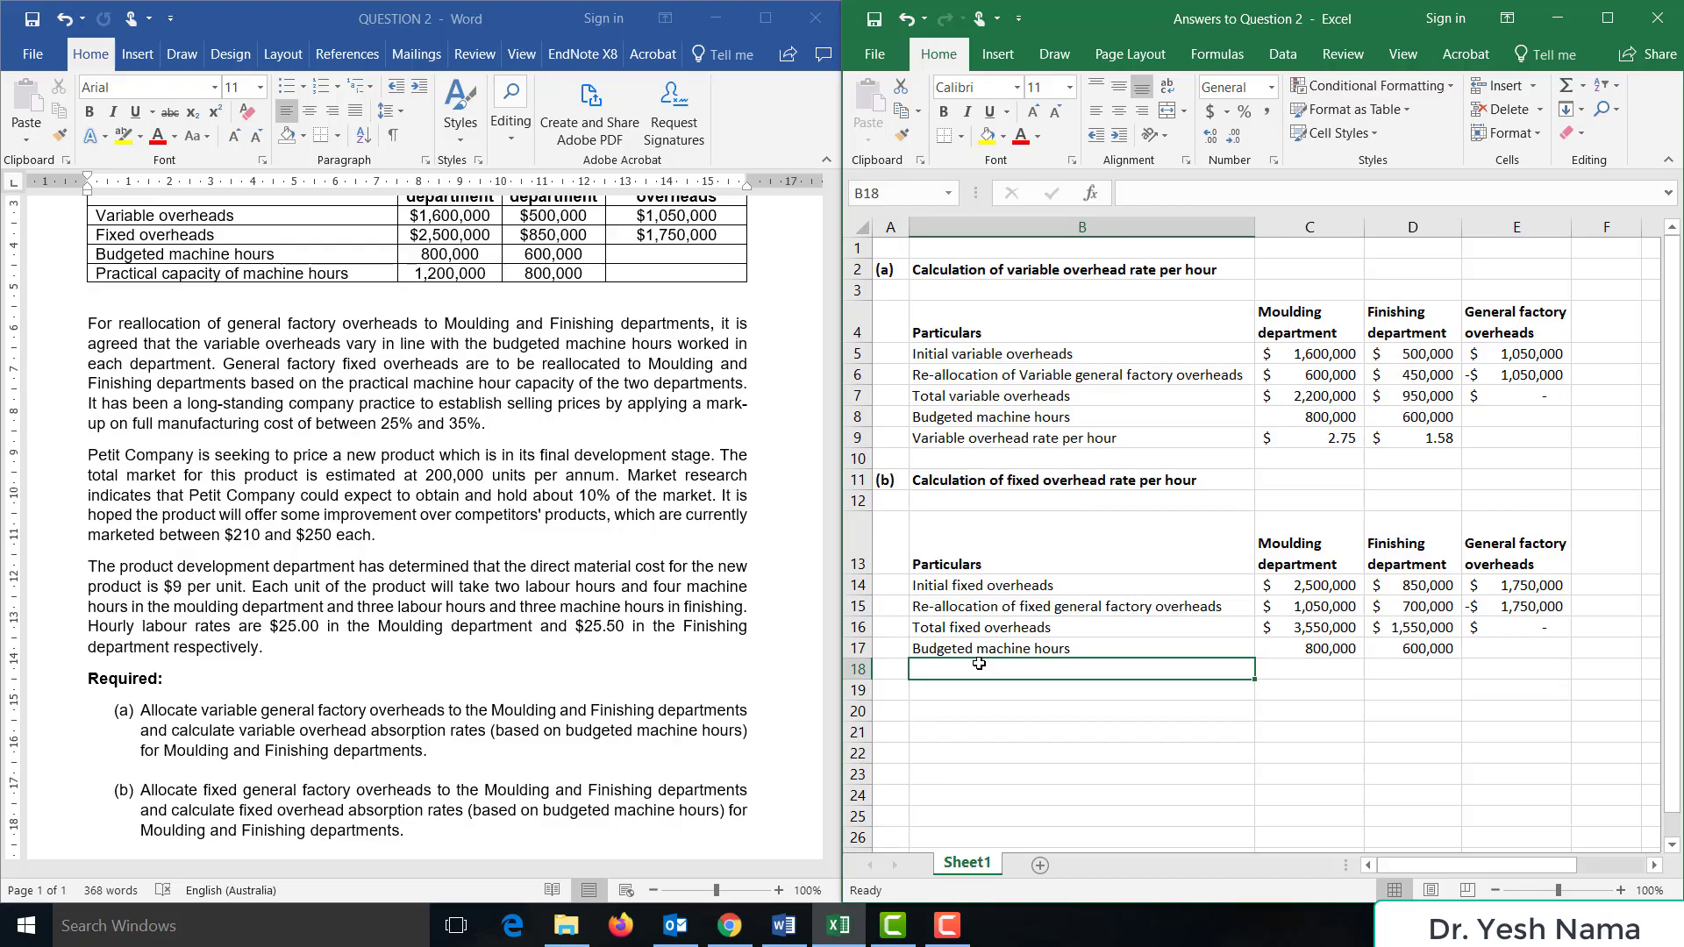
text(Fixe)
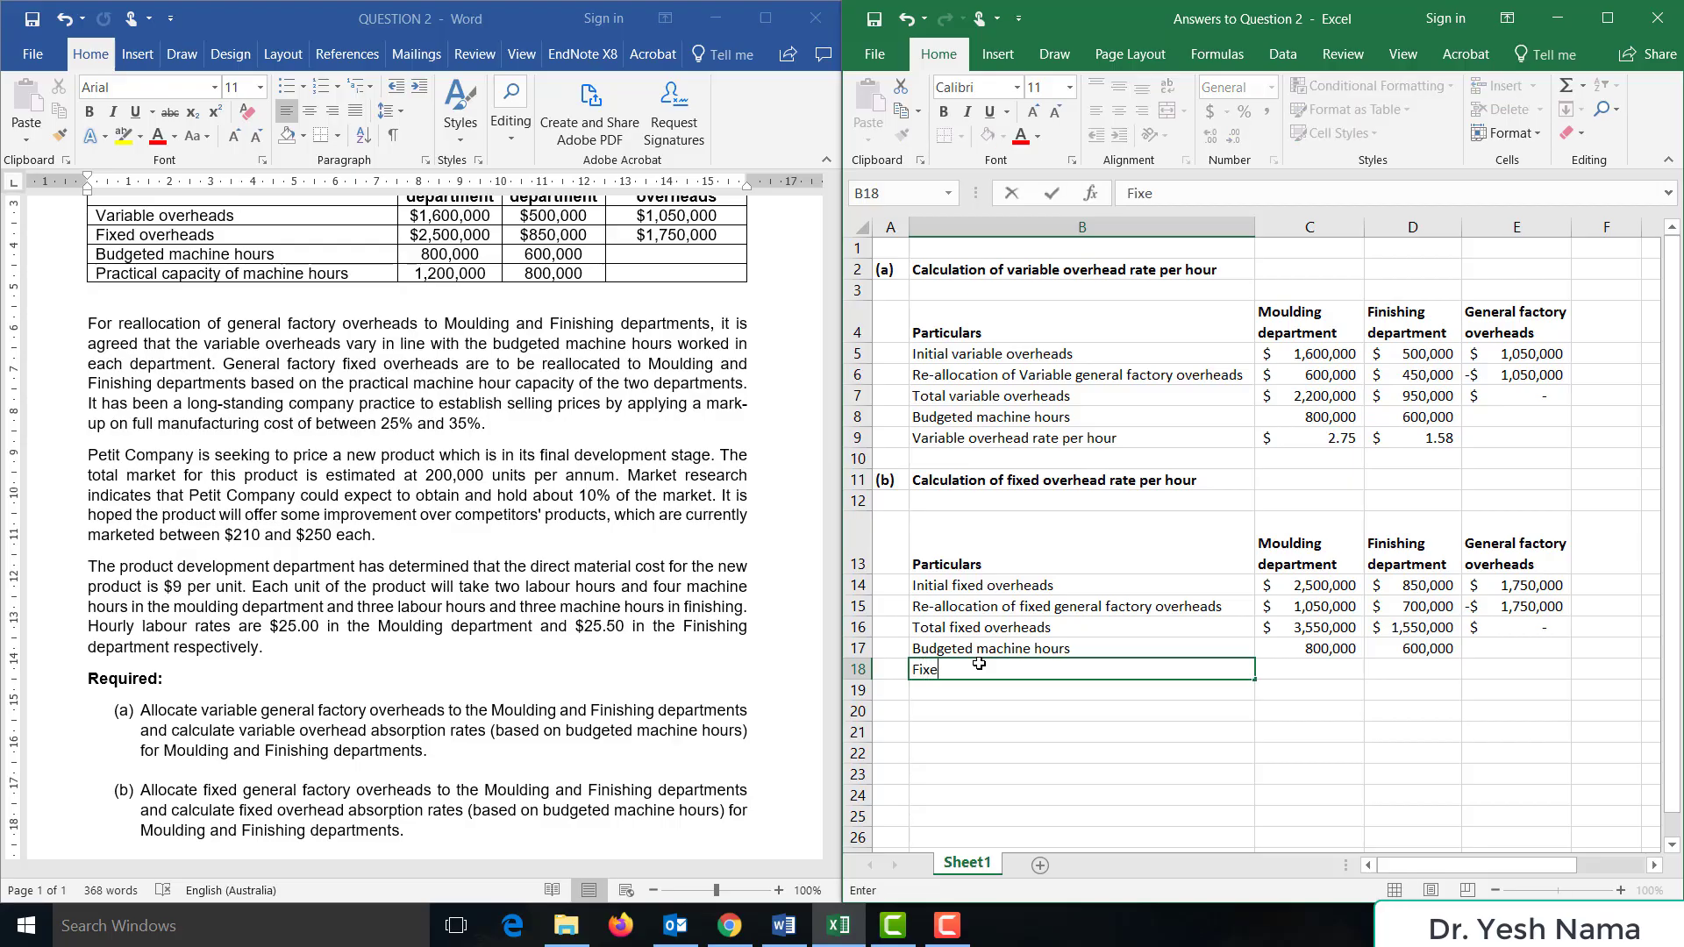
text(d overheads abso)
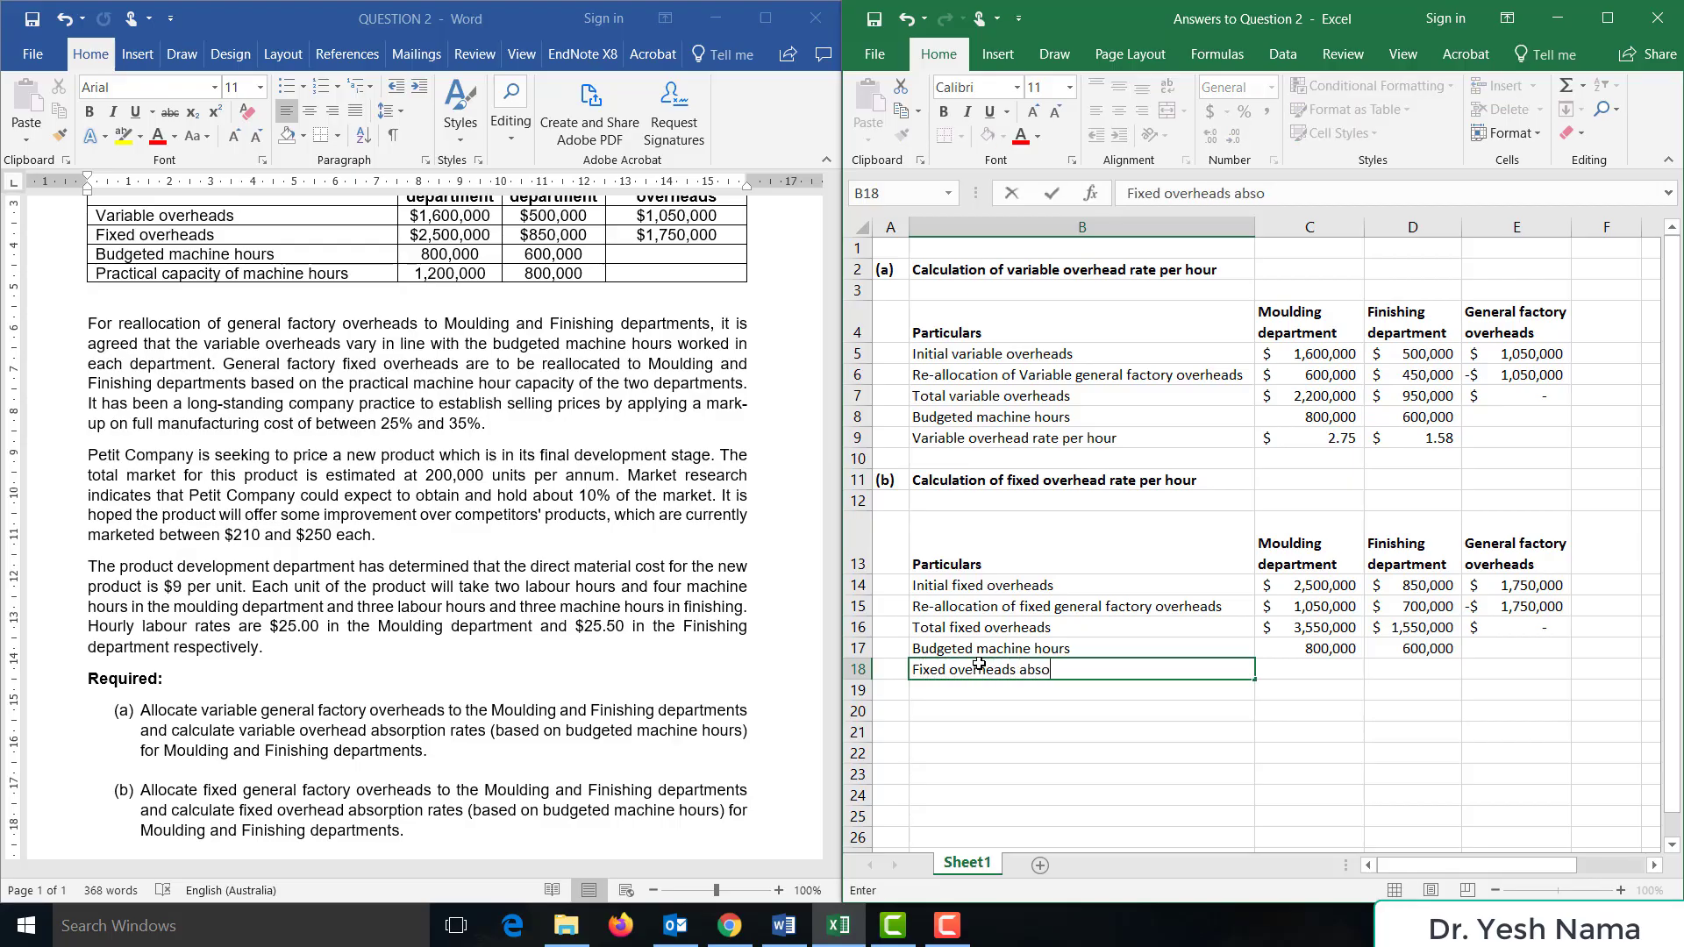
text(rption rate)
key(Tab)
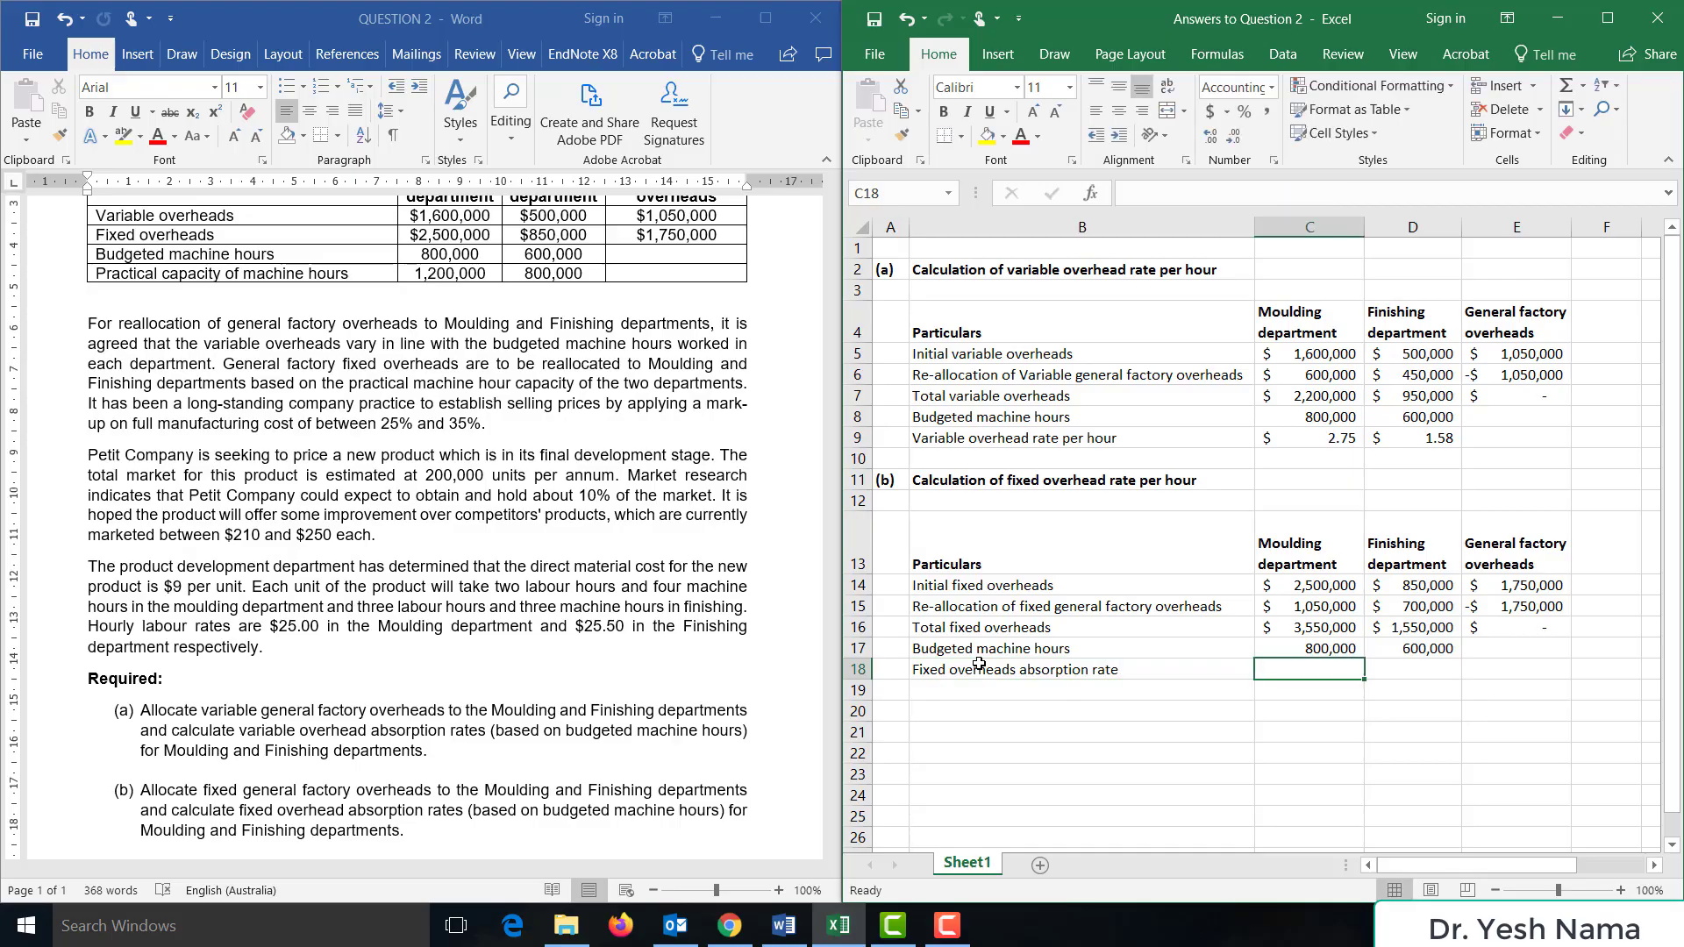
- Calculate the Moulding department's fixed overhead absorption rate in C18 with the formula =C16/C17
text(=)
key(Up)
key(Up)
text(/)
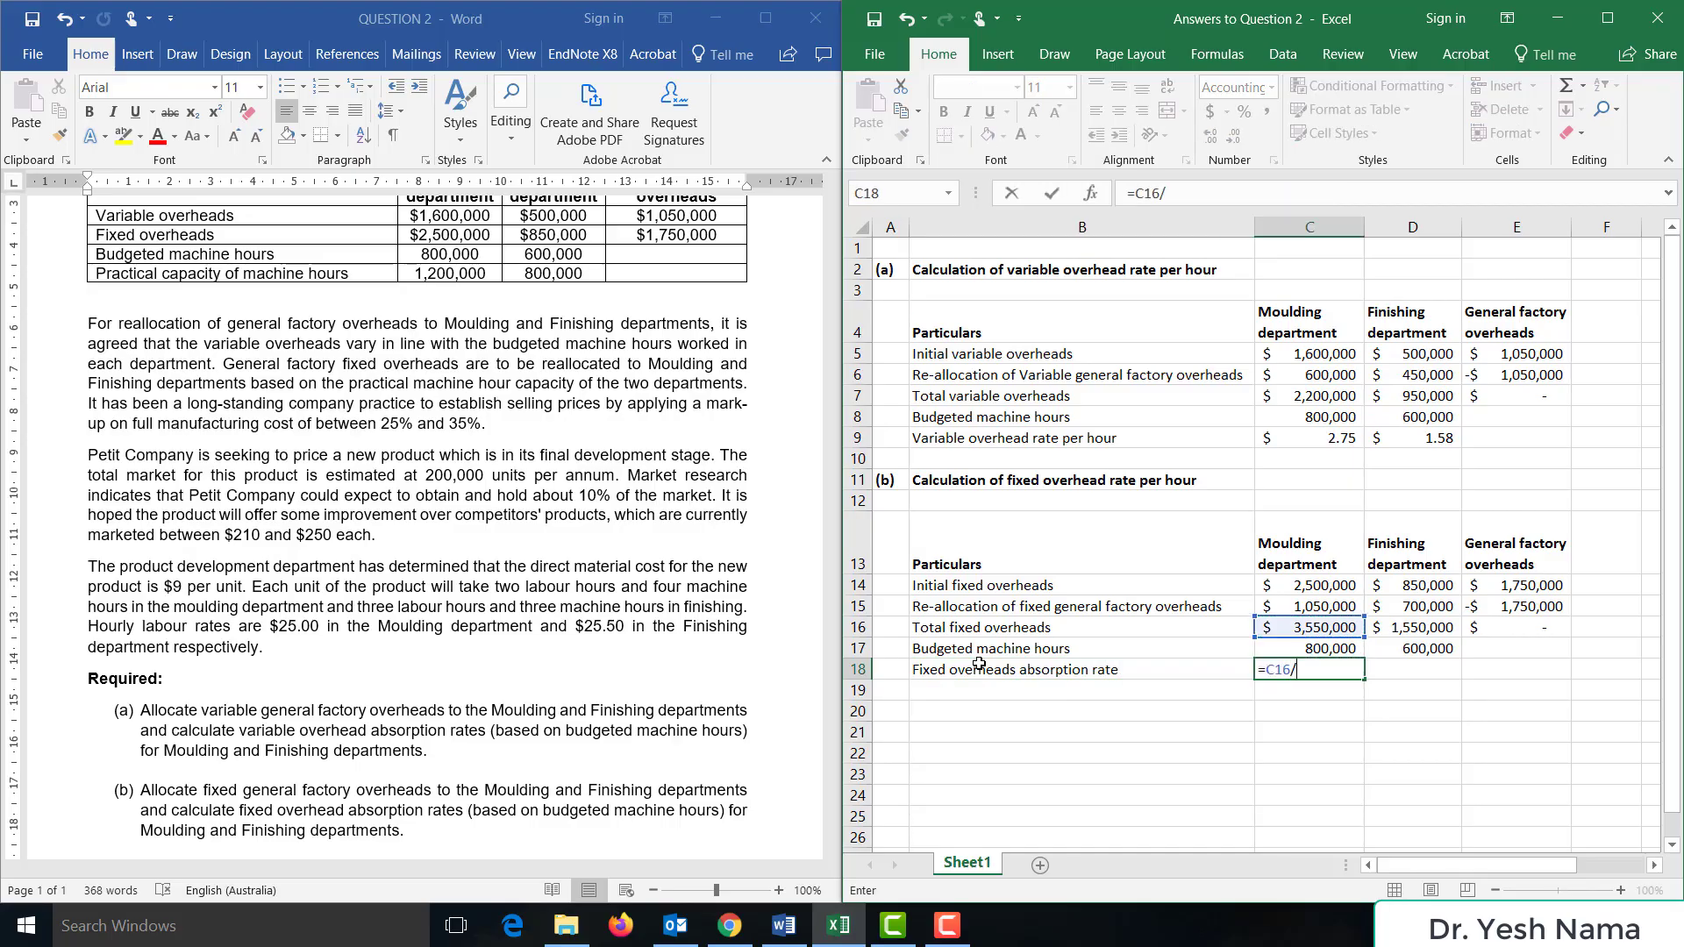
key(Up)
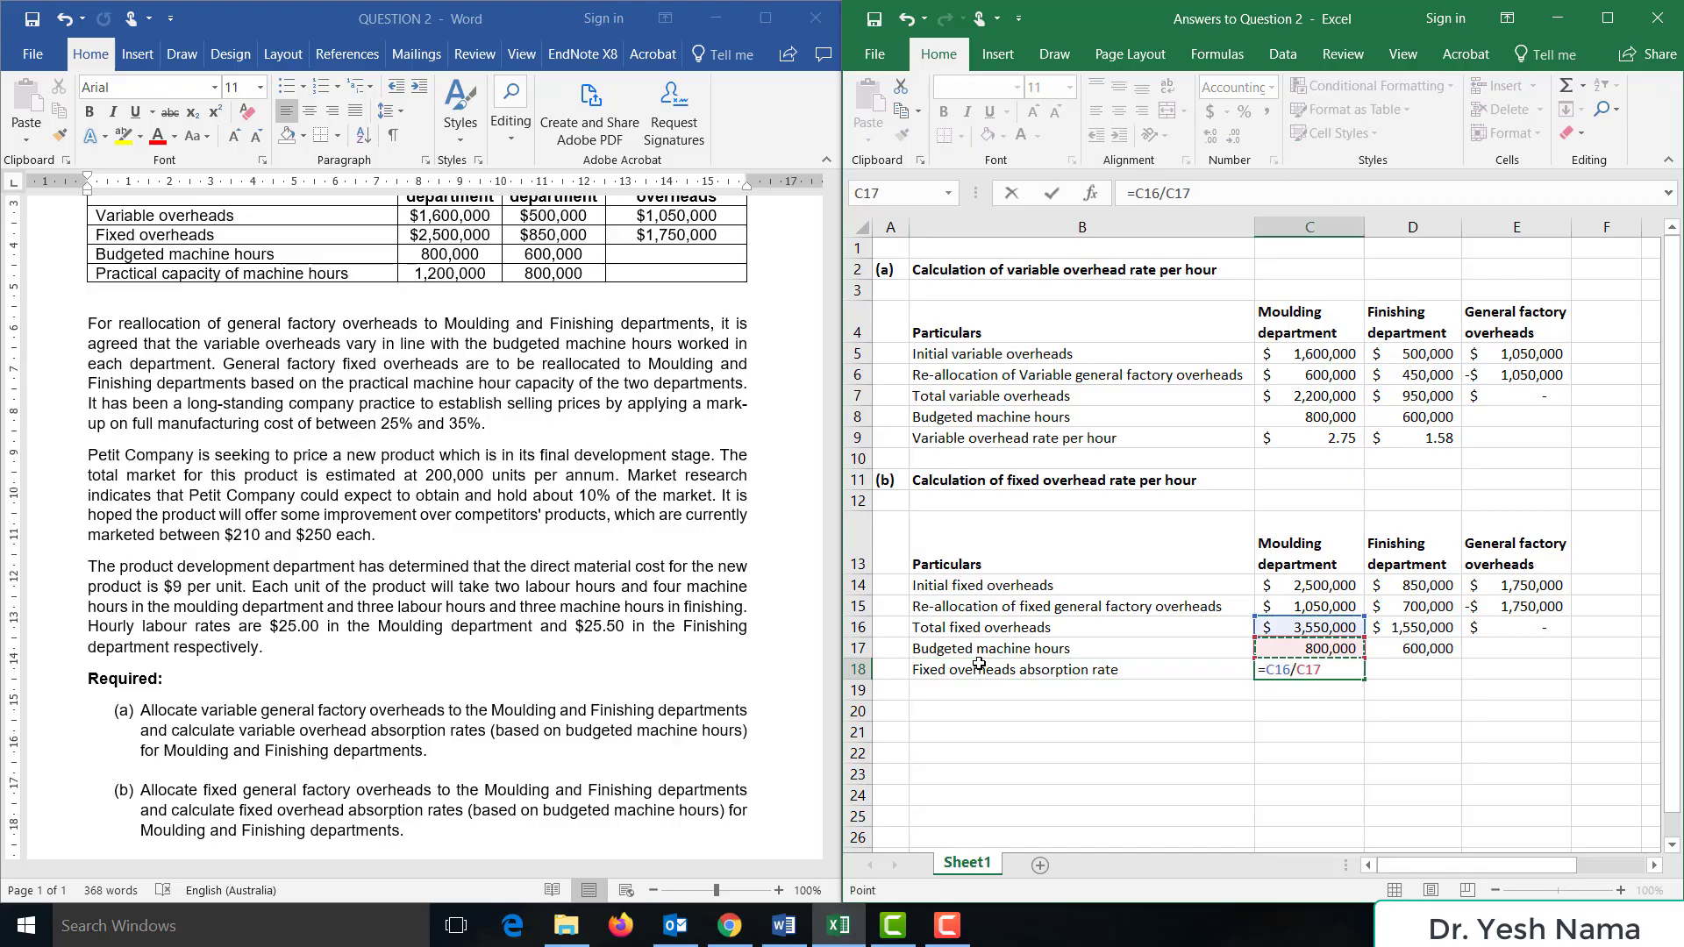
key(ctrl+Return)
- Calculate the Finishing department's fixed overhead absorption rate in D18 with the formula =D16/D17
key(Tab)
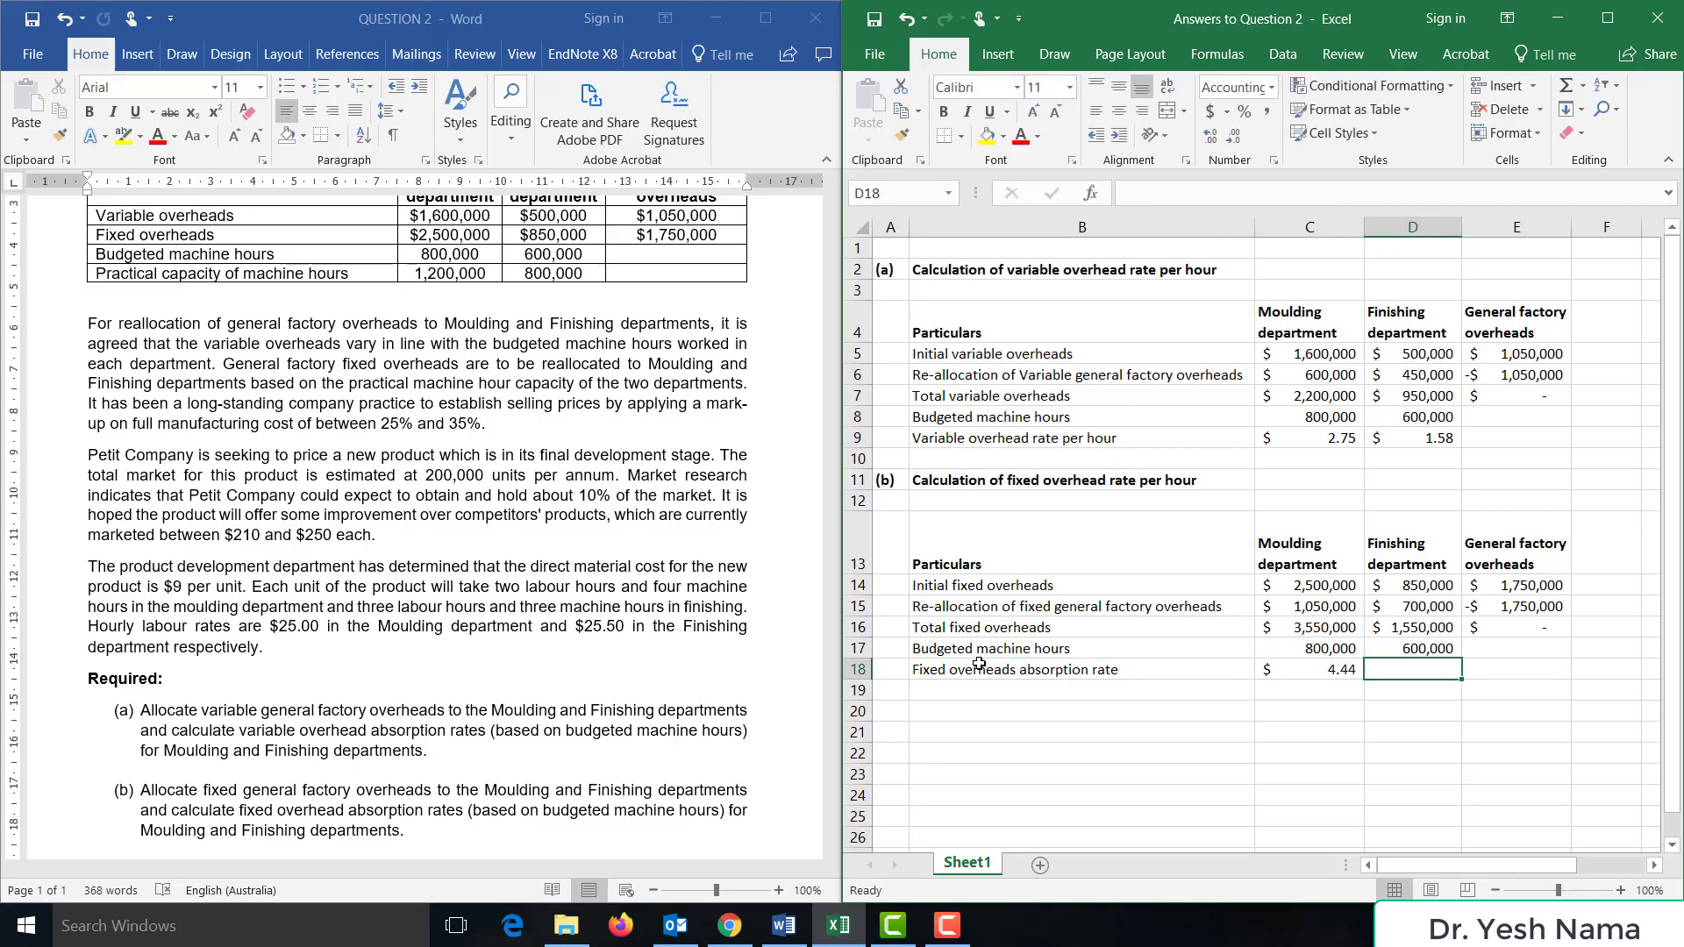
text(=)
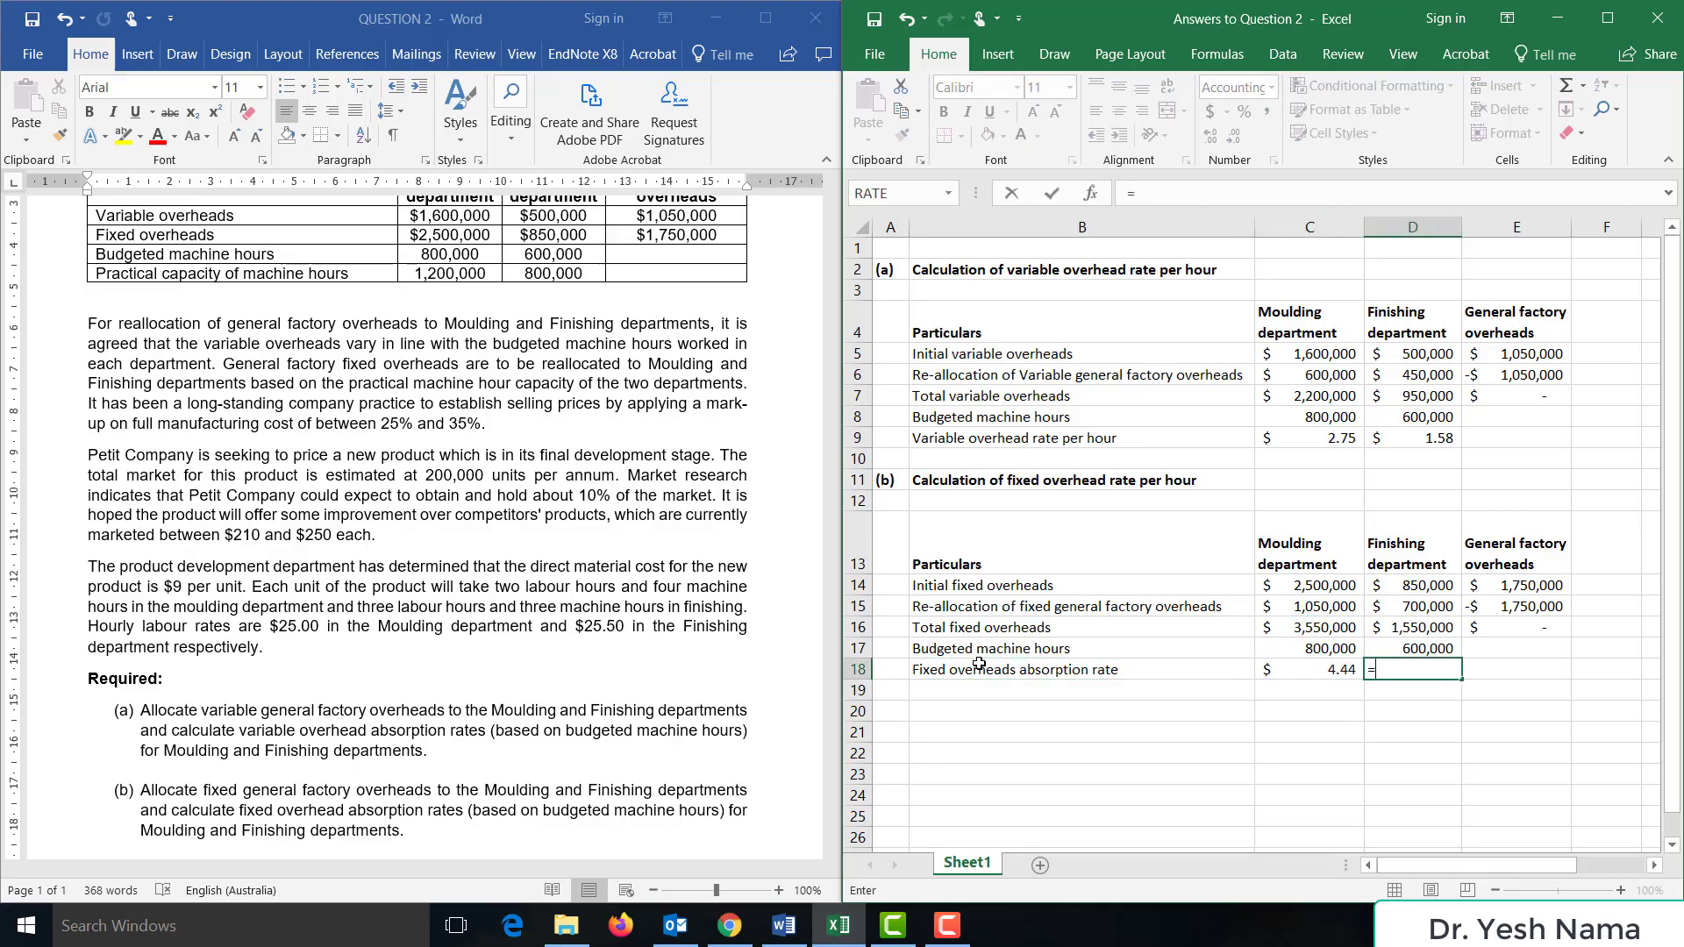
key(Up)
key(Up)
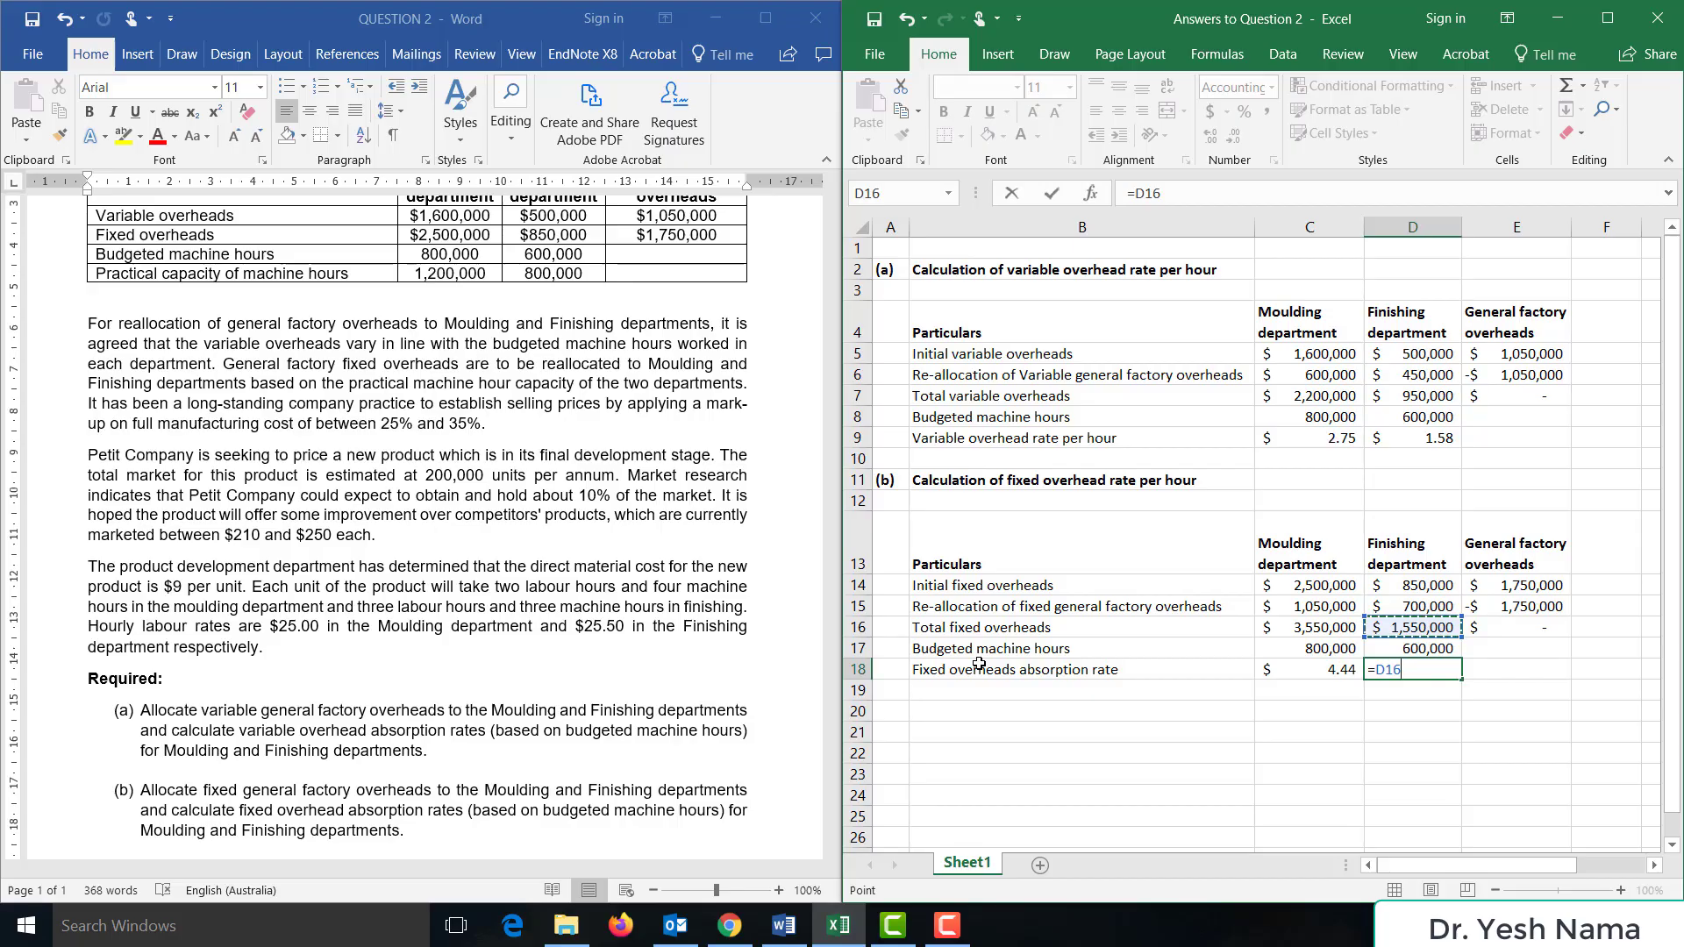
text(/)
key(Down)
key(ctrl+Return)
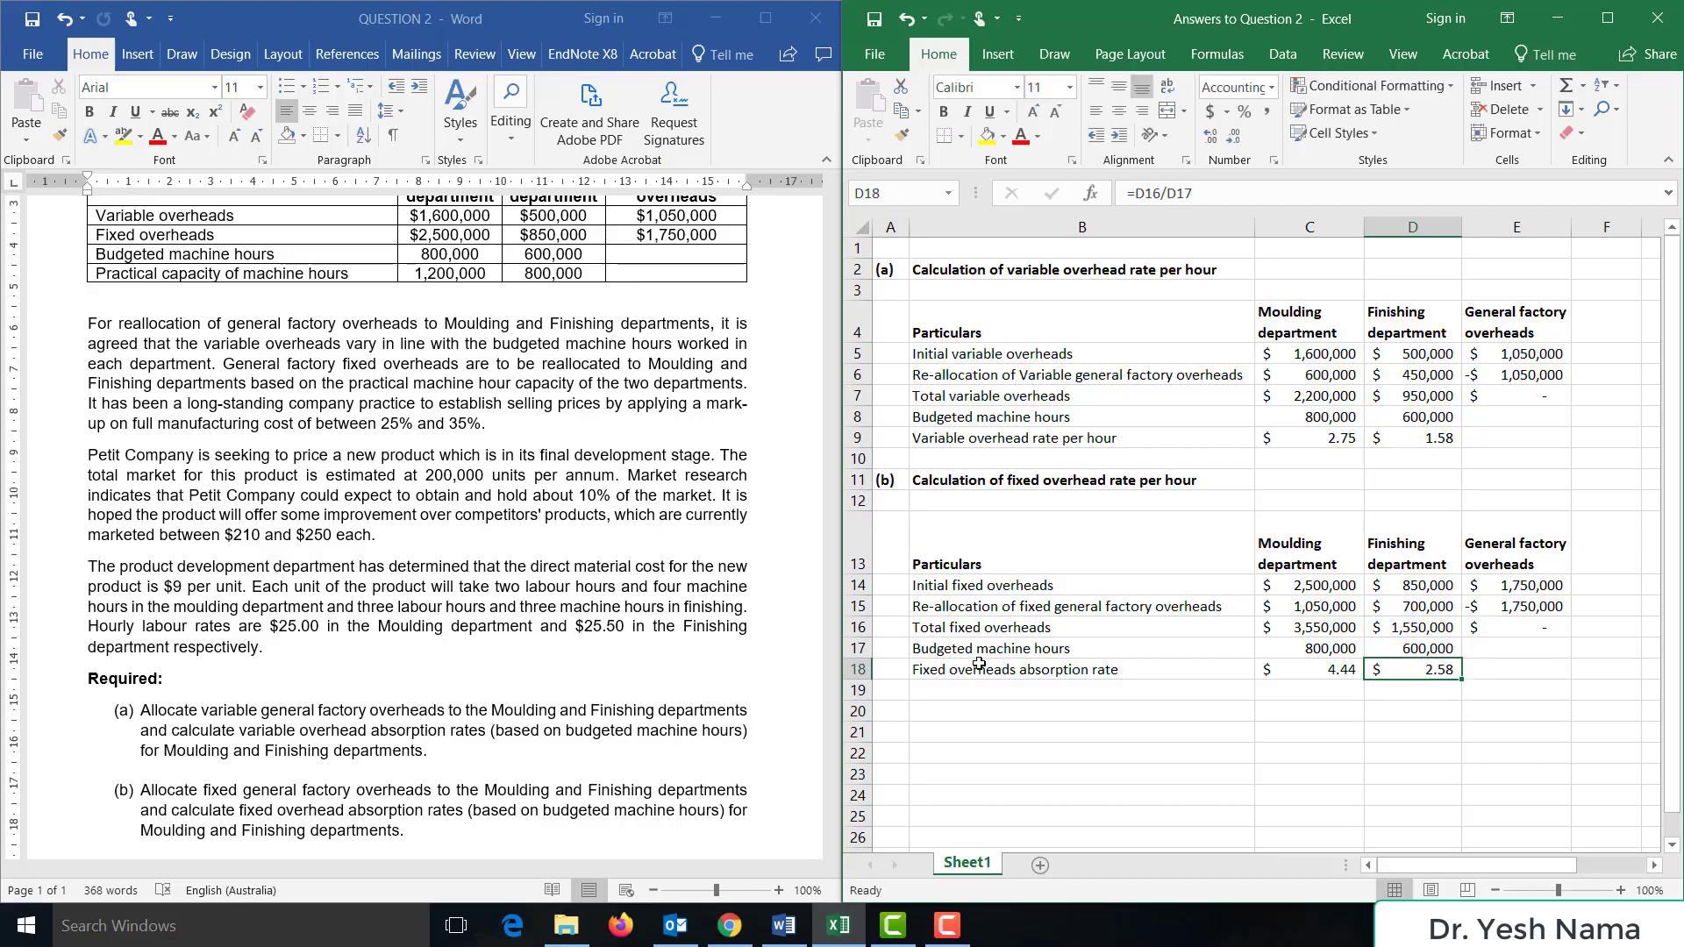
- Go to the part (c) table and switch to the Word question to review the new product's material, labour and machine hour details
key(Down)
key(Down)
key(Left)
key(Left)
key(Left)
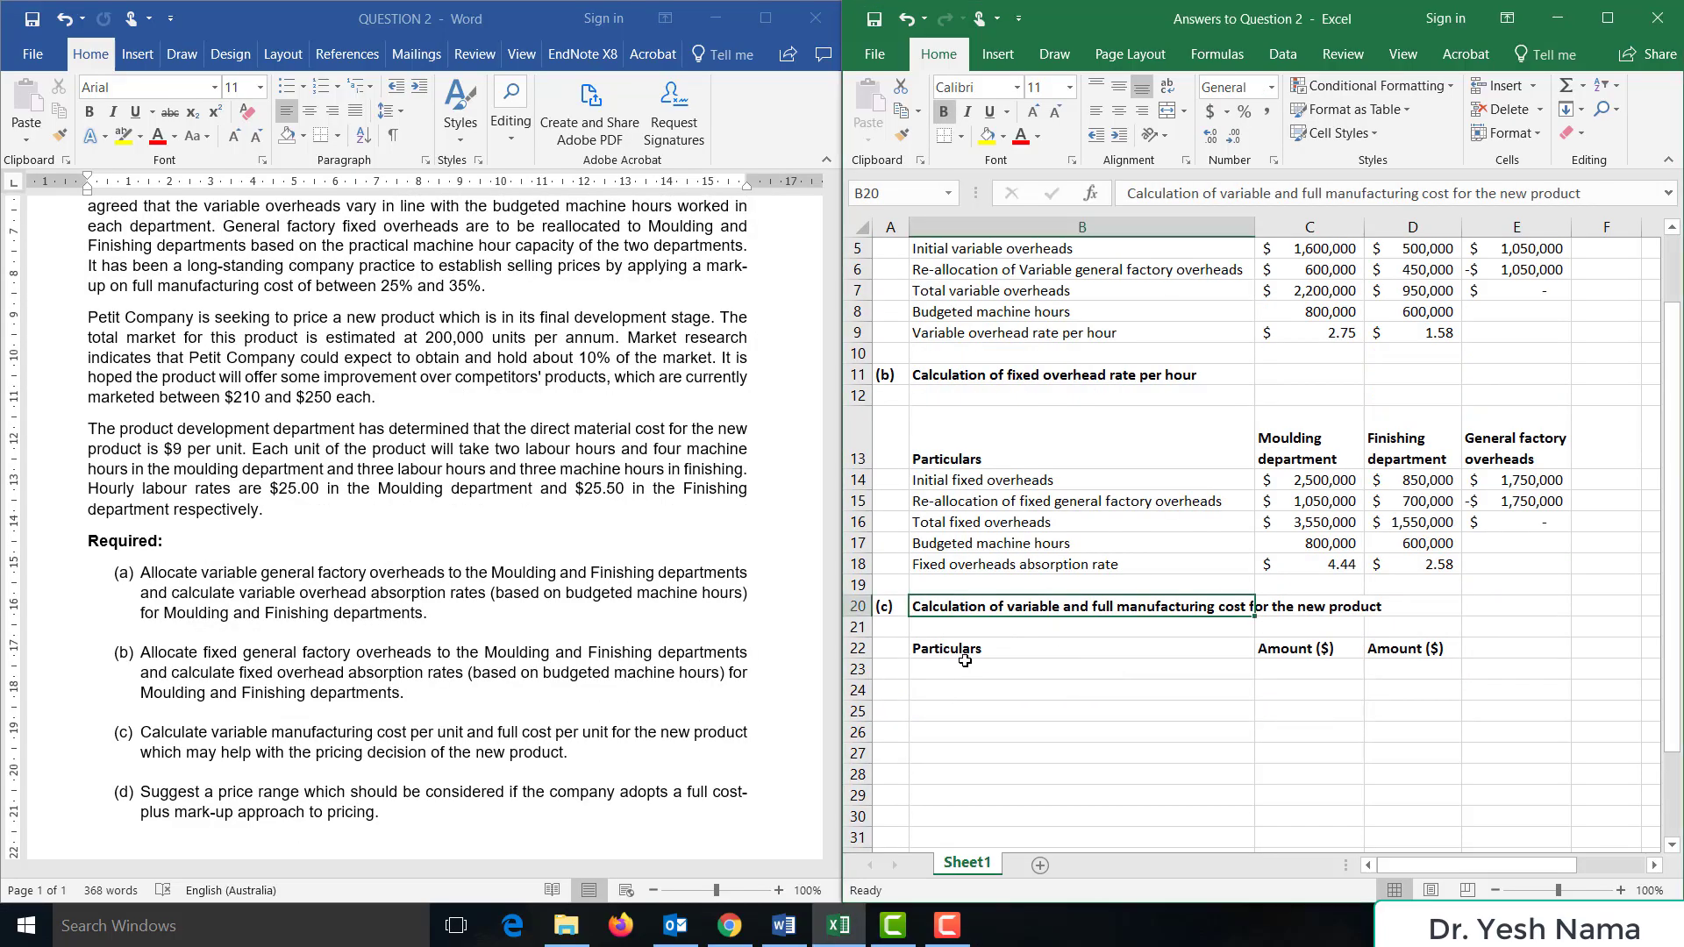
click(964, 668)
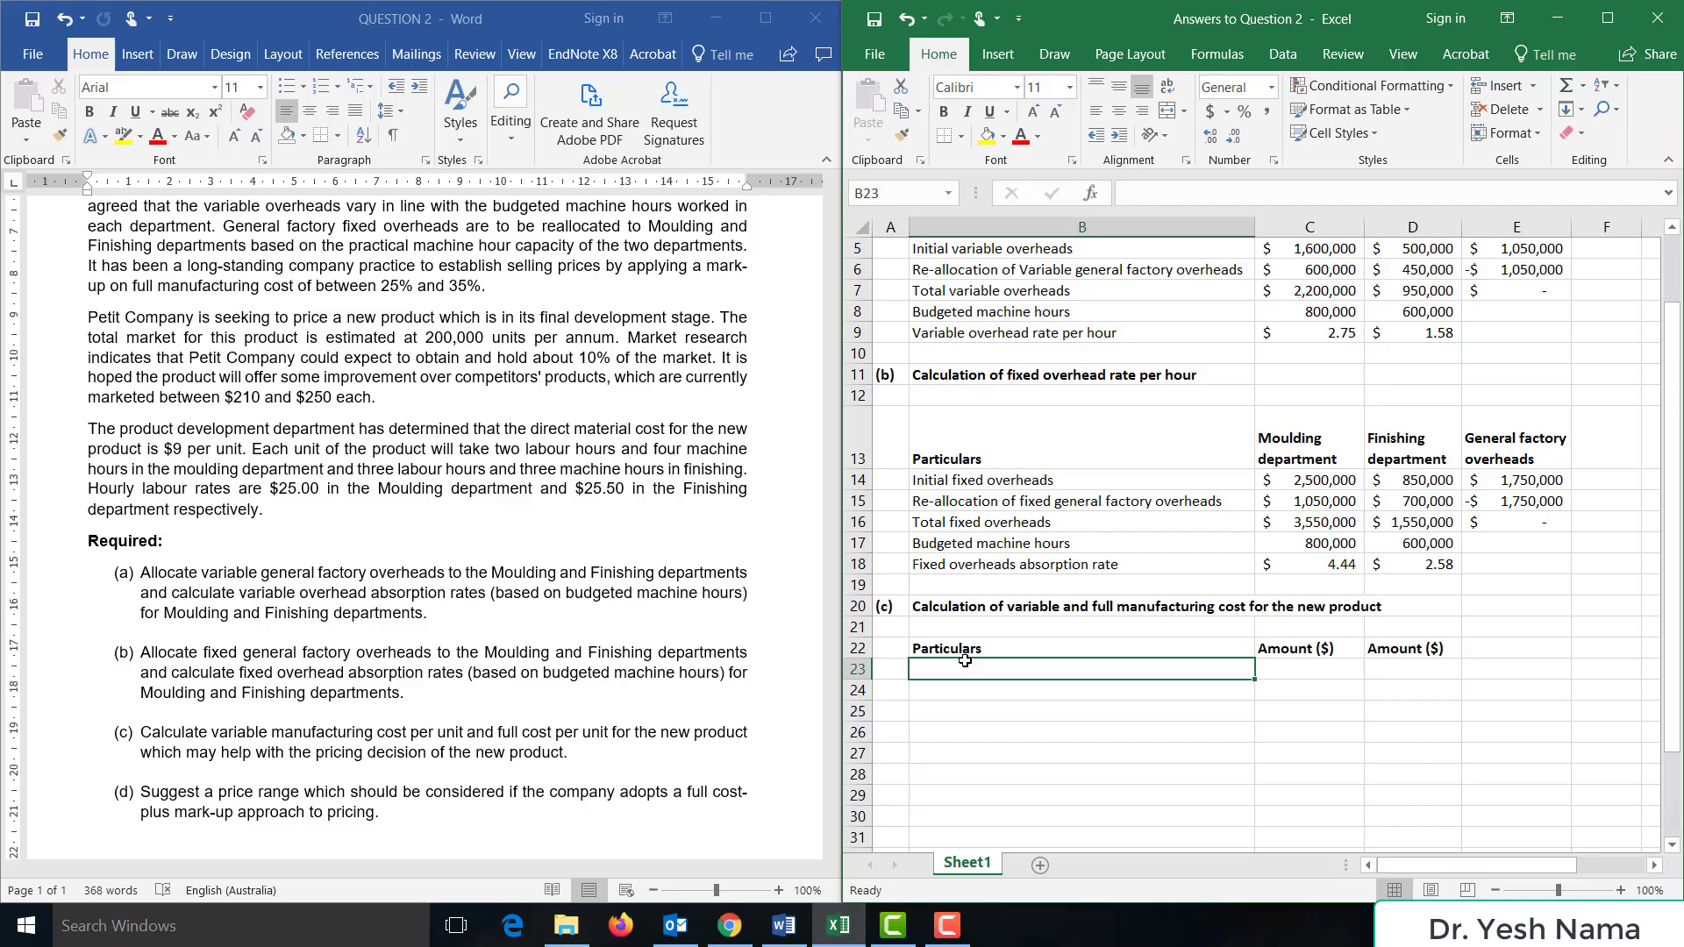
click(725, 434)
scroll(725, 434, up, 1)
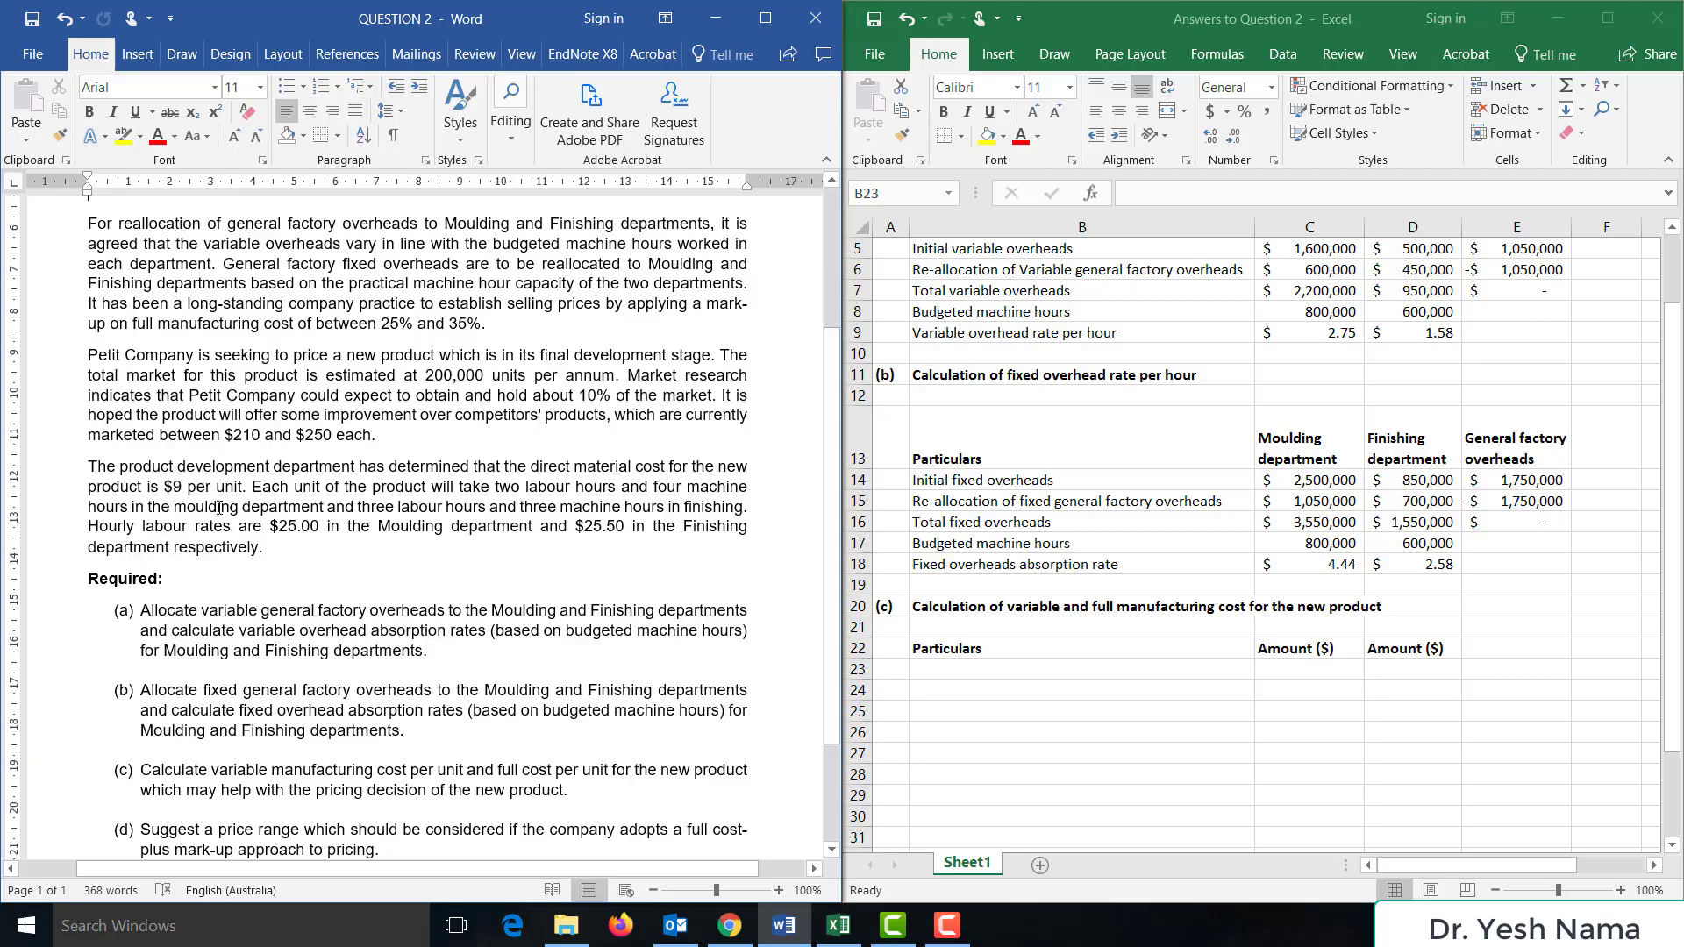
- Back in Excel, label row 23 "Direct materials cost per unit" and enter 9 in its second Amount ($) column, D23
click(977, 673)
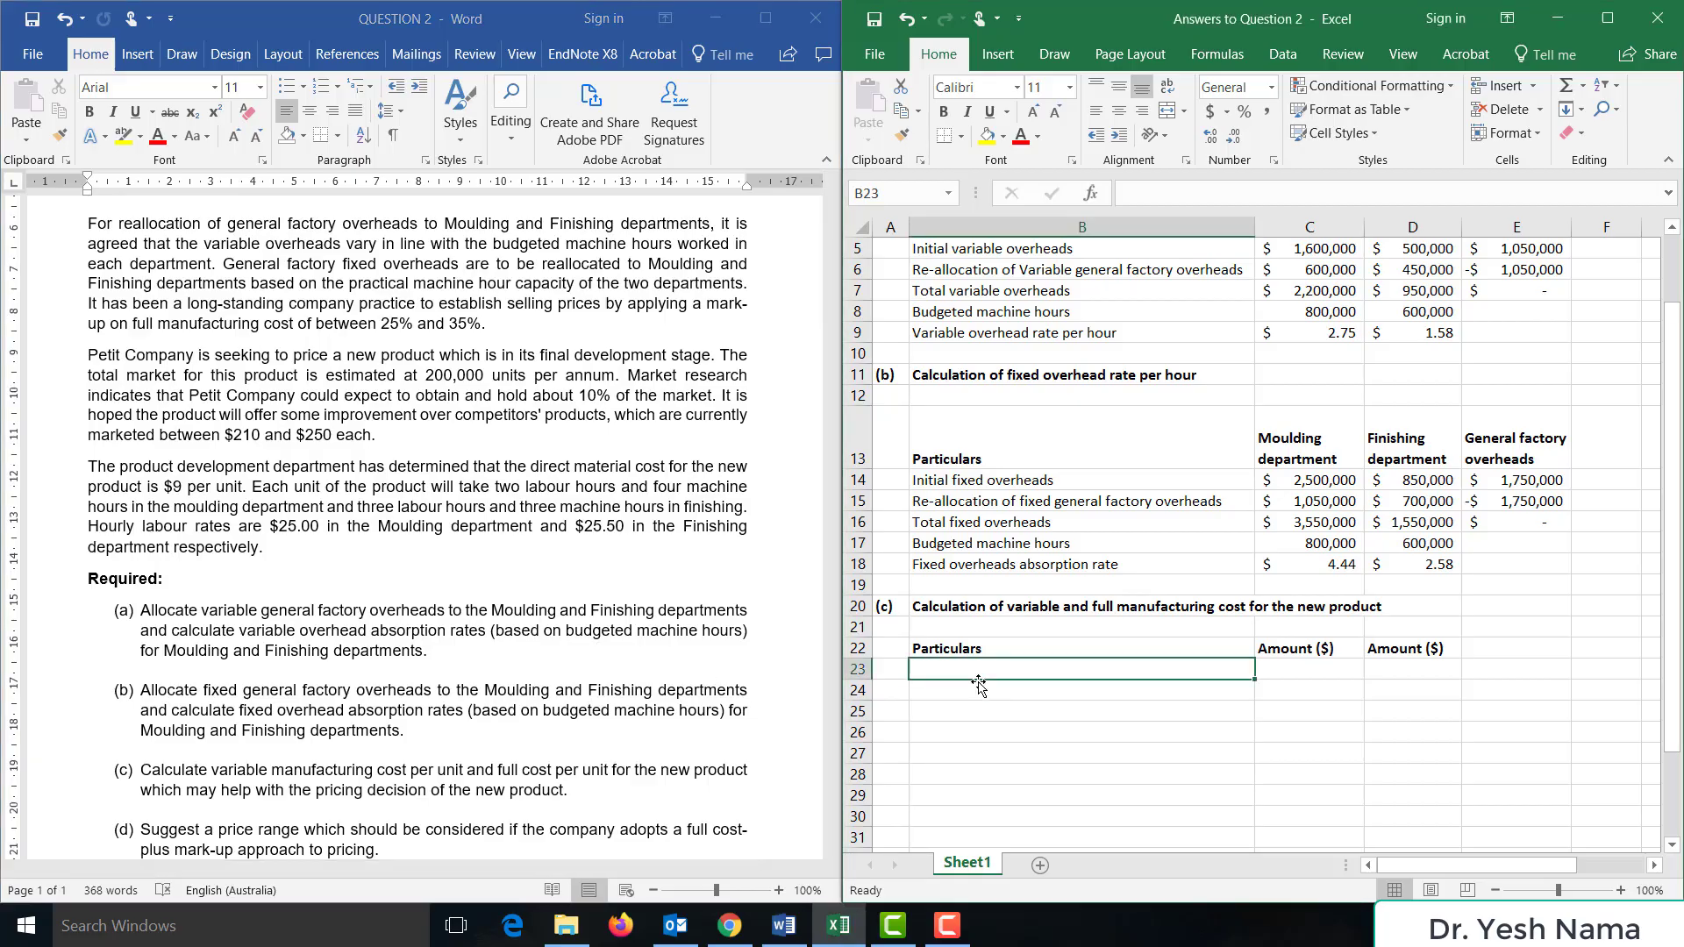
text(Direct materi)
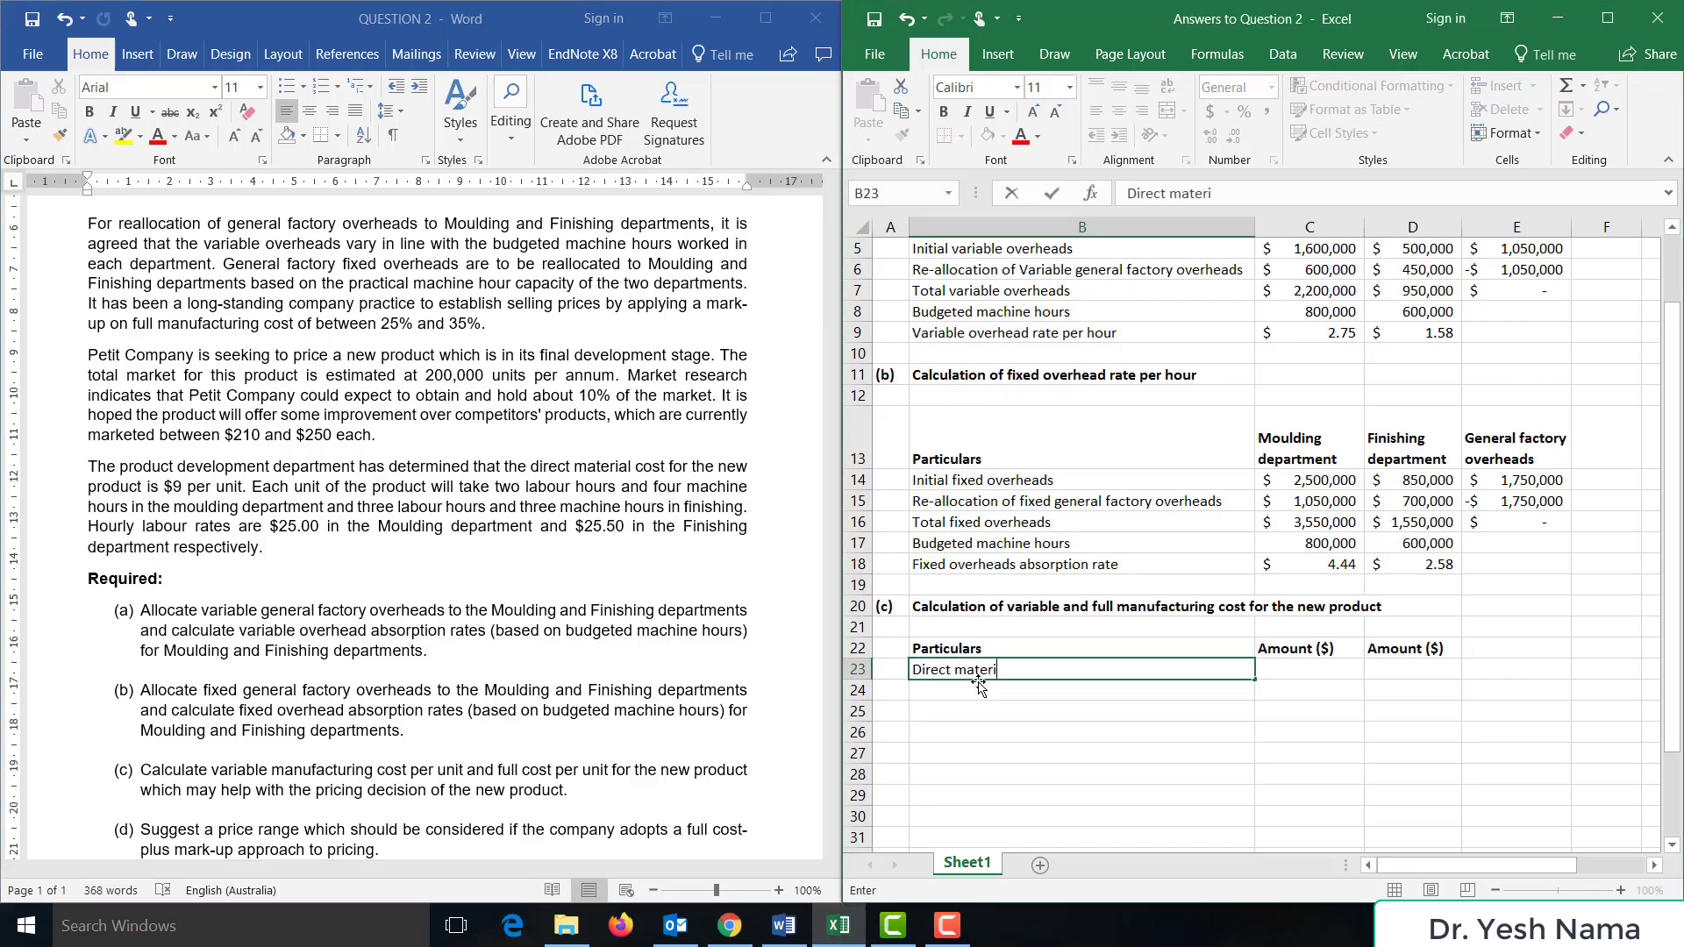
text(als cost per unit)
key(Tab)
key(Tab)
text(9)
key(Return)
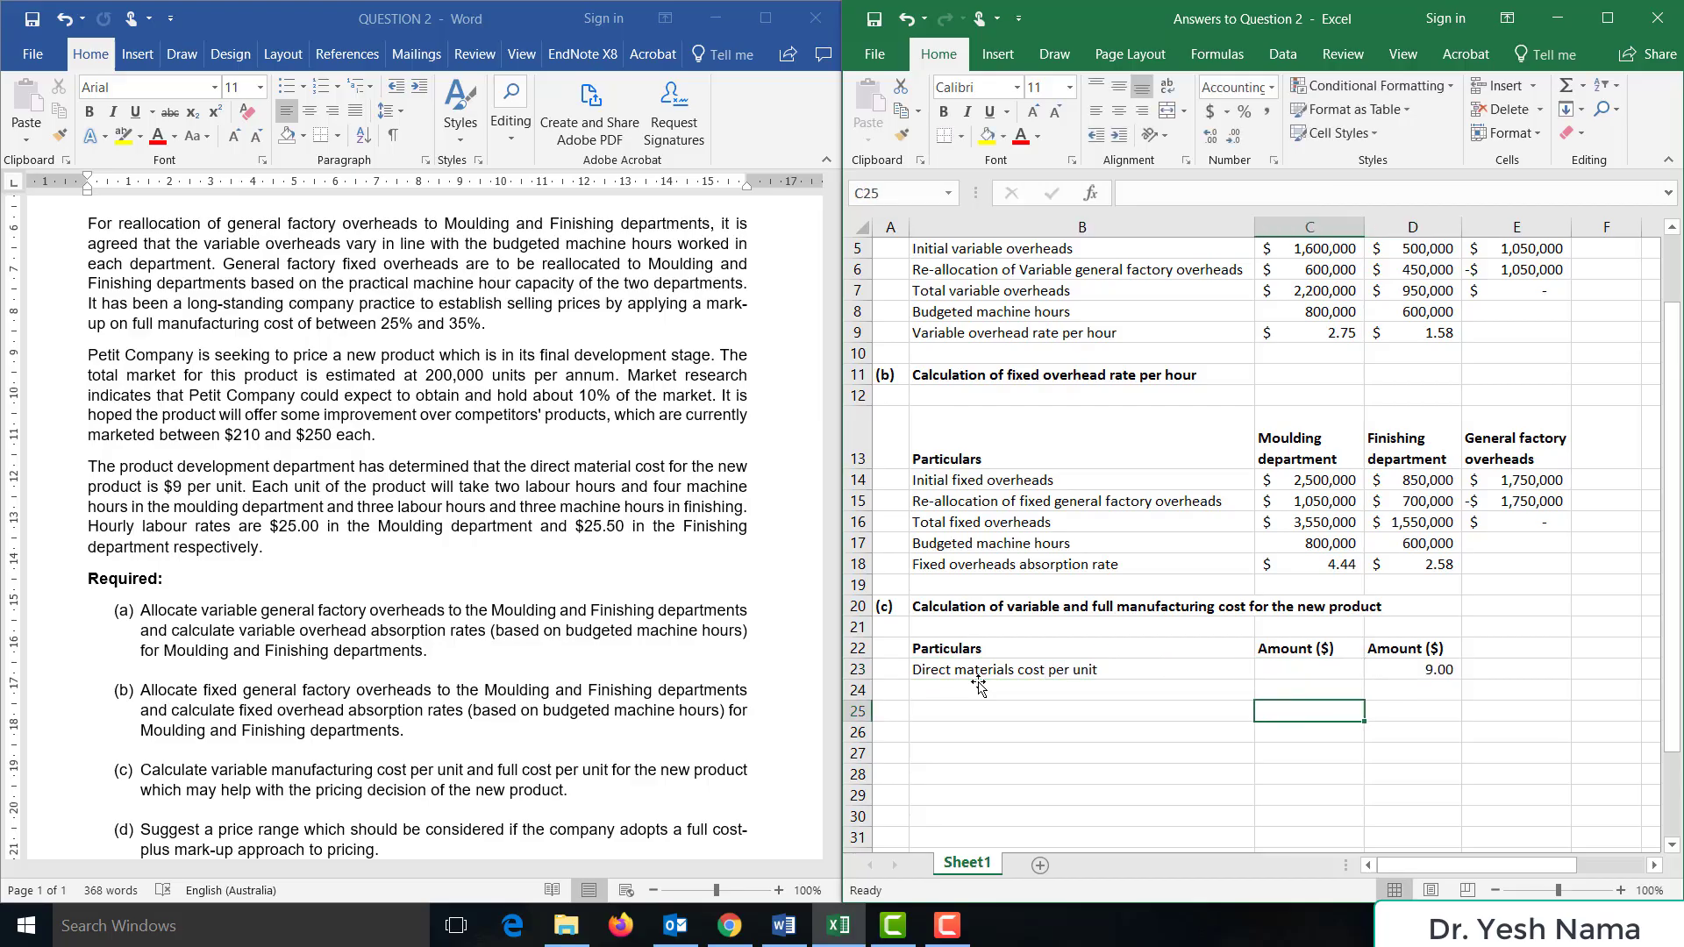
- Enter "Direct labour cost per unit" in B24 and underline it as a subheading
key(Left)
key(Up)
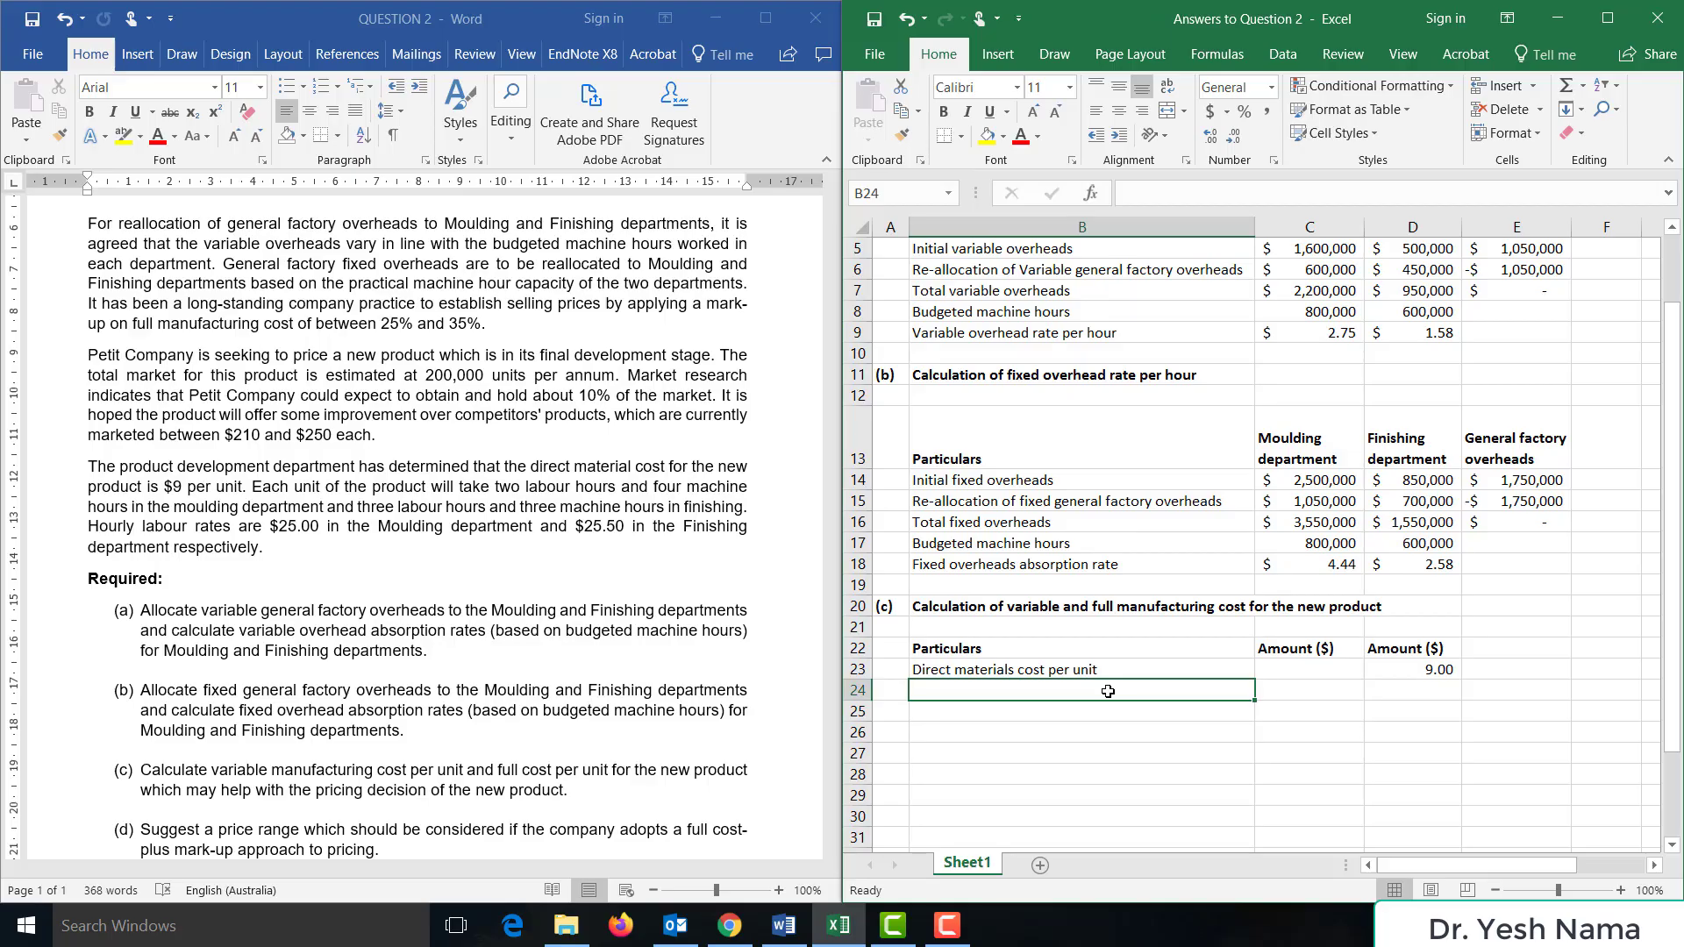
text(Direct labour)
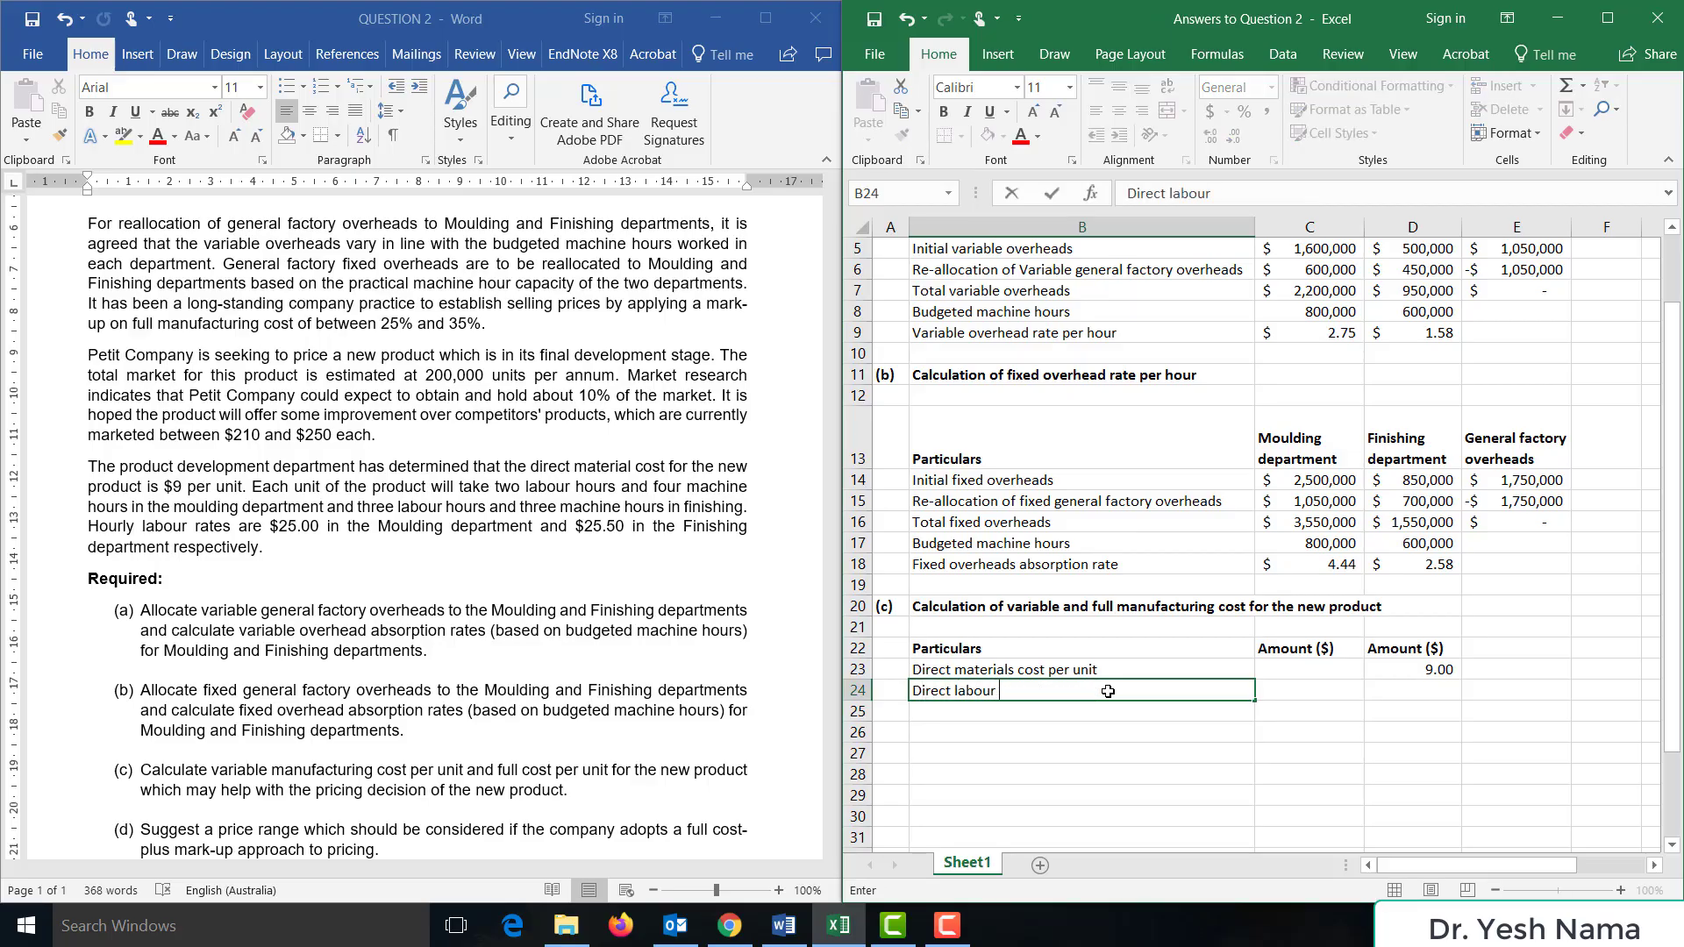
text( cost per unit)
key(Return)
key(Up)
key(ctrl+b)
key(ctrl+b)
key(ctrl+u)
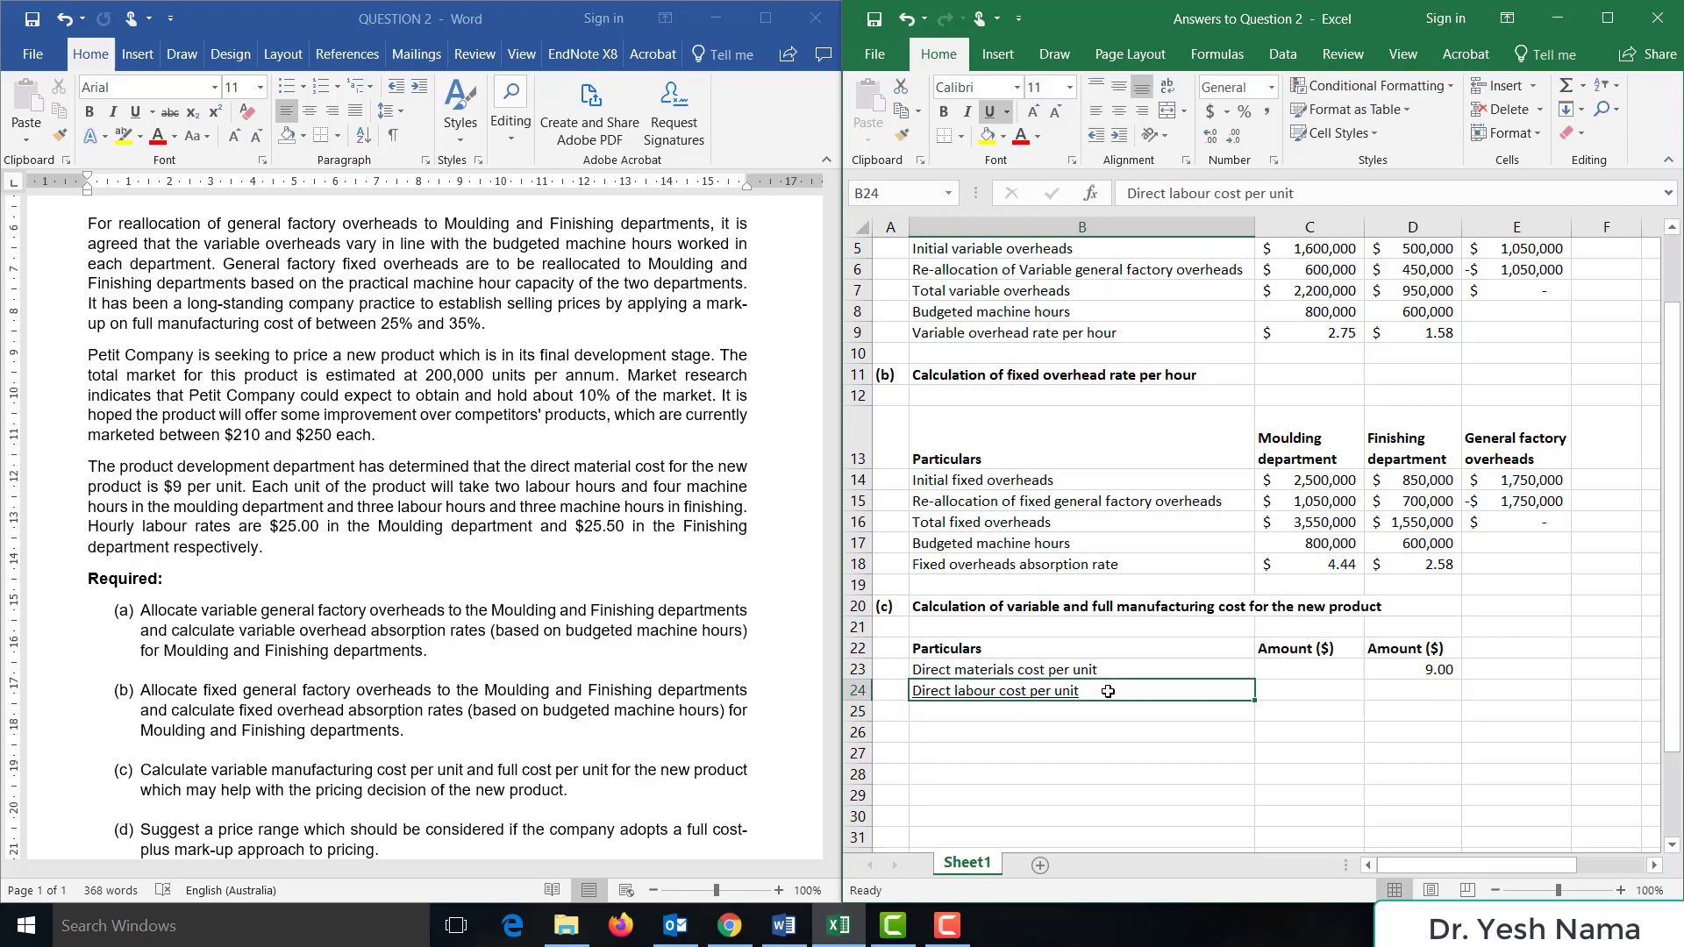
- Label row 25 "Moulding department ($25 x 2 hours)" and calculate its labour cost in C25 with =25*2
key(Down)
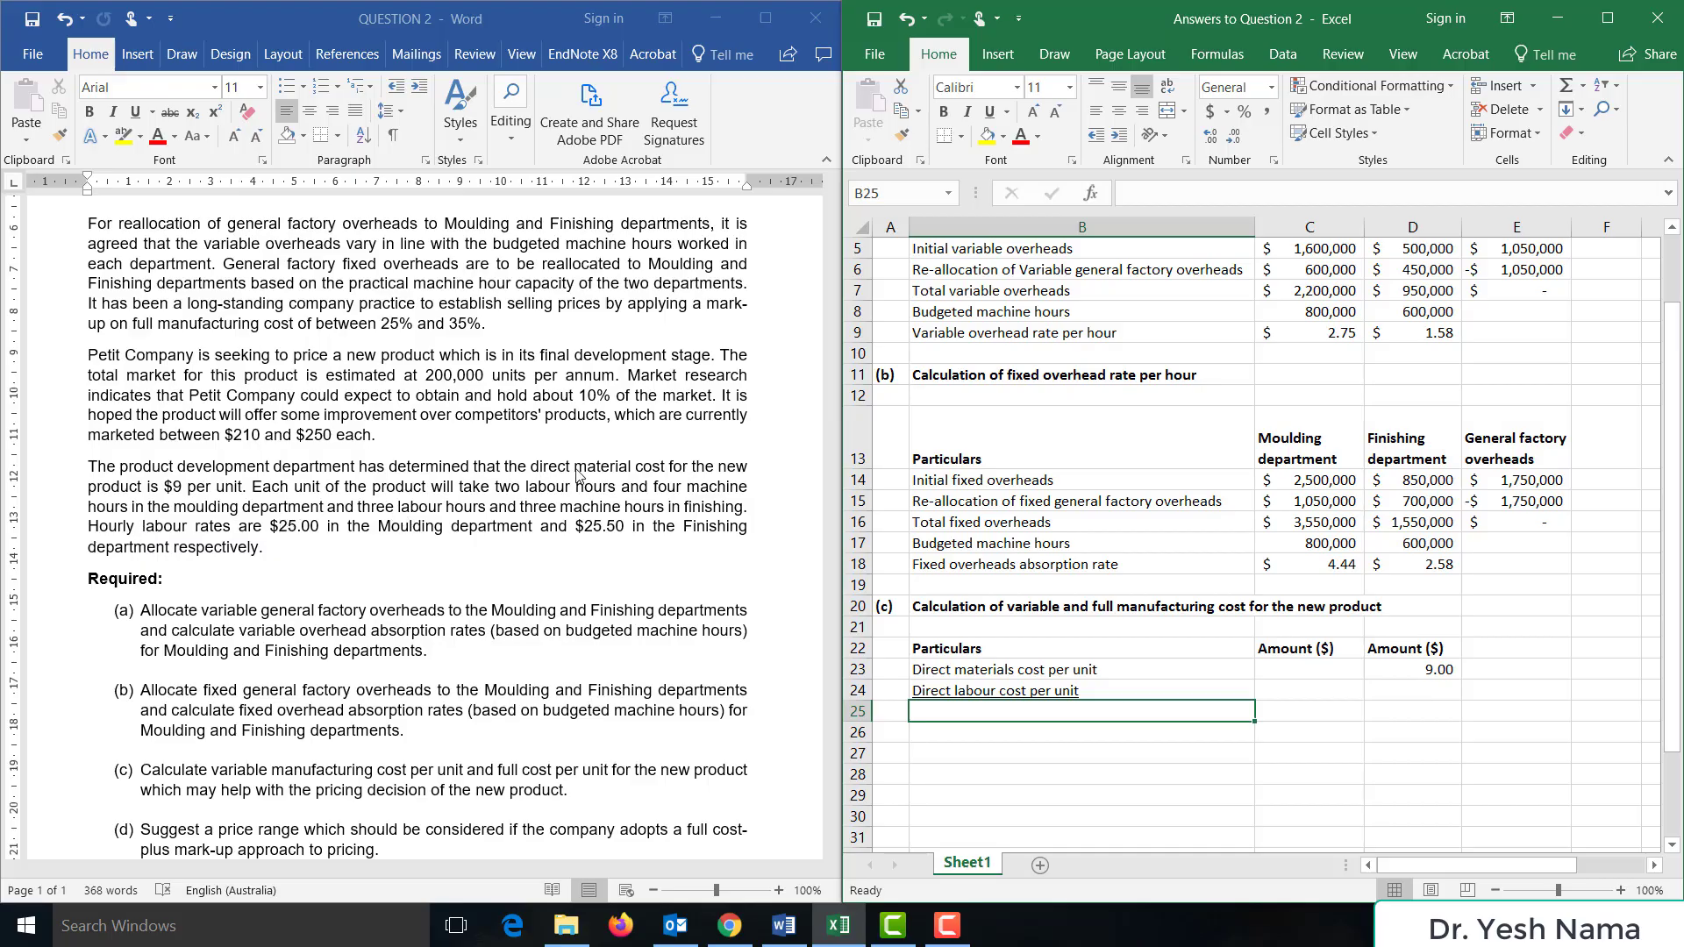
text(Moulding department ()
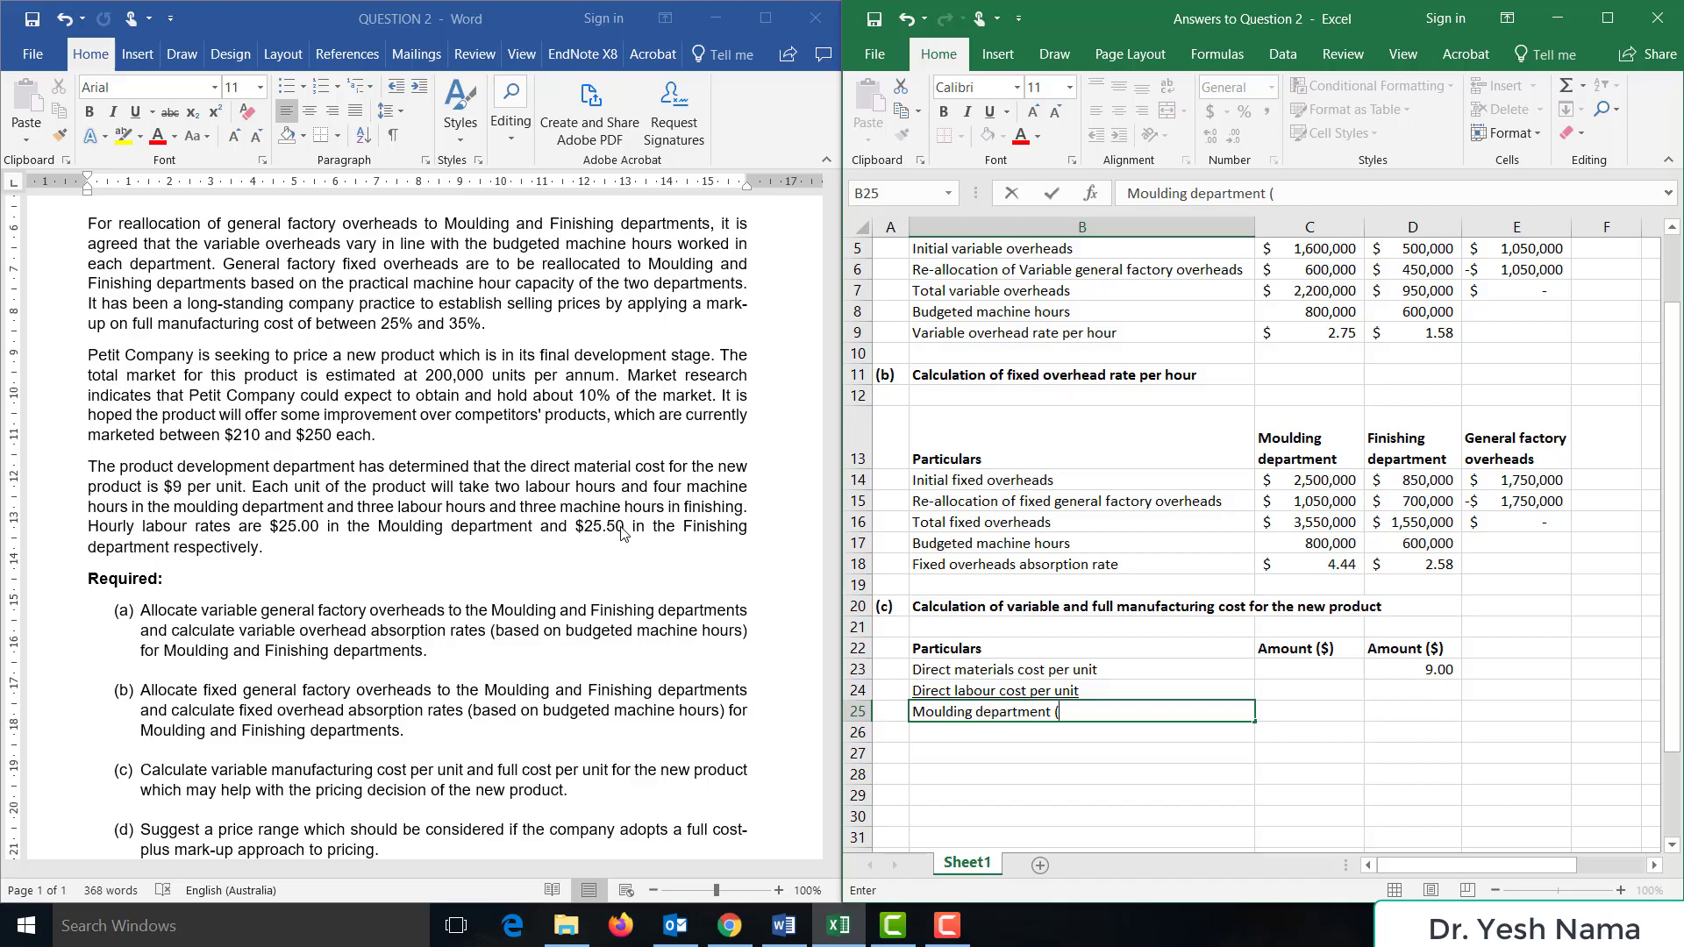
text($25 x 2 hours))
key(Tab)
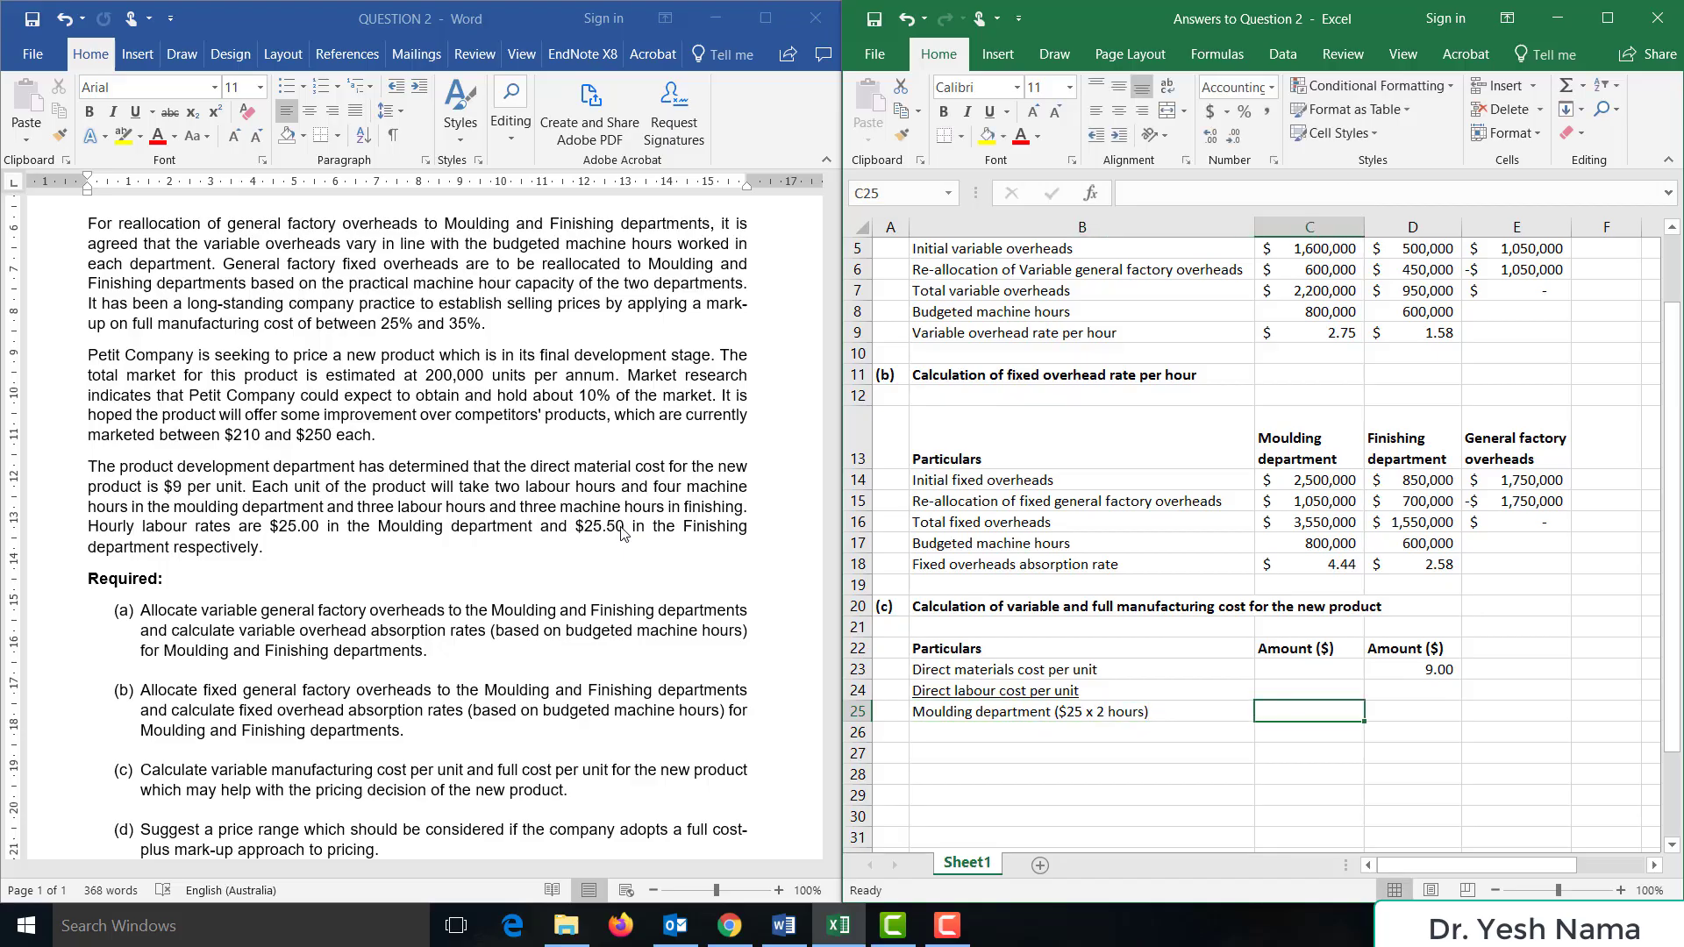
text(=25*)
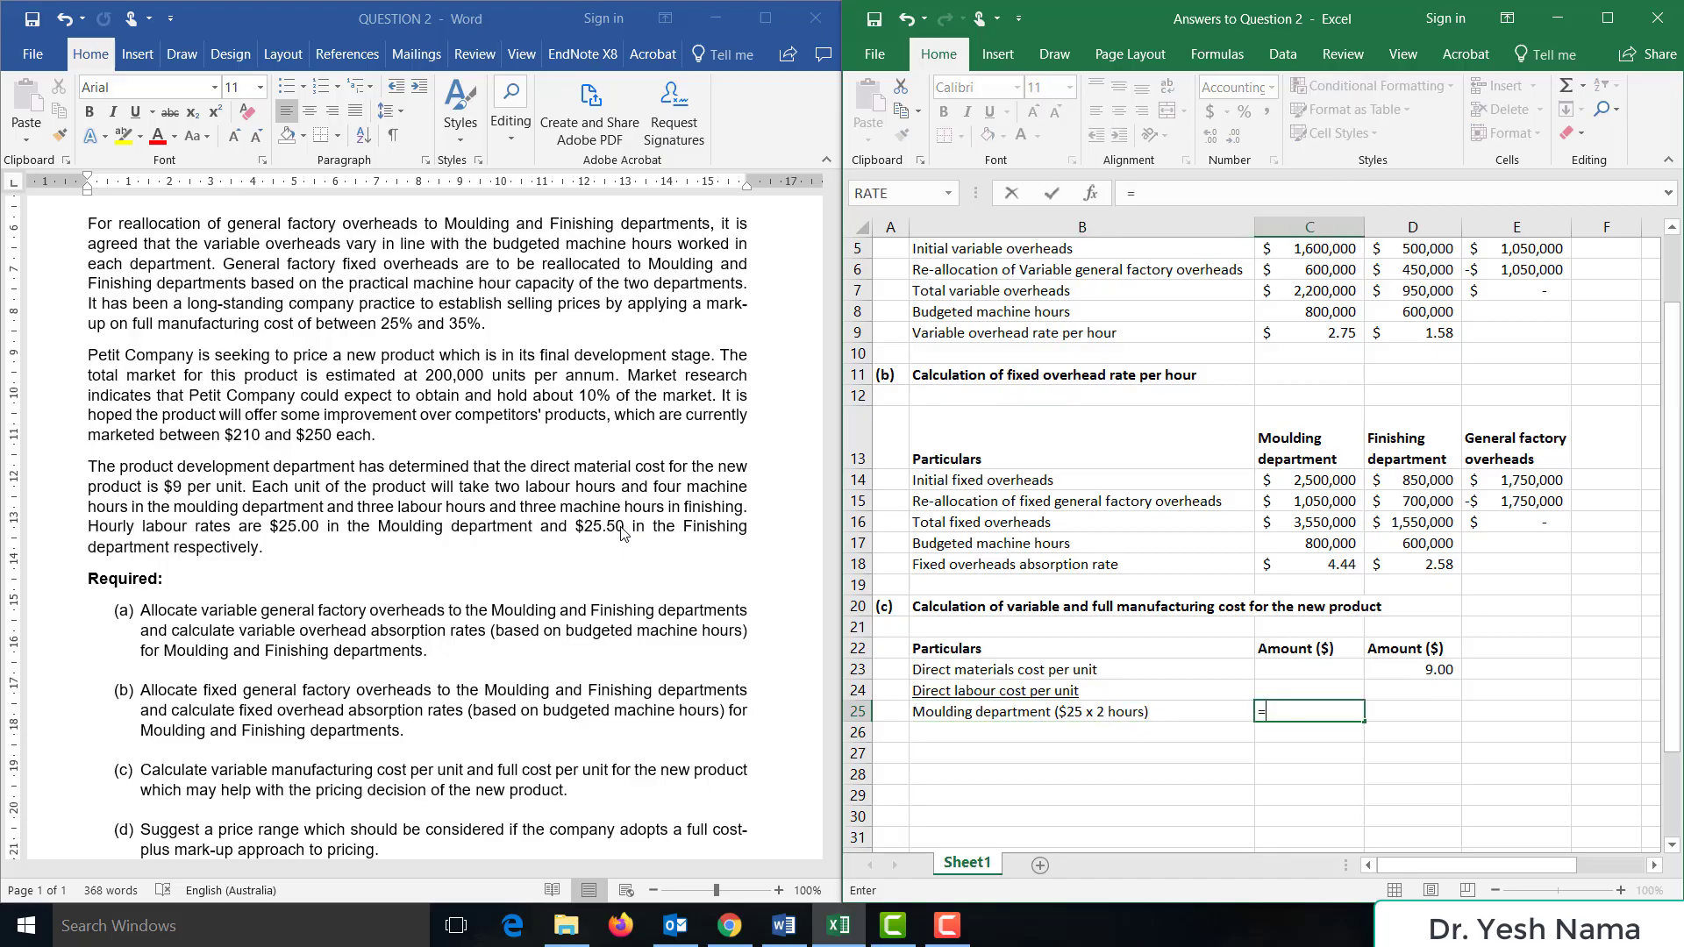
text(2)
key(Return)
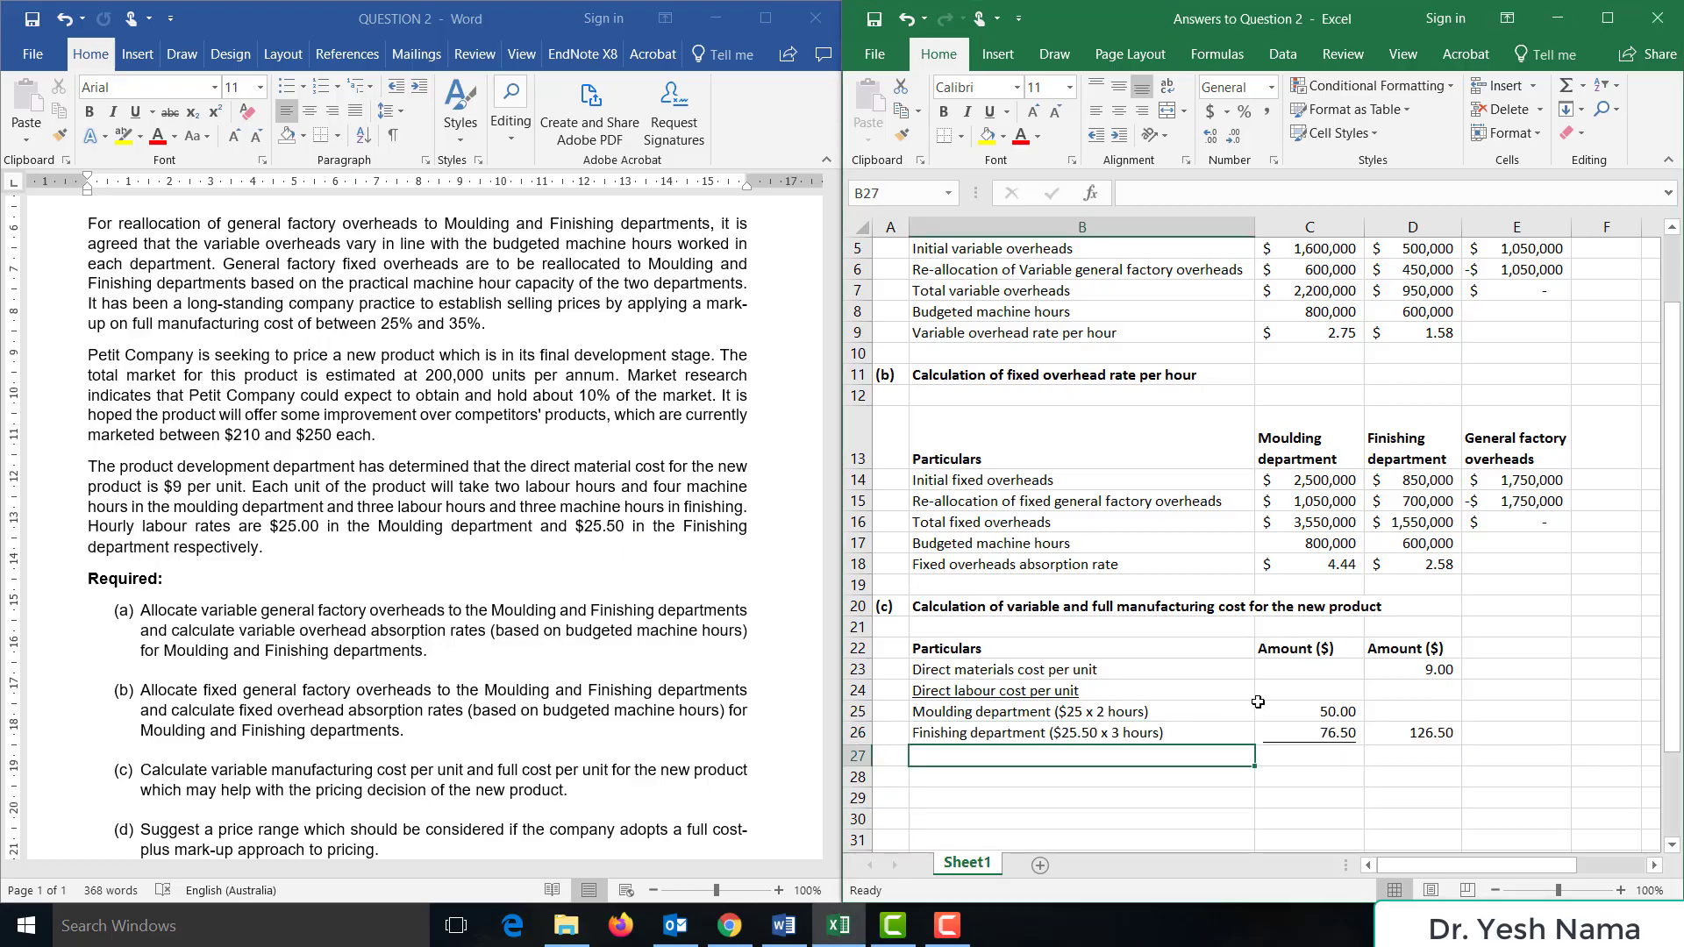
- Enter the subheading "Variable overheads" in B27 below the Finishing department labour row
click(1215, 718)
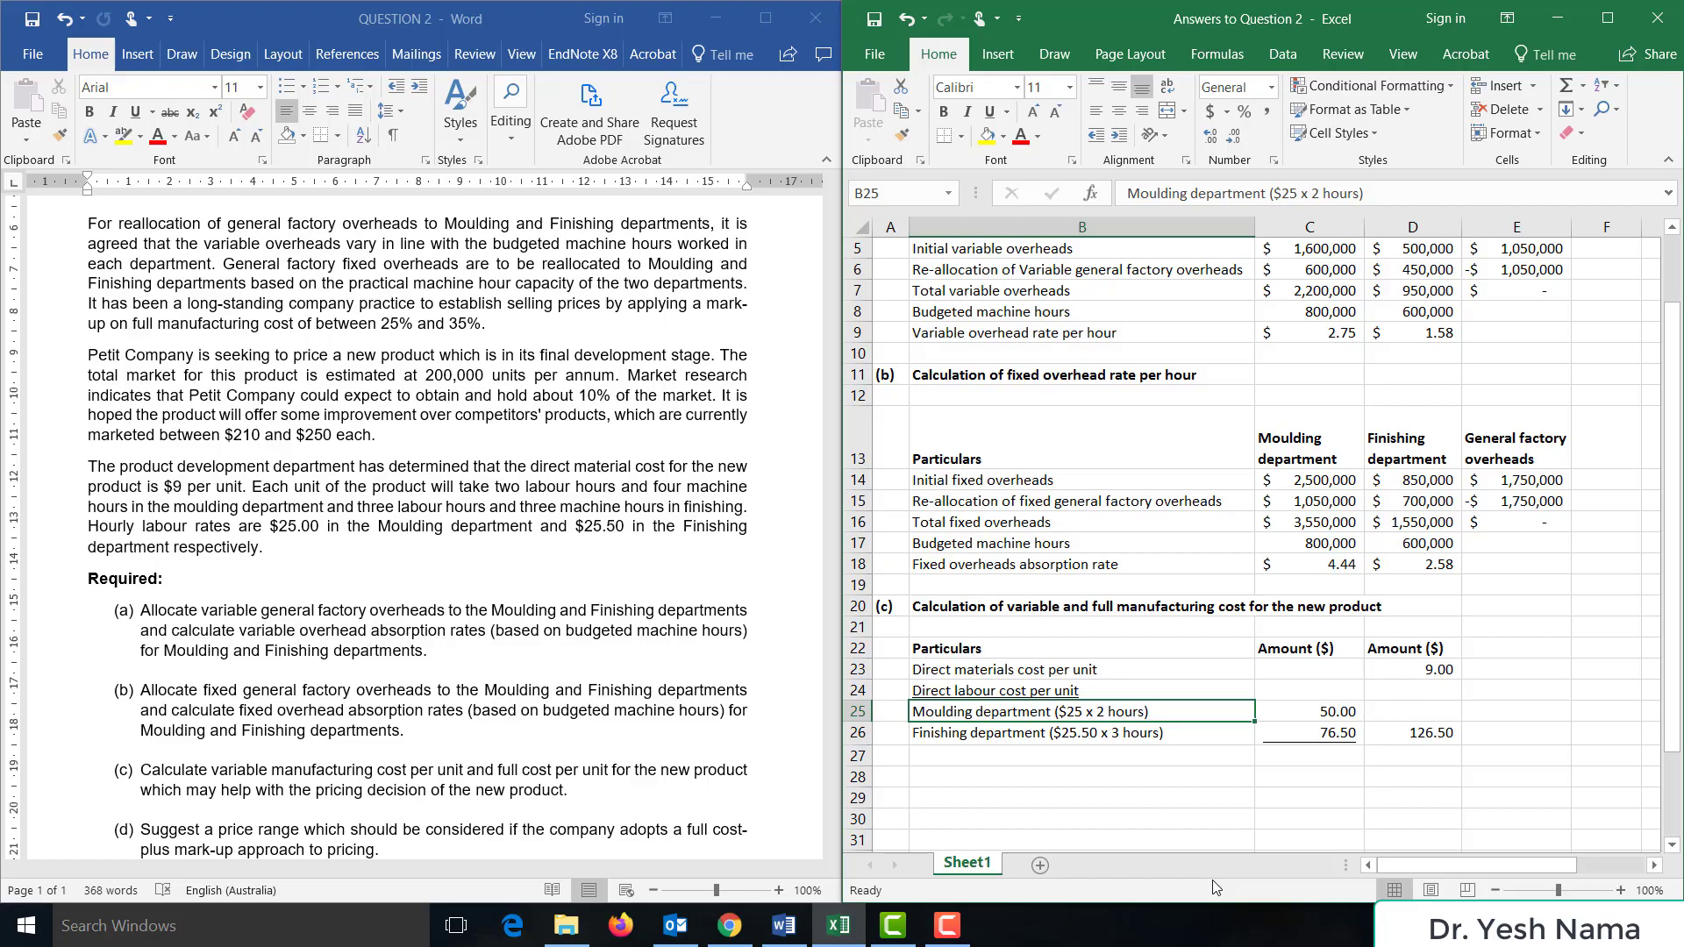
key(Down)
key(Down)
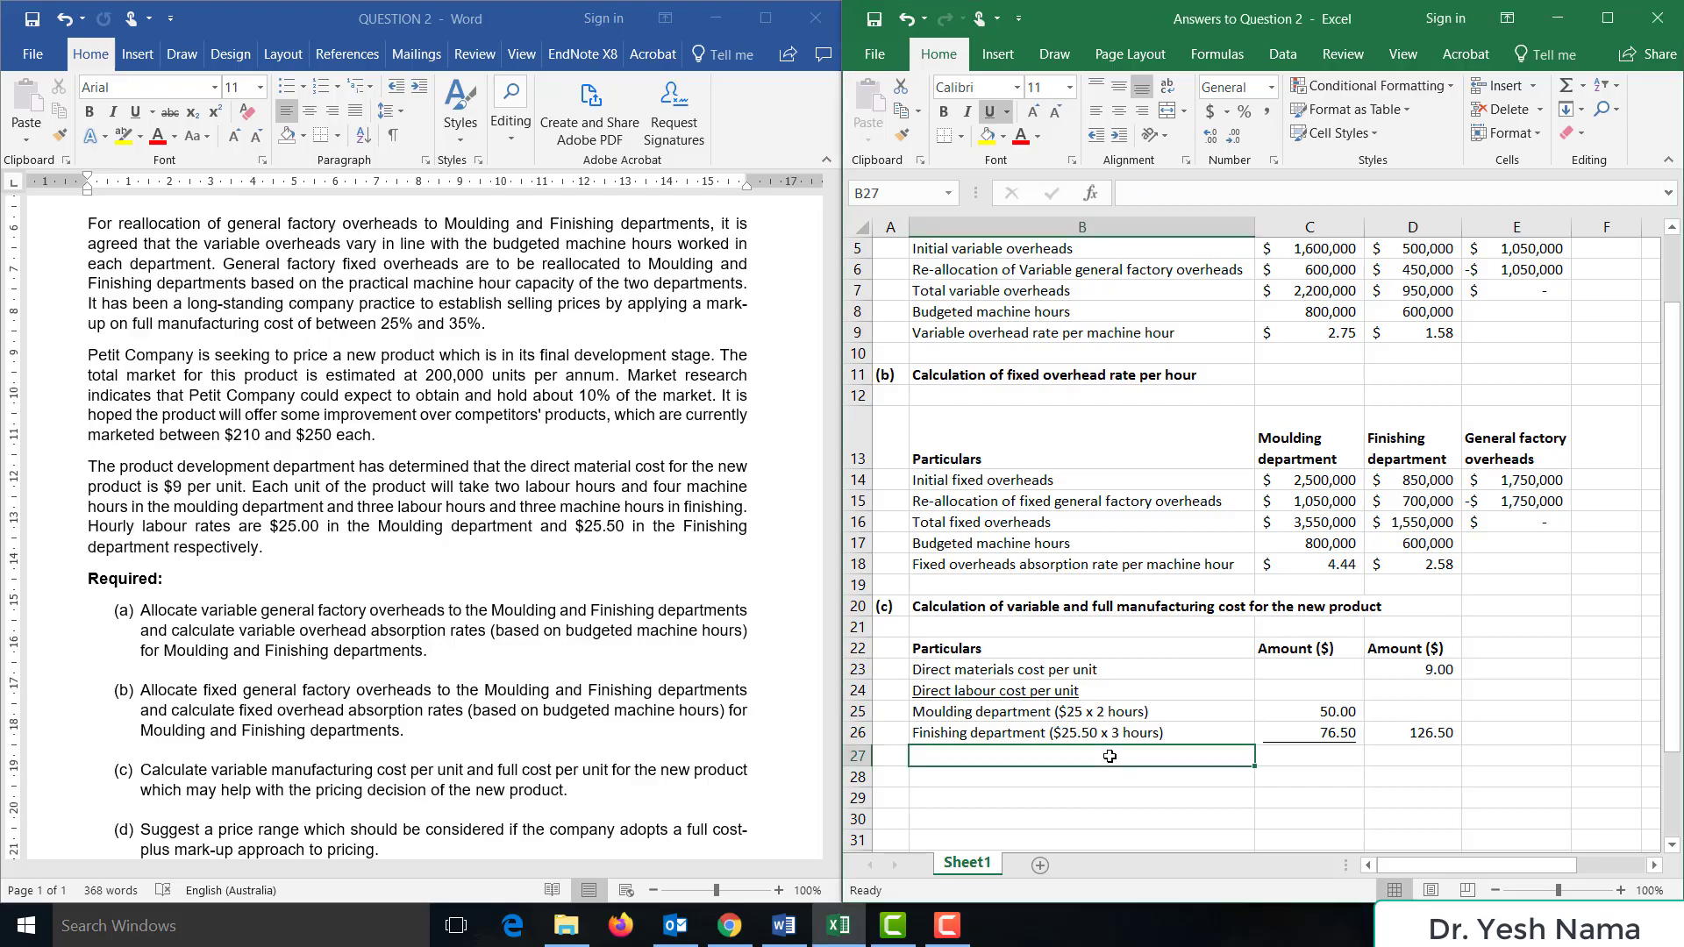
text(V)
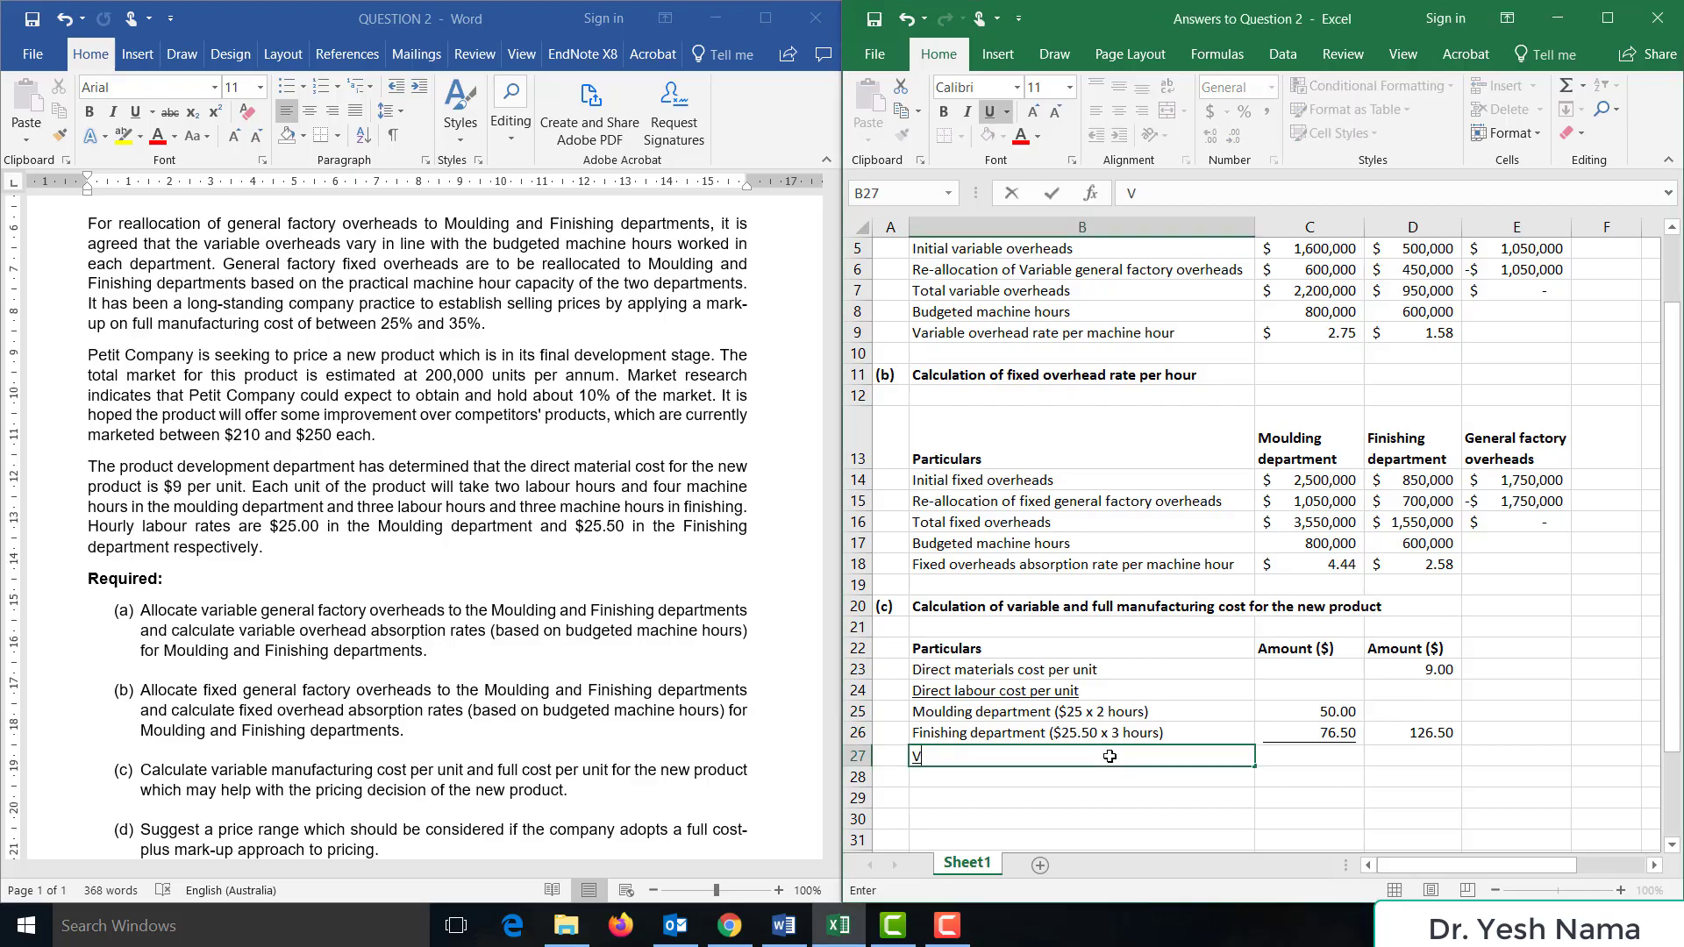
text(ariable overheads)
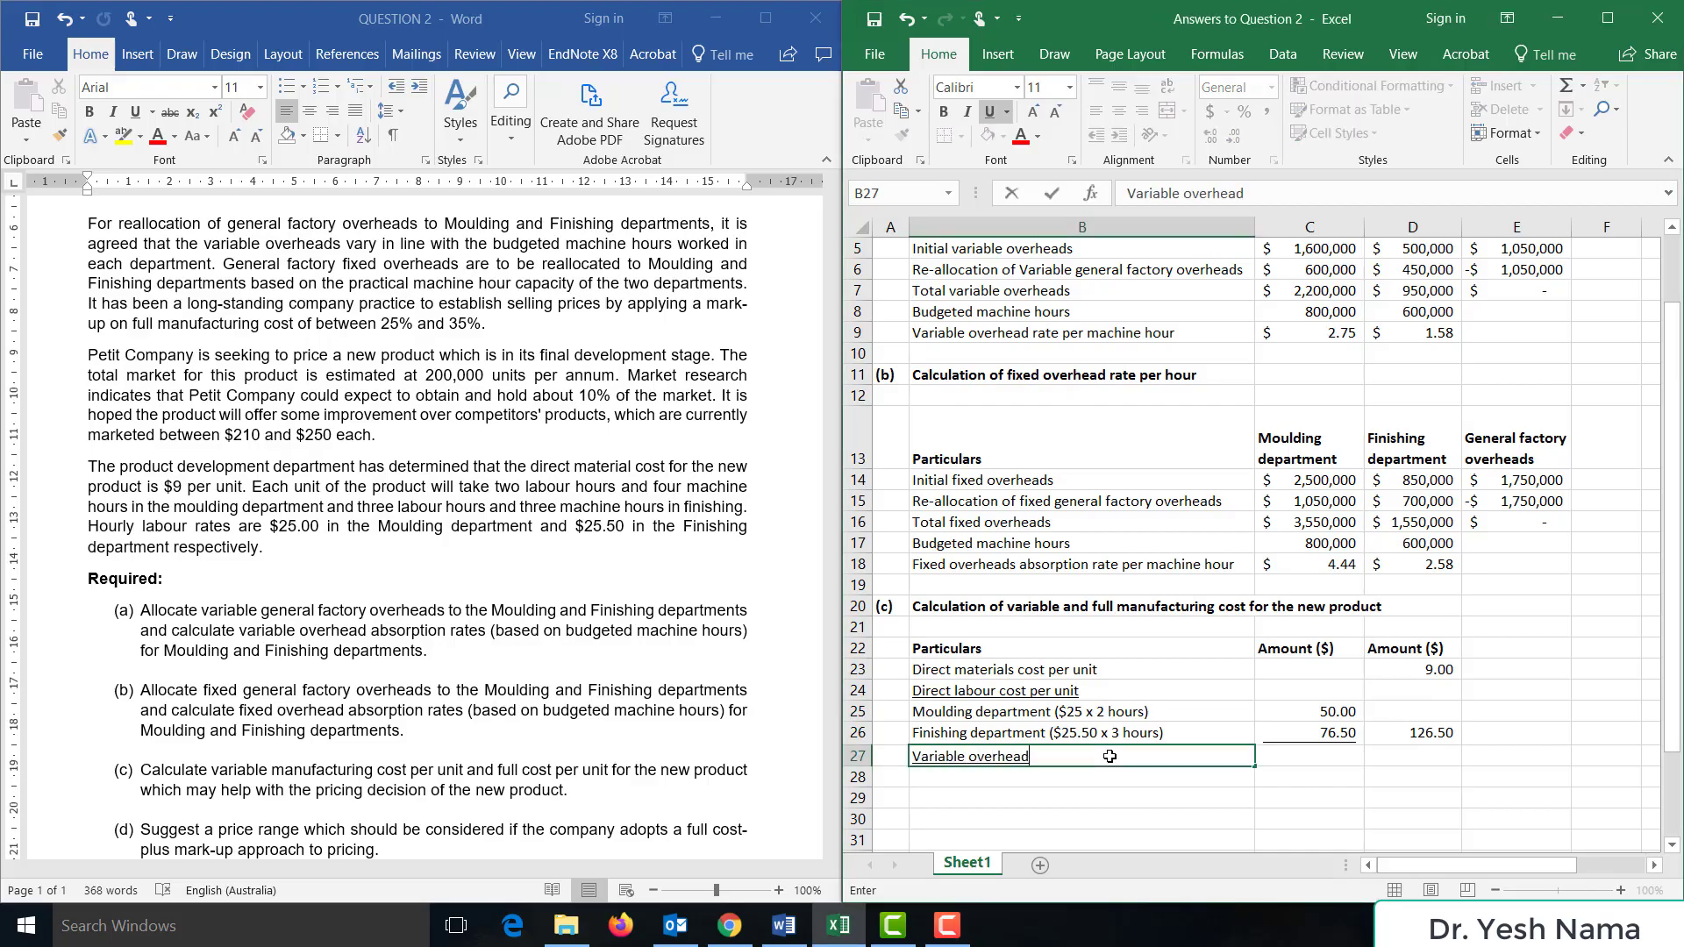
key(Return)
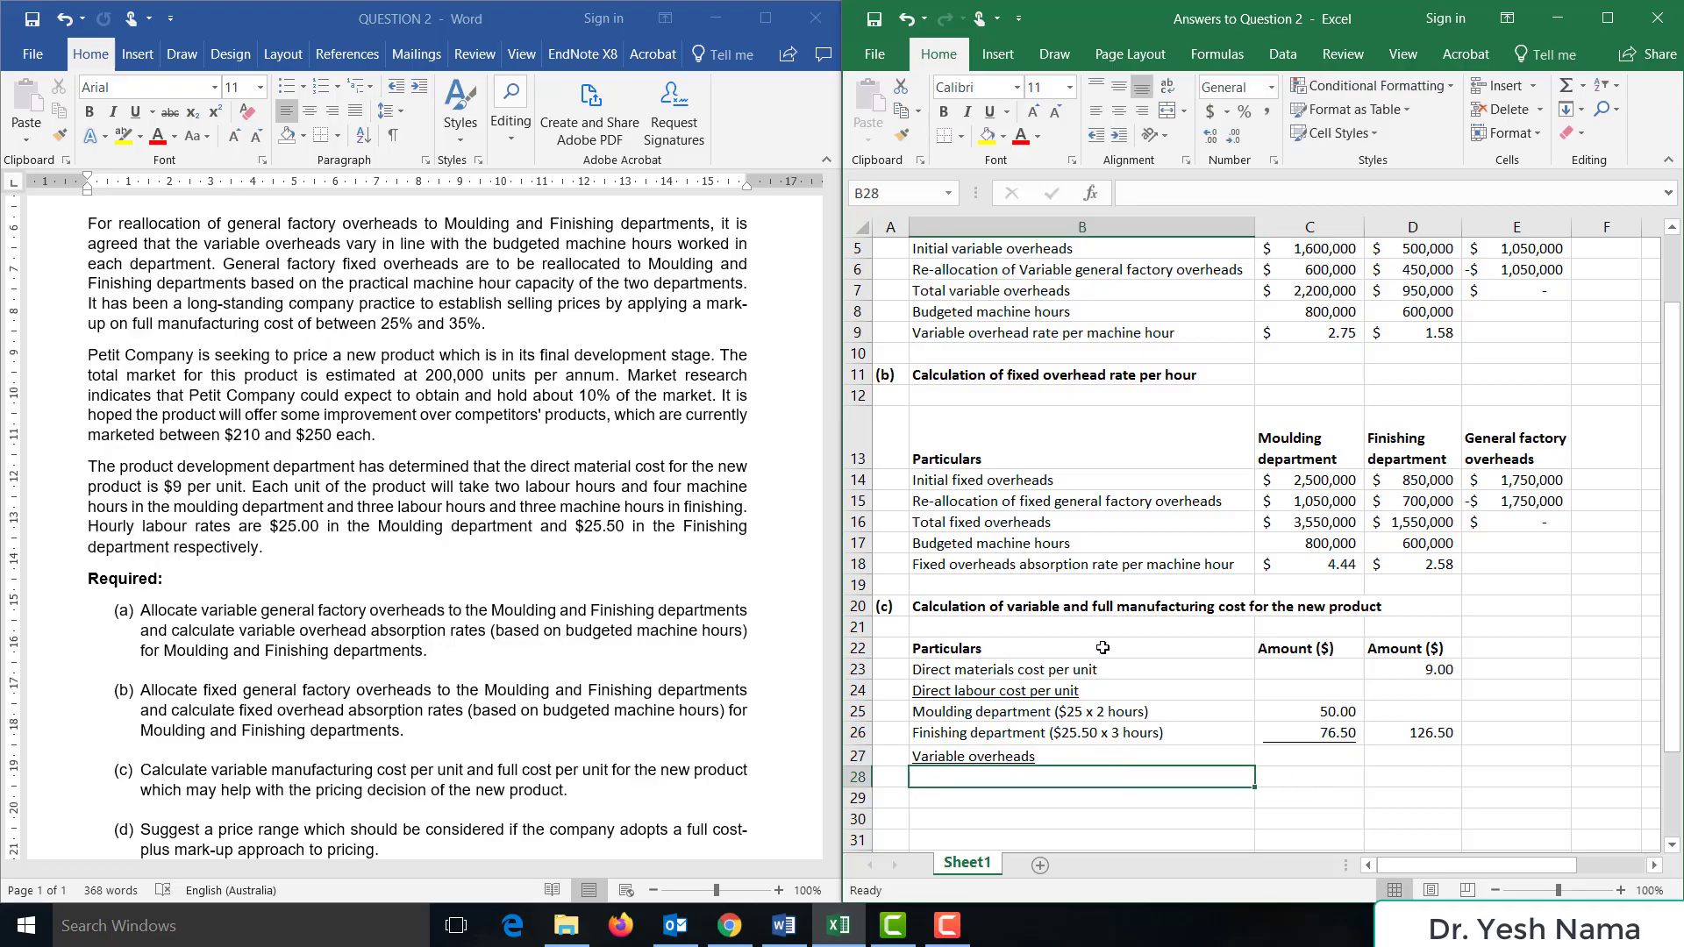
- Review the Moulding and Finishing variable overhead rates per machine hour in C9 and D9
click(1314, 332)
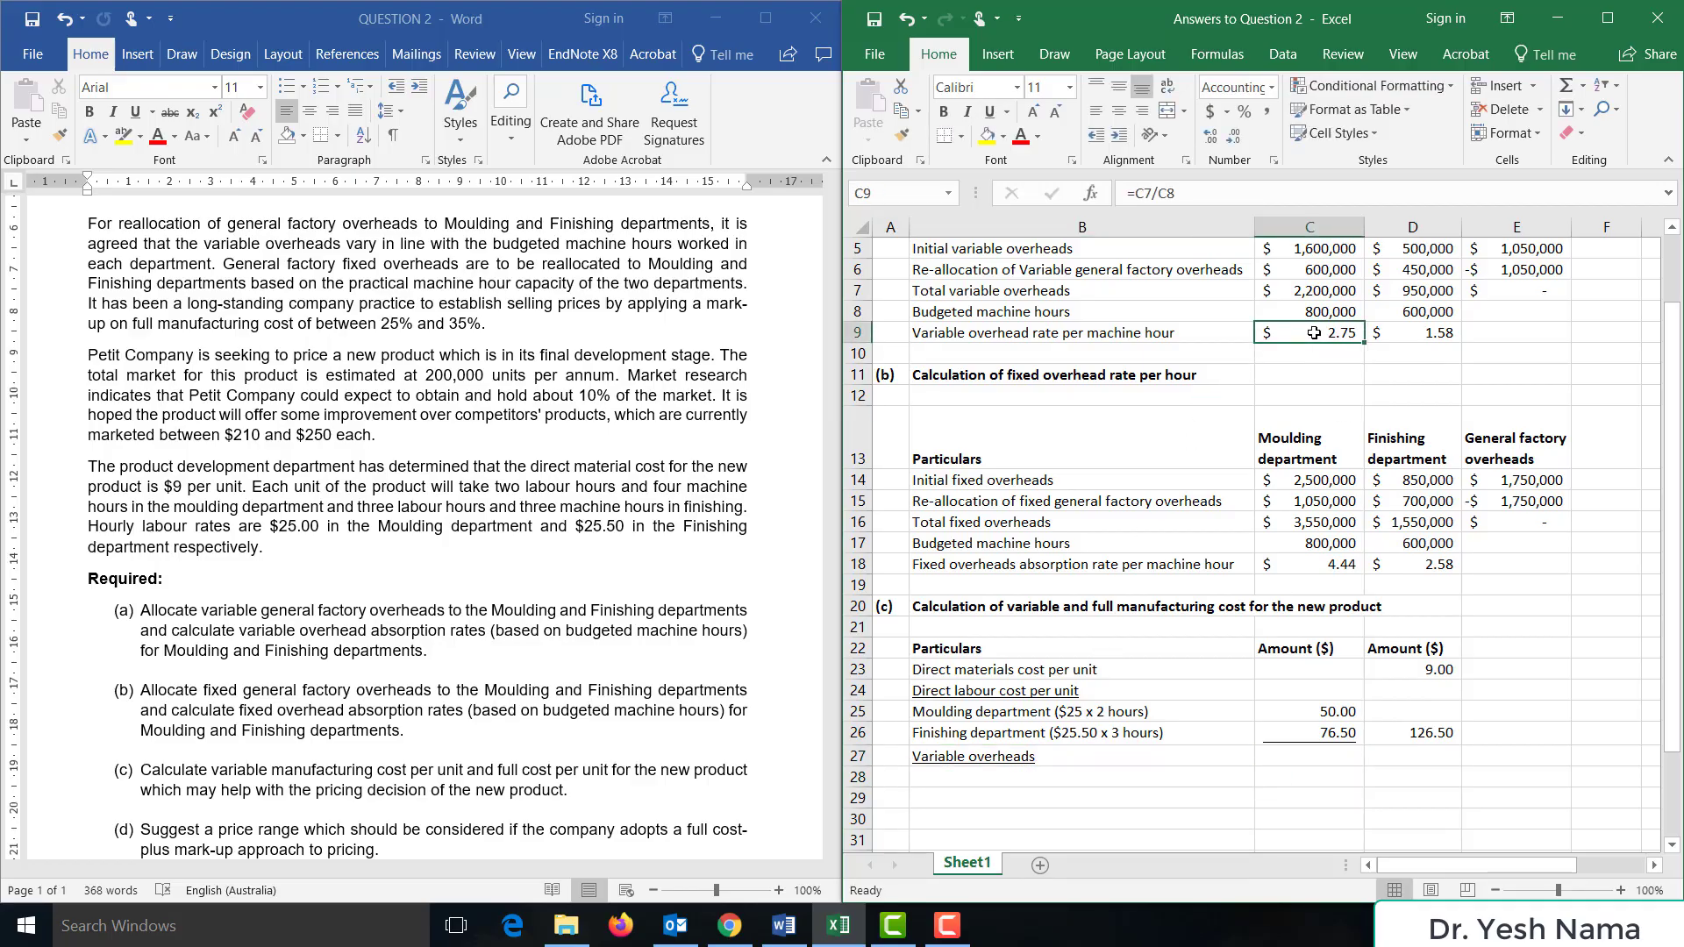
scroll(1362, 333, up, 2)
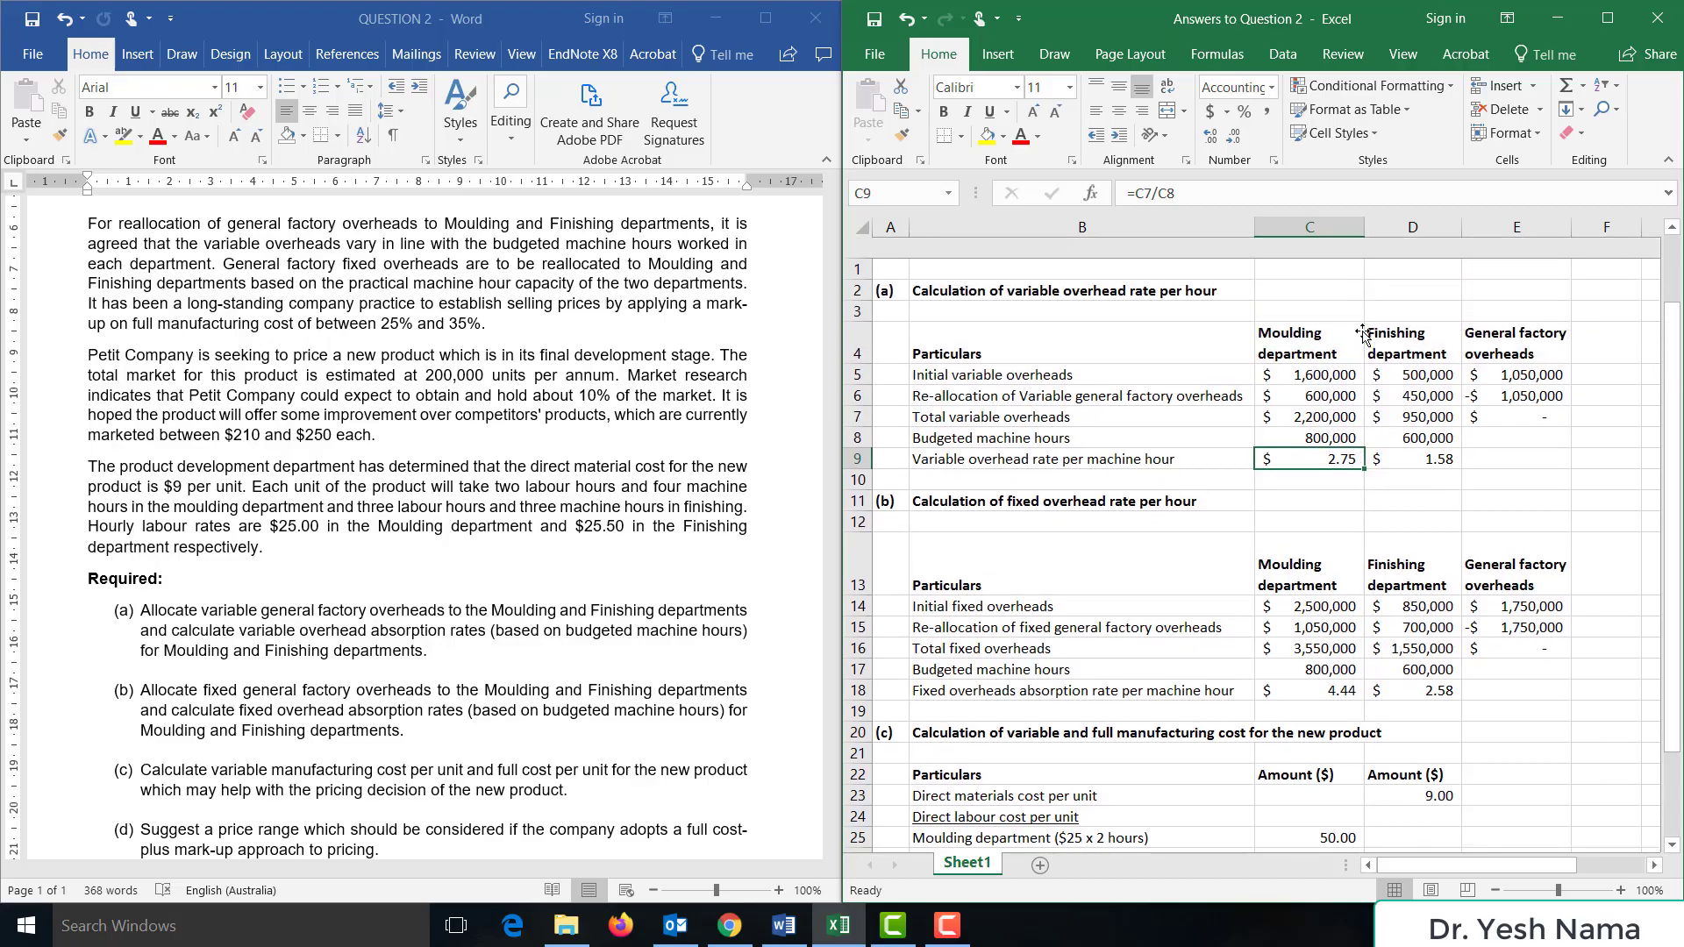
scroll(1362, 333, down, 2)
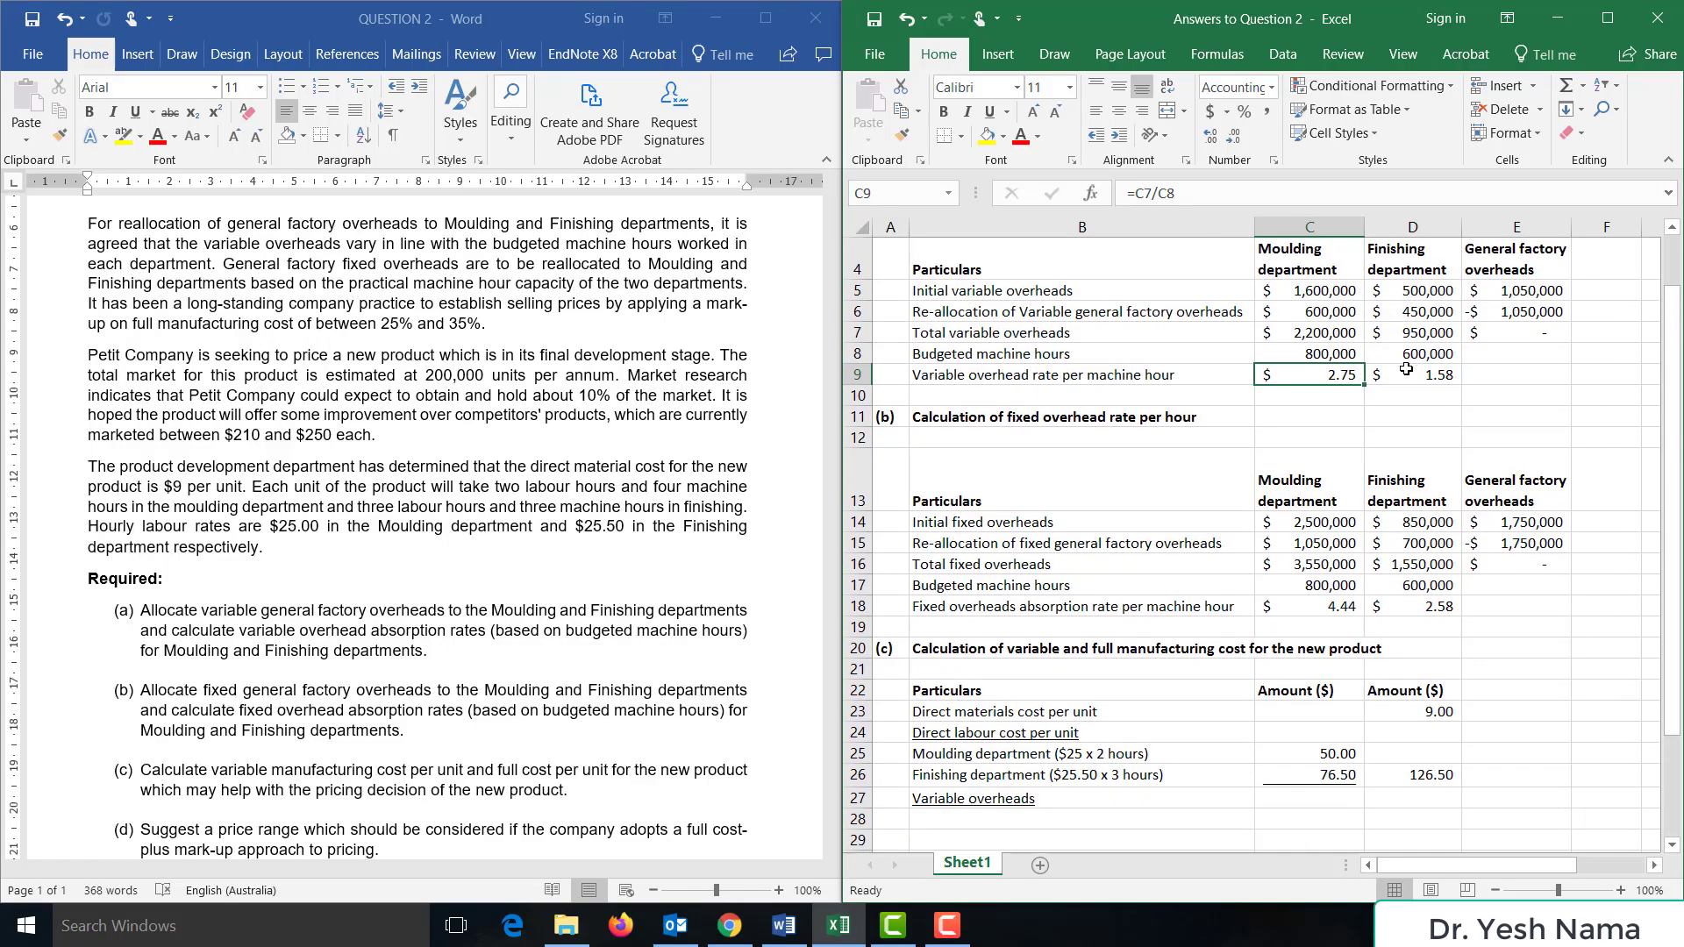
click(1406, 369)
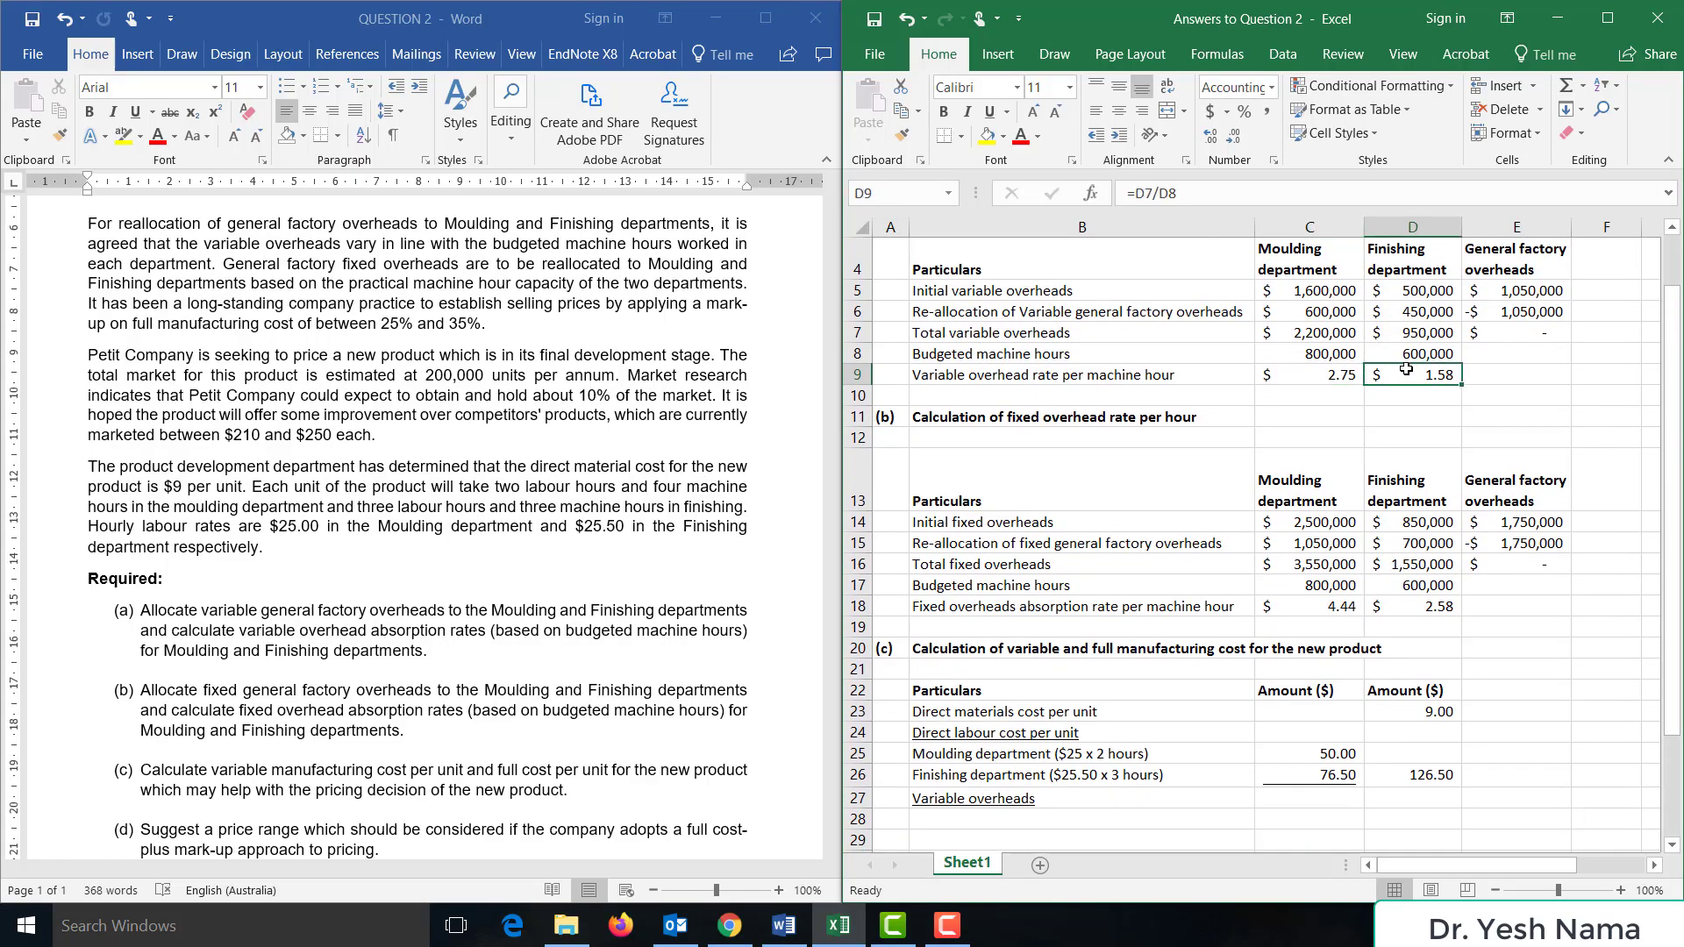
click(967, 818)
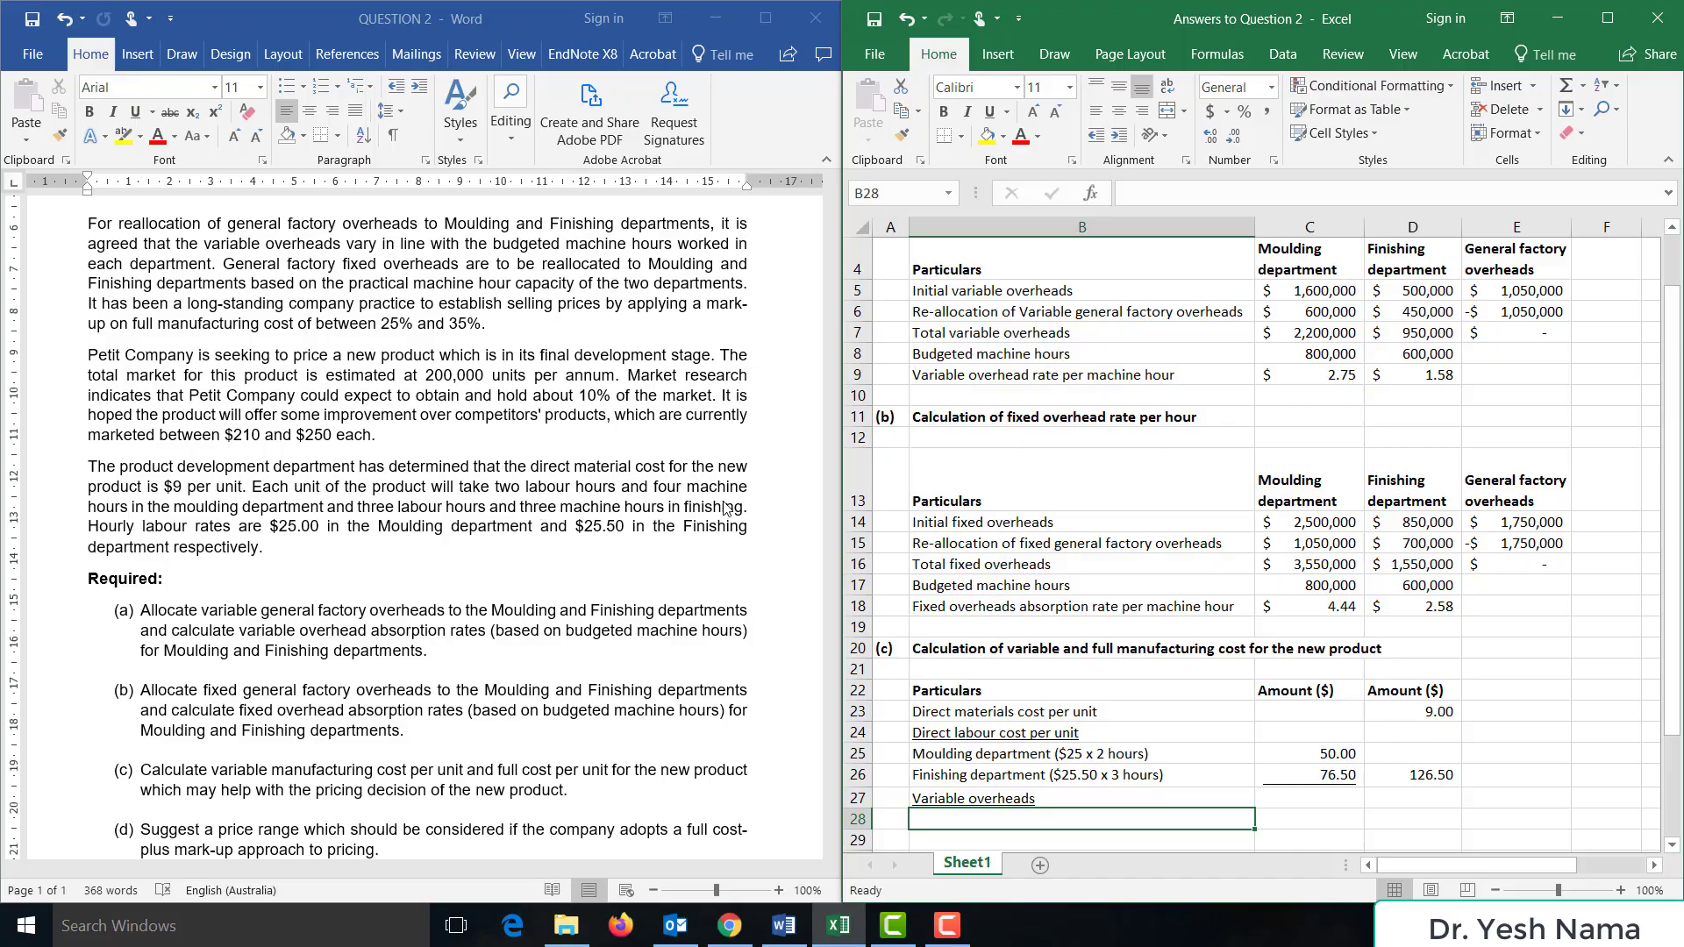
click(1338, 383)
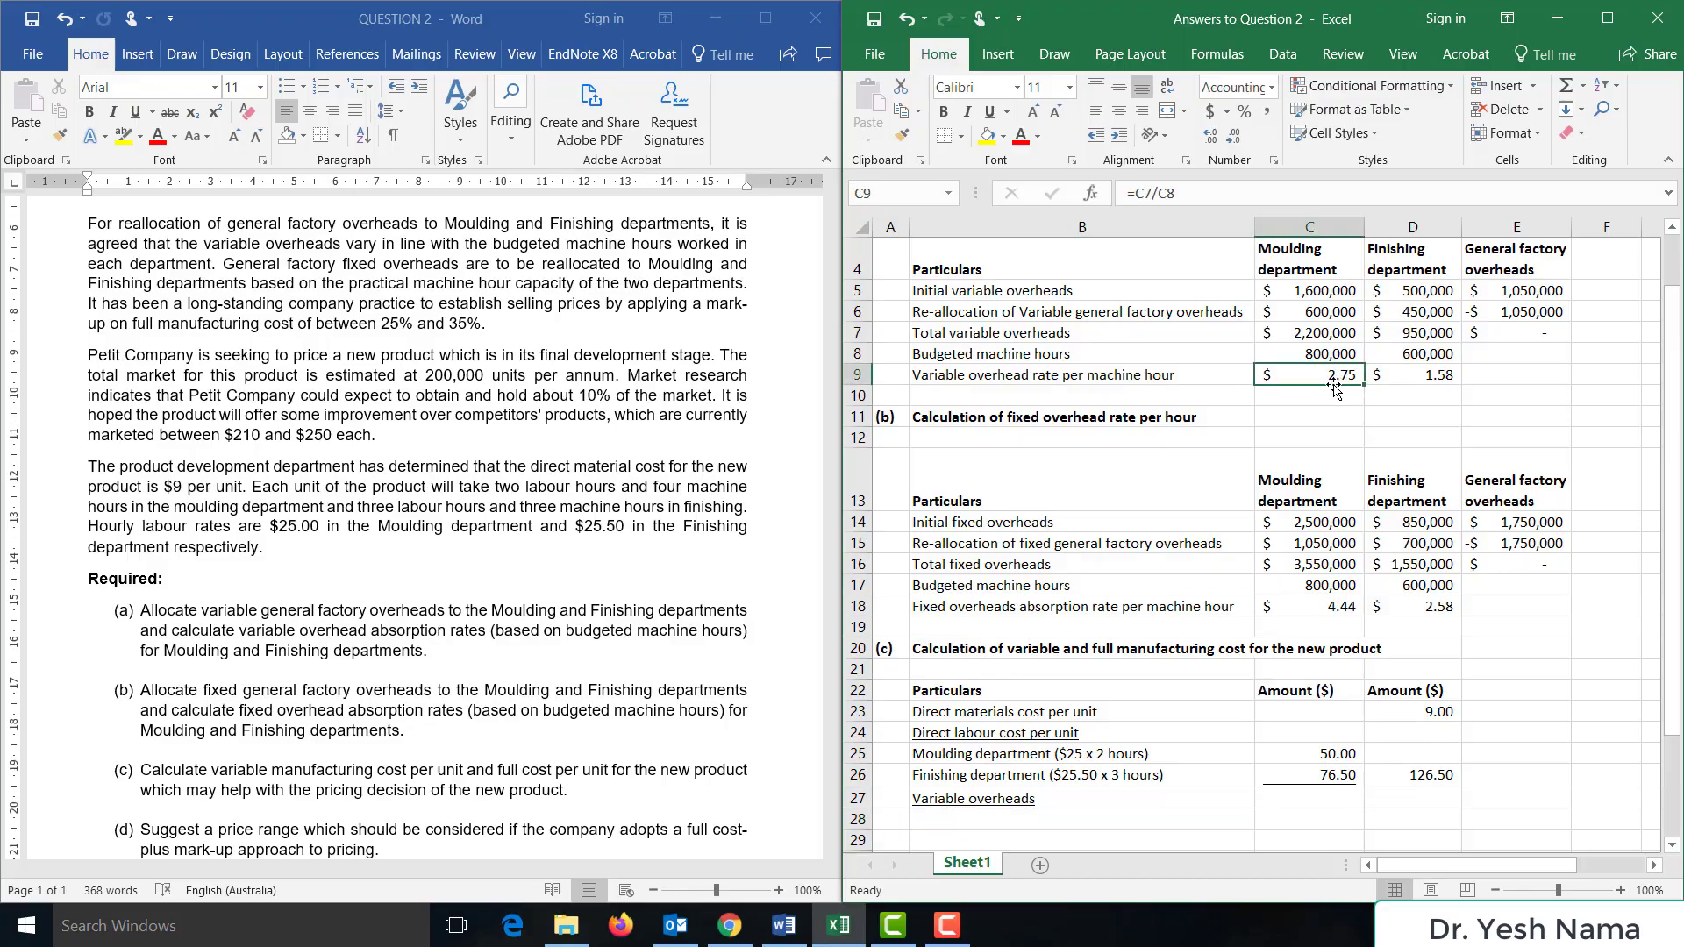
click(1405, 380)
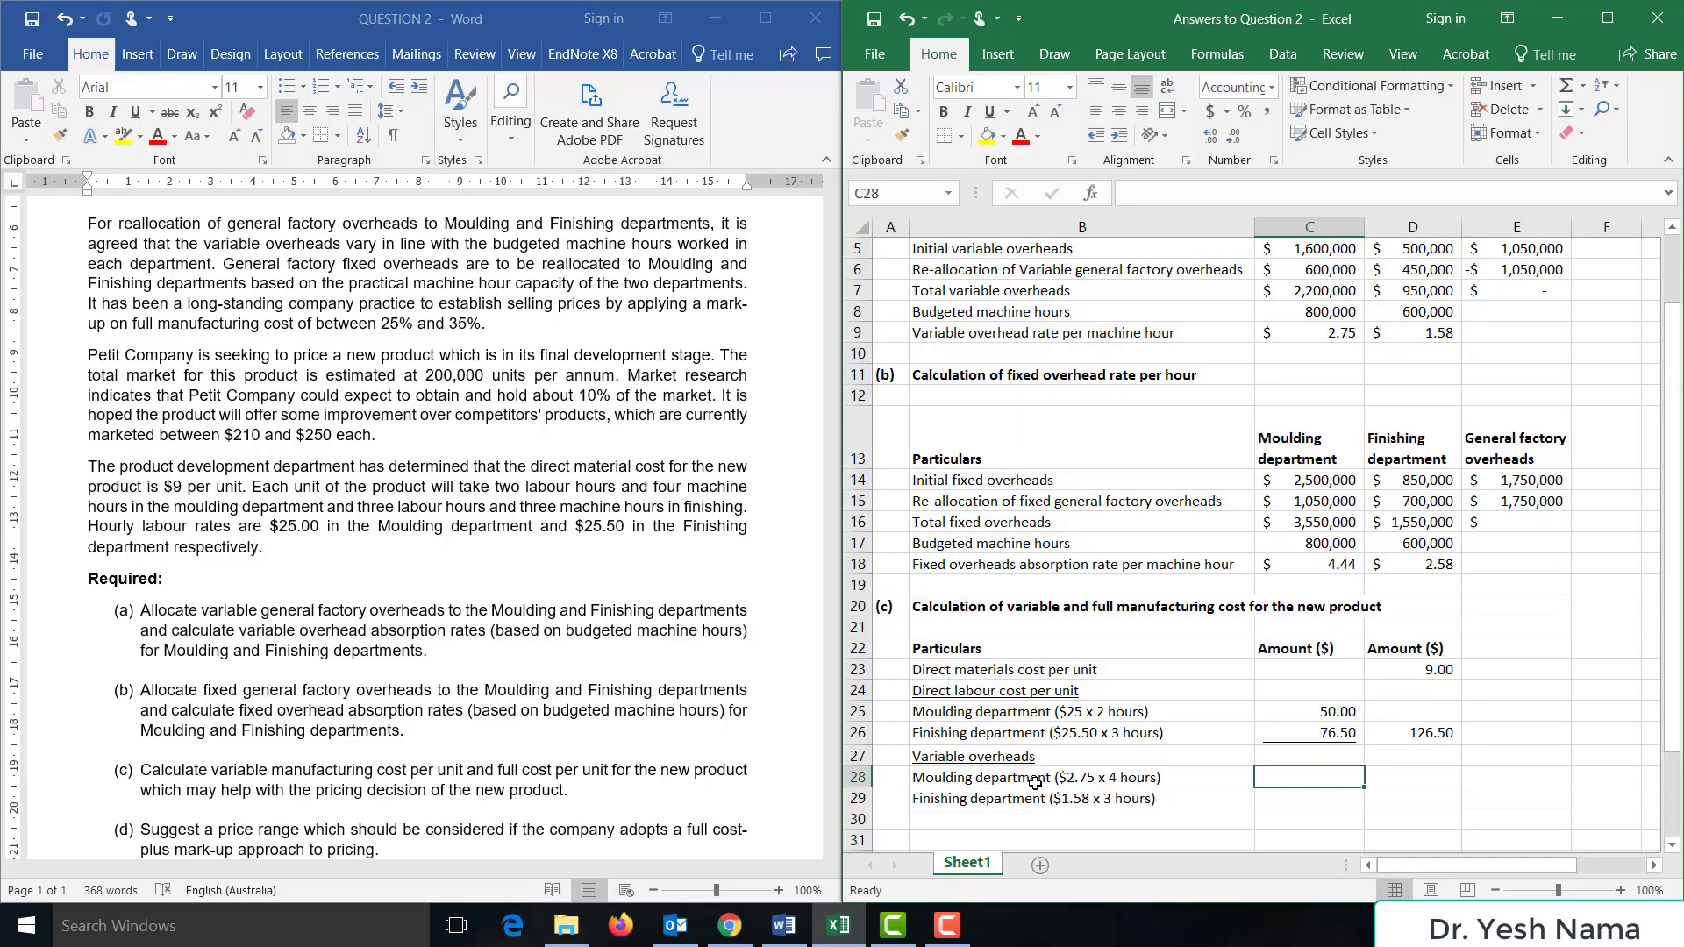
- Calculate the variable overhead amounts with =2.75*4 for Moulding in C28 and =1.58*3 for Finishing in C29
click(1042, 781)
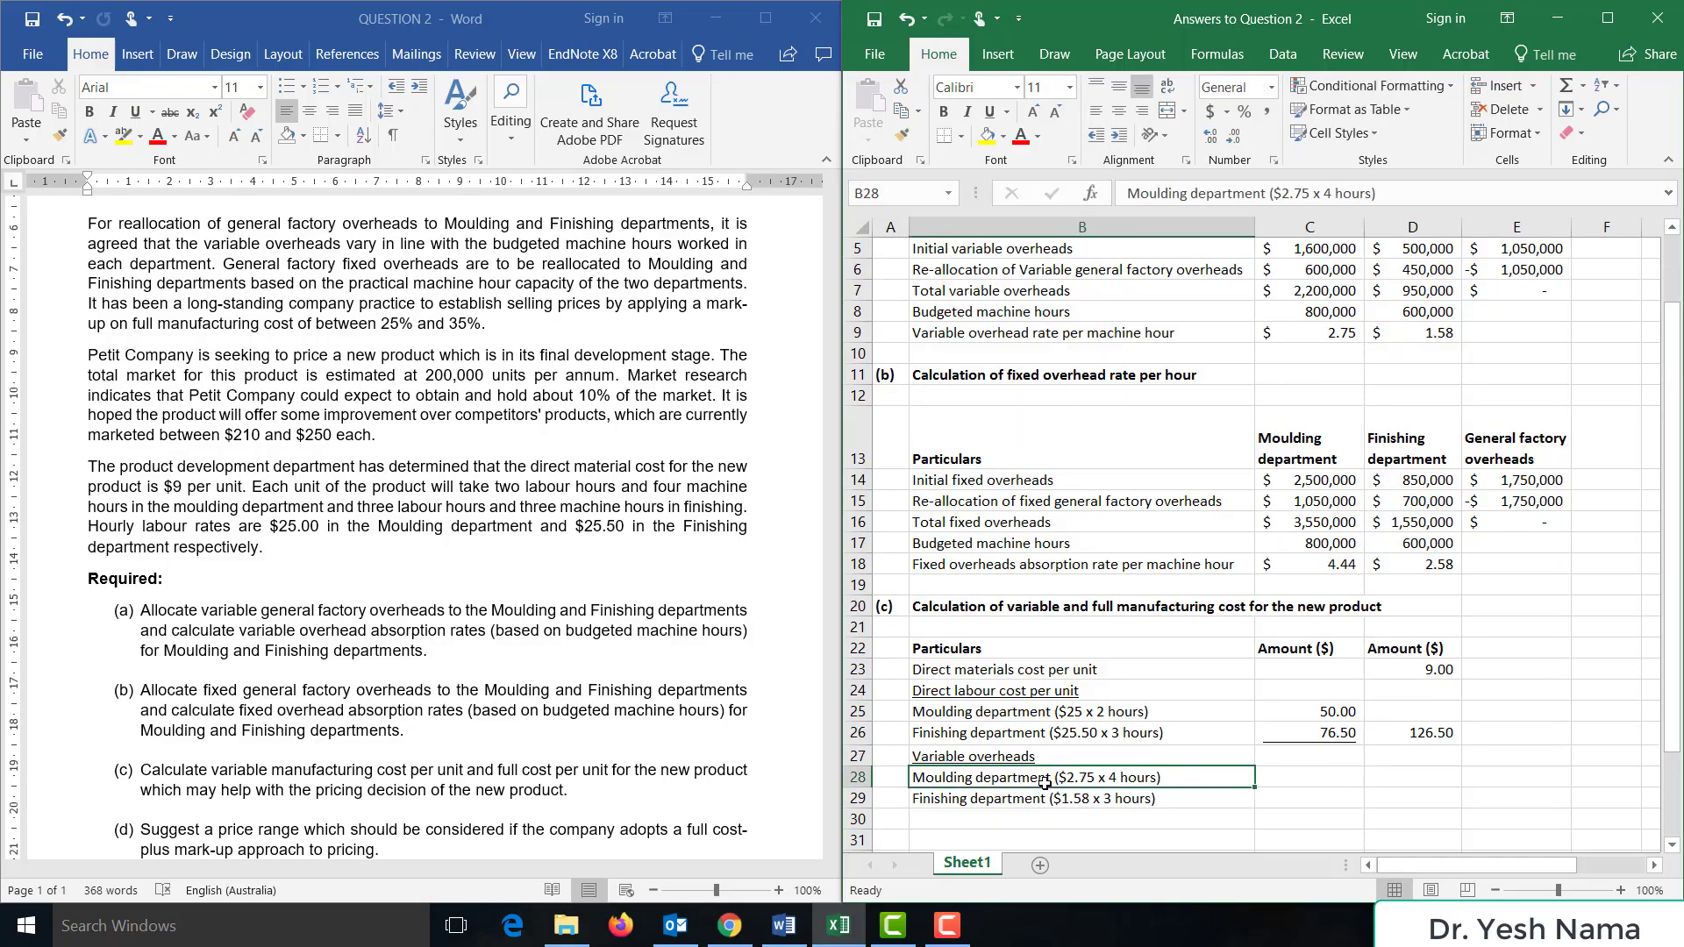
key(Right)
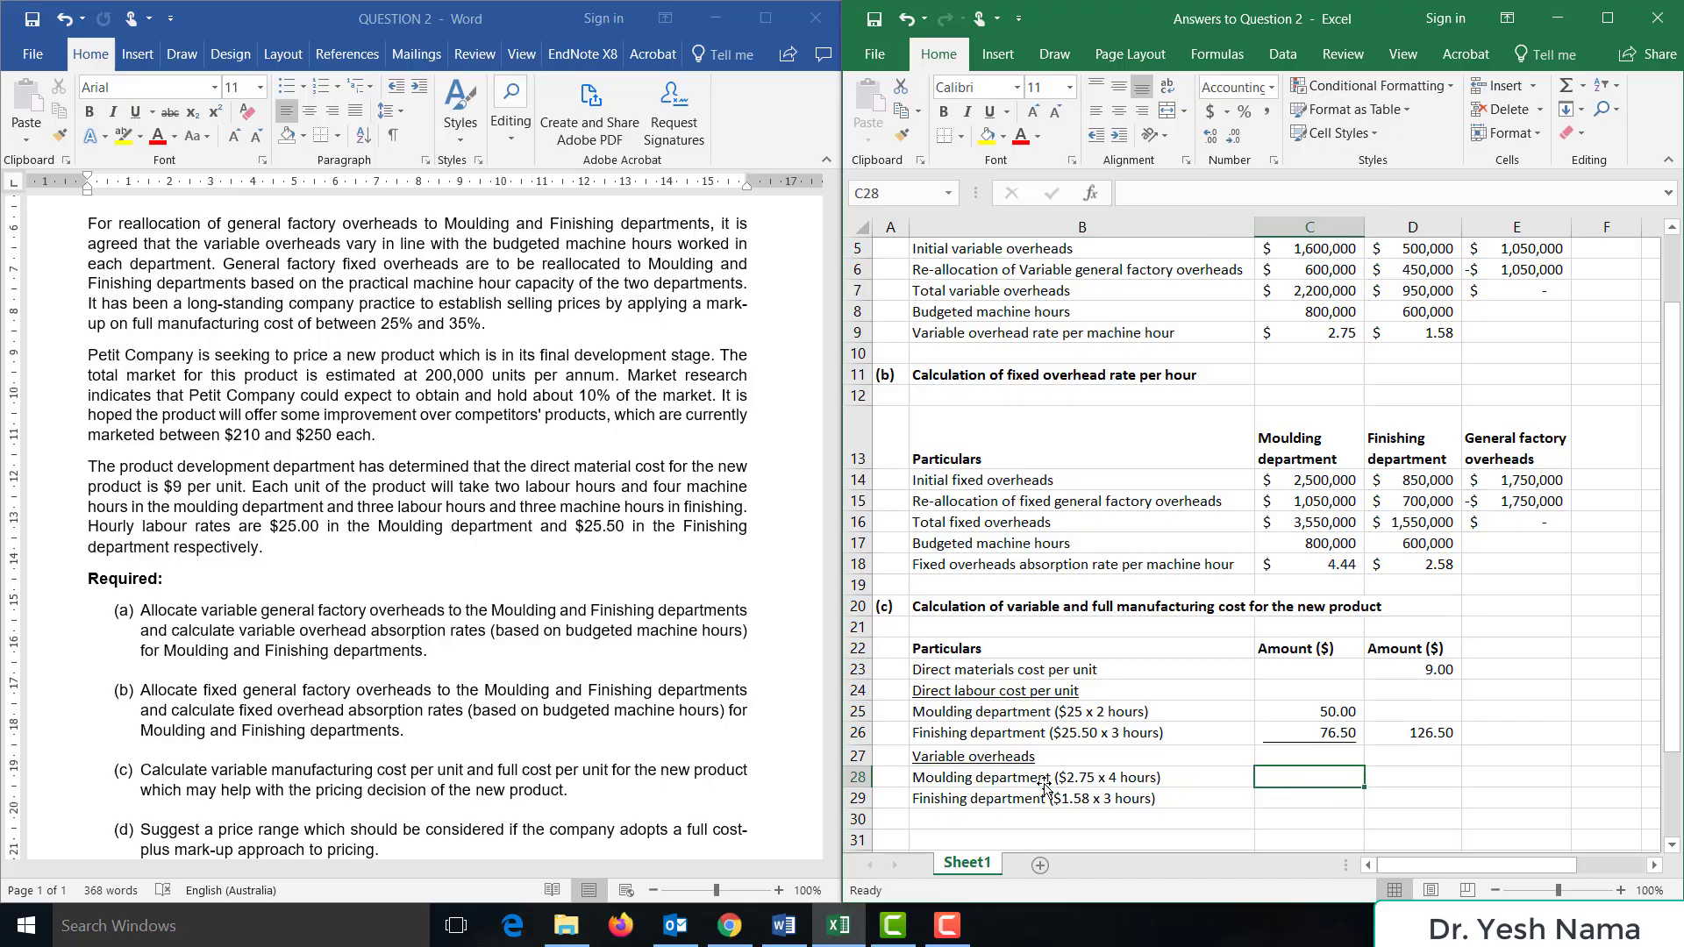
text(=2.7)
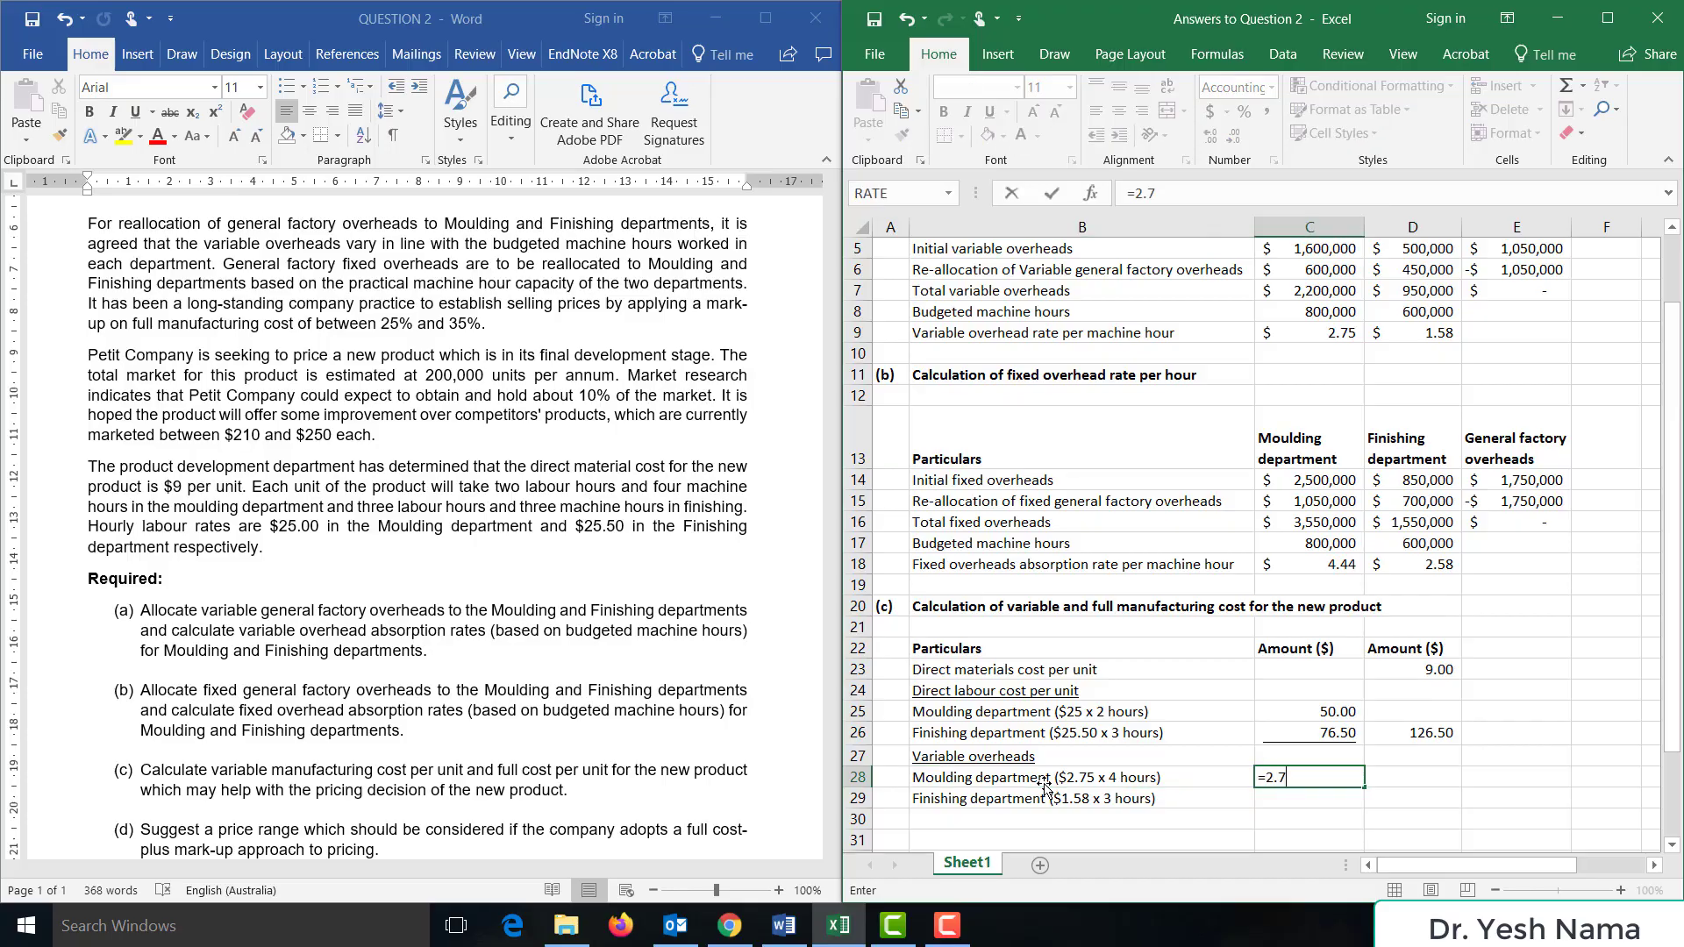
text(5*4)
key(Return)
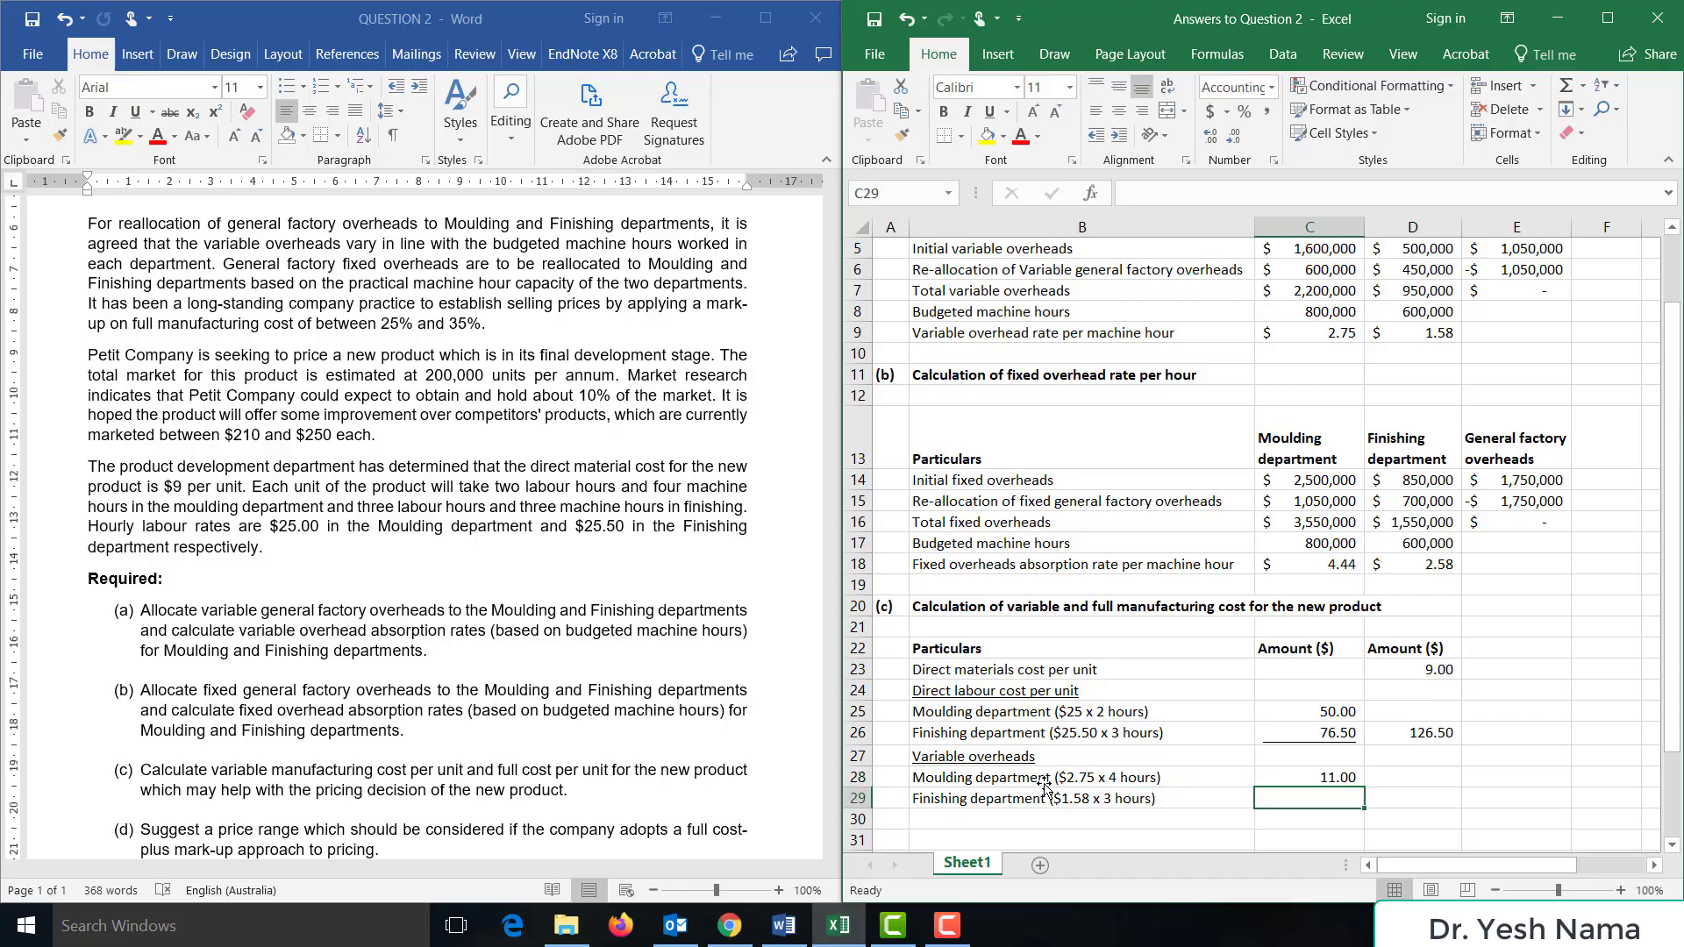
text(=)
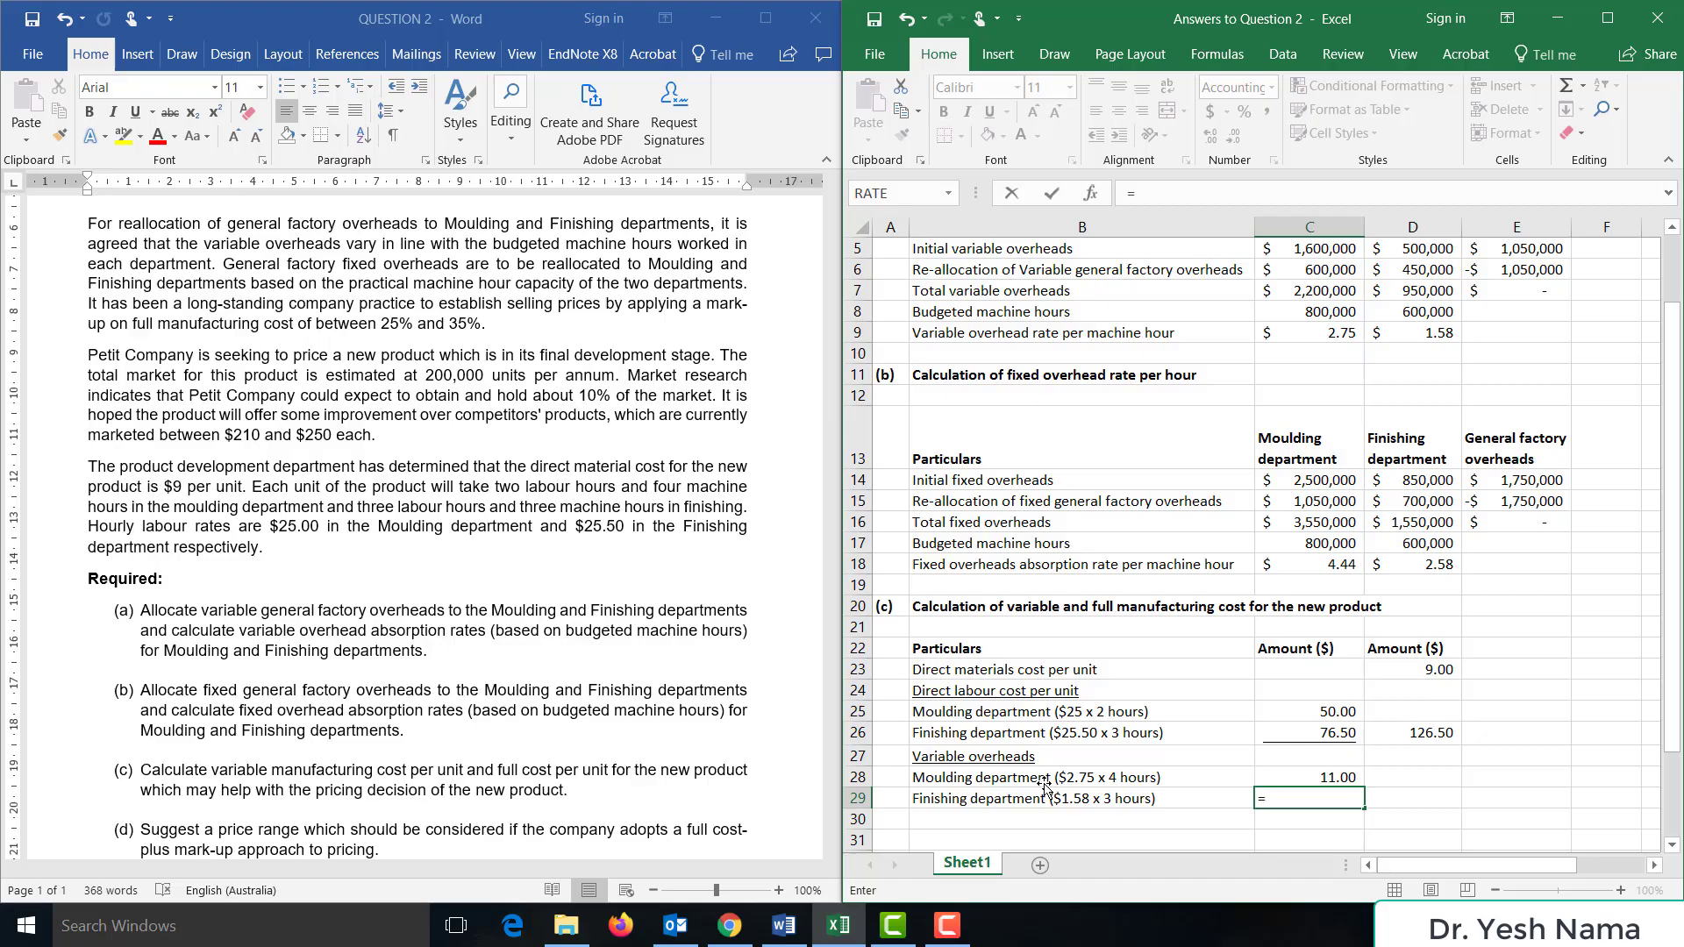
text(1.58*3)
key(Return)
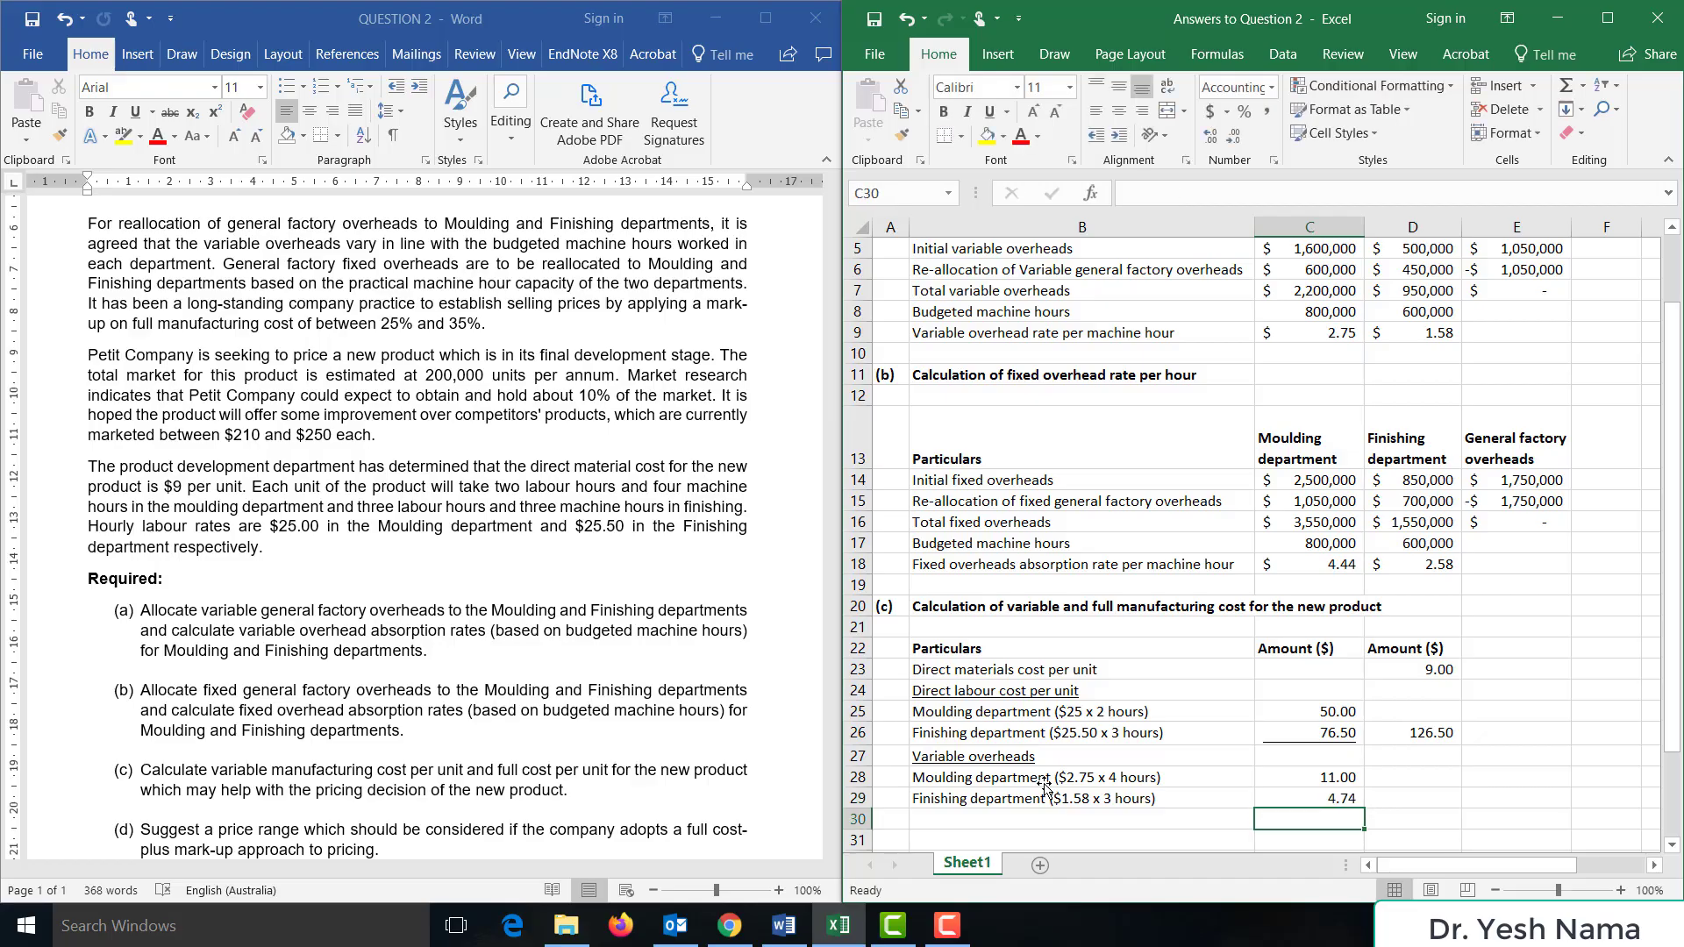
- Add the bottom border to C29 and total the two variable overhead amounts in D29 with =sum(C28:C29)
key(Up)
key(F4)
key(Right)
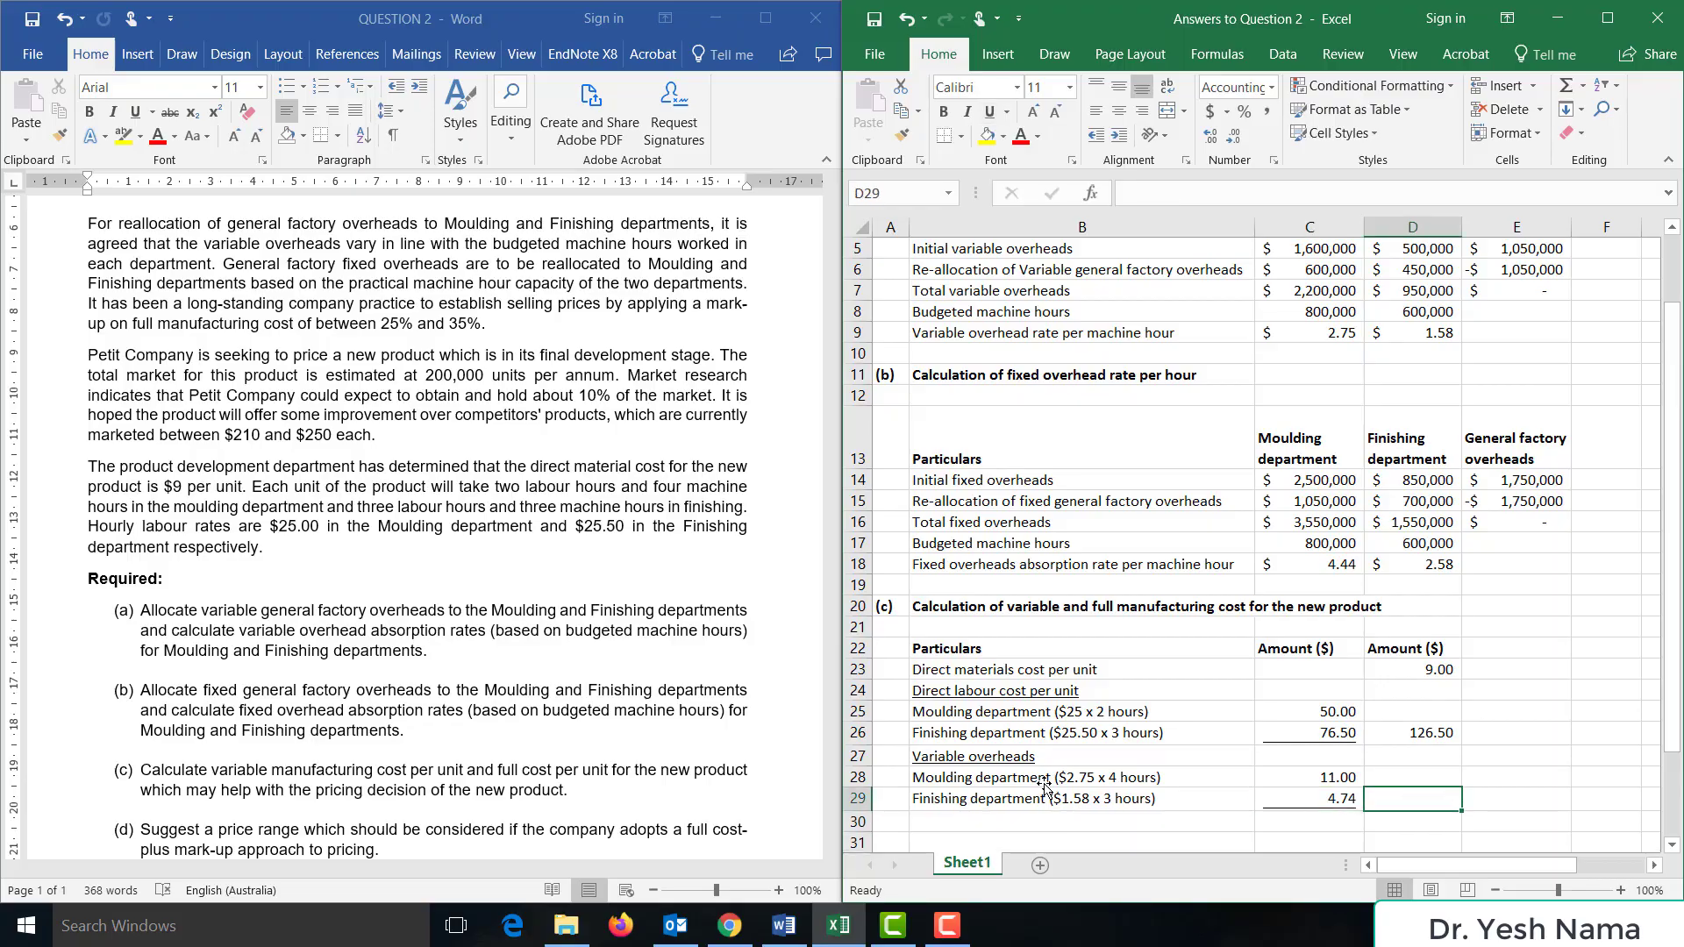
text(=sum()
key(Left)
key(shift+Up)
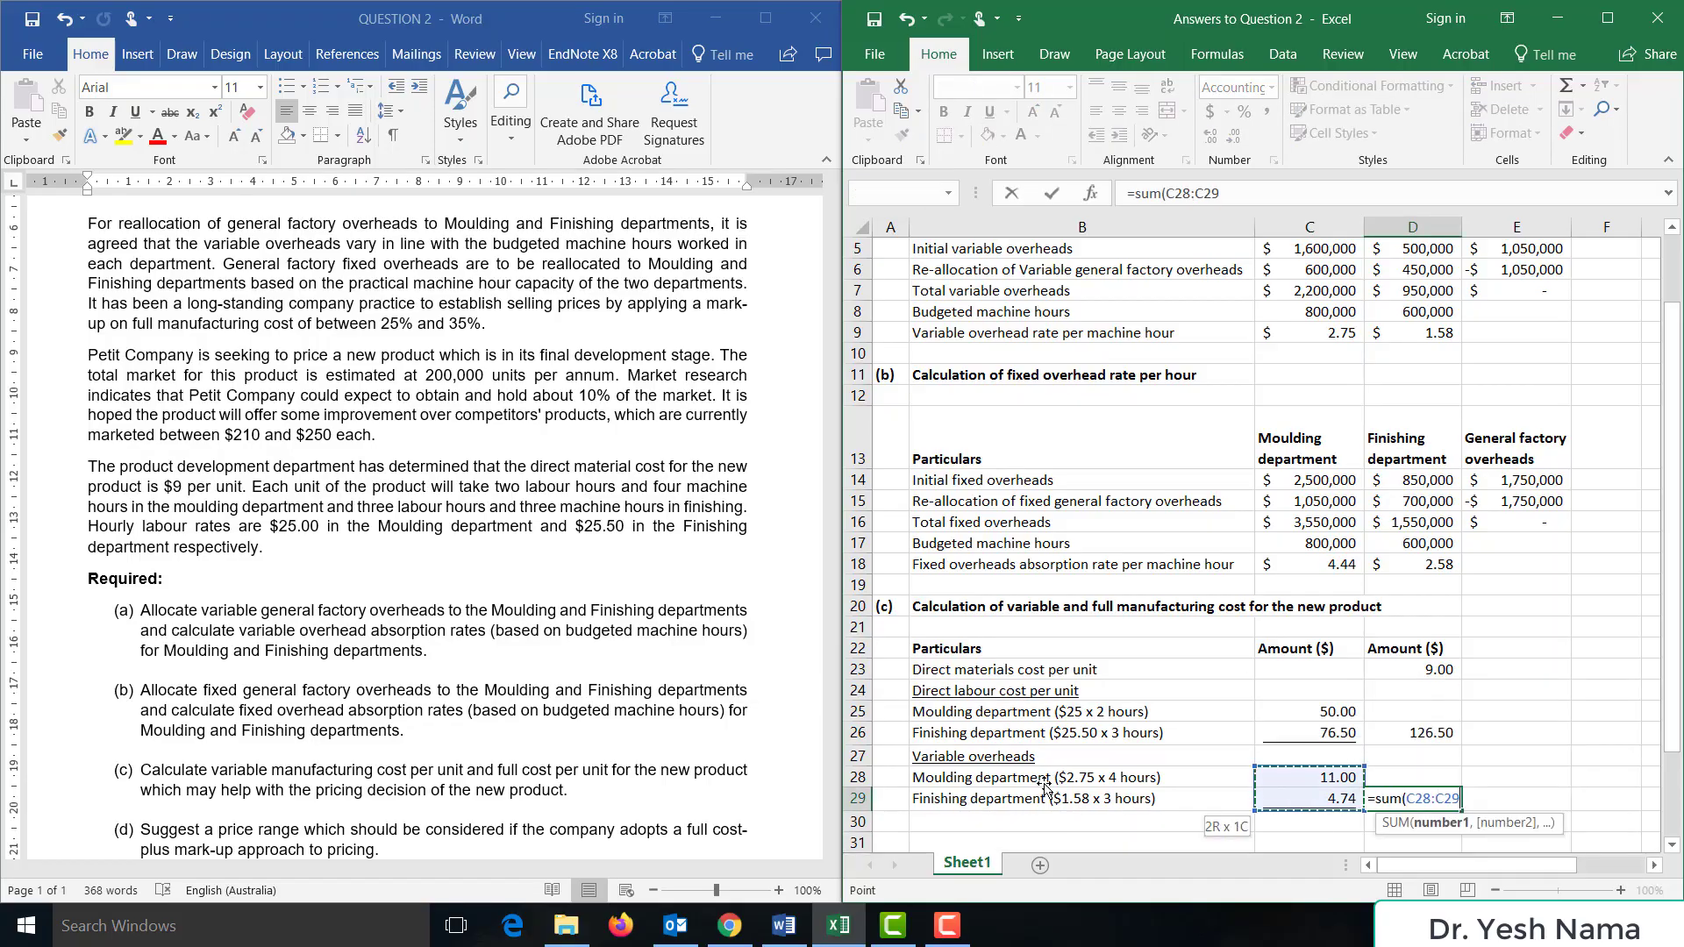
text())
key(Return)
- Label row 30 "Variable manufacturing cost per unit" in B30
key(Left)
key(Left)
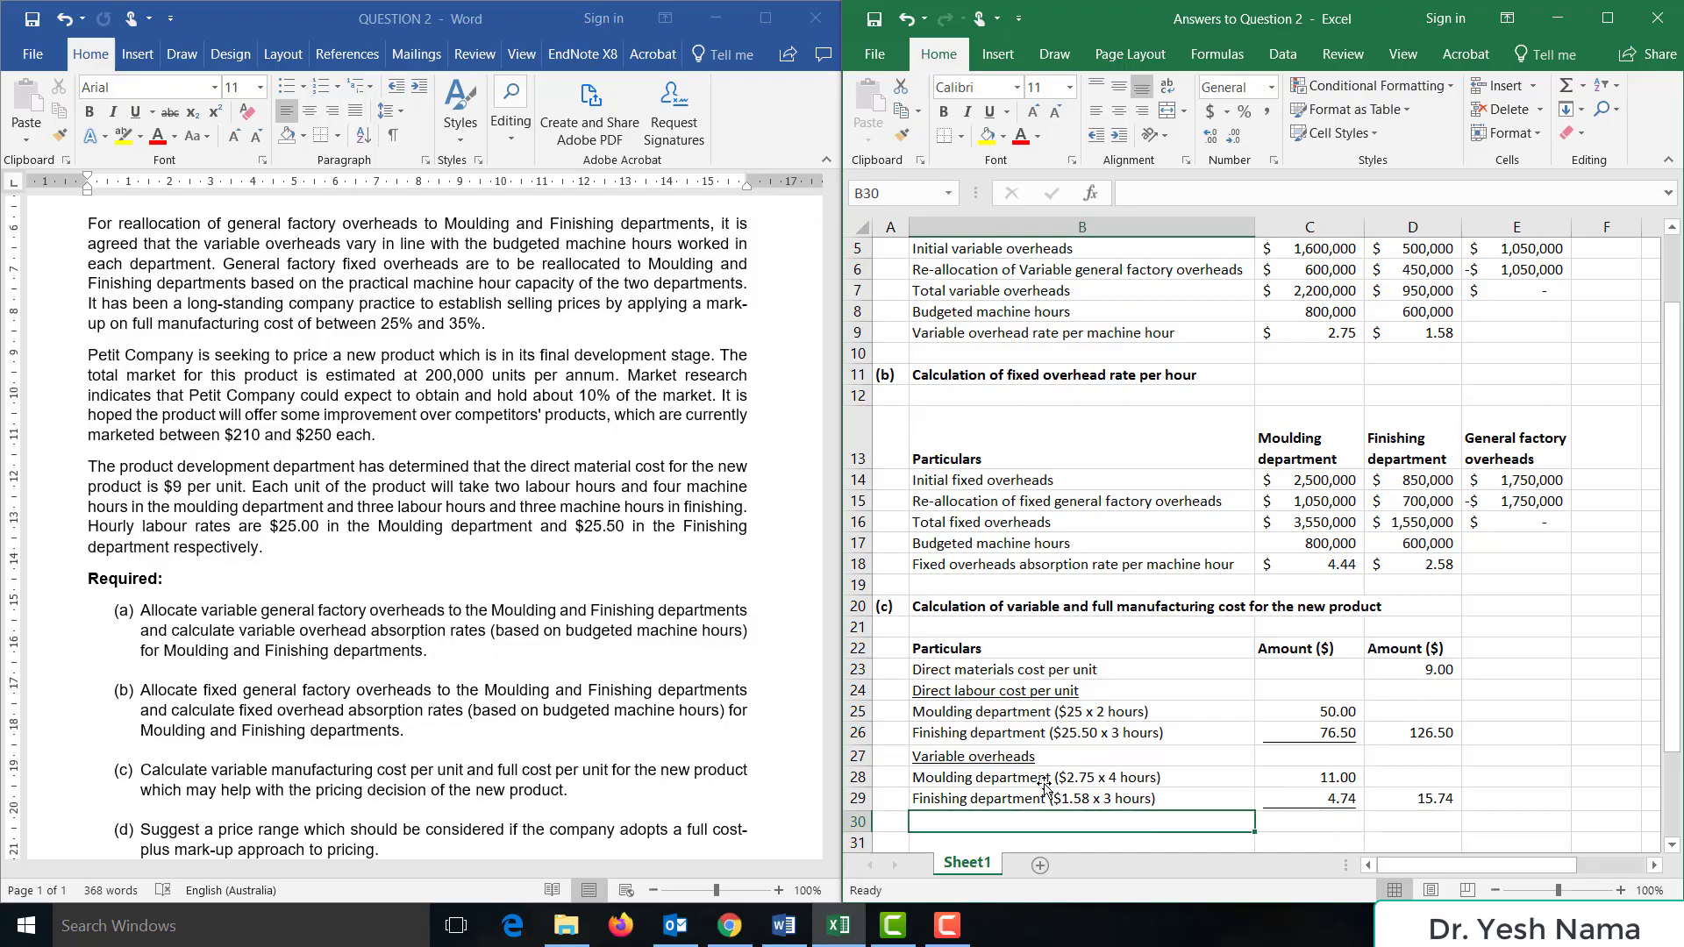
scroll(1045, 787, down, 1)
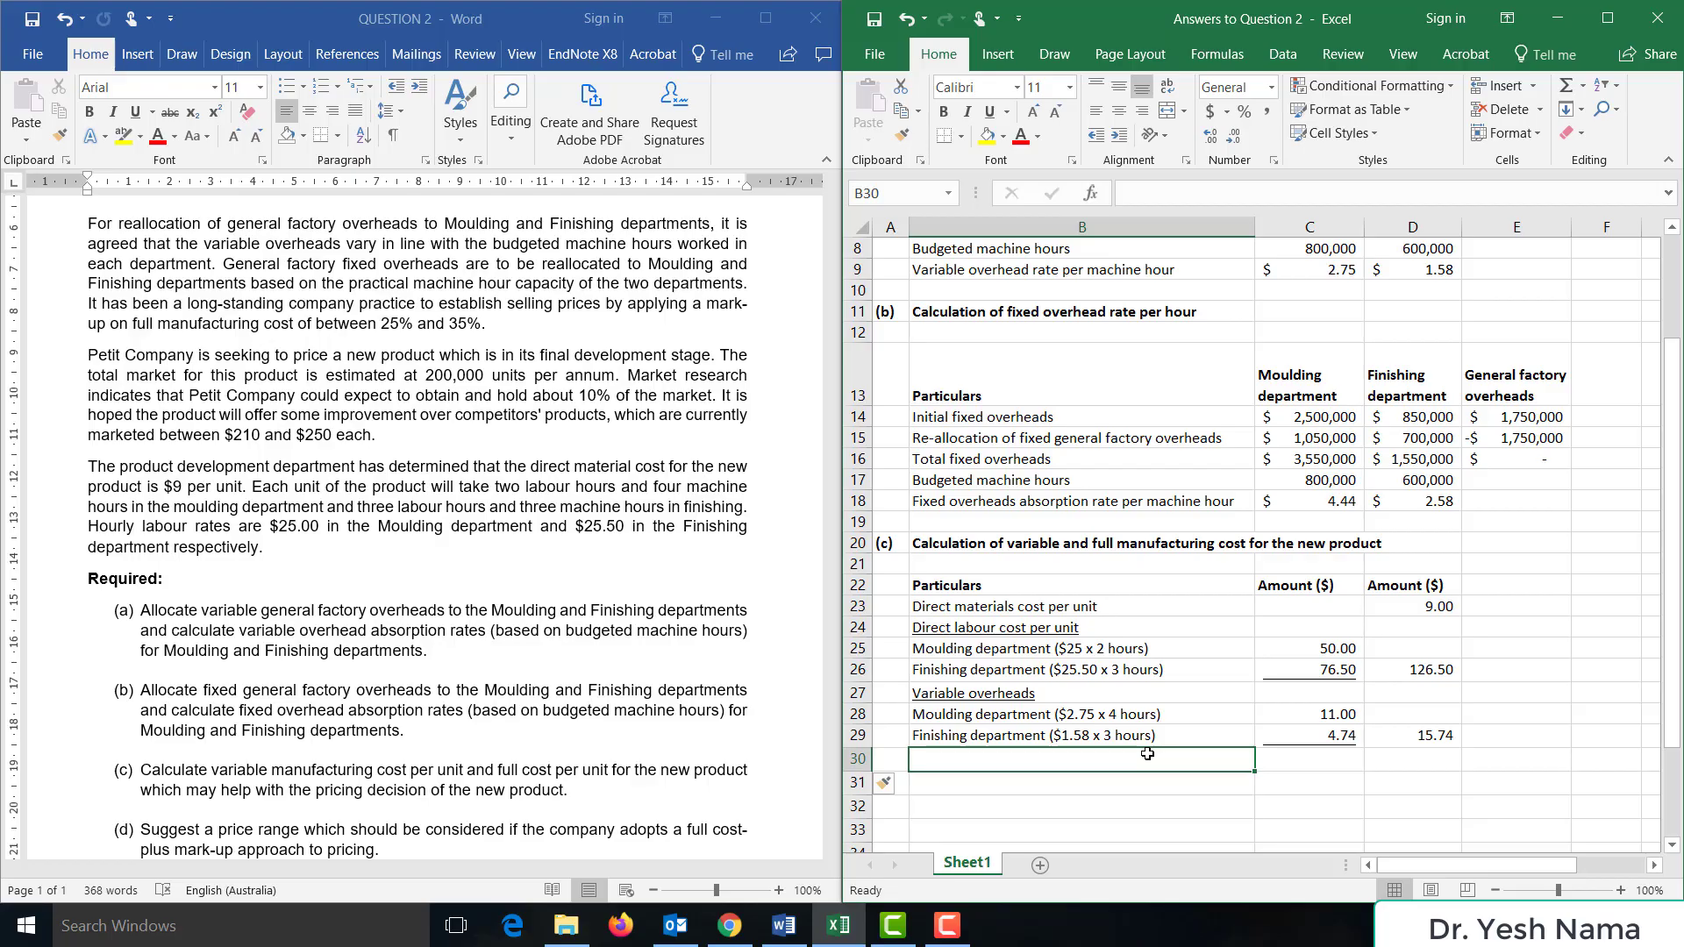
text(Variable )
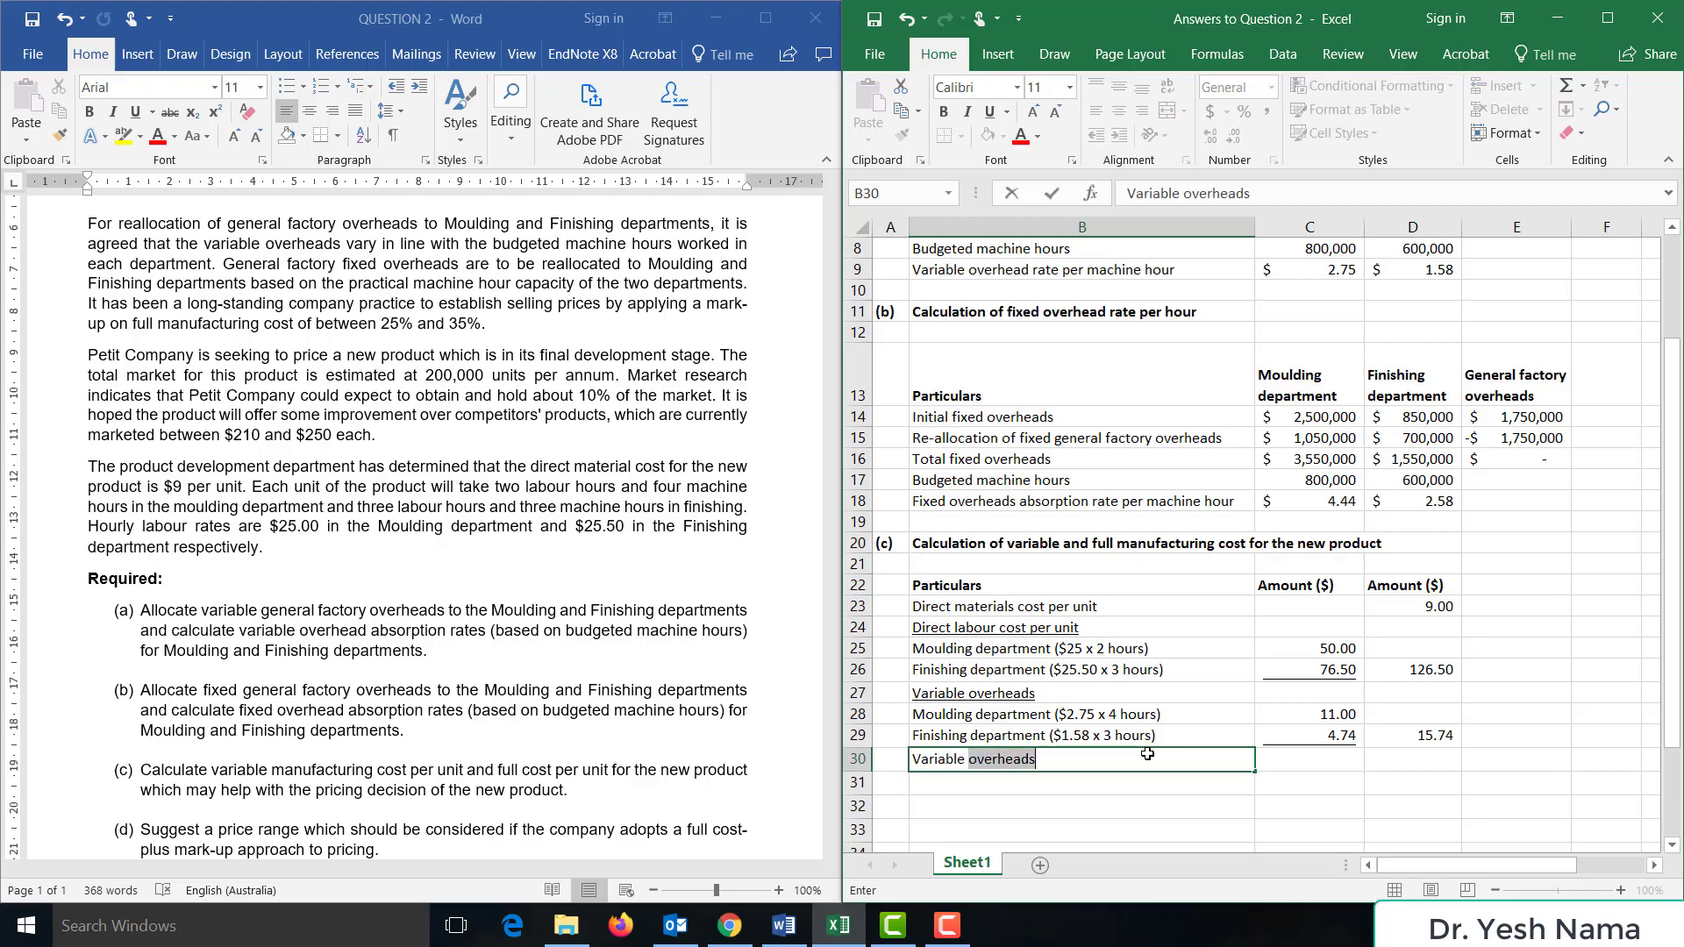
text(manufacturing co)
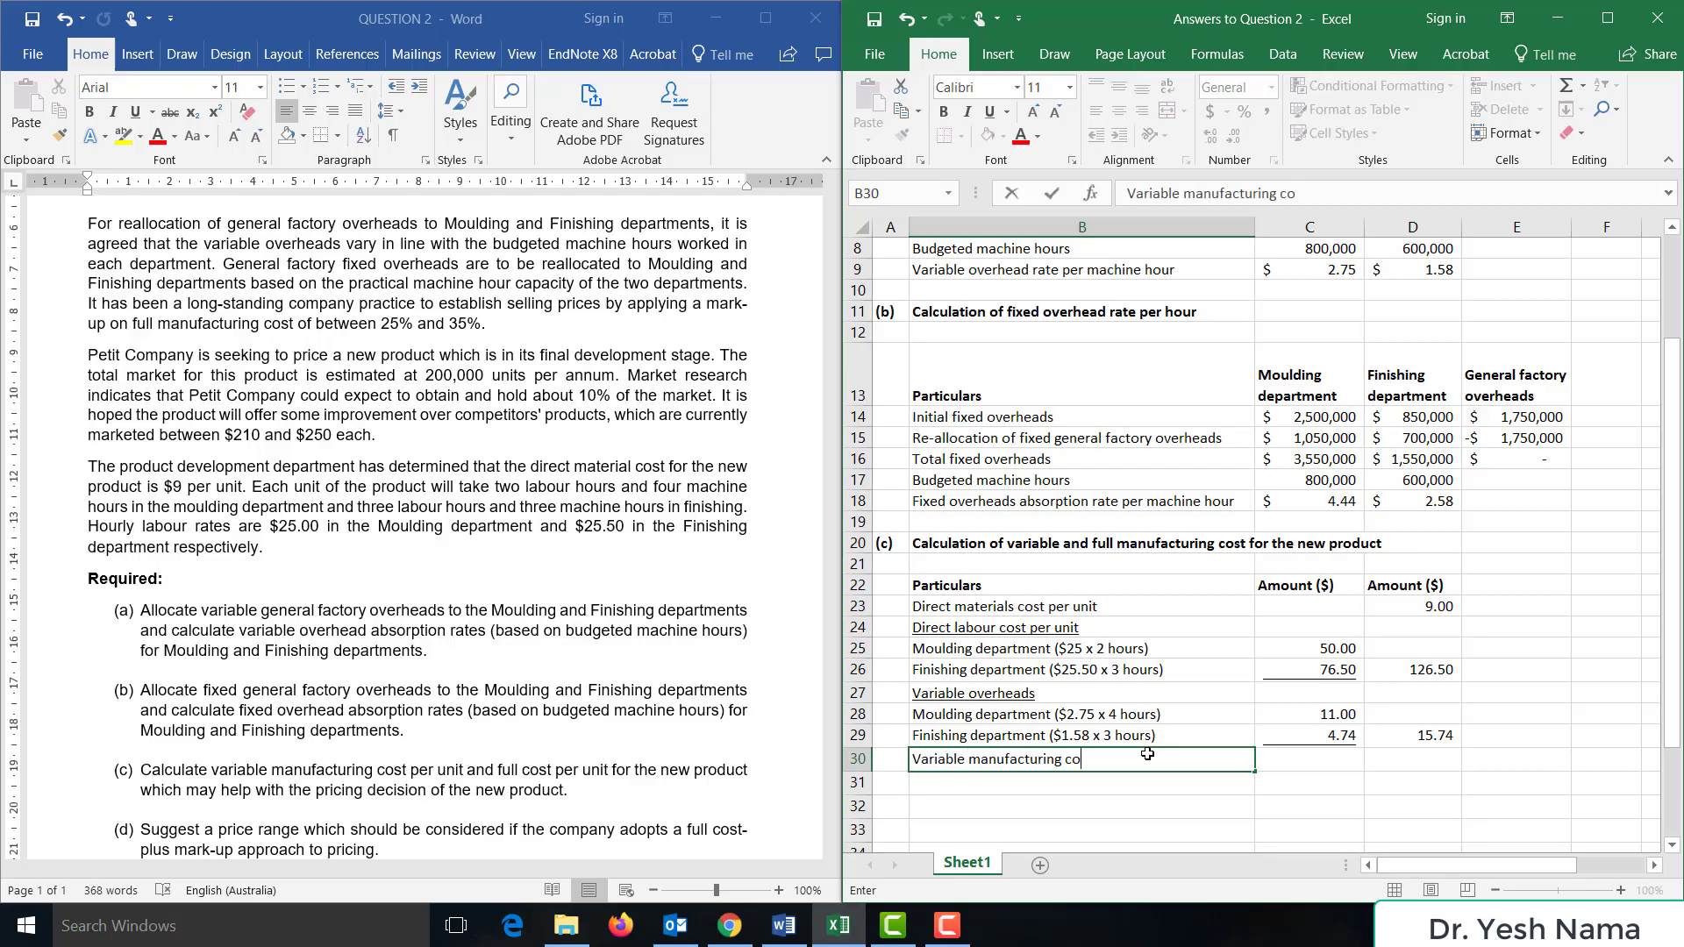
text(st per unit)
- Sum the materials, labour and variable overhead amounts in D30 and make the row 30 label and total bold
key(Tab)
key(Tab)
text(=s)
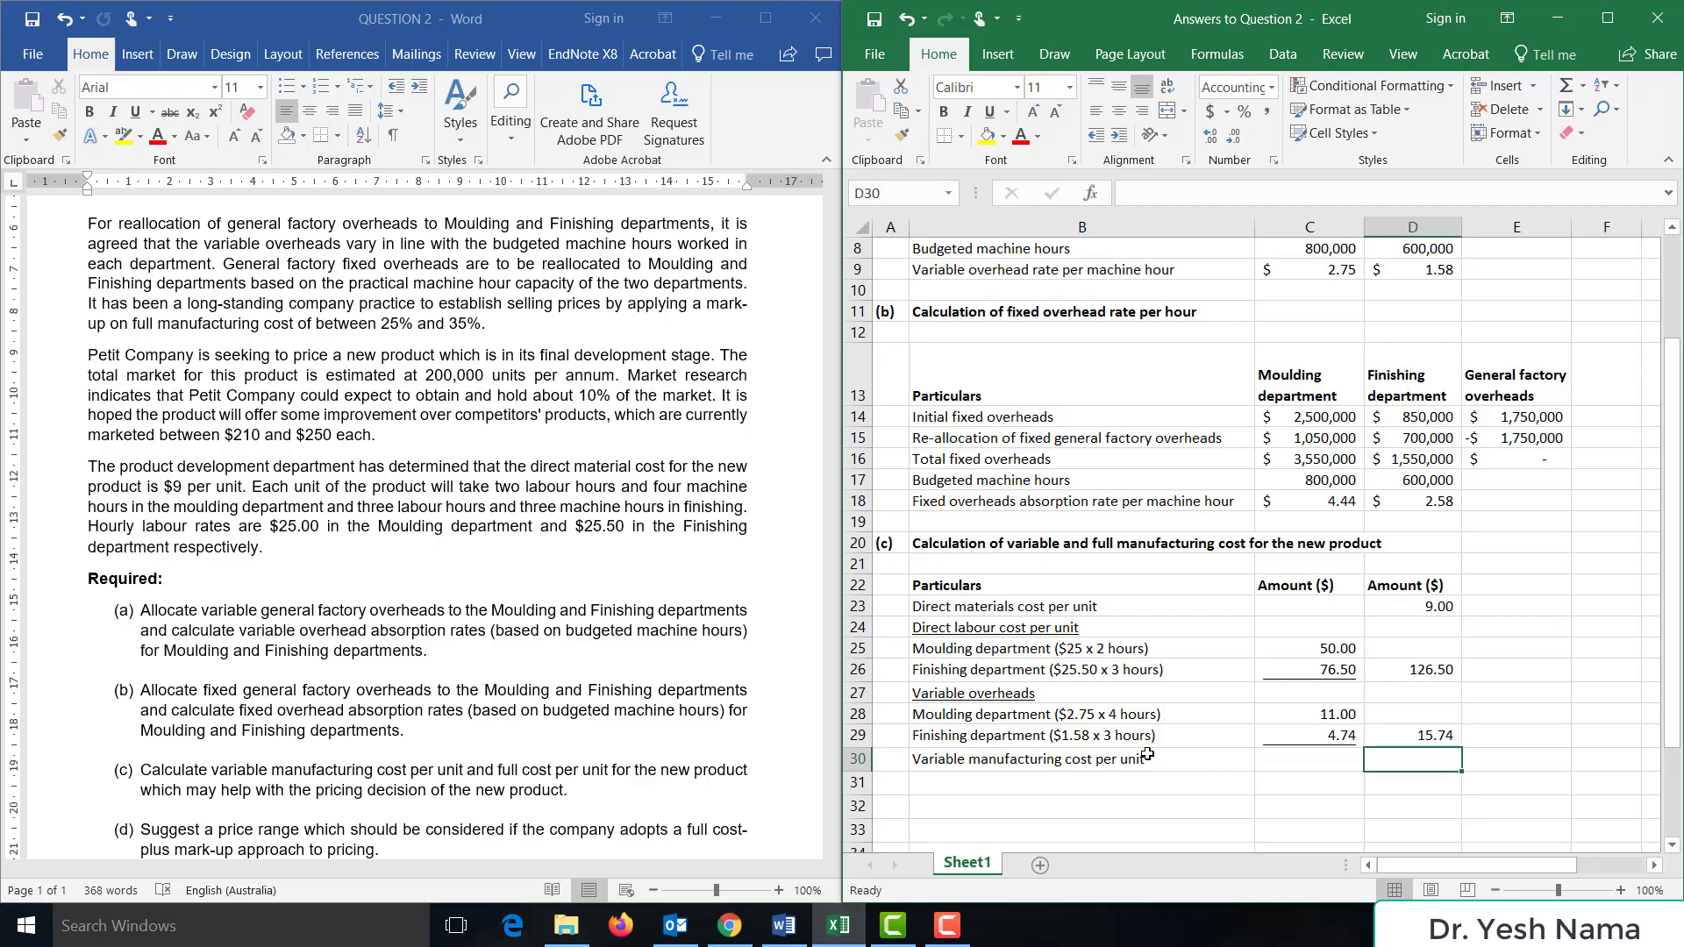
text(um()
key(Up)
key(shift+Up)
key(shift+Up)
key(shift+Up)
key(shift+Up)
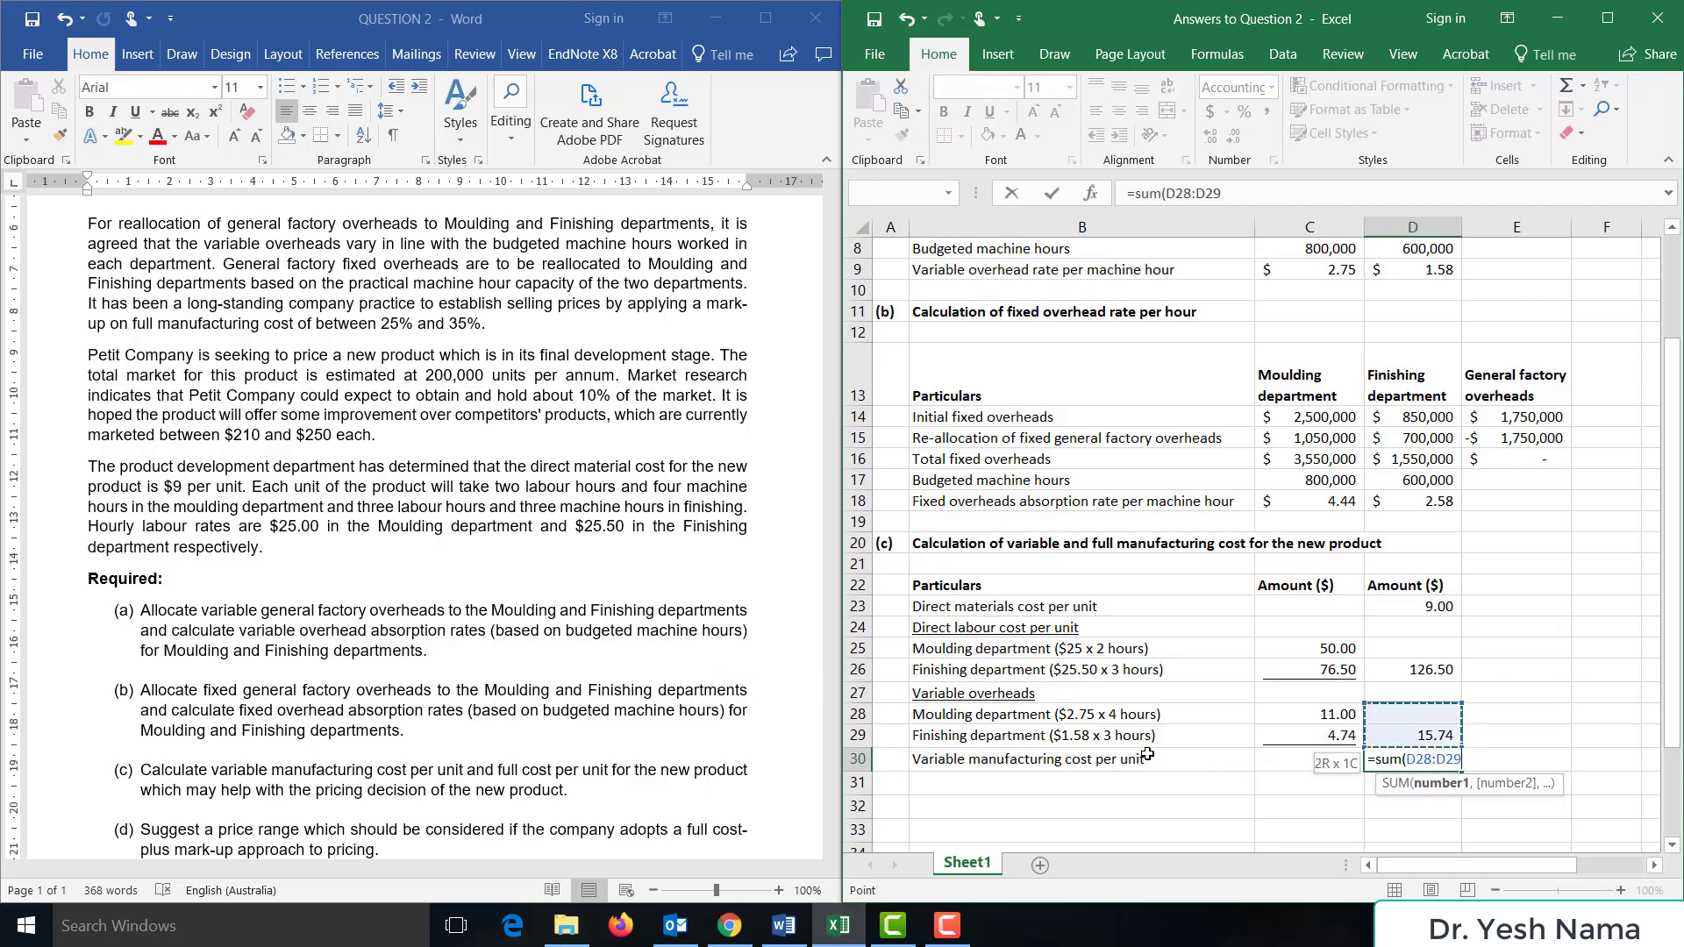
key(Return)
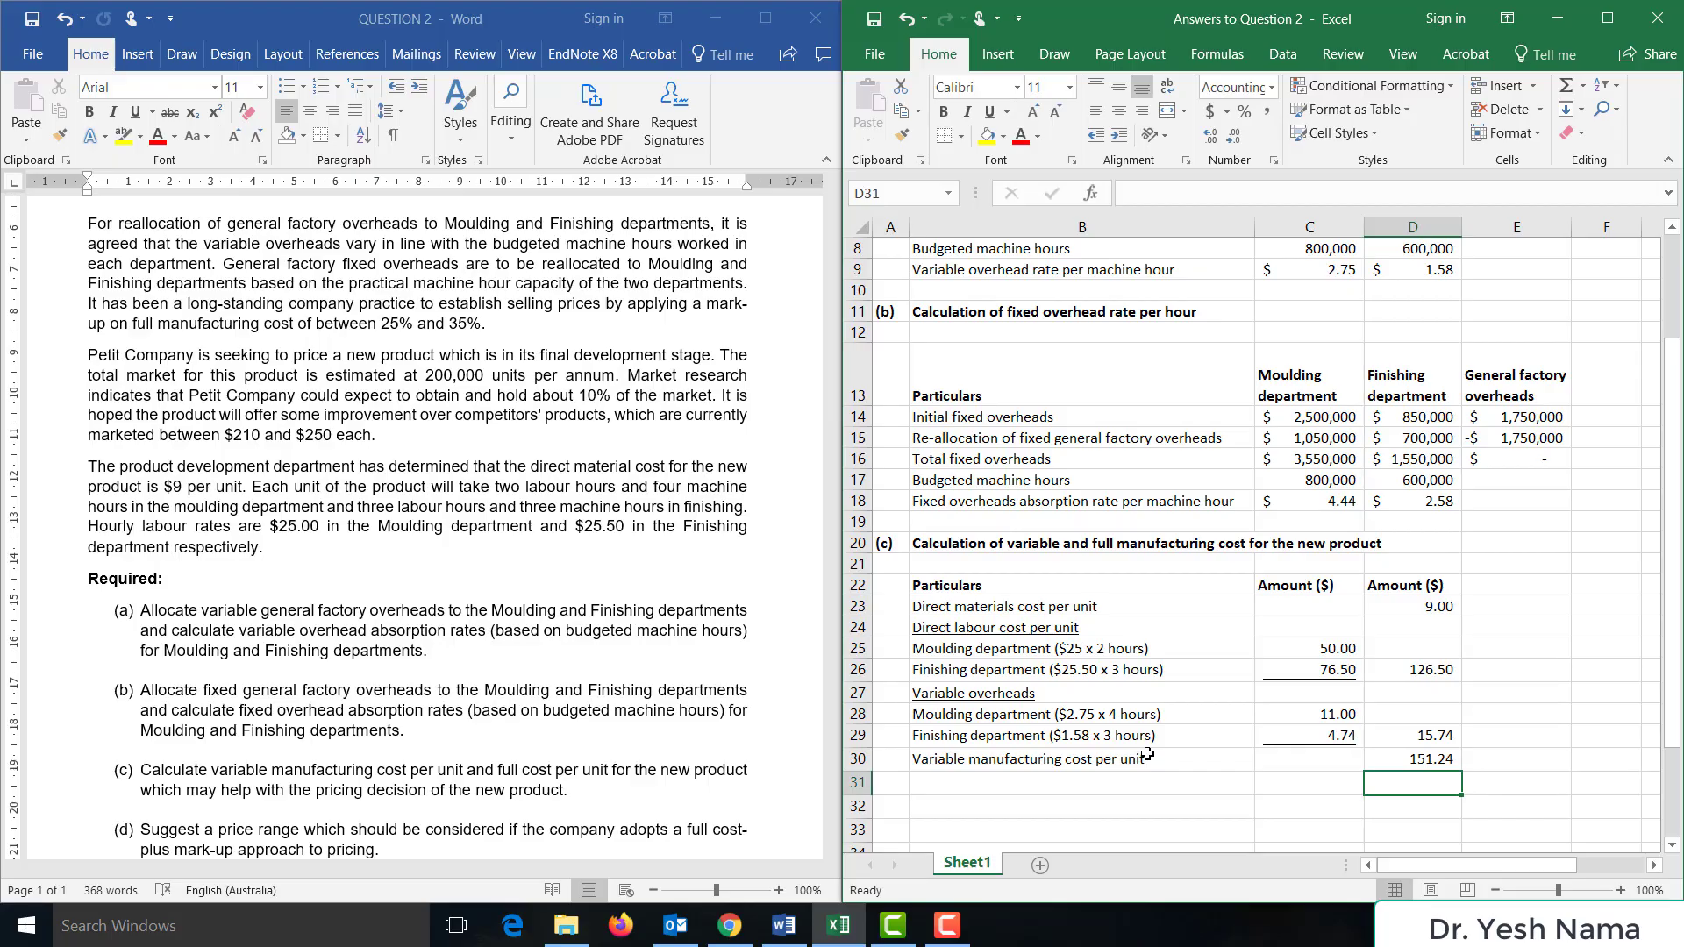
drag(1147, 754, 1429, 759)
key(ctrl+b)
- Enter the subheading "Fixed overheads" in B31
click(1116, 787)
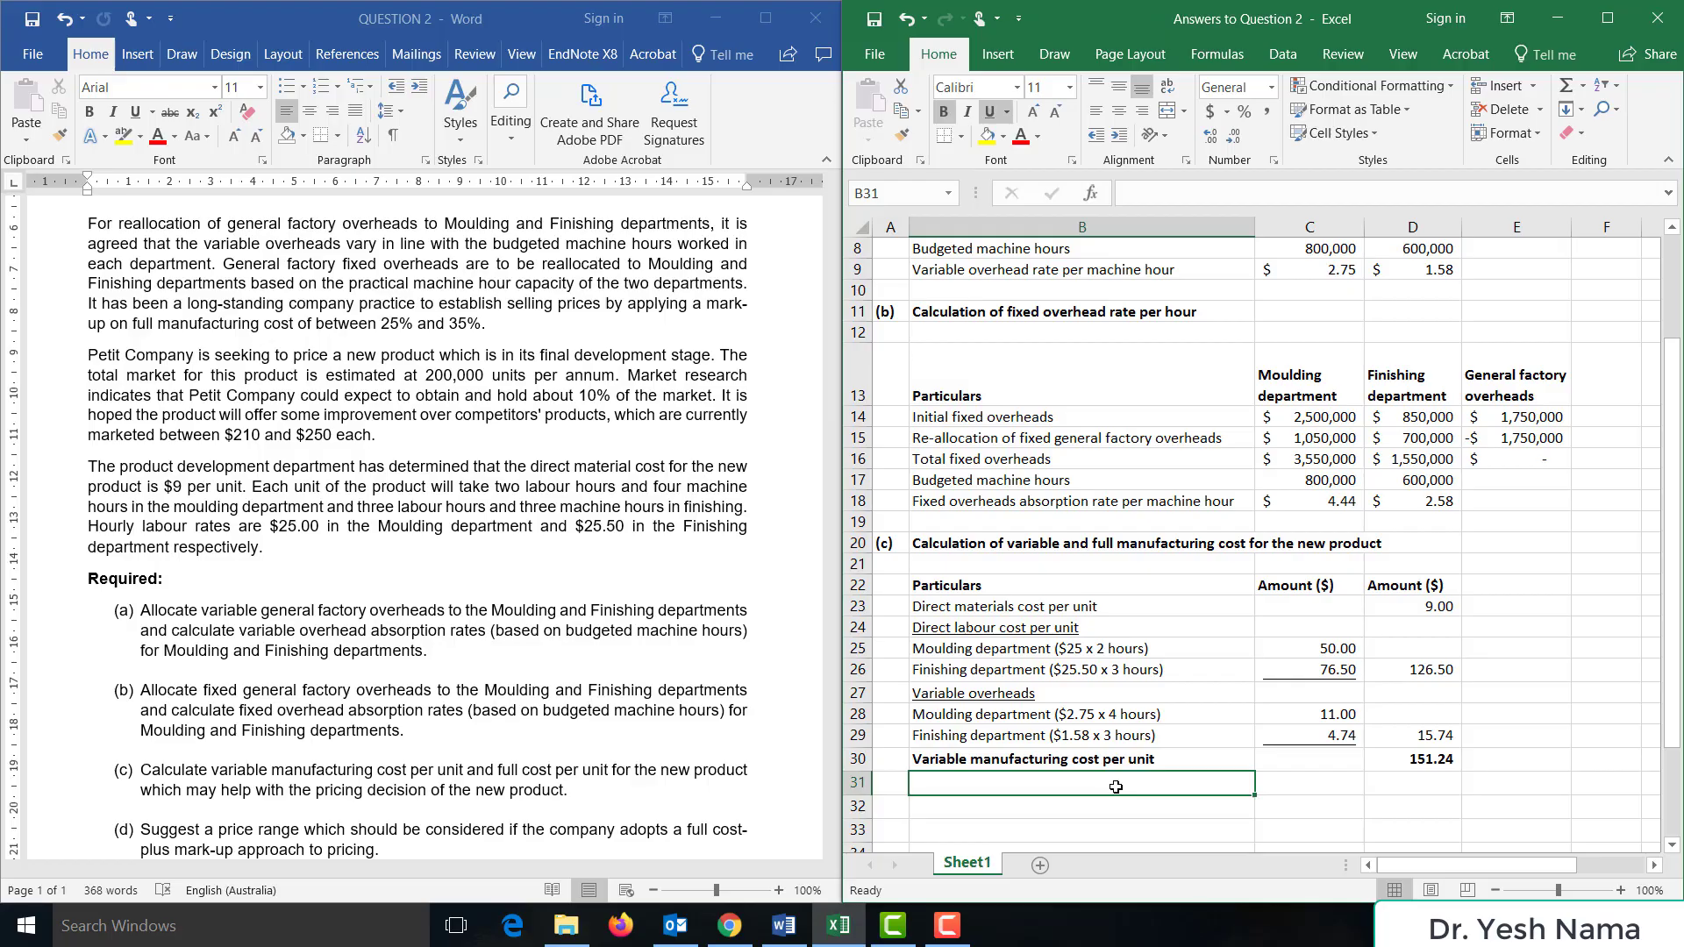
text(Fix)
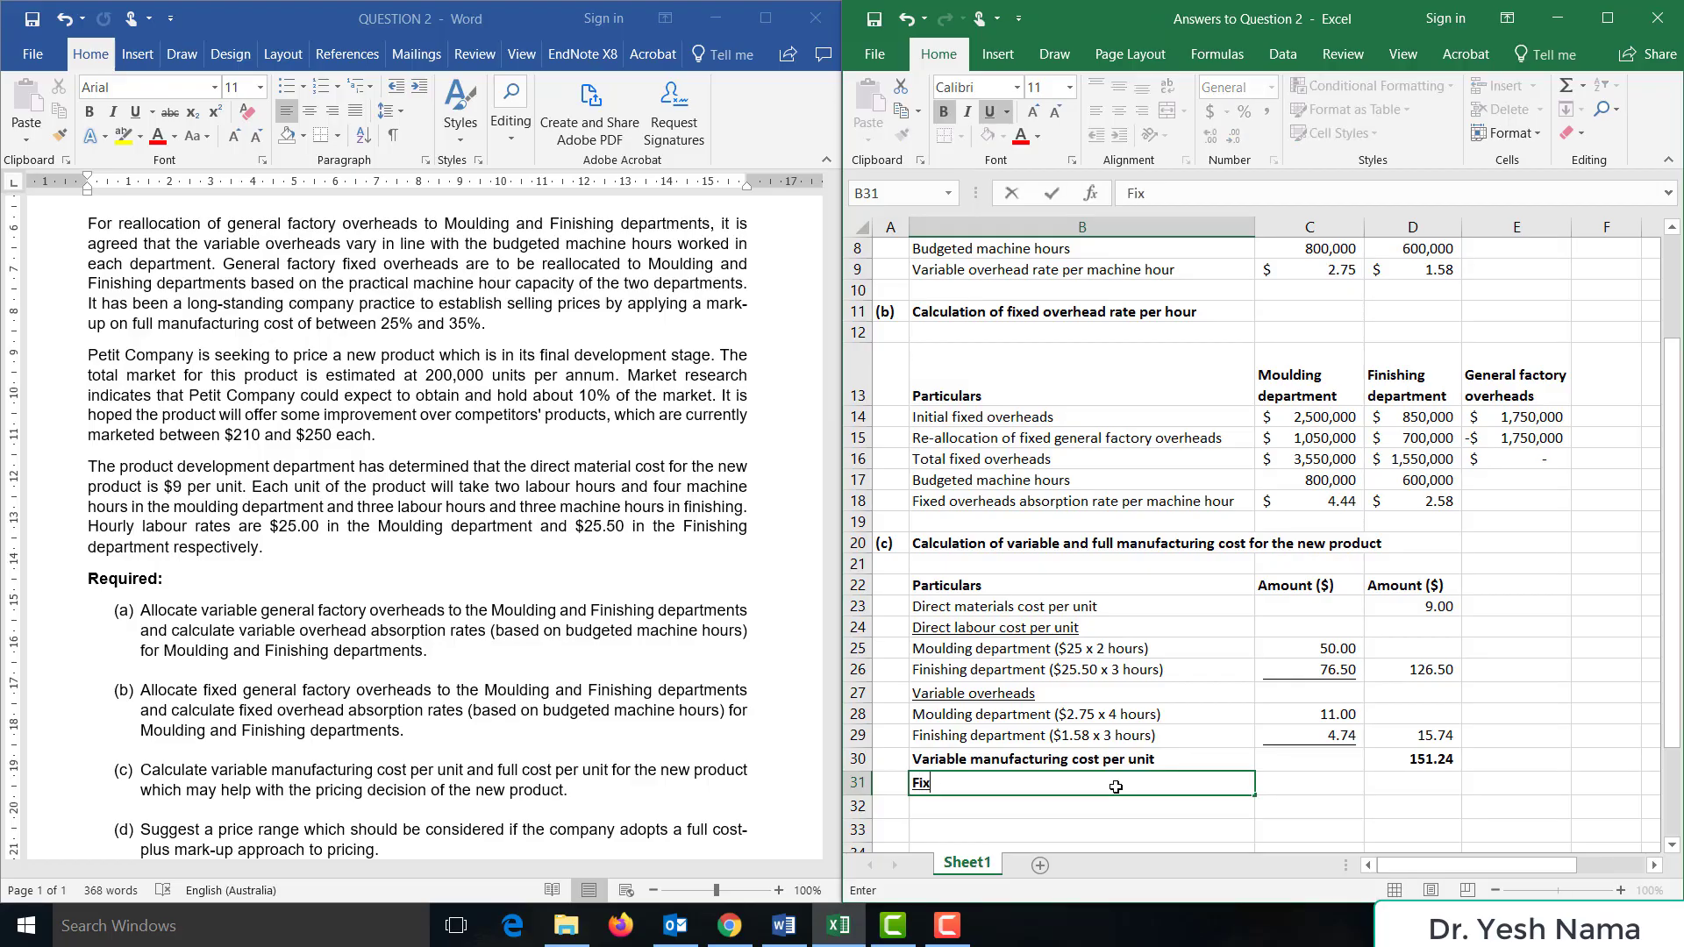
text(ed overheads)
key(Return)
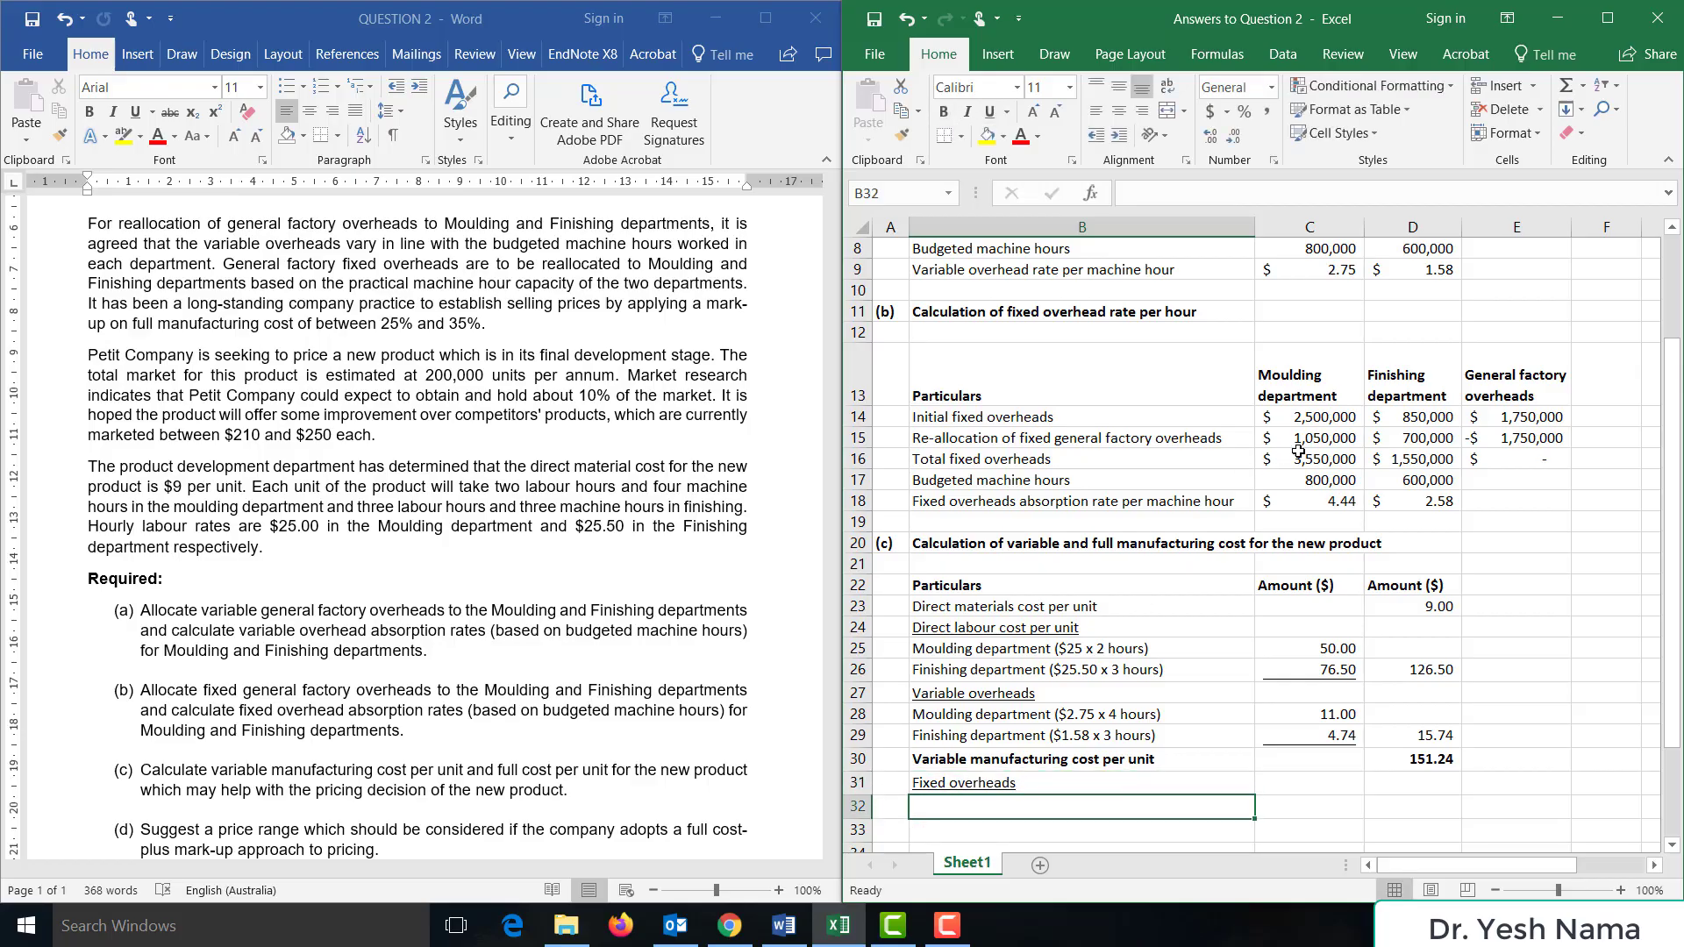
- Review the fixed overhead absorption rates per machine hour in C18 and D18 against their Moulding and Finishing department headings
click(1324, 498)
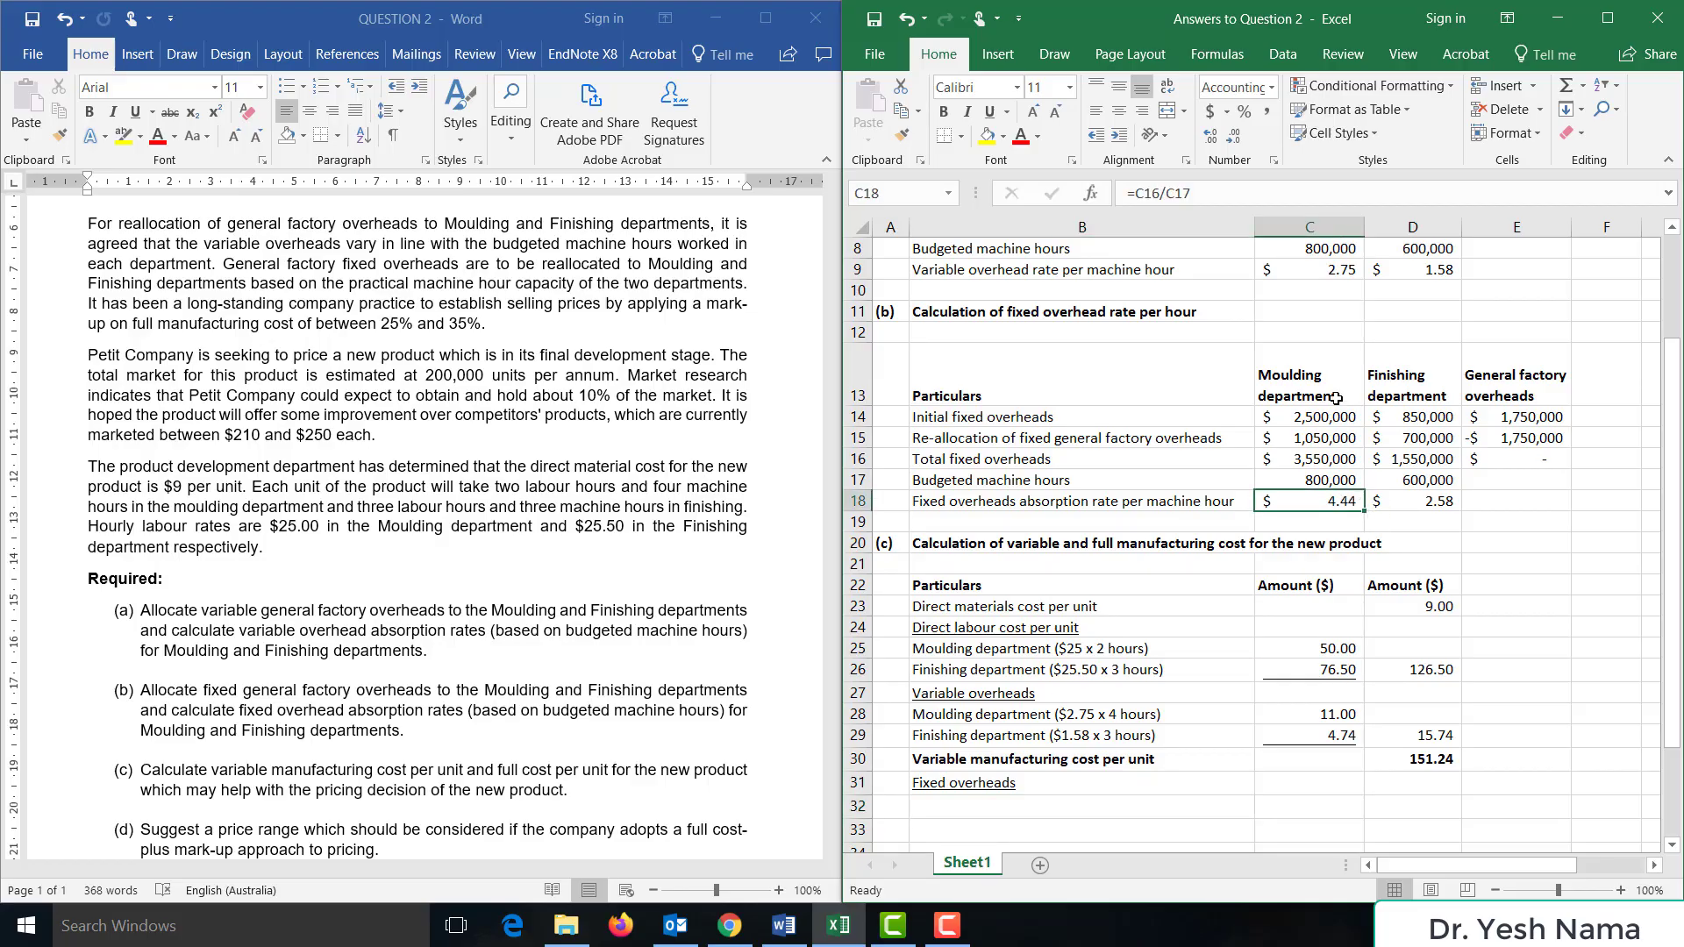
click(1318, 363)
click(1432, 489)
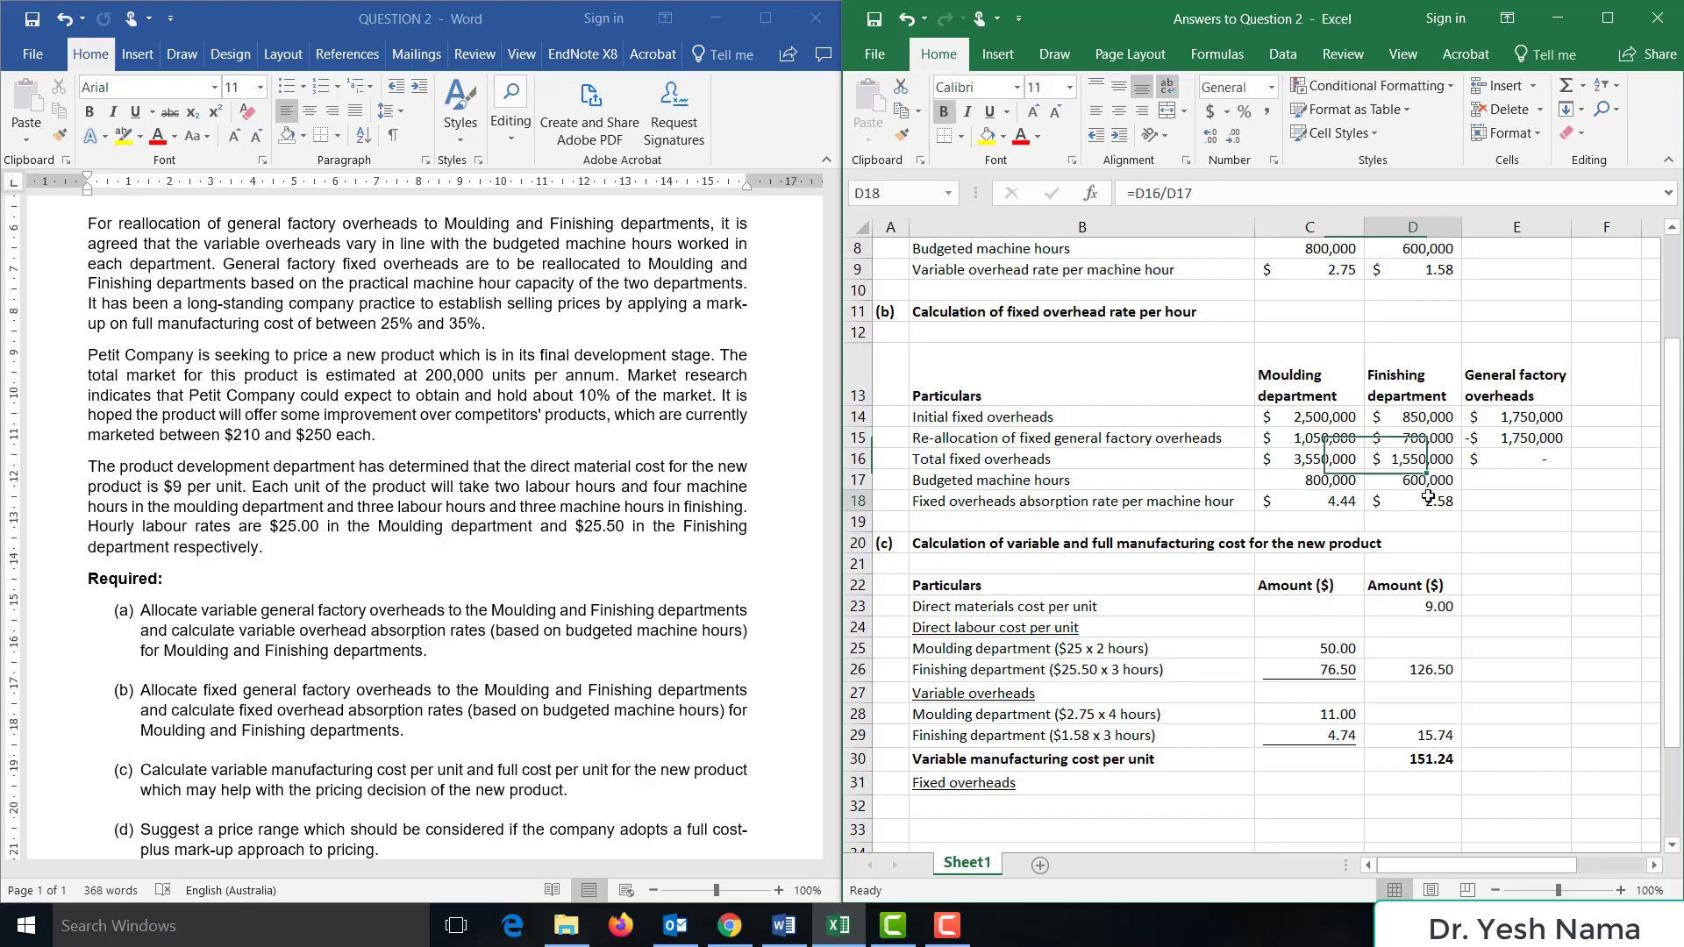
click(1429, 372)
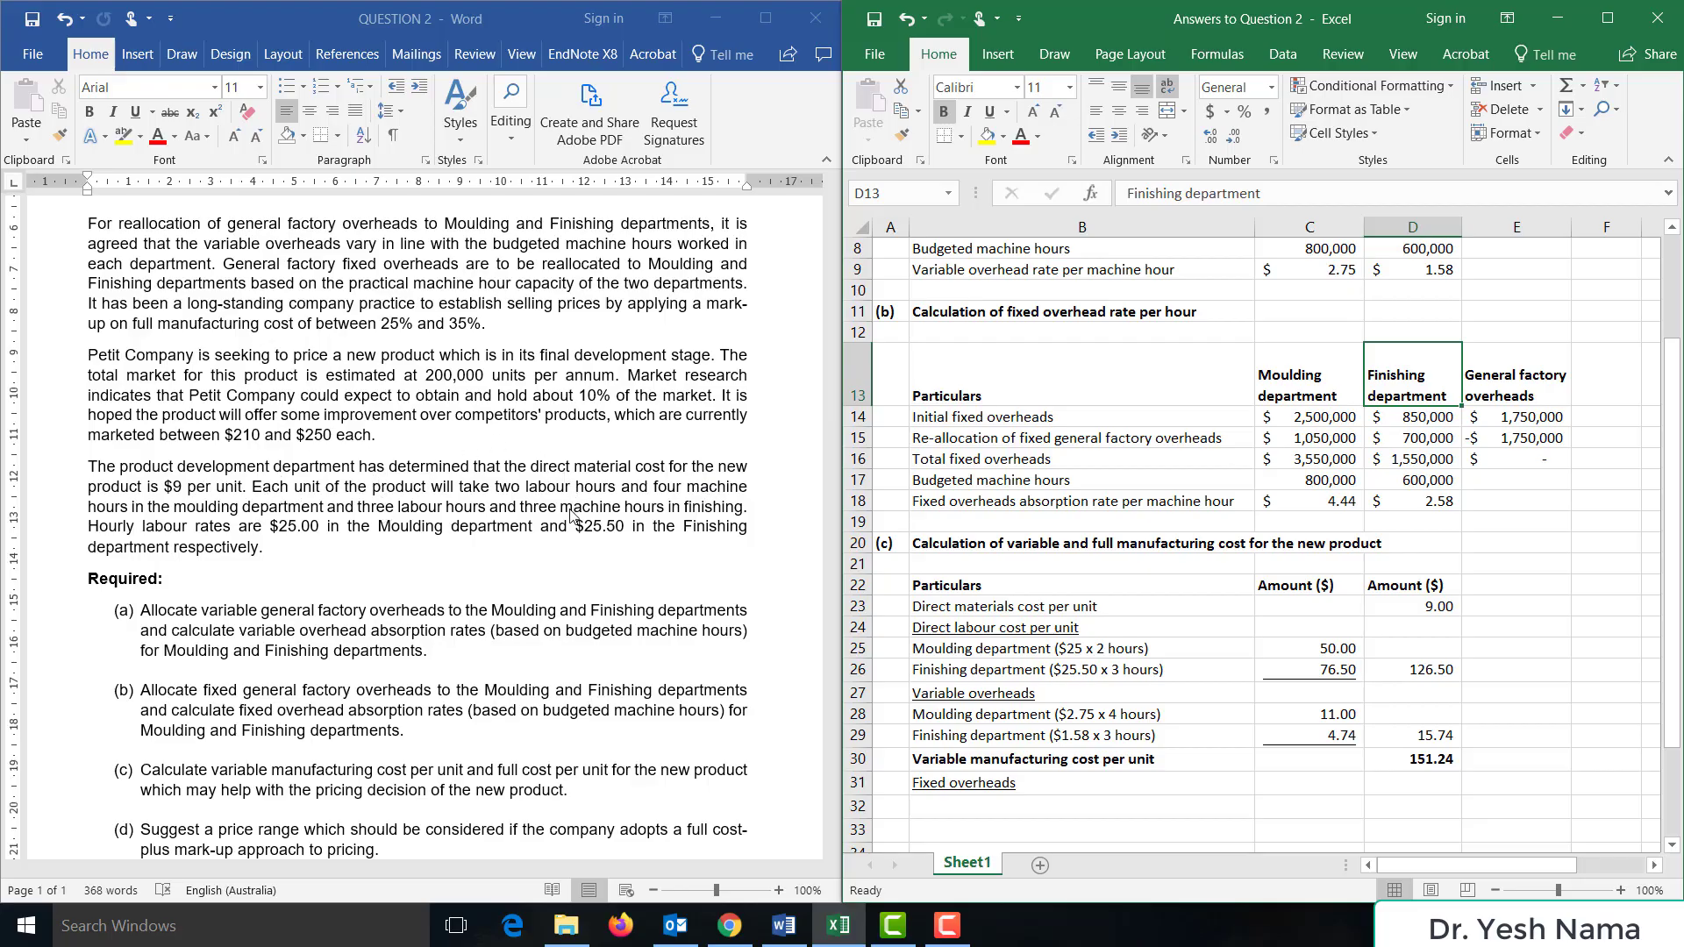
click(1323, 501)
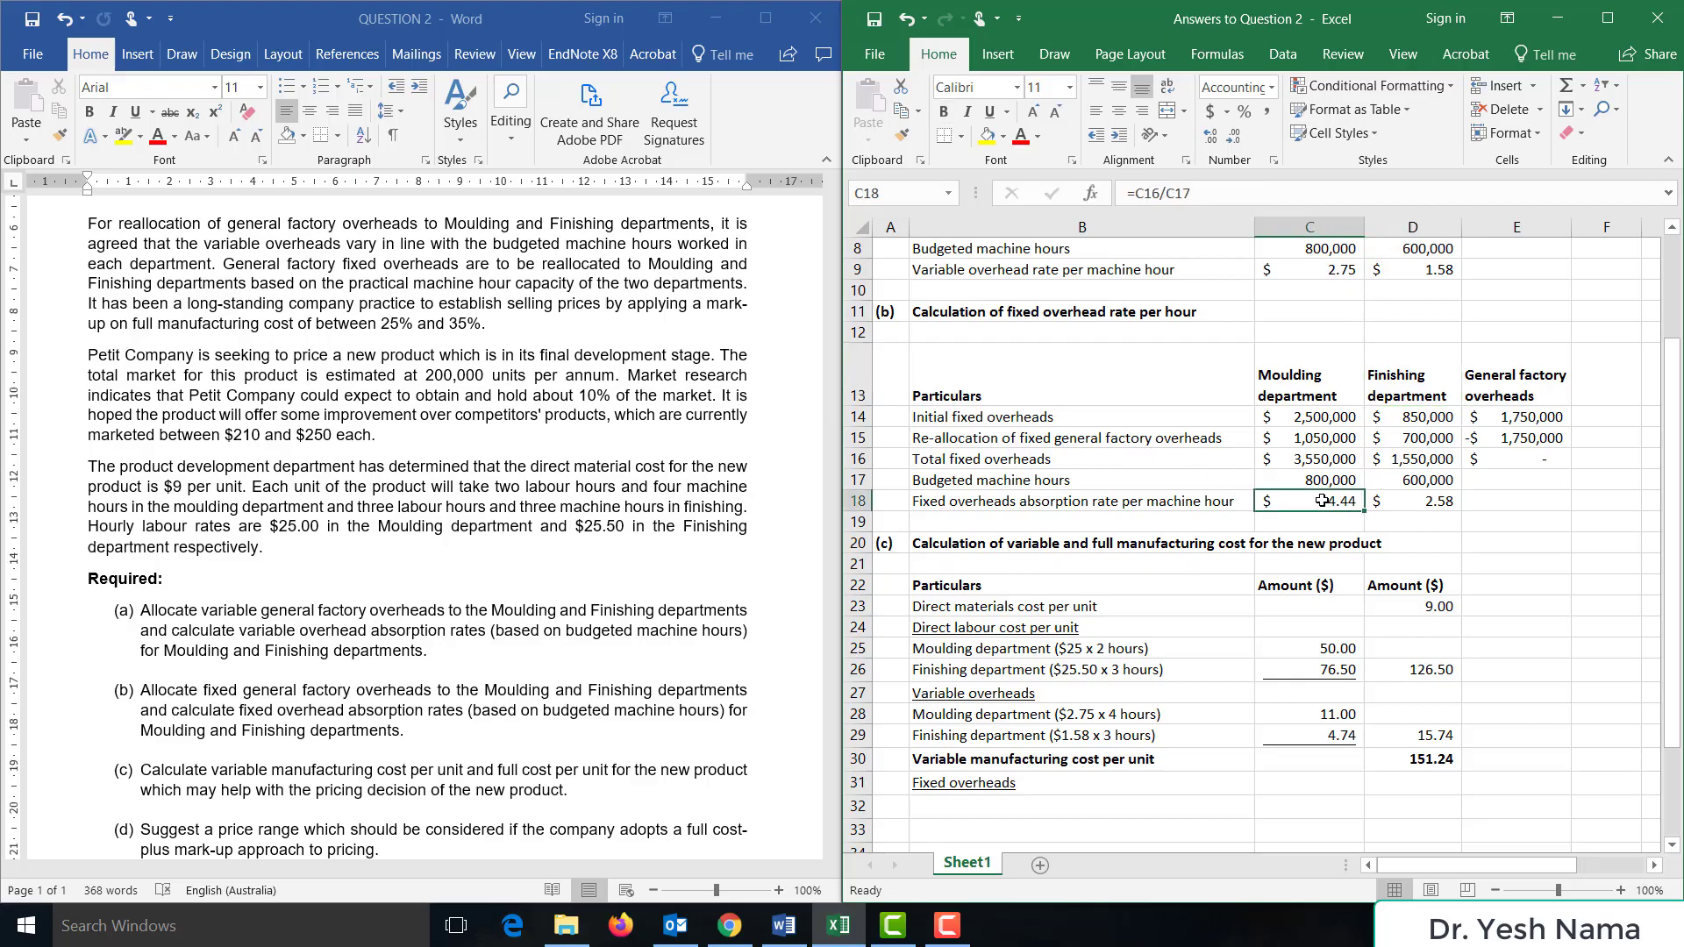
click(1417, 509)
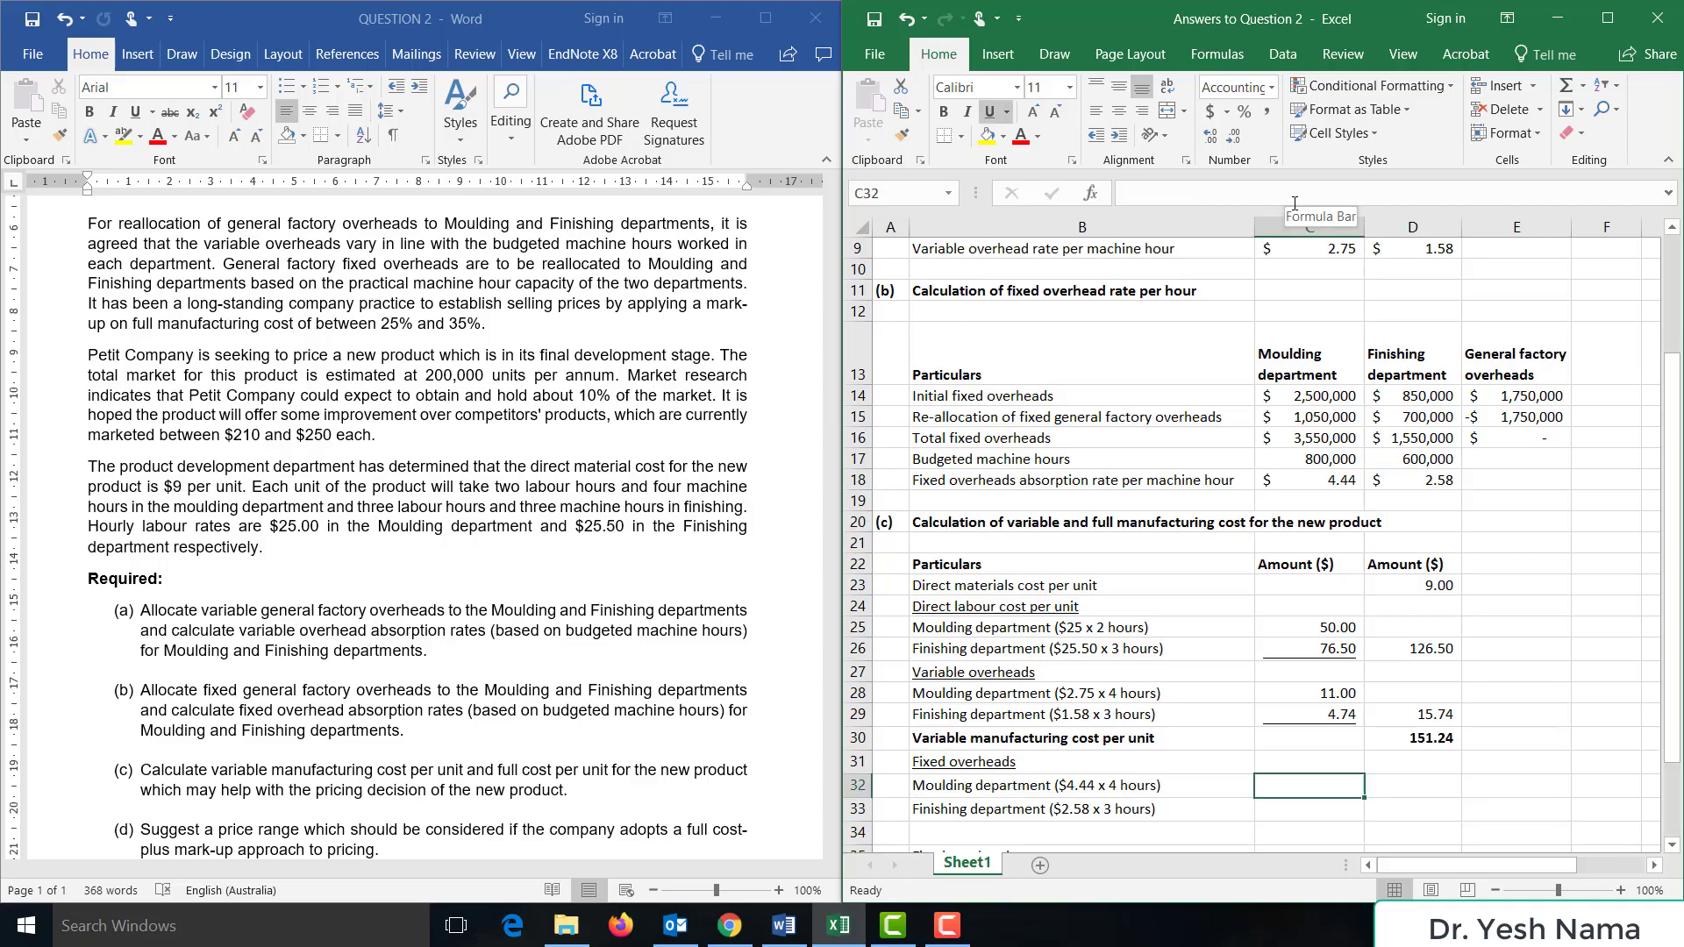
- Calculate the fixed overheads per unit, entering =4.44*4 for Moulding in C32 and =2.58*3 for Finishing in C33
text(=)
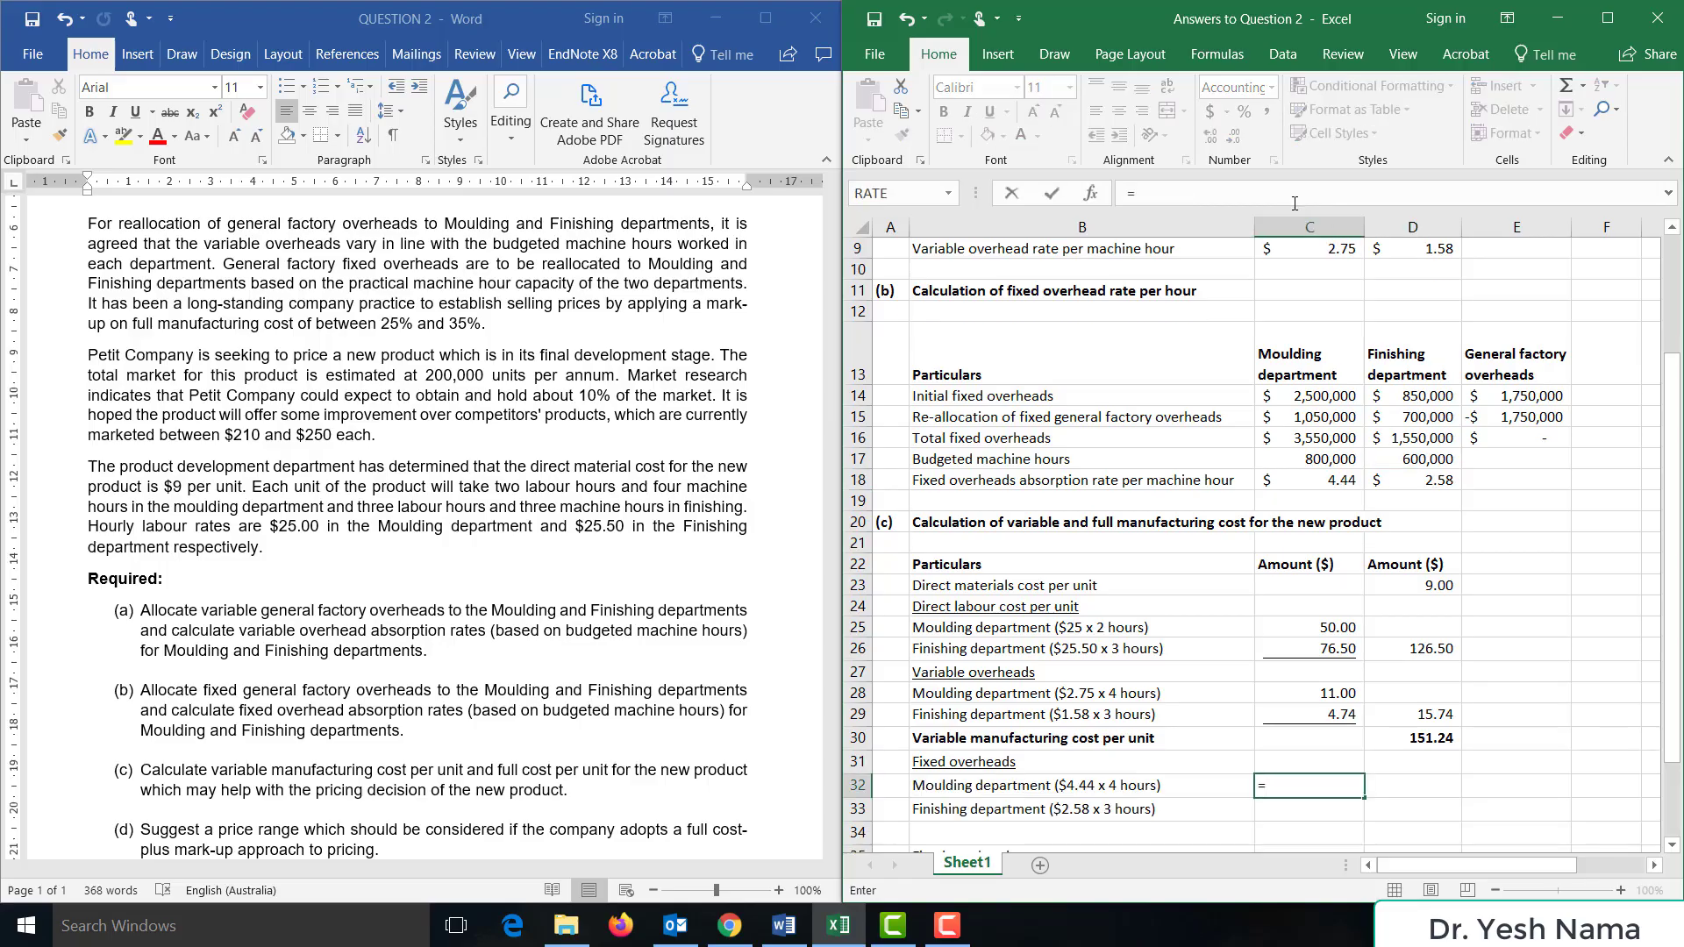
text(4.44*4)
key(Return)
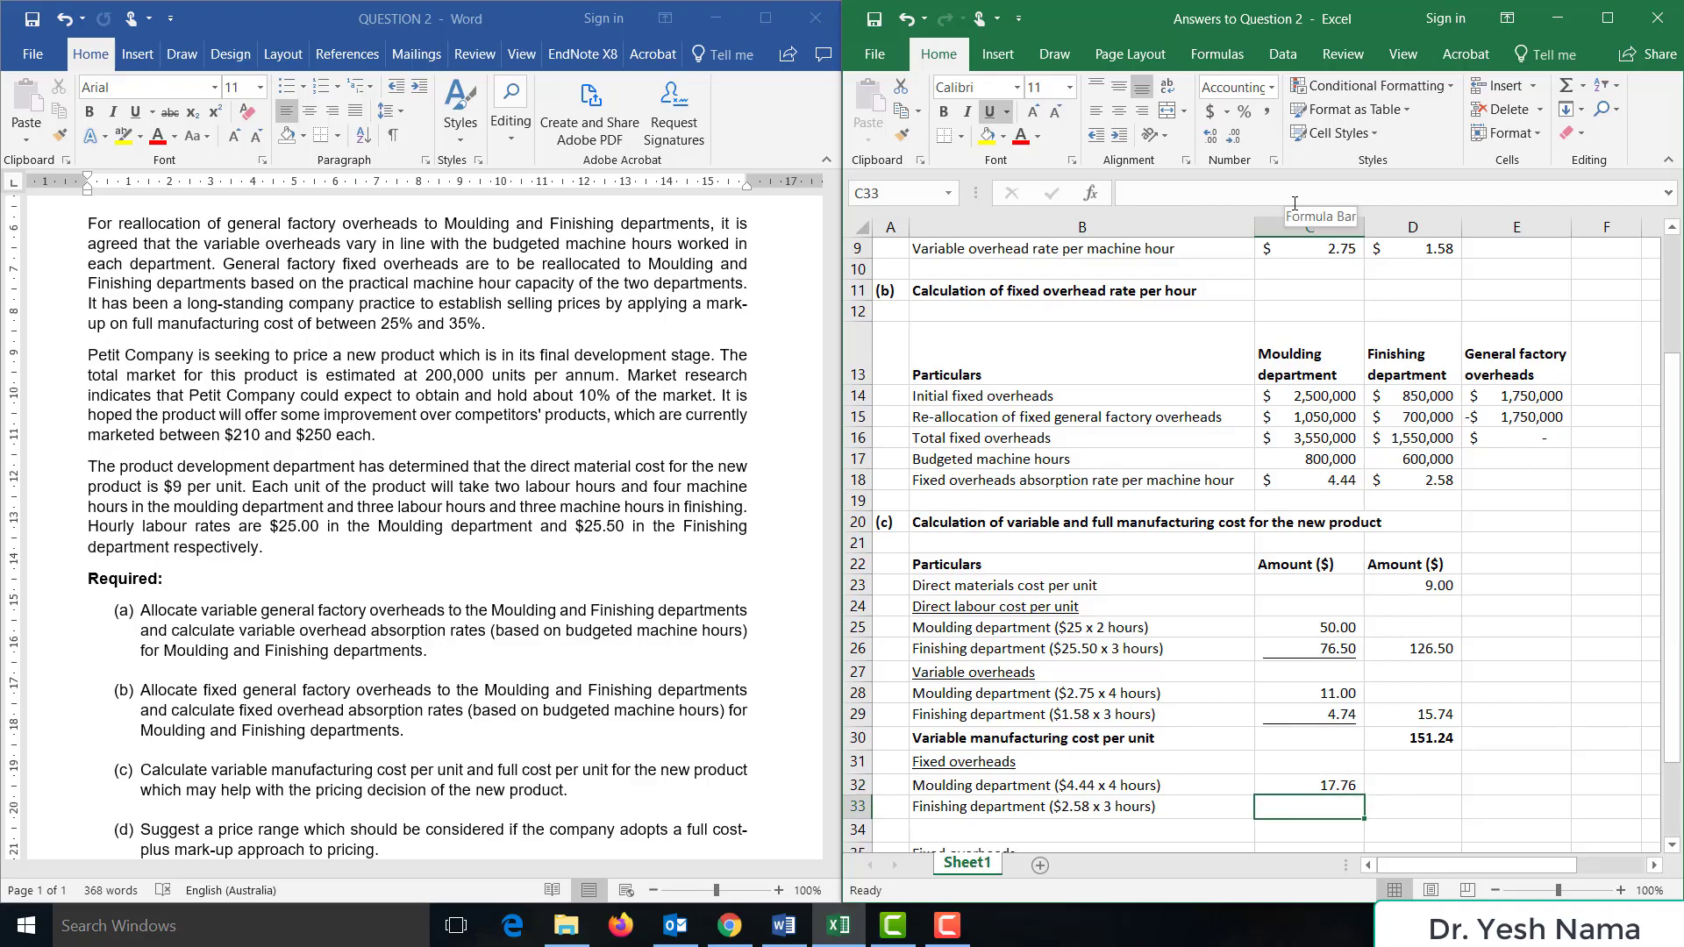
text(2.58*)
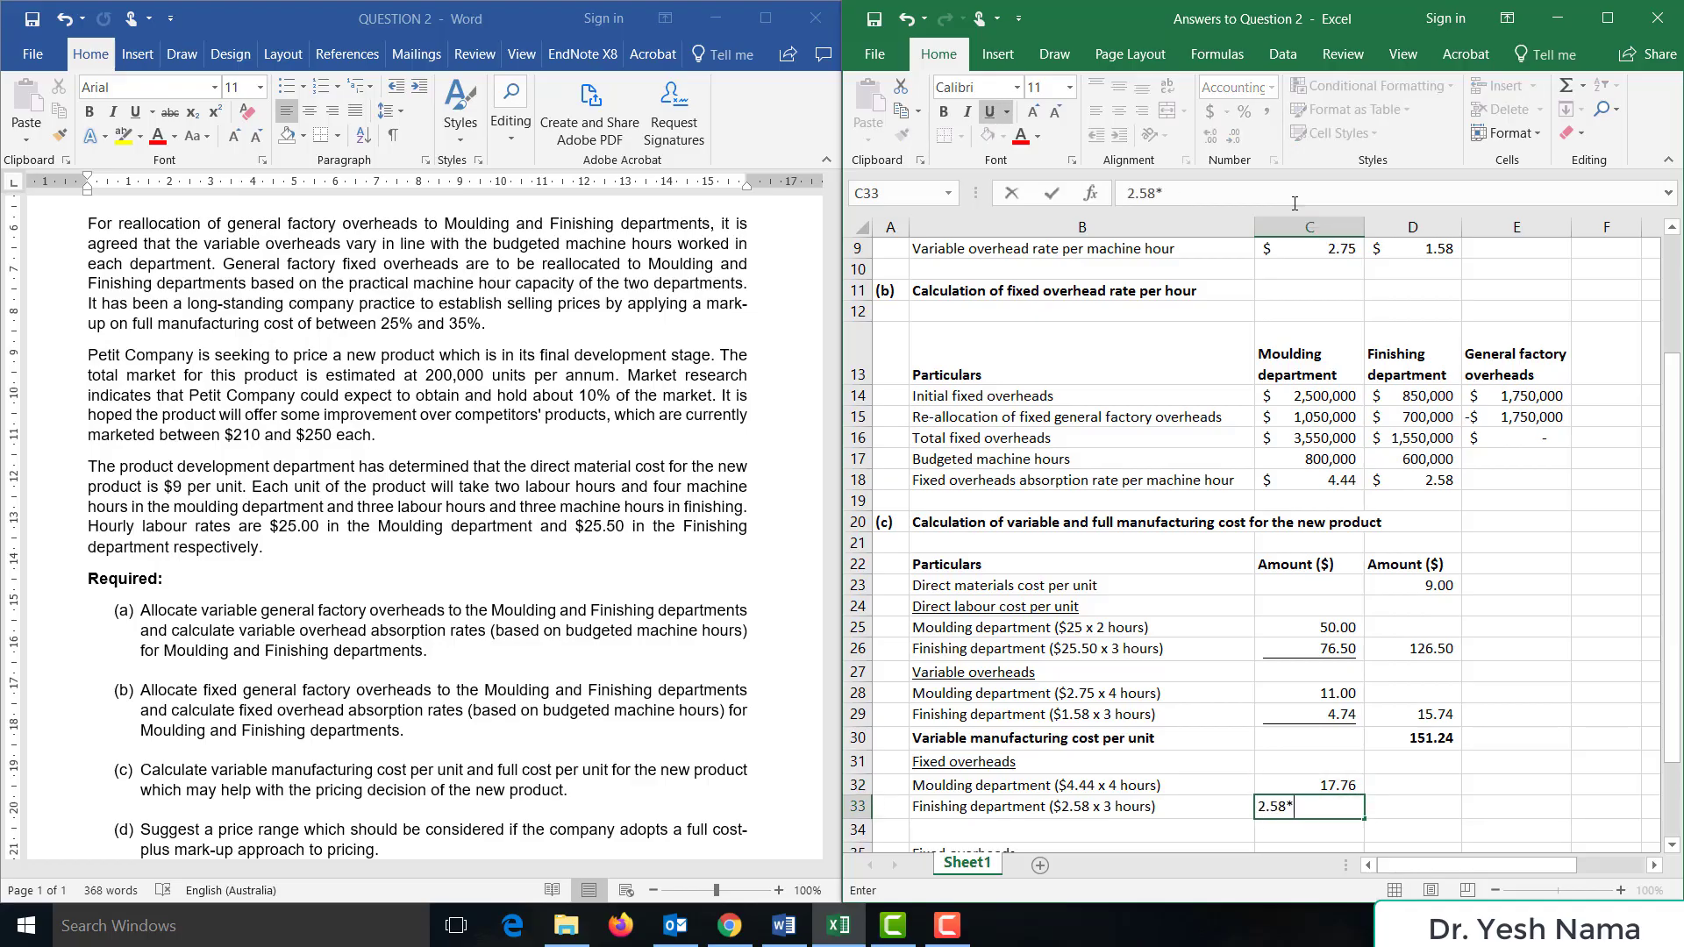
text(3)
key(ctrl+Return)
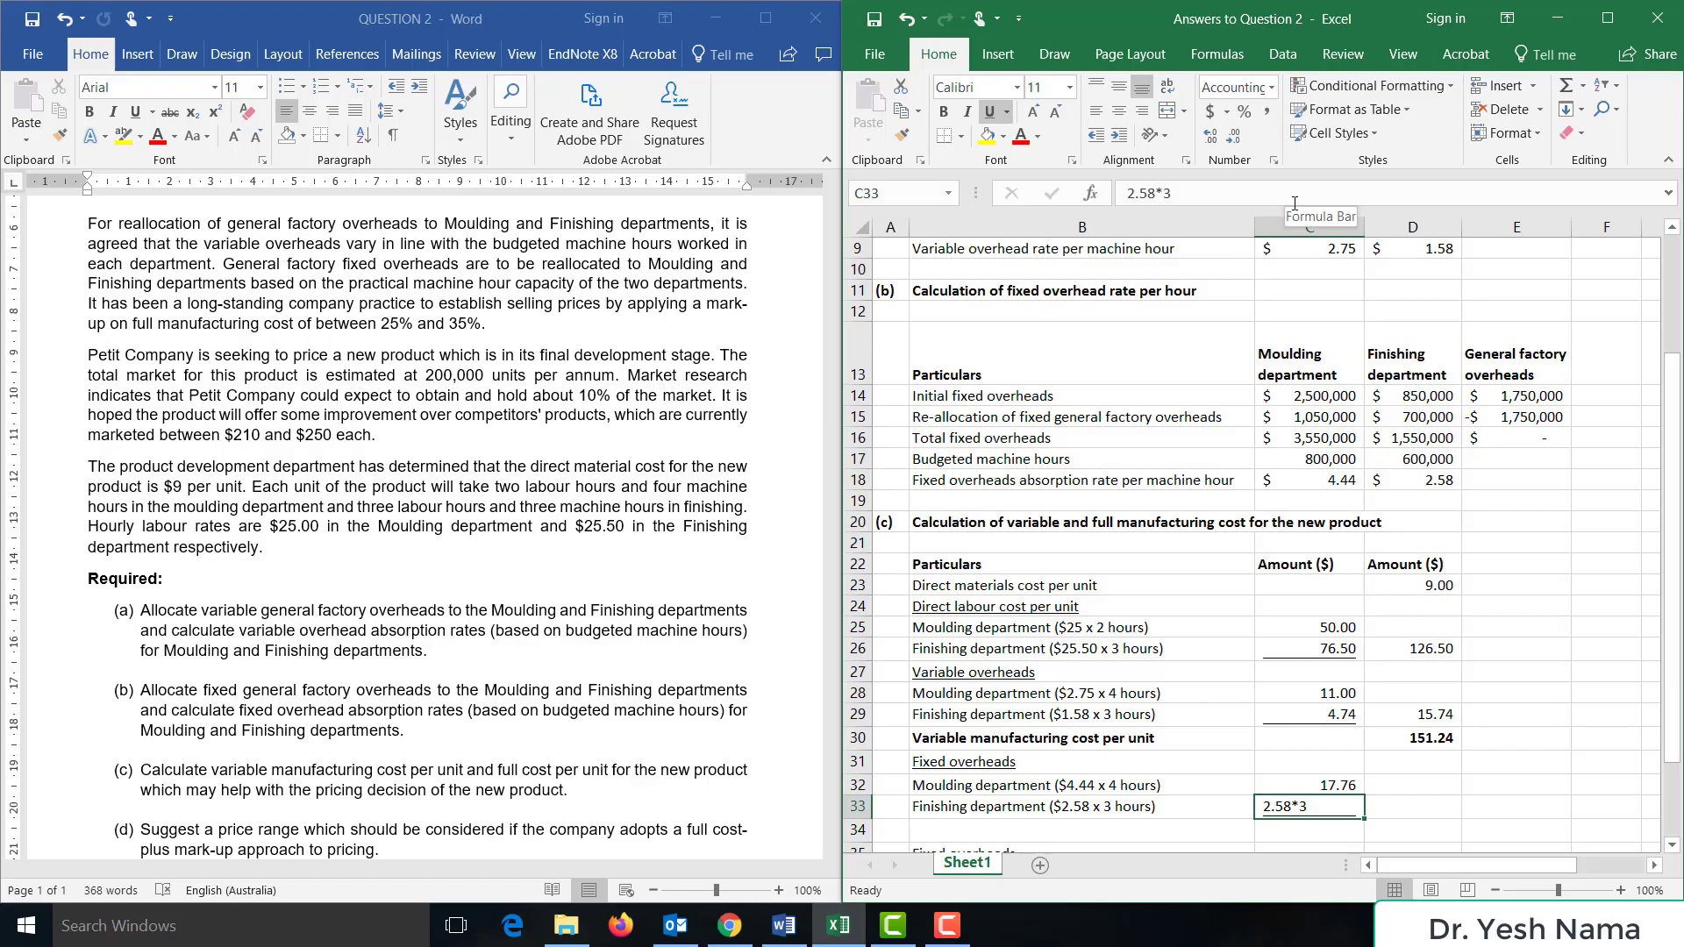
click(1126, 192)
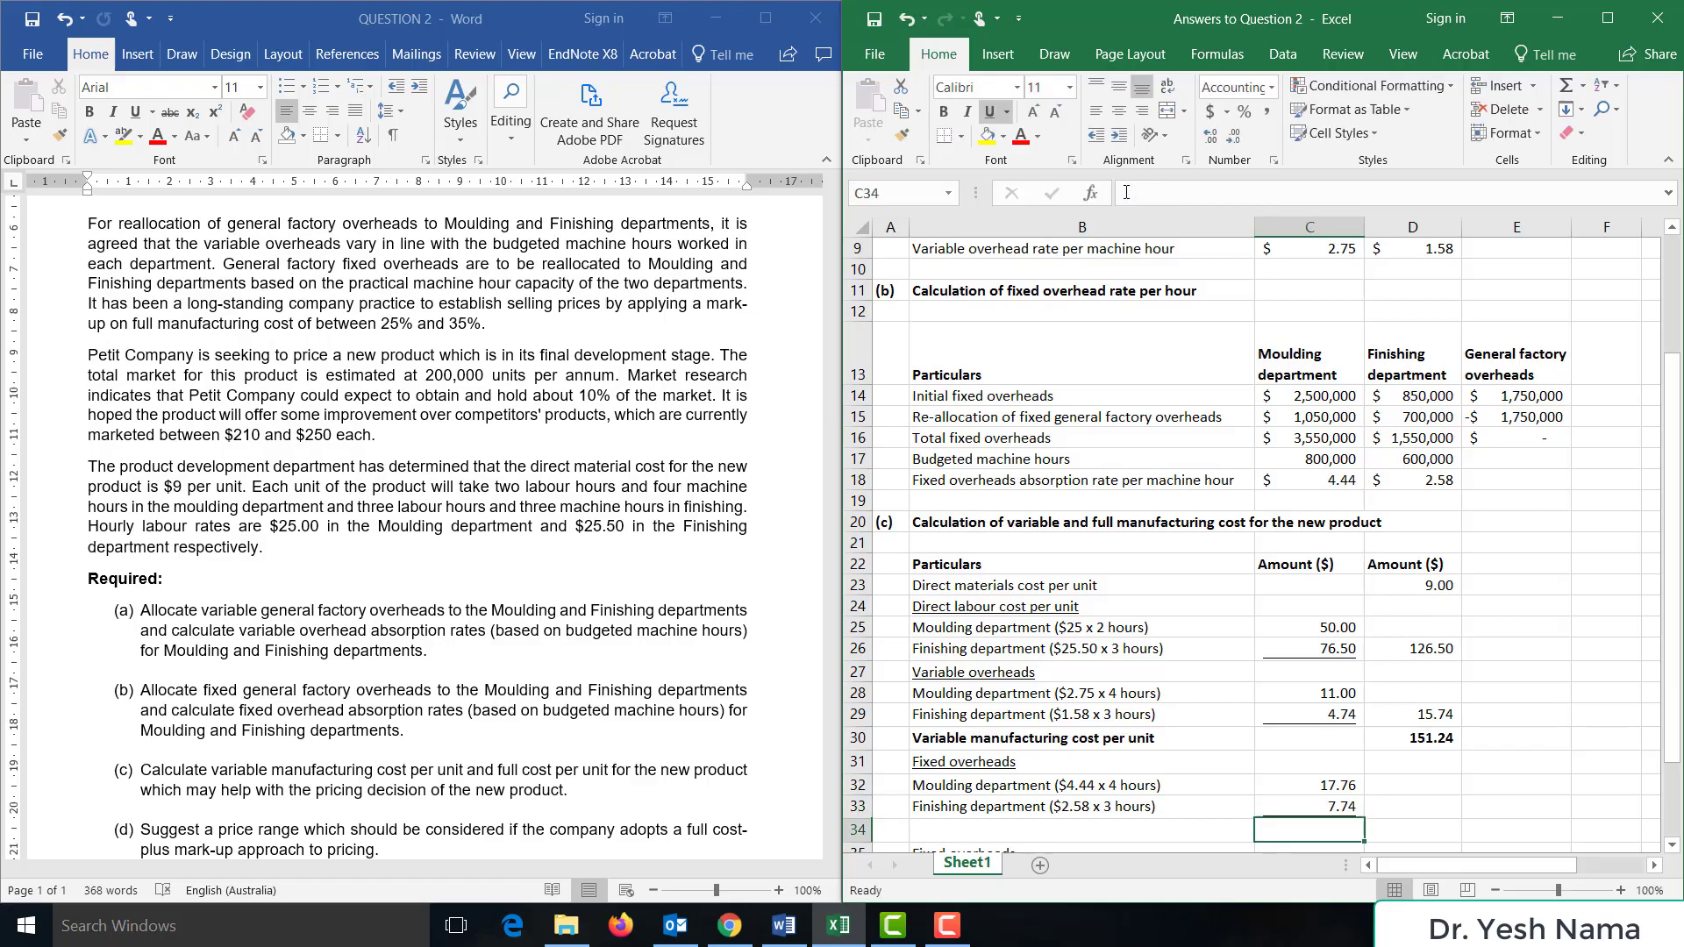
text(=)
- Total the two departmental fixed overhead amounts in D33 with =SUM(C32:C33)
key(Tab)
text(=sum)
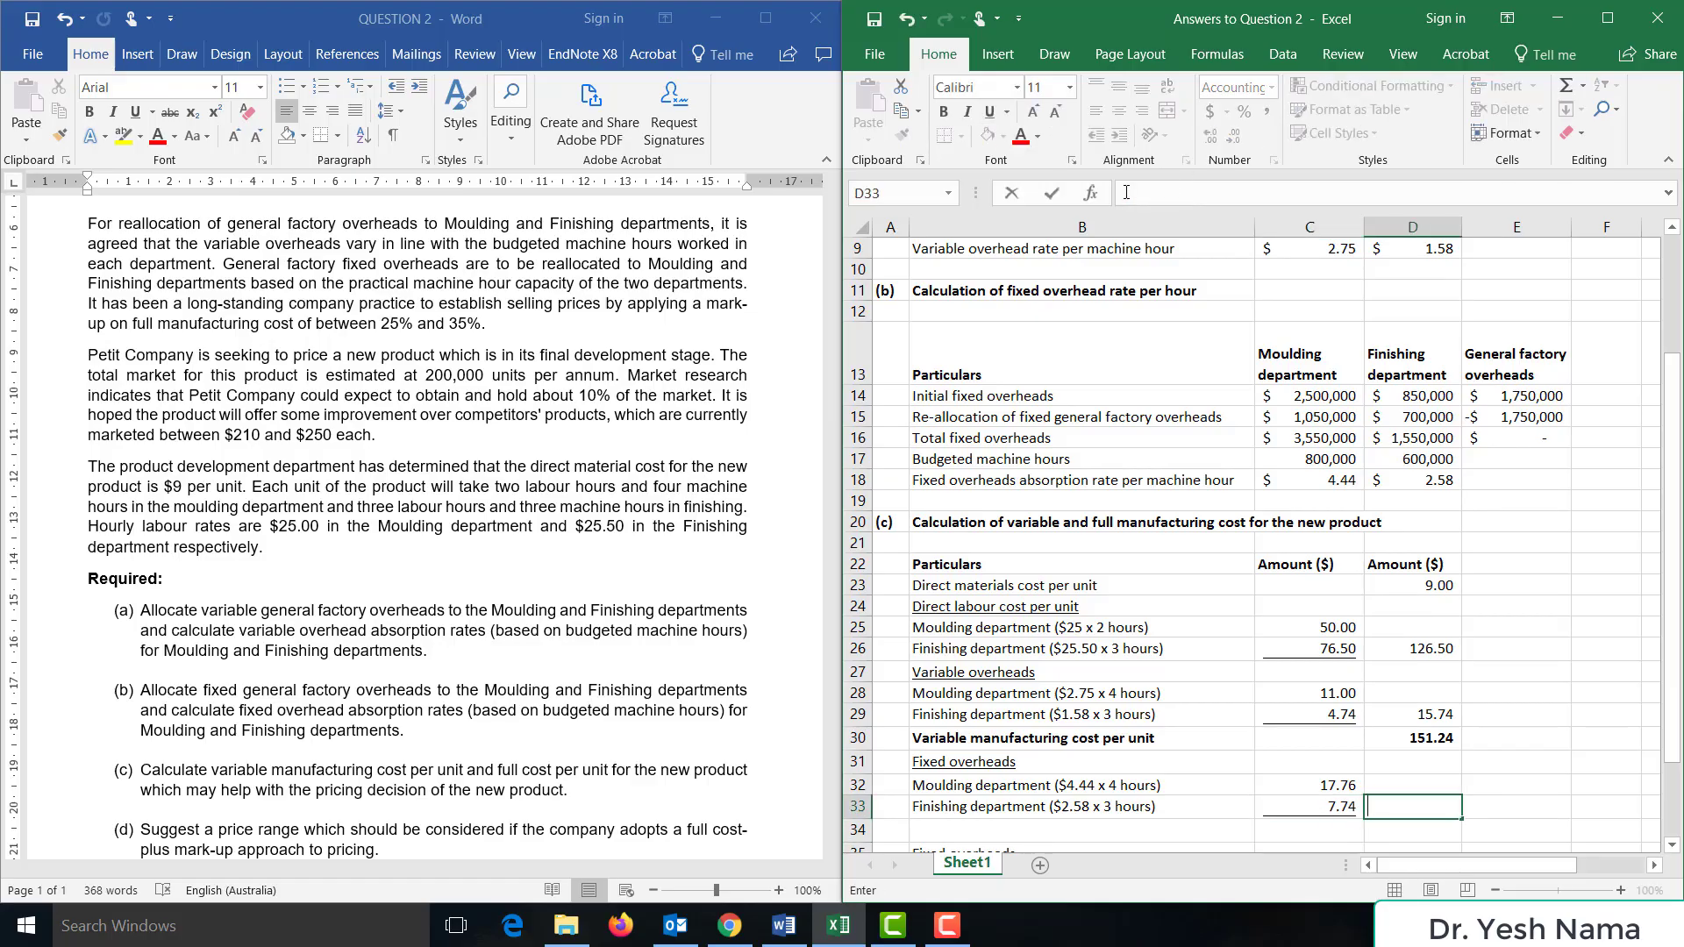
text(()
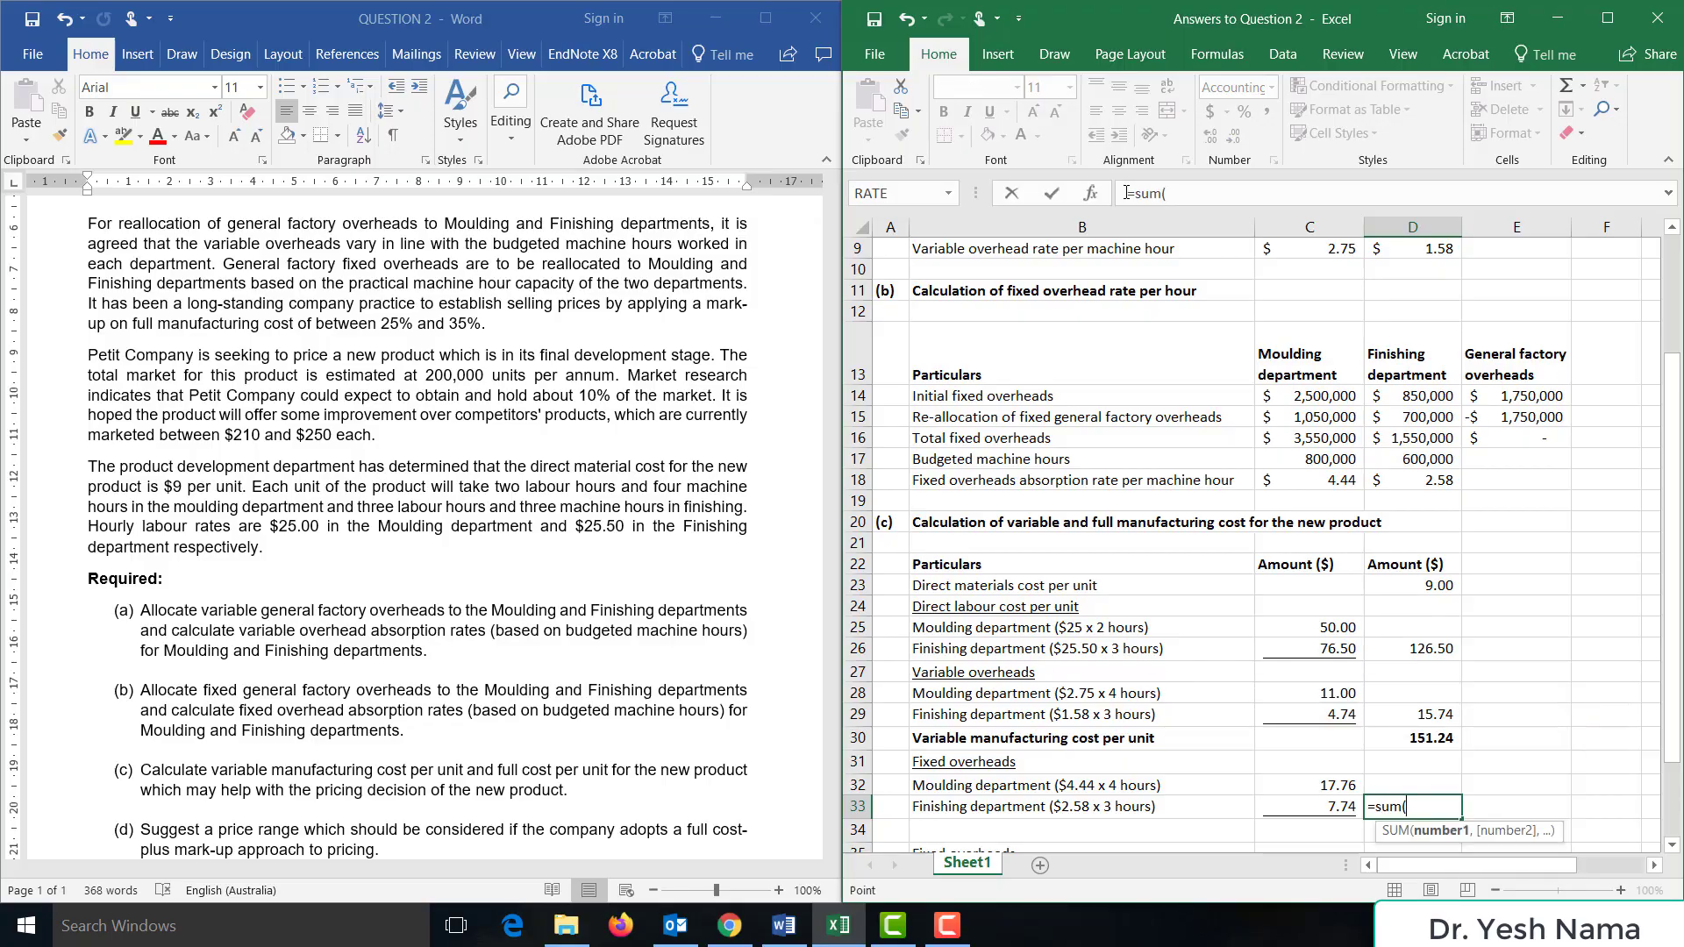
key(Left)
key(shift+Up)
text())
key(Up)
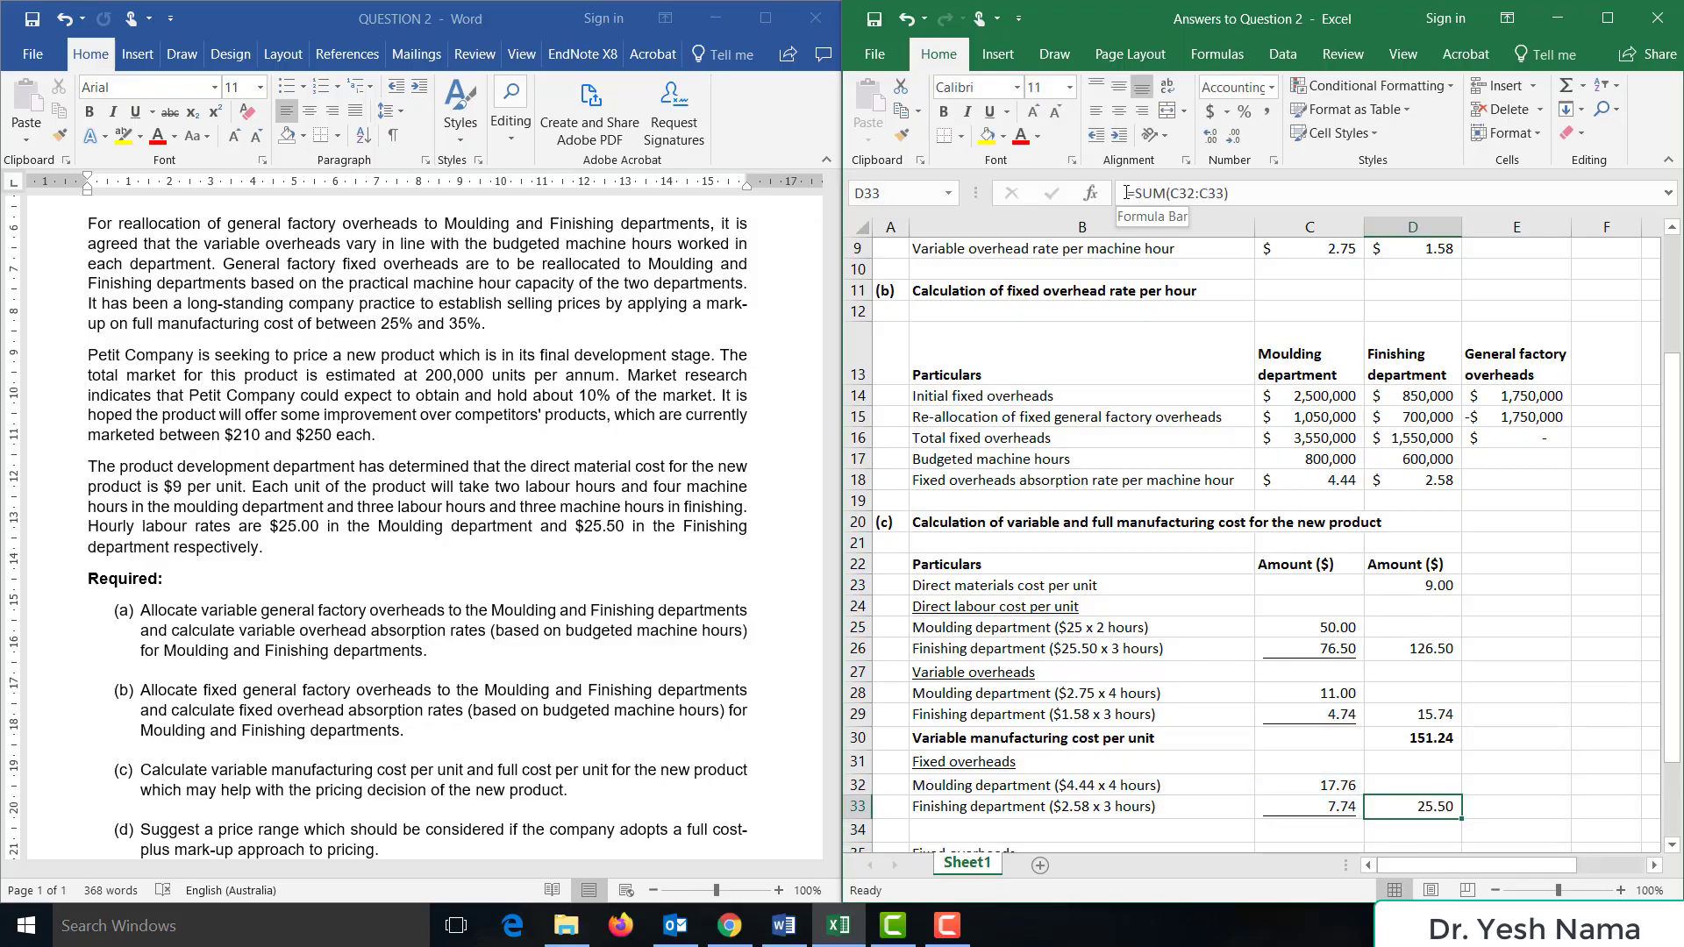
- Label row 34 "Full manufacturing cost" in B34
key(Down)
key(Left)
key(Left)
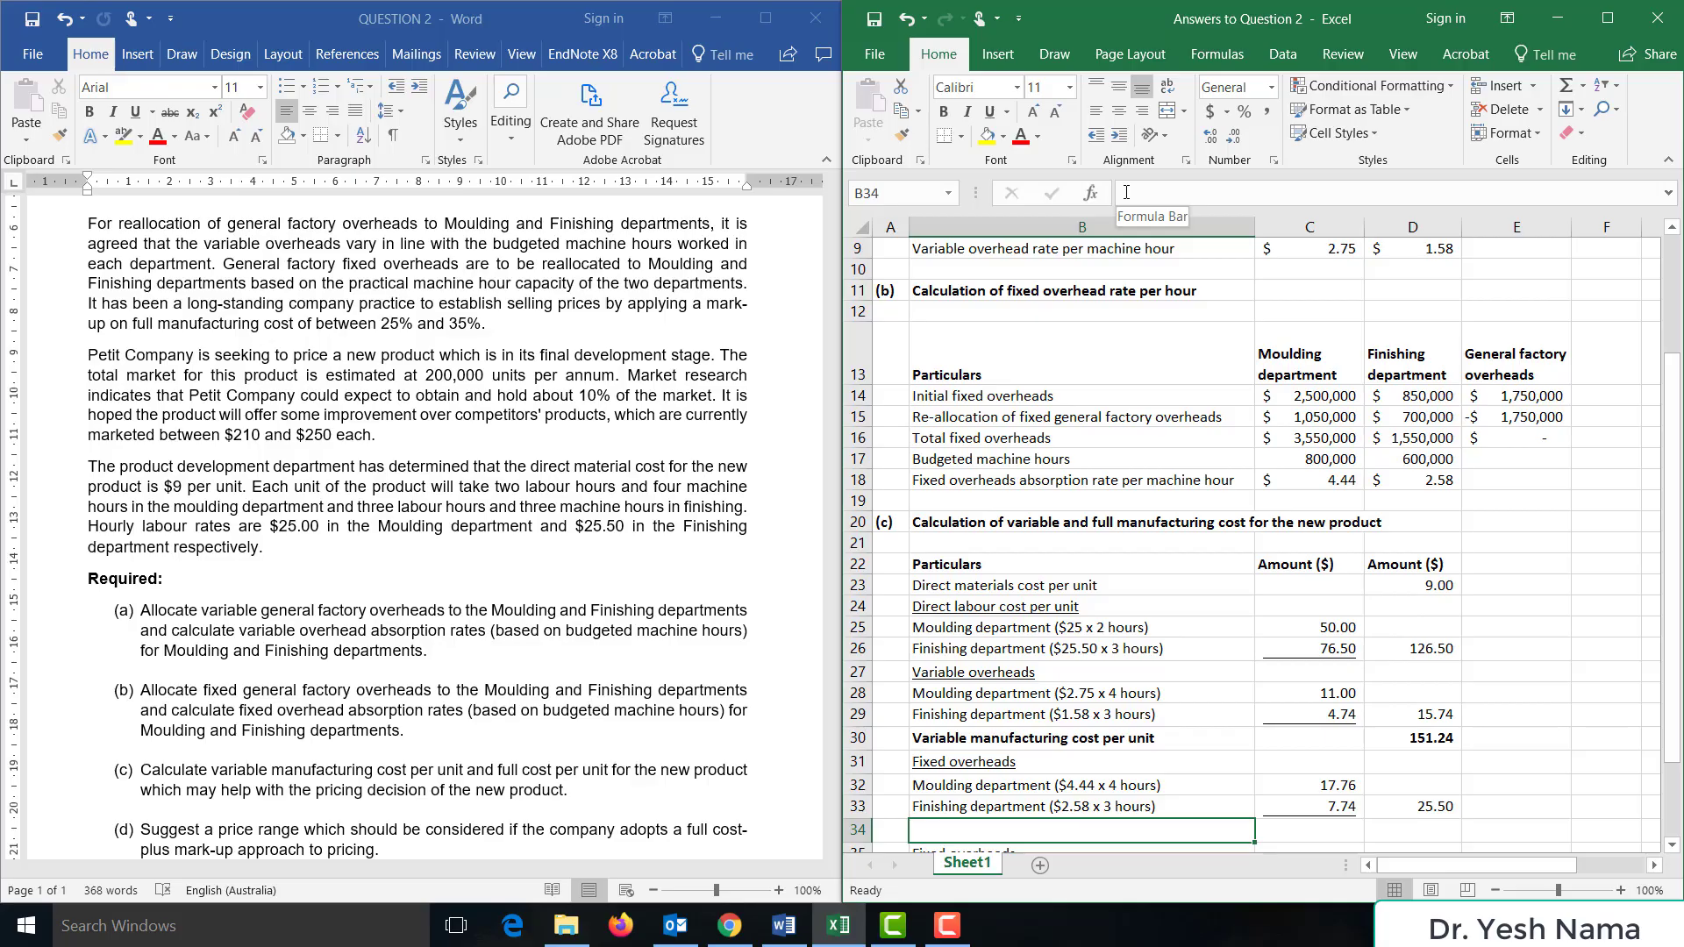
text(Fixe)
key(BackSpace)
key(BackSpace)
key(BackSpace)
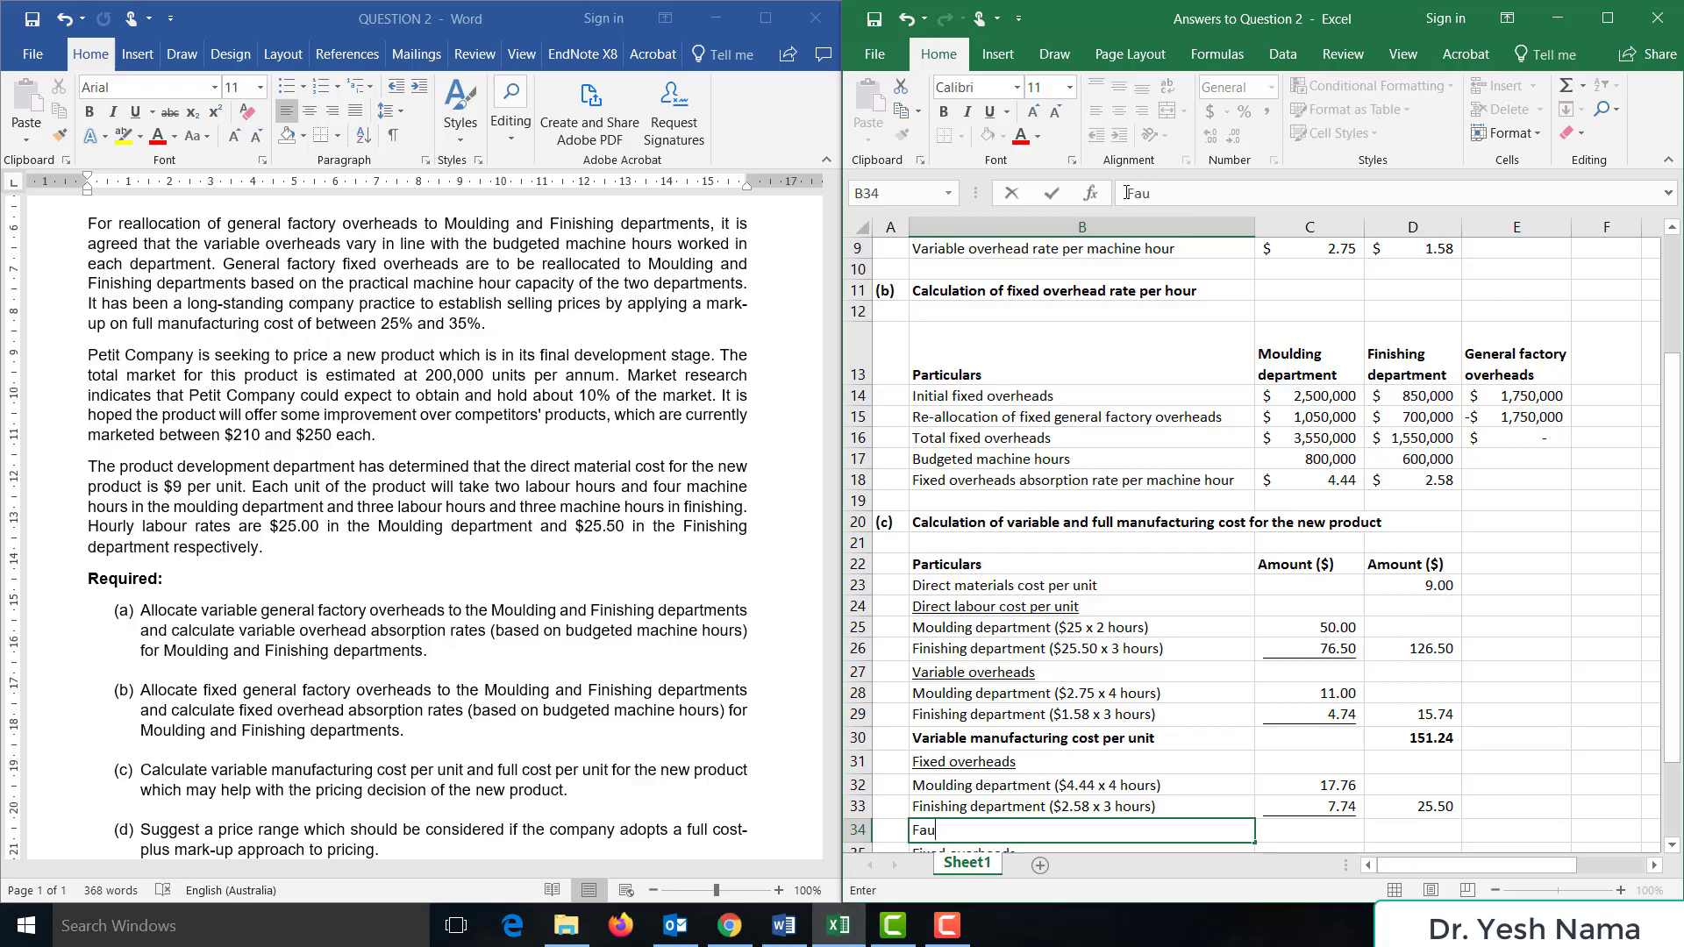
text(ull manufacturing cost)
- Add the variable manufacturing cost and the fixed overhead total in D34 with =D30+D33
key(Right)
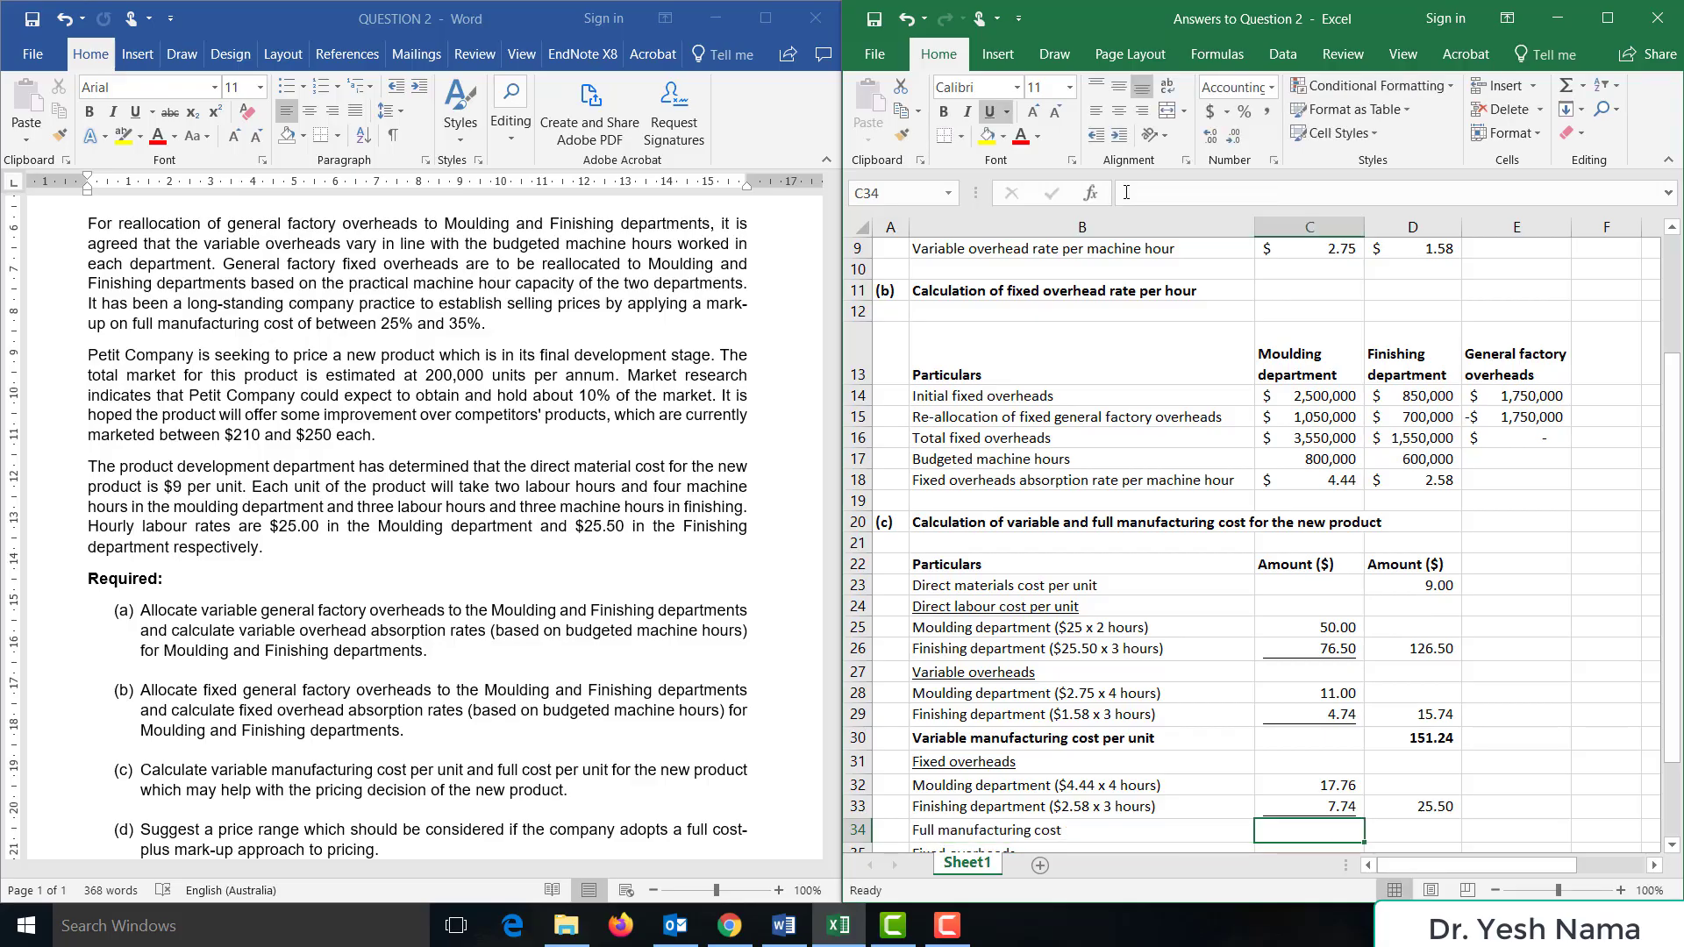
key(Right)
text(=)
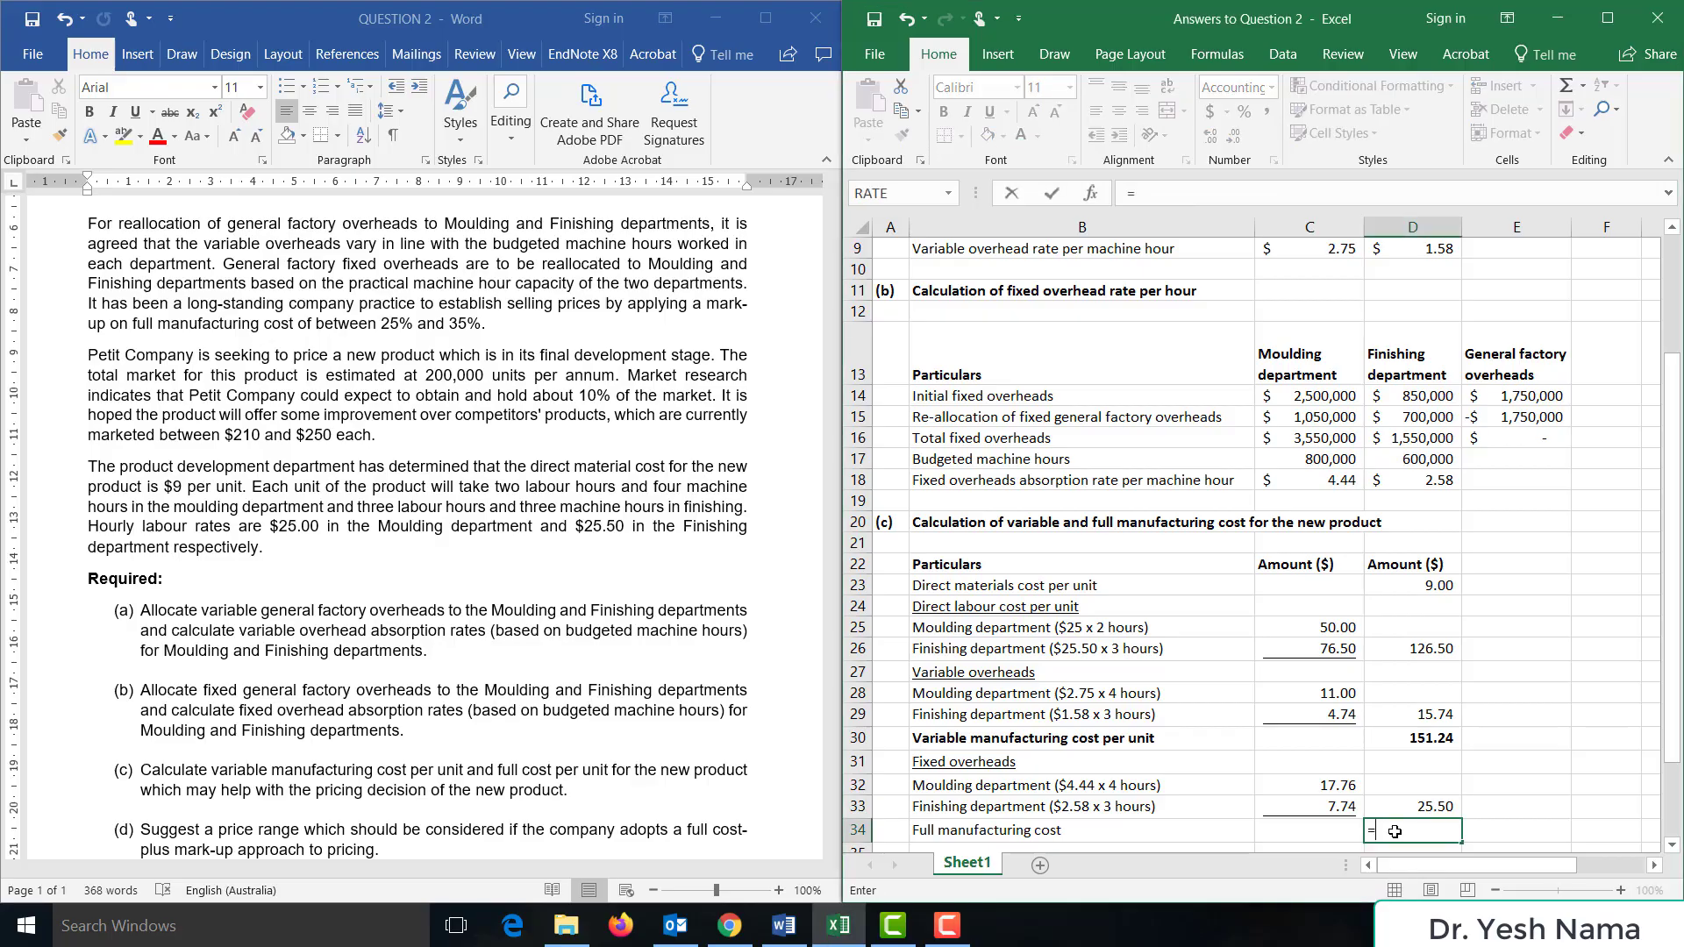
key(Up)
key(Up)
key(Up)
key(Up)
text(+)
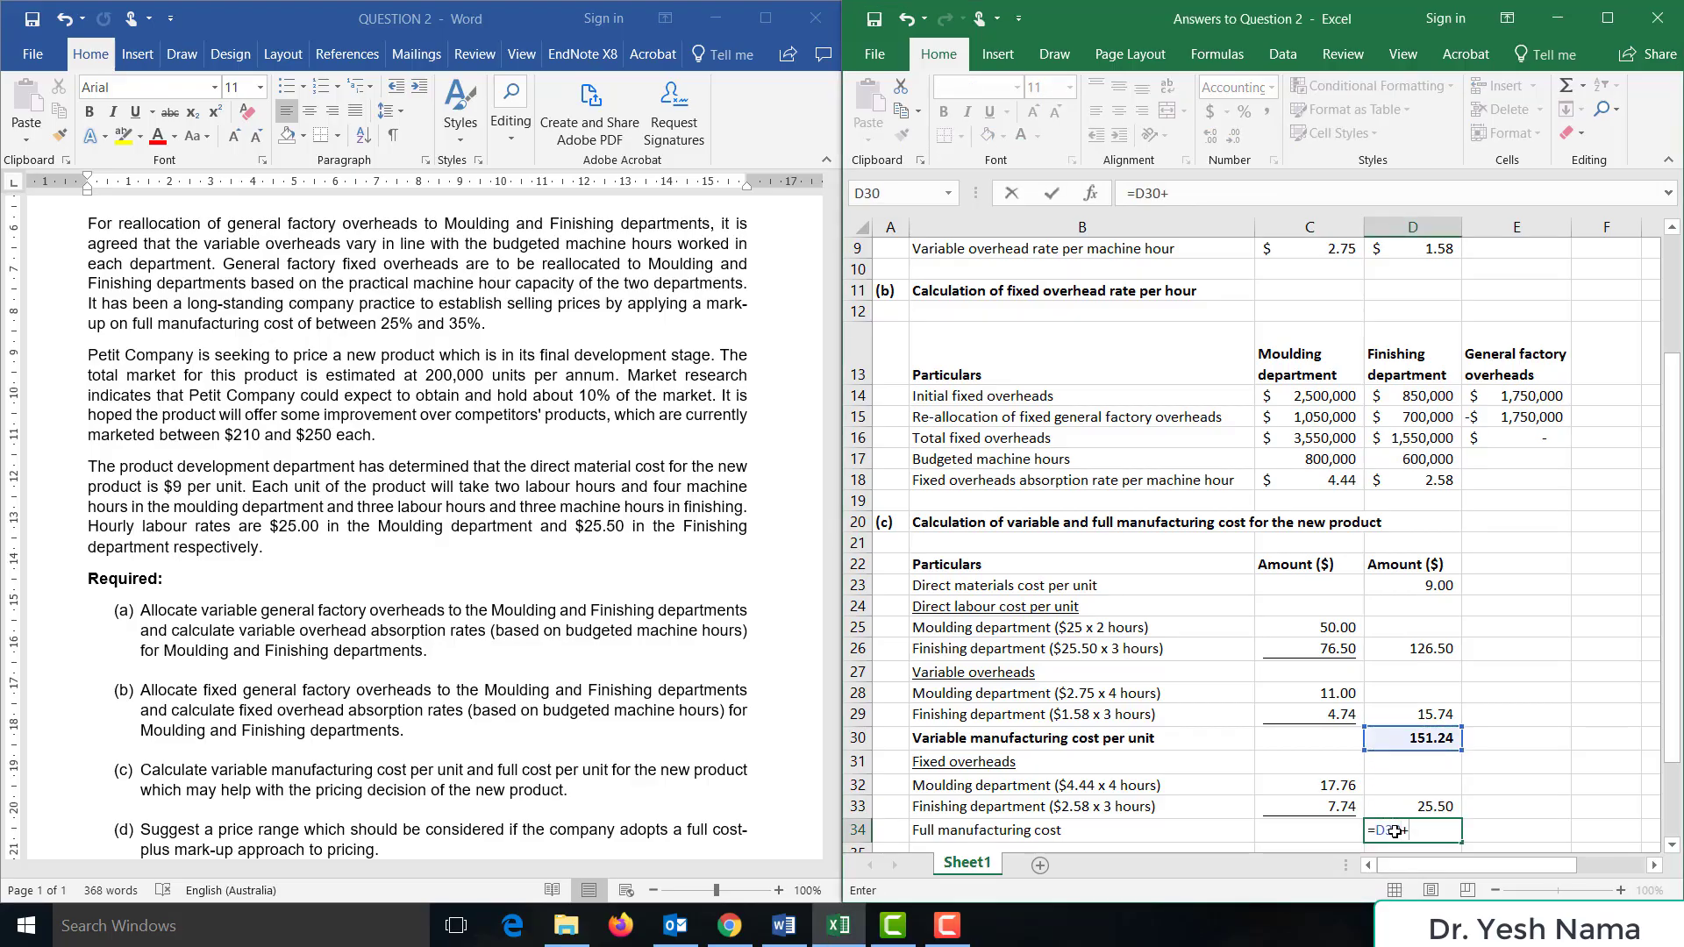
key(Up)
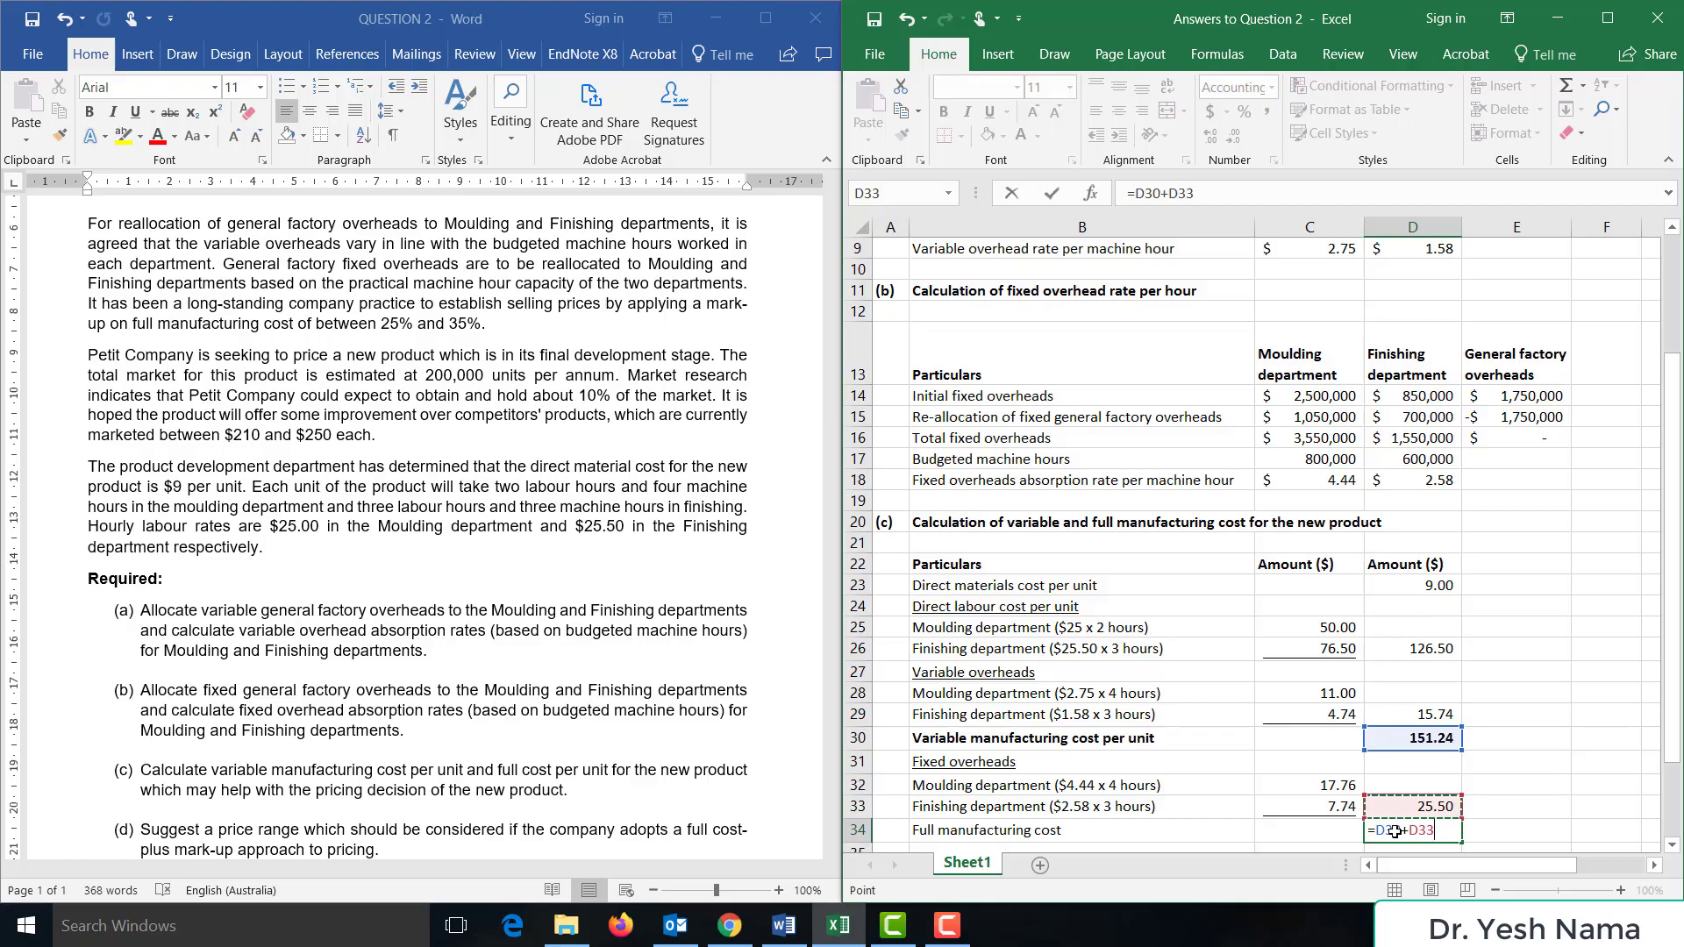
key(Return)
- Make the full manufacturing cost row, B34 to D34, bold
key(Up)
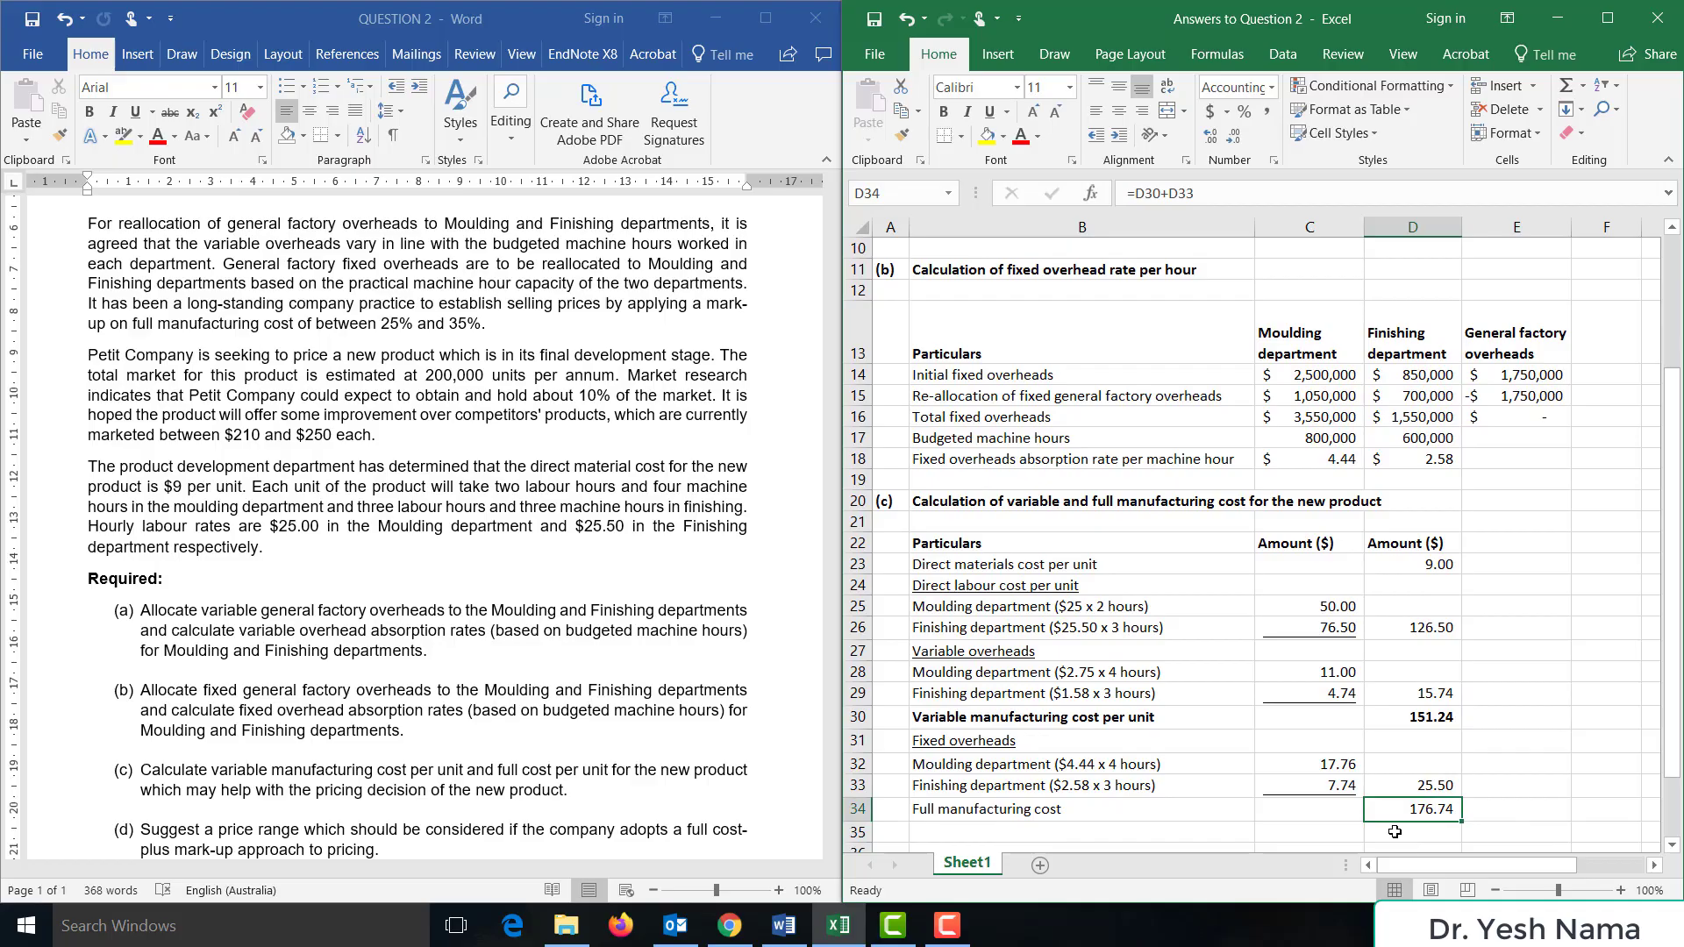
key(shift+Left)
key(shift+Left)
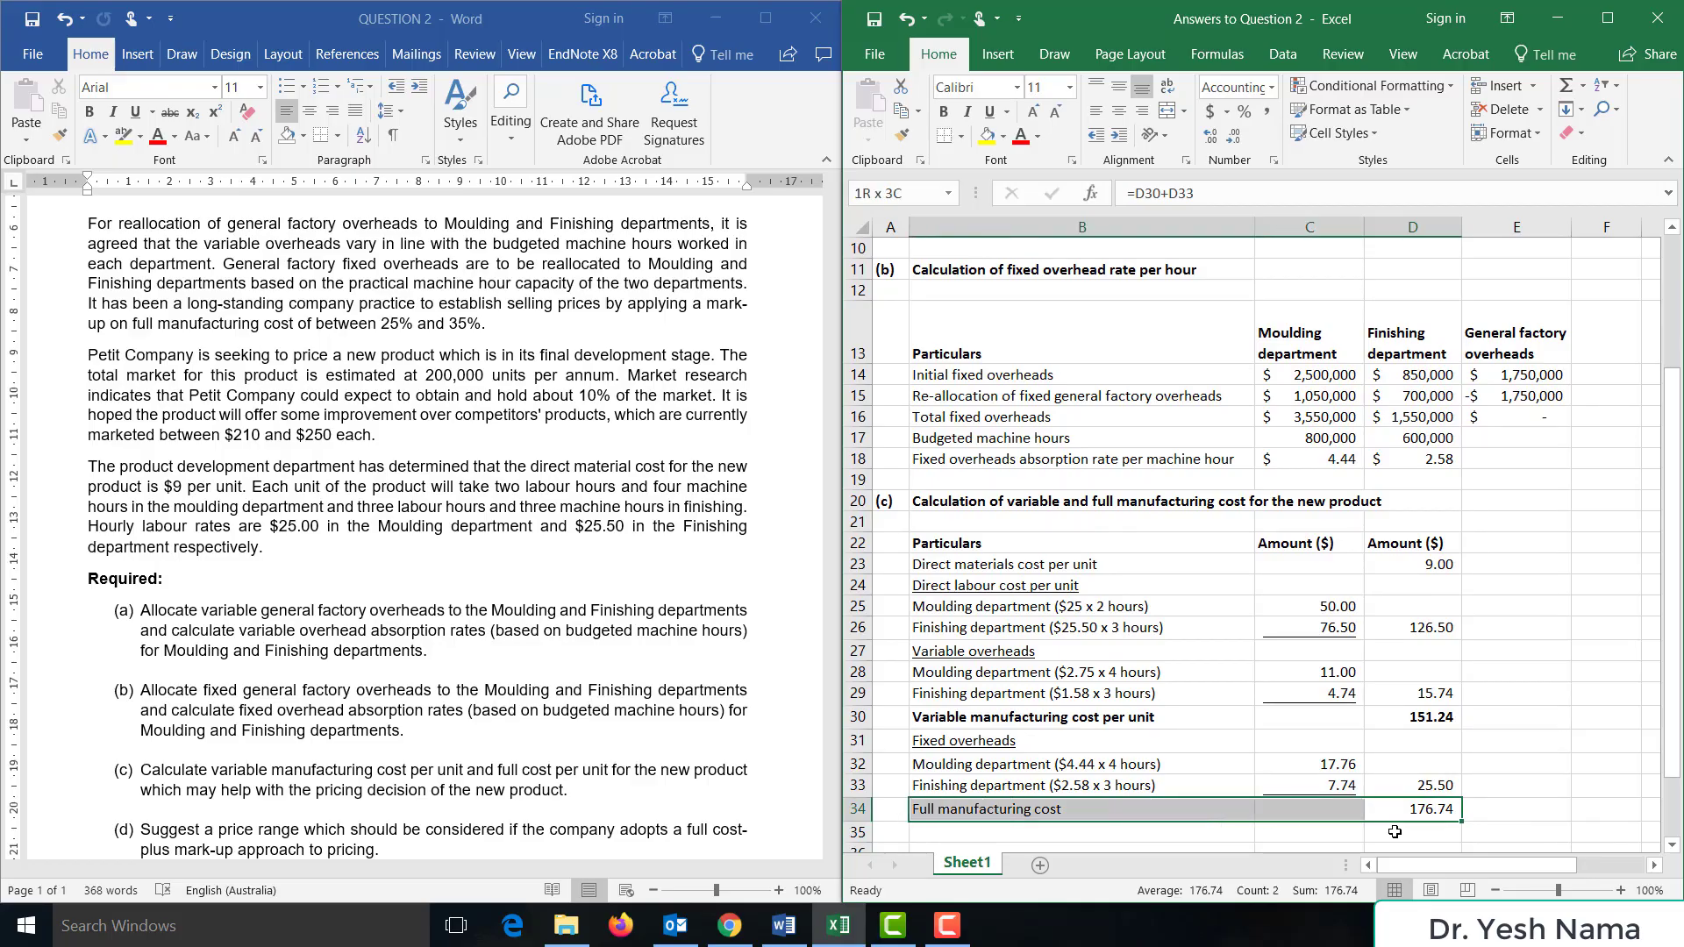
key(ctrl+b)
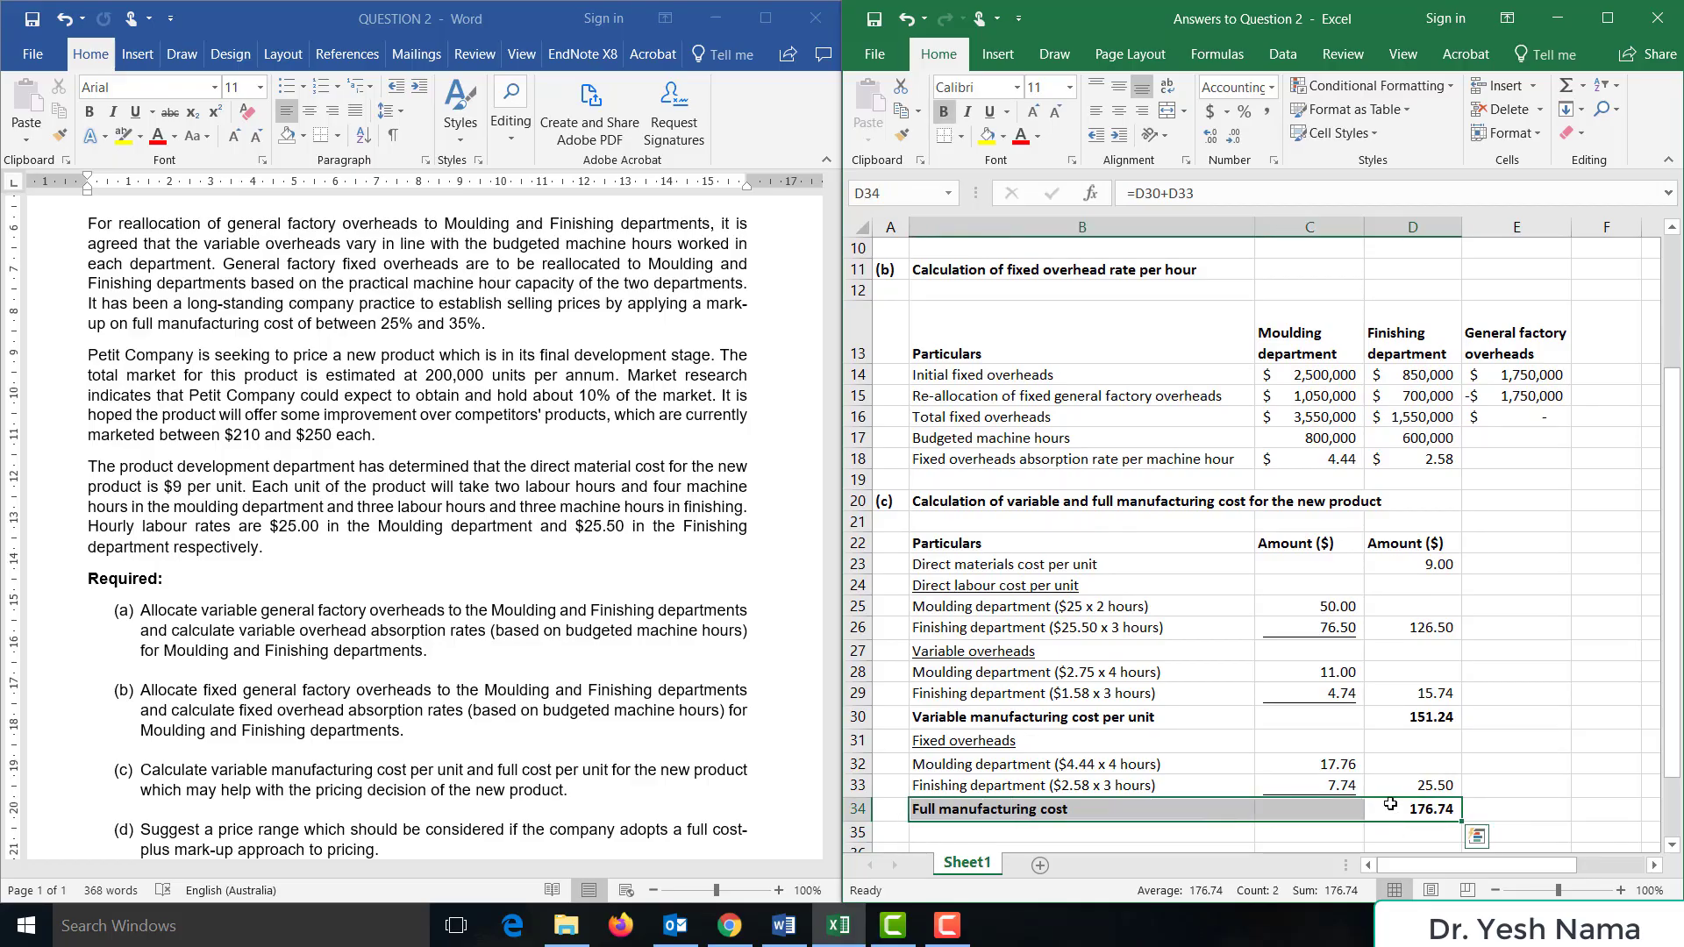
- Add the bold part label "(d)" in A36, two rows below the full manufacturing cost
key(Down)
key(Down)
key(Home)
key(ctrl+b)
key(Right)
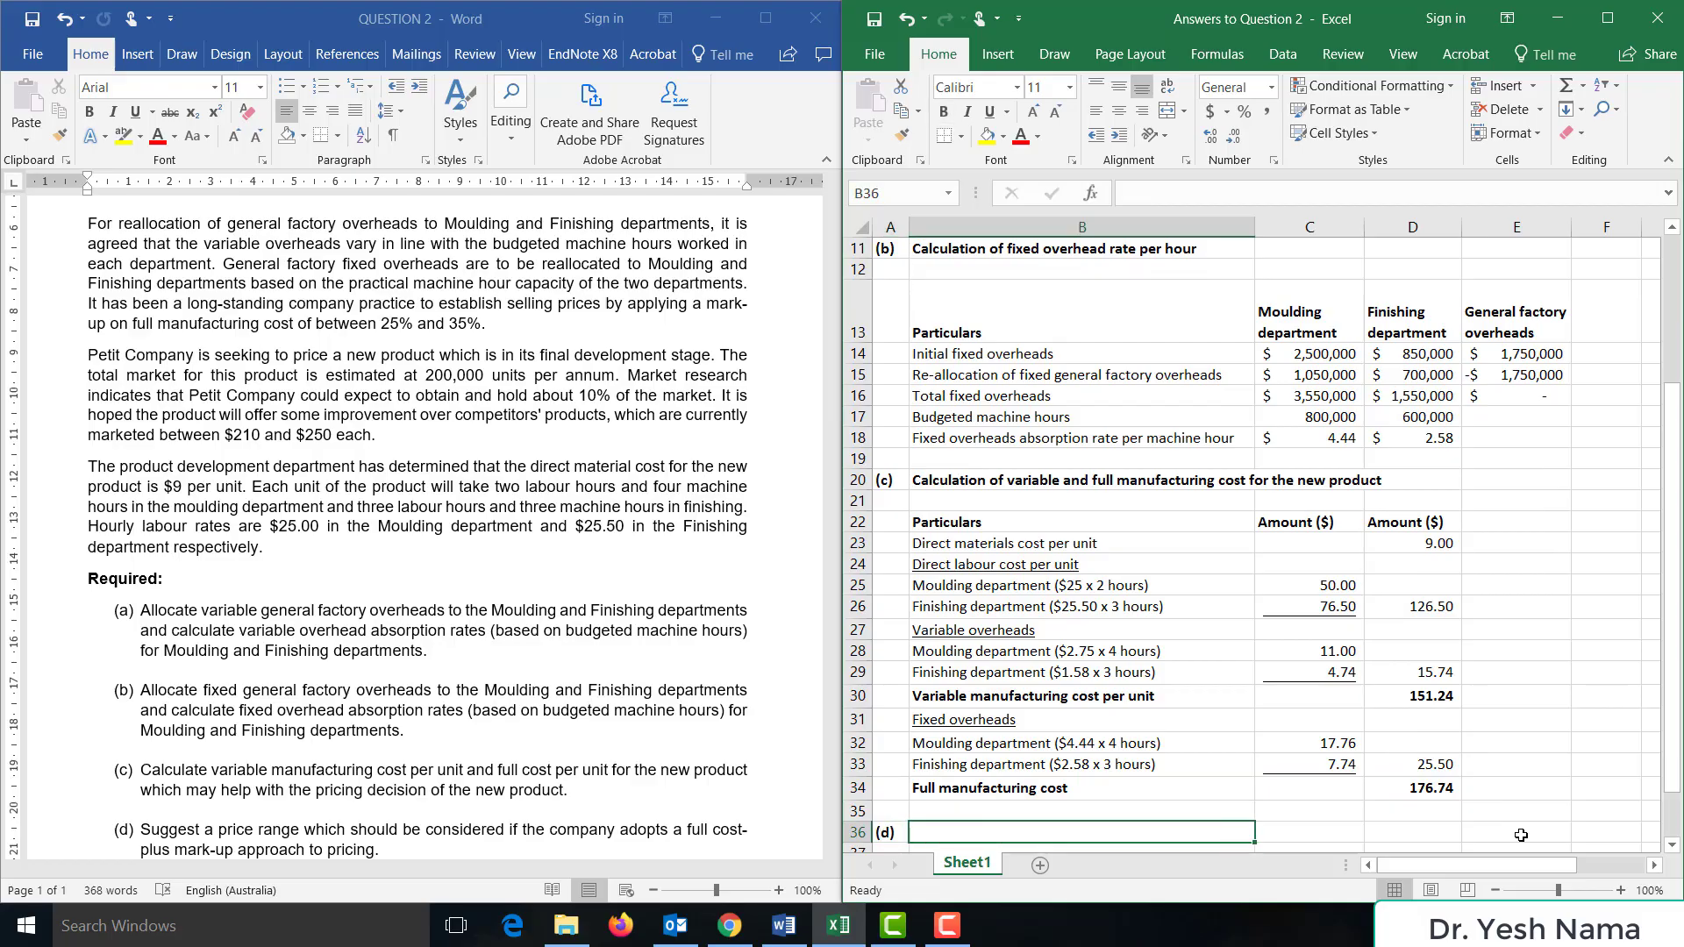
- Switch to the Word question document and read requirement (d) about the suggested price range
click(186, 754)
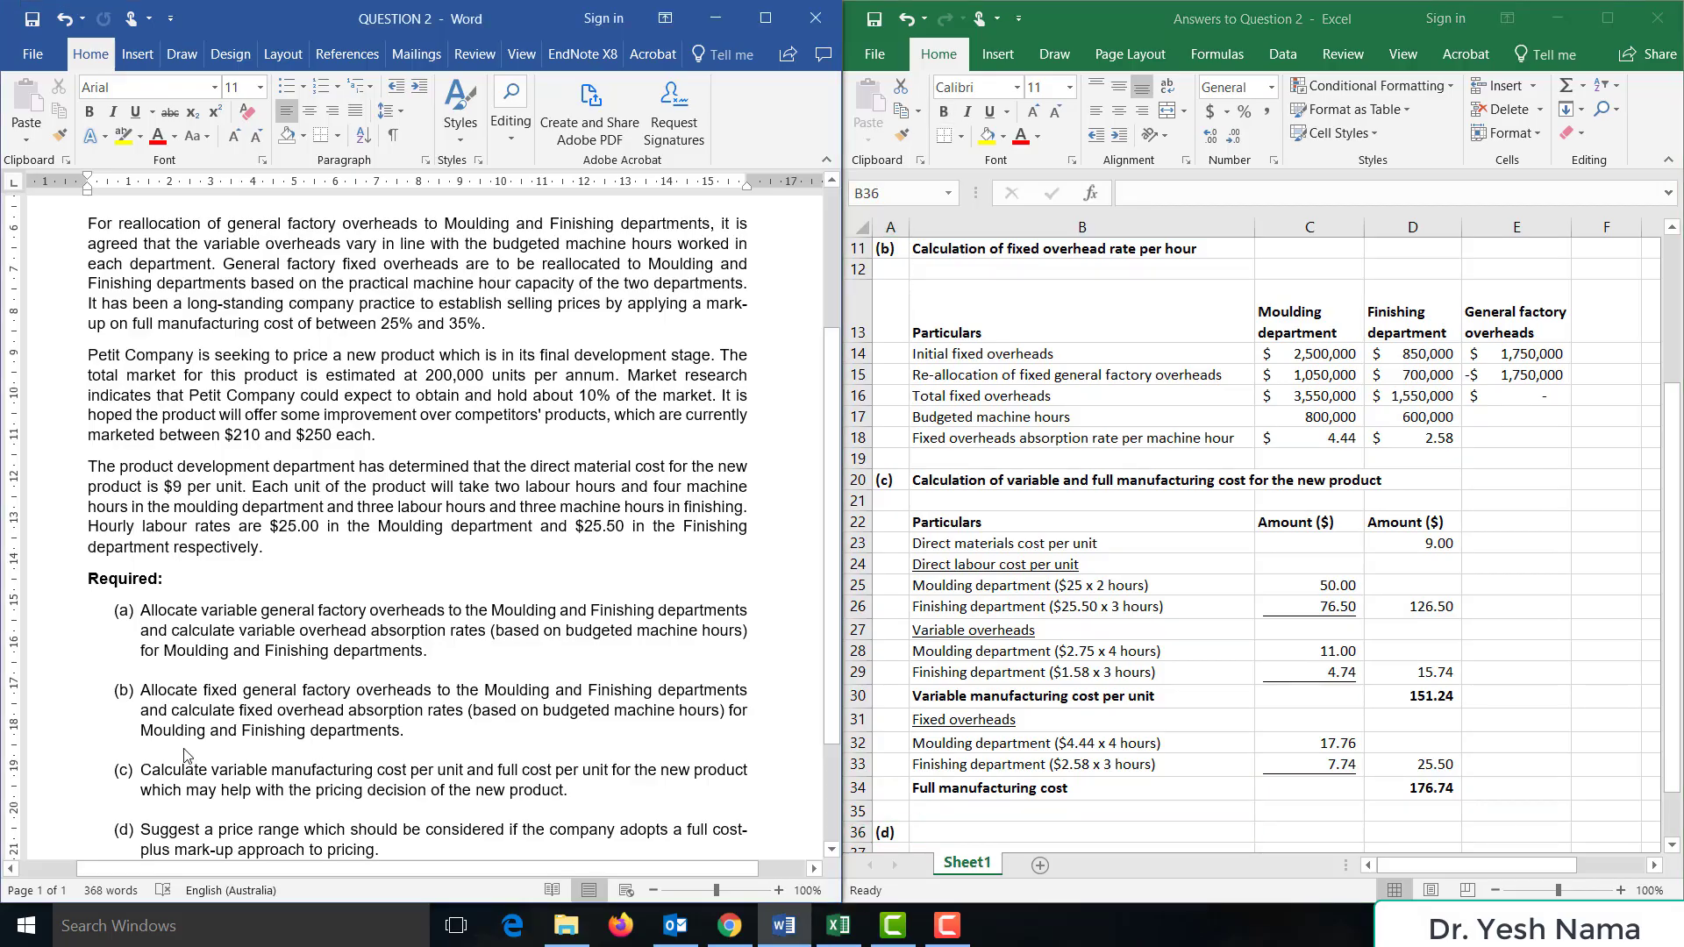
scroll(186, 754, down, 1)
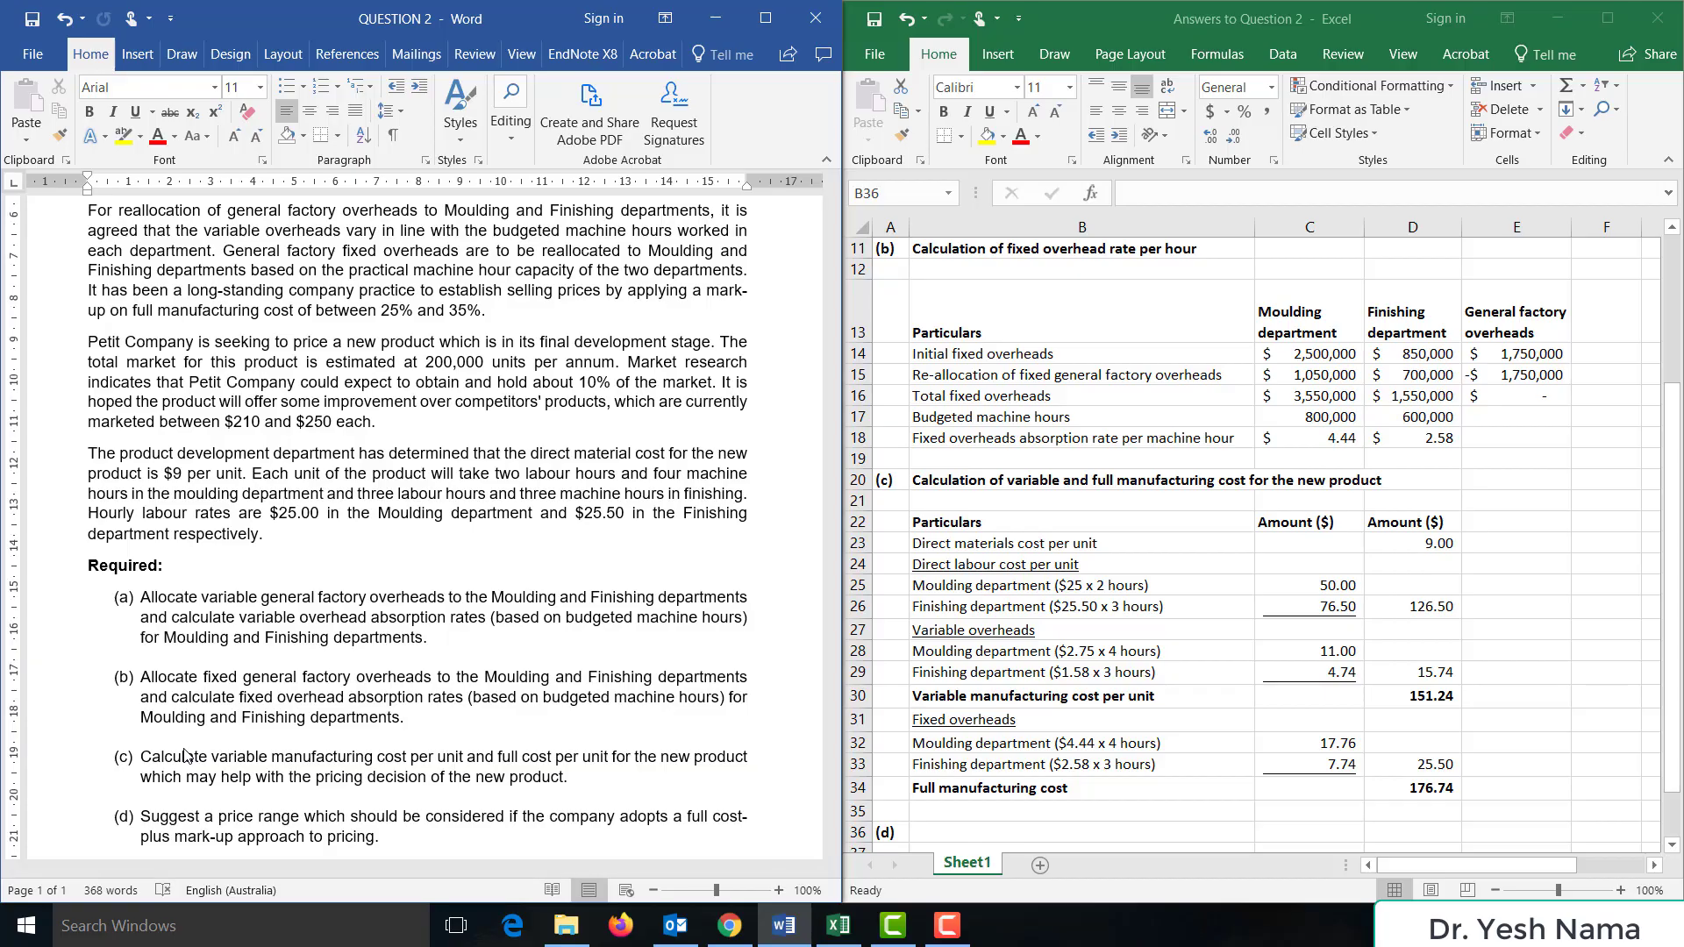
scroll(184, 756, up, 2)
scroll(184, 756, down, 3)
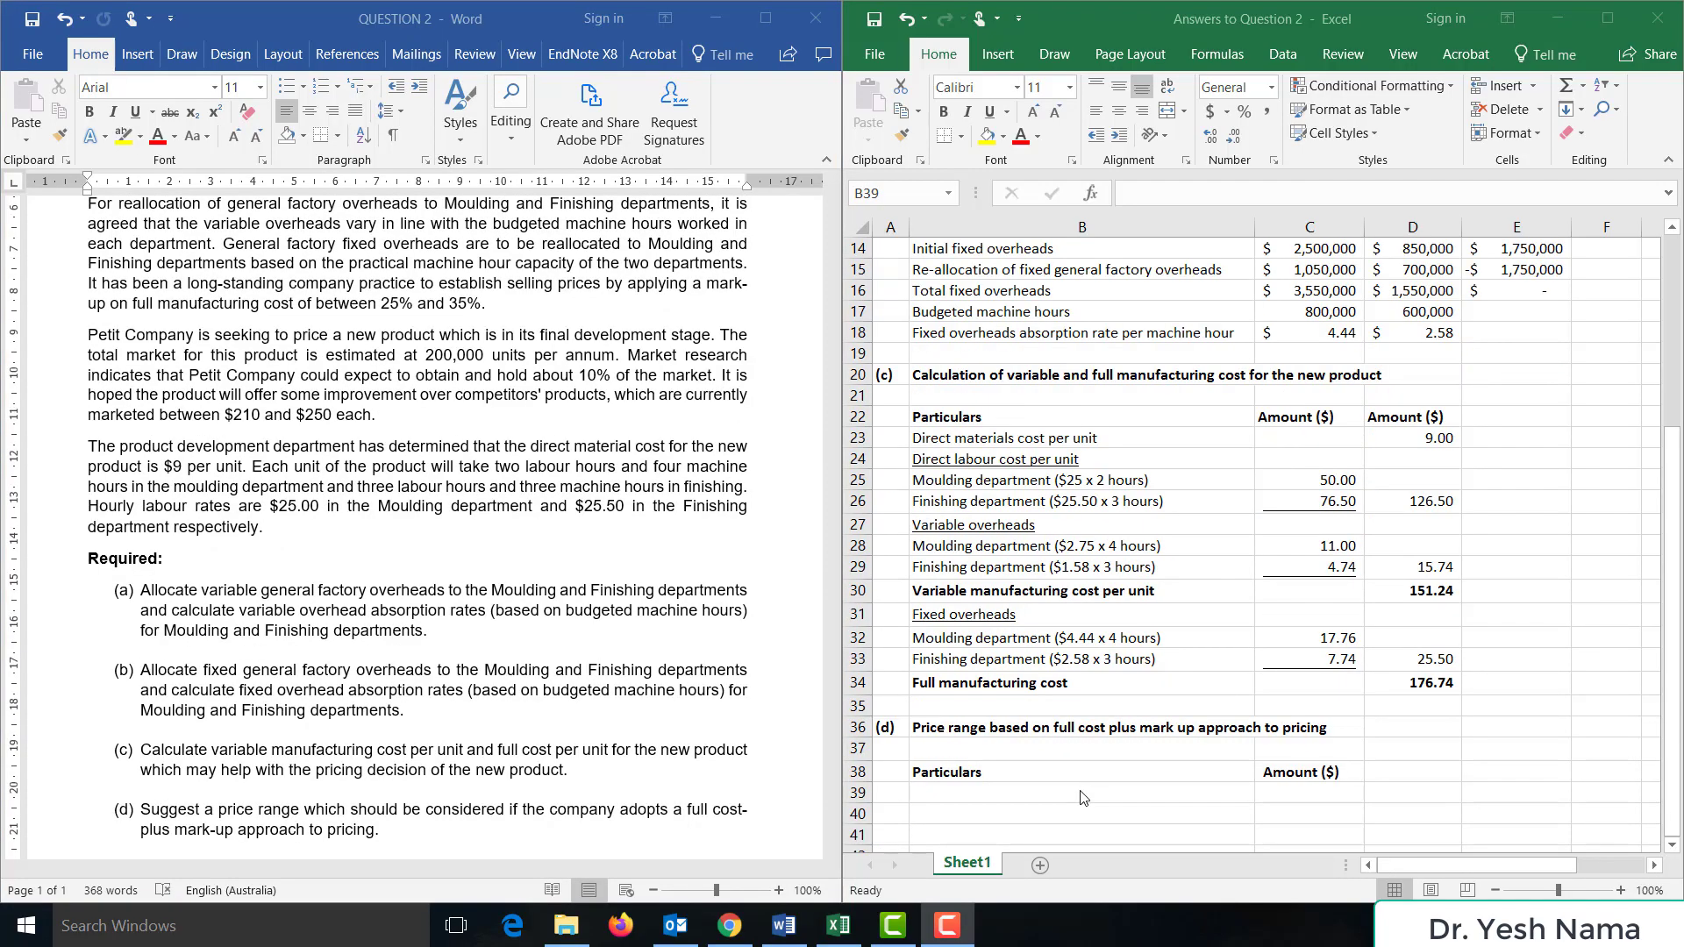
- Fill B39, the first row of the price range table, with the full manufacturing cost label using =B34
click(1080, 792)
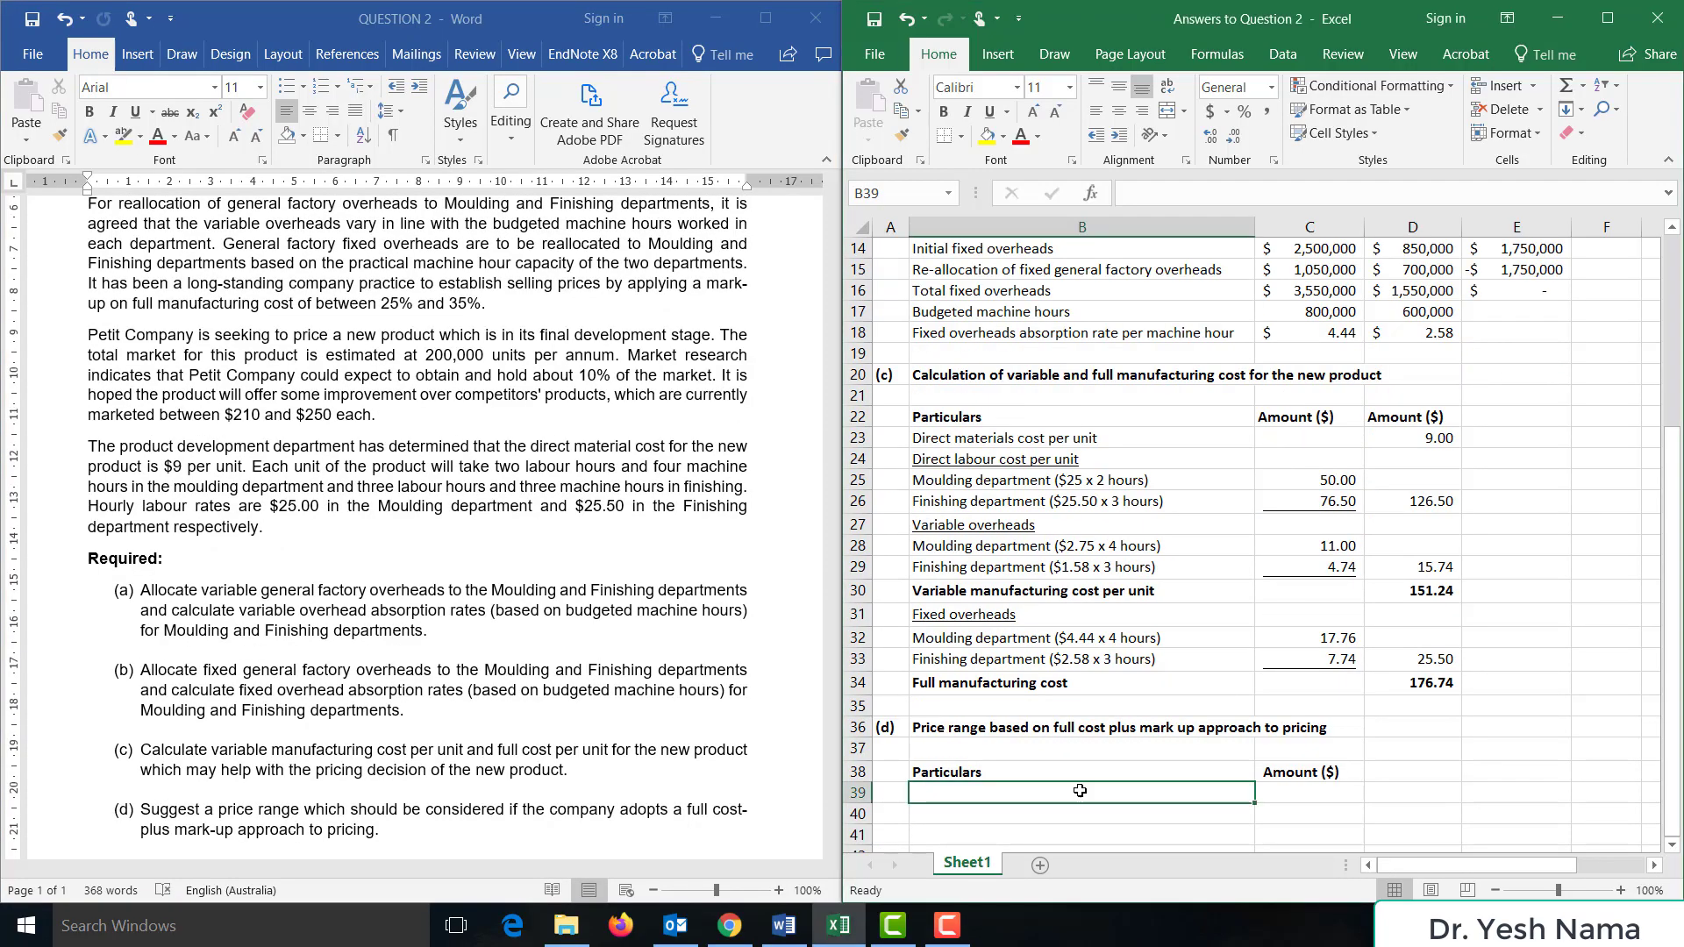
text(=)
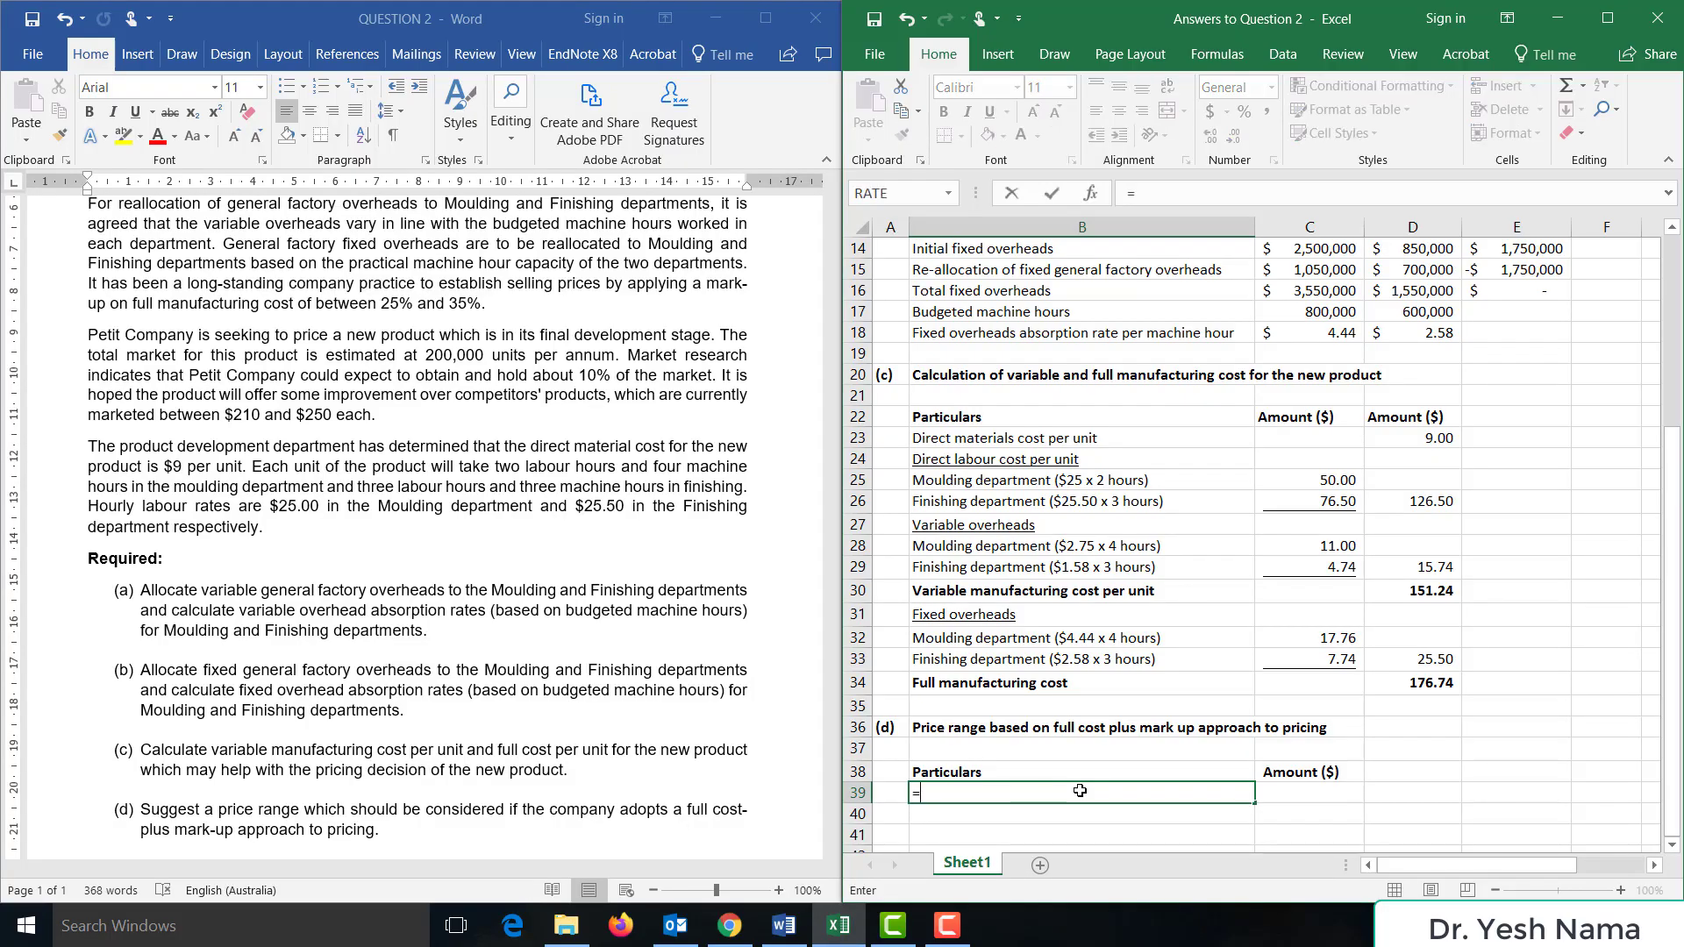
key(Up)
key(Up)
key(Up)
key(Up)
key(Up)
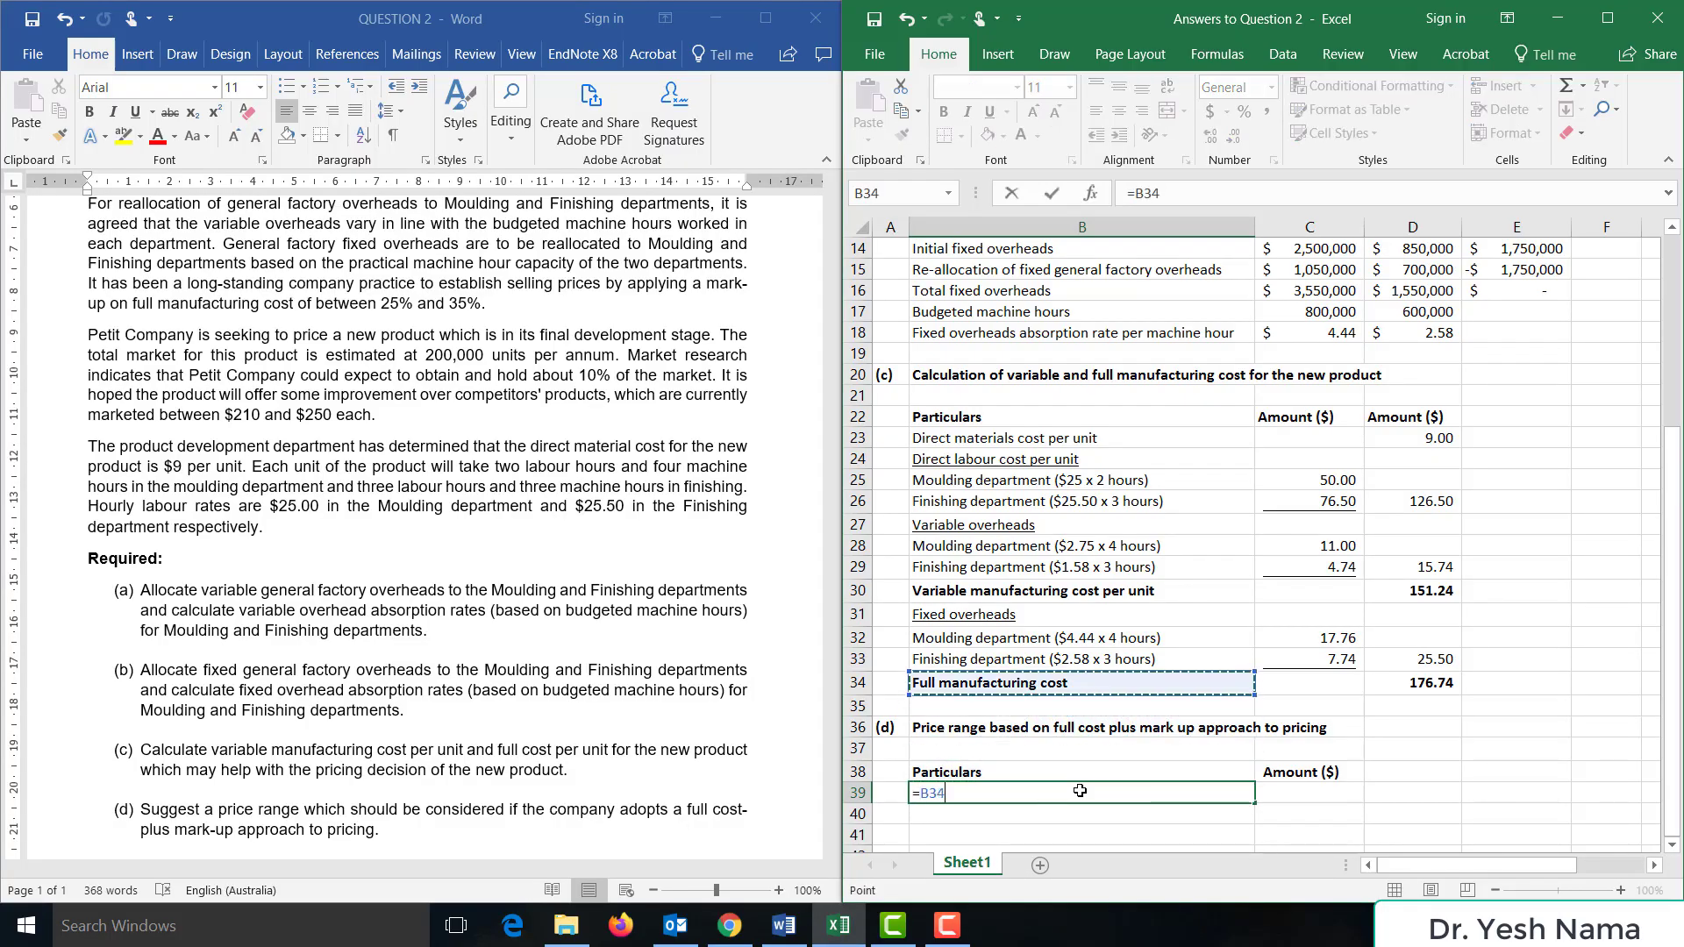
key(Return)
- Enter 176.74 as the full manufacturing cost amount in C39
click(1080, 792)
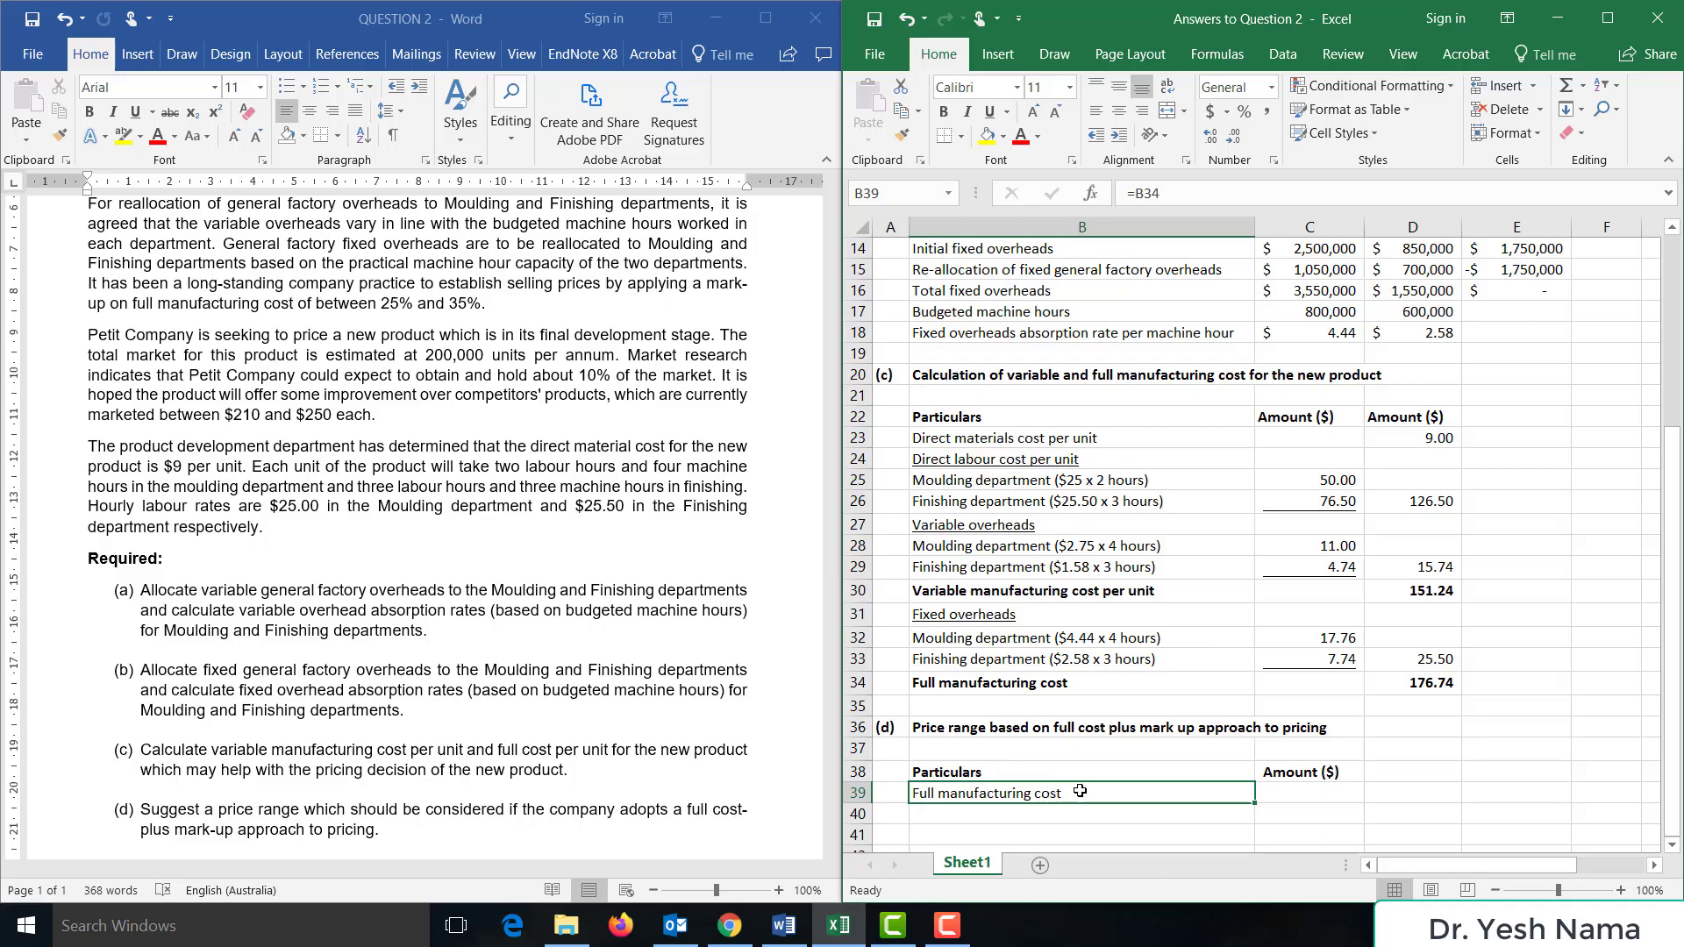
key(Right)
text(17)
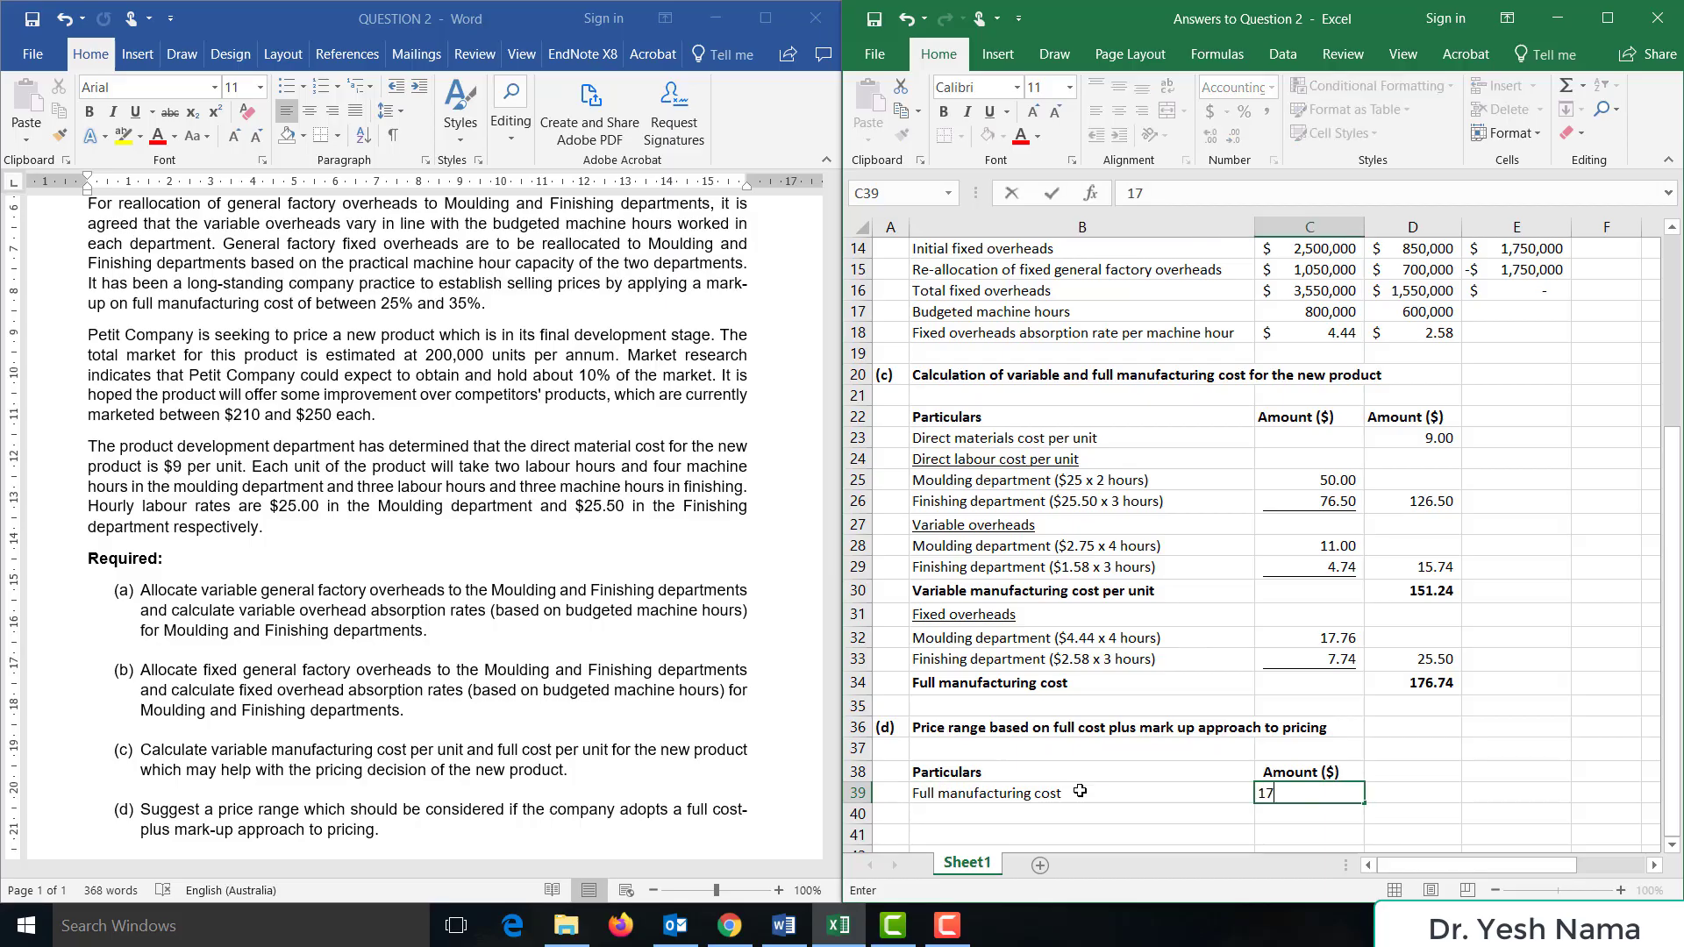
text(6.74)
key(Return)
- Label row 40 "Price based on 25% mark-up" in B40
key(Left)
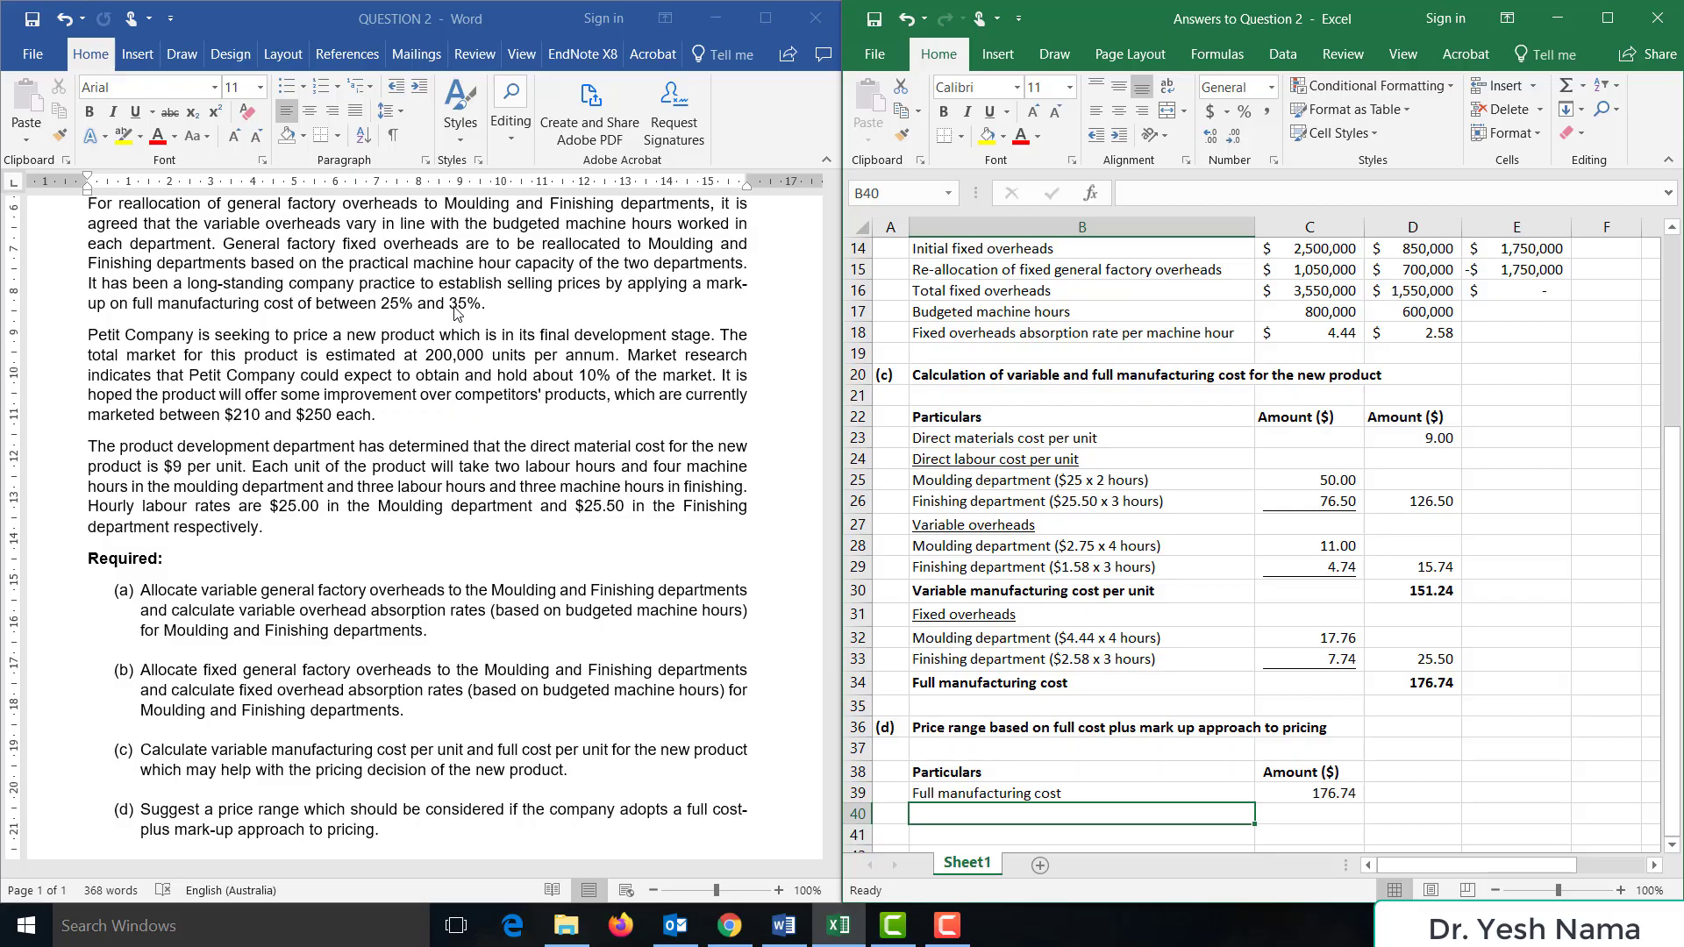
text(Price based o)
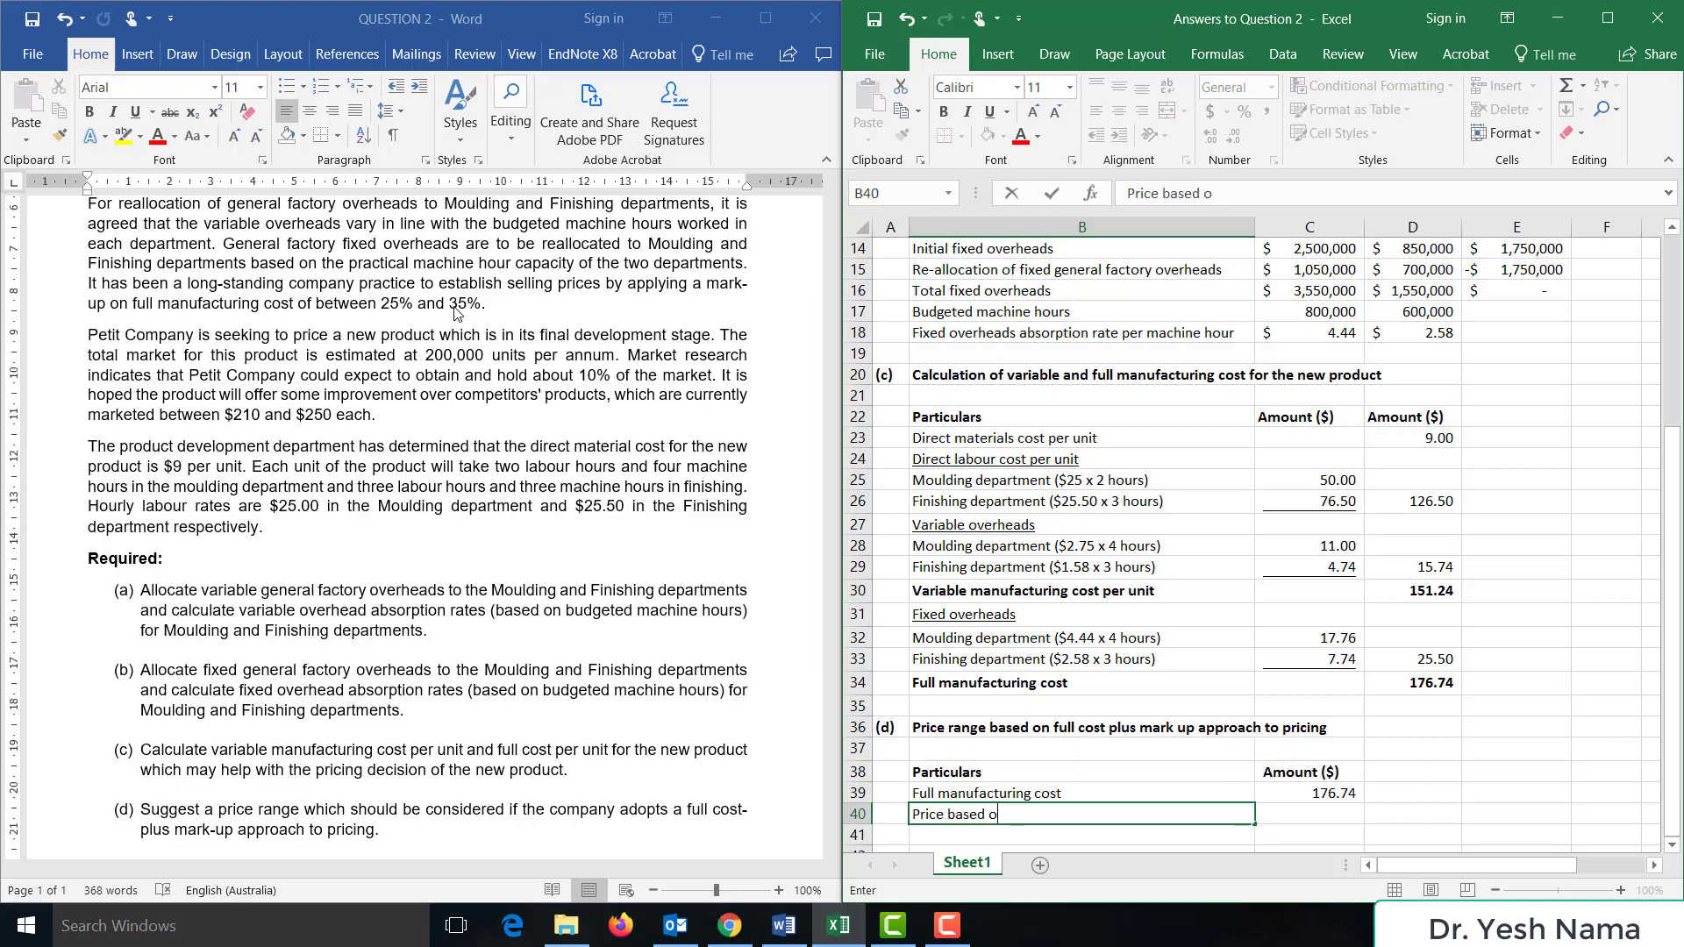
text(n 25% mark-up)
- Calculate the price at 25% mark-up in C40 with the formula =C39*1.25
key(Tab)
text(=)
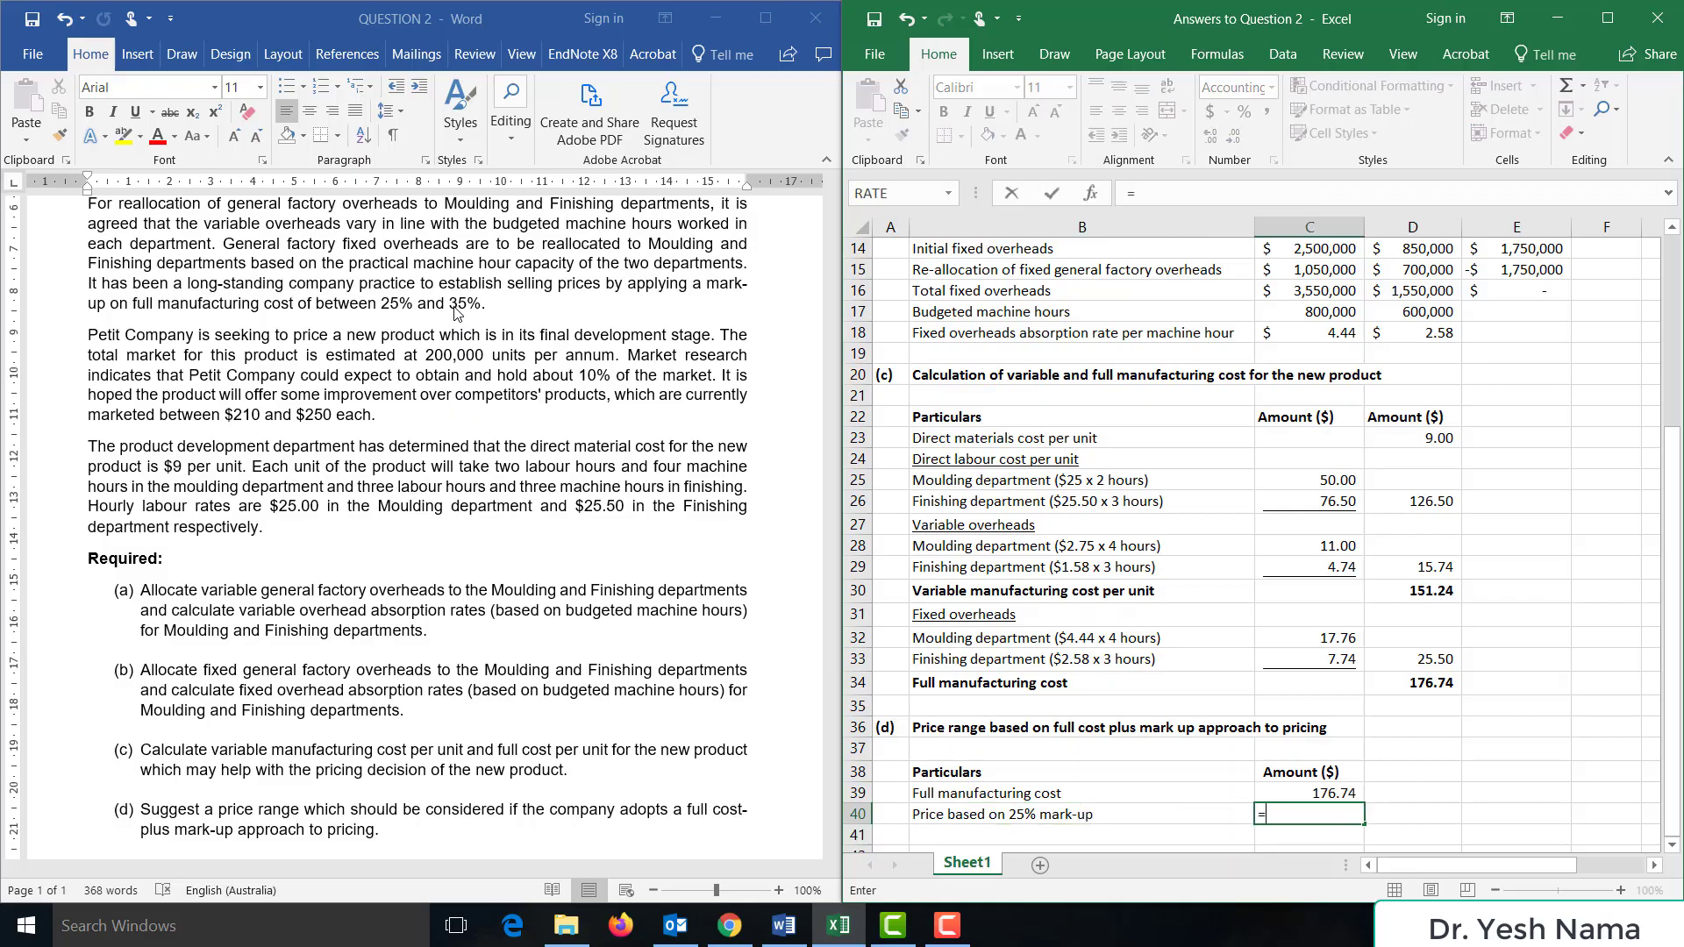
key(Up)
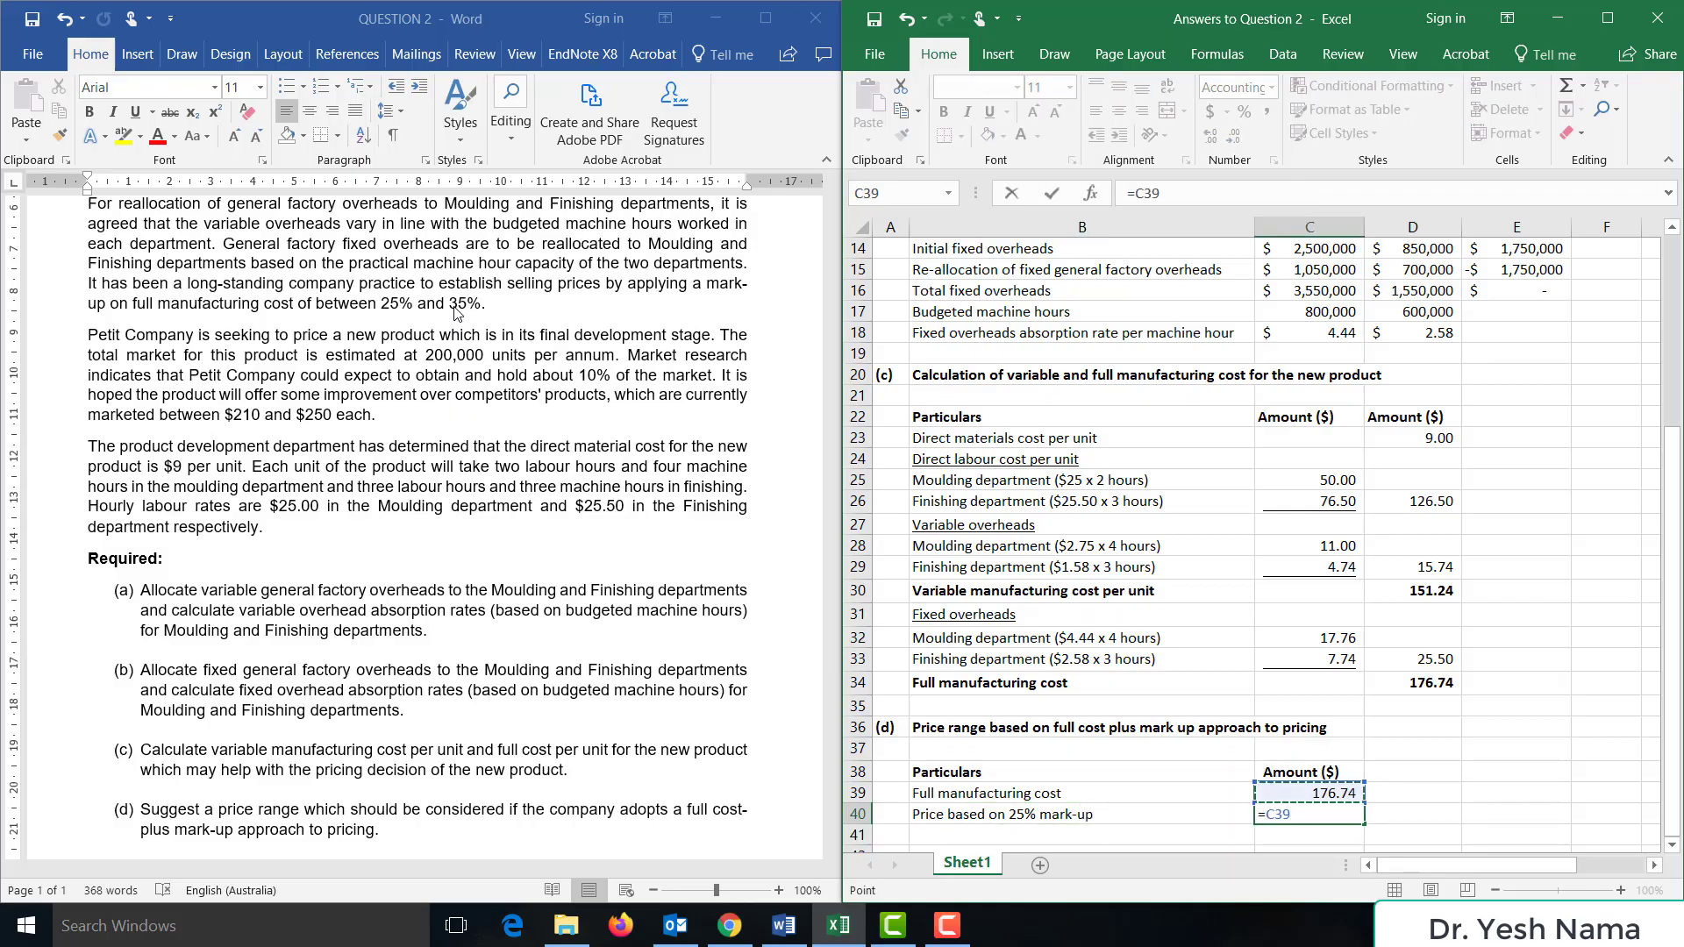
text(*1.25)
key(Return)
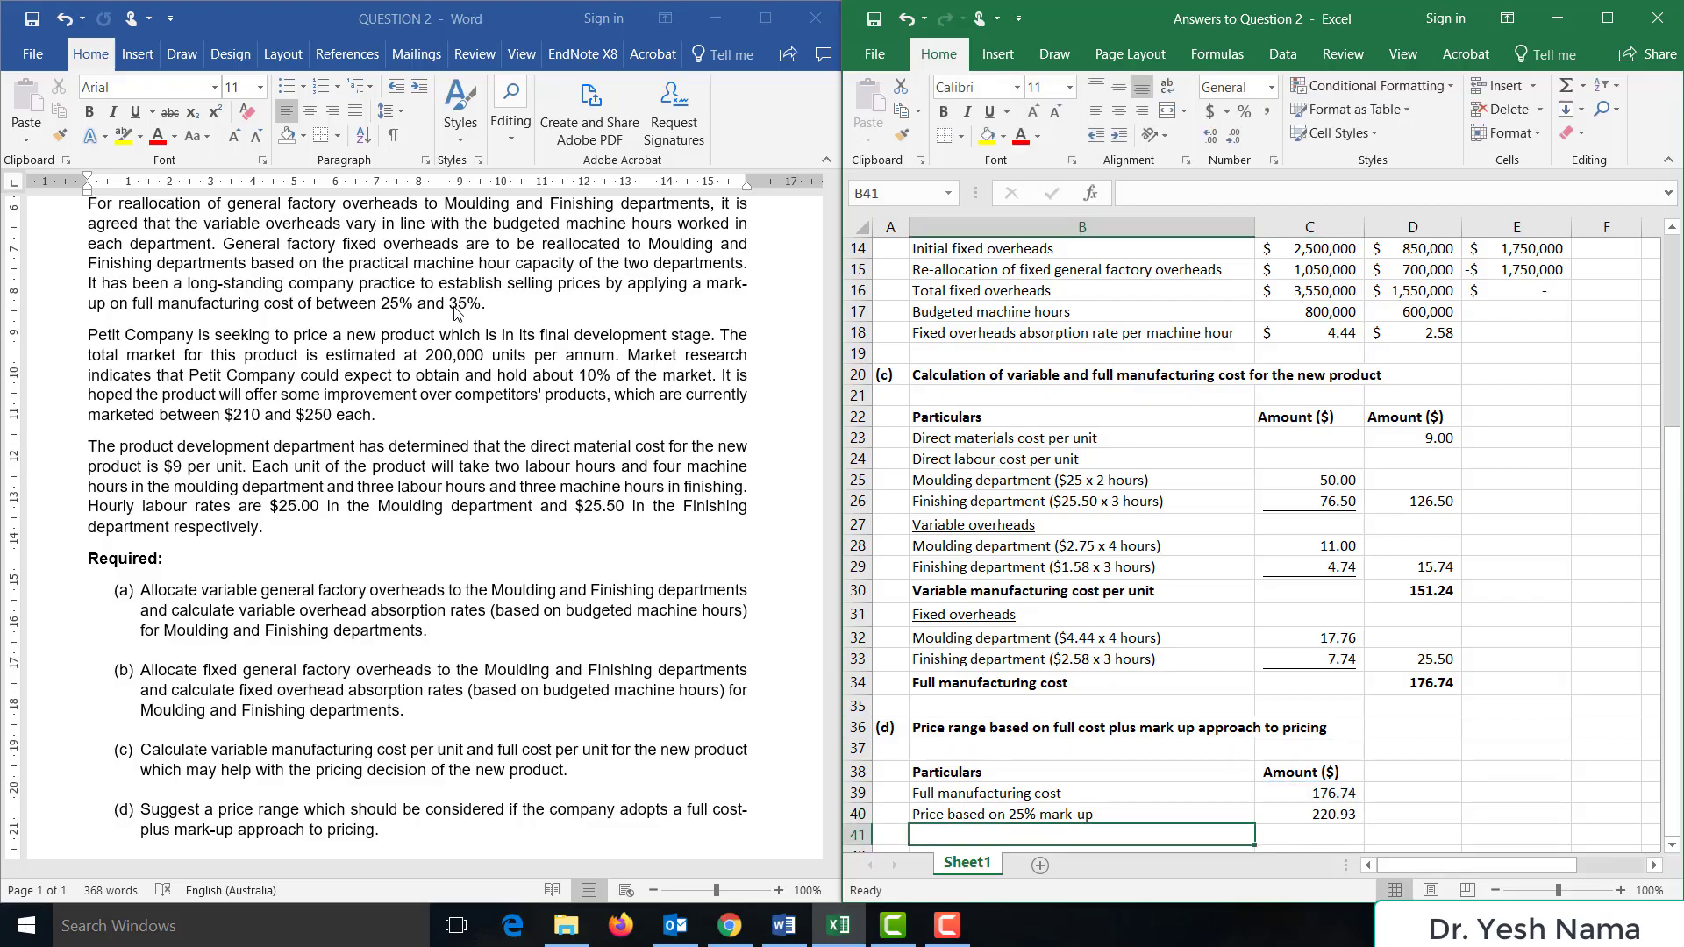
- Label row 41 "Price based on 35% mark-up" in B41
text(Price based on )
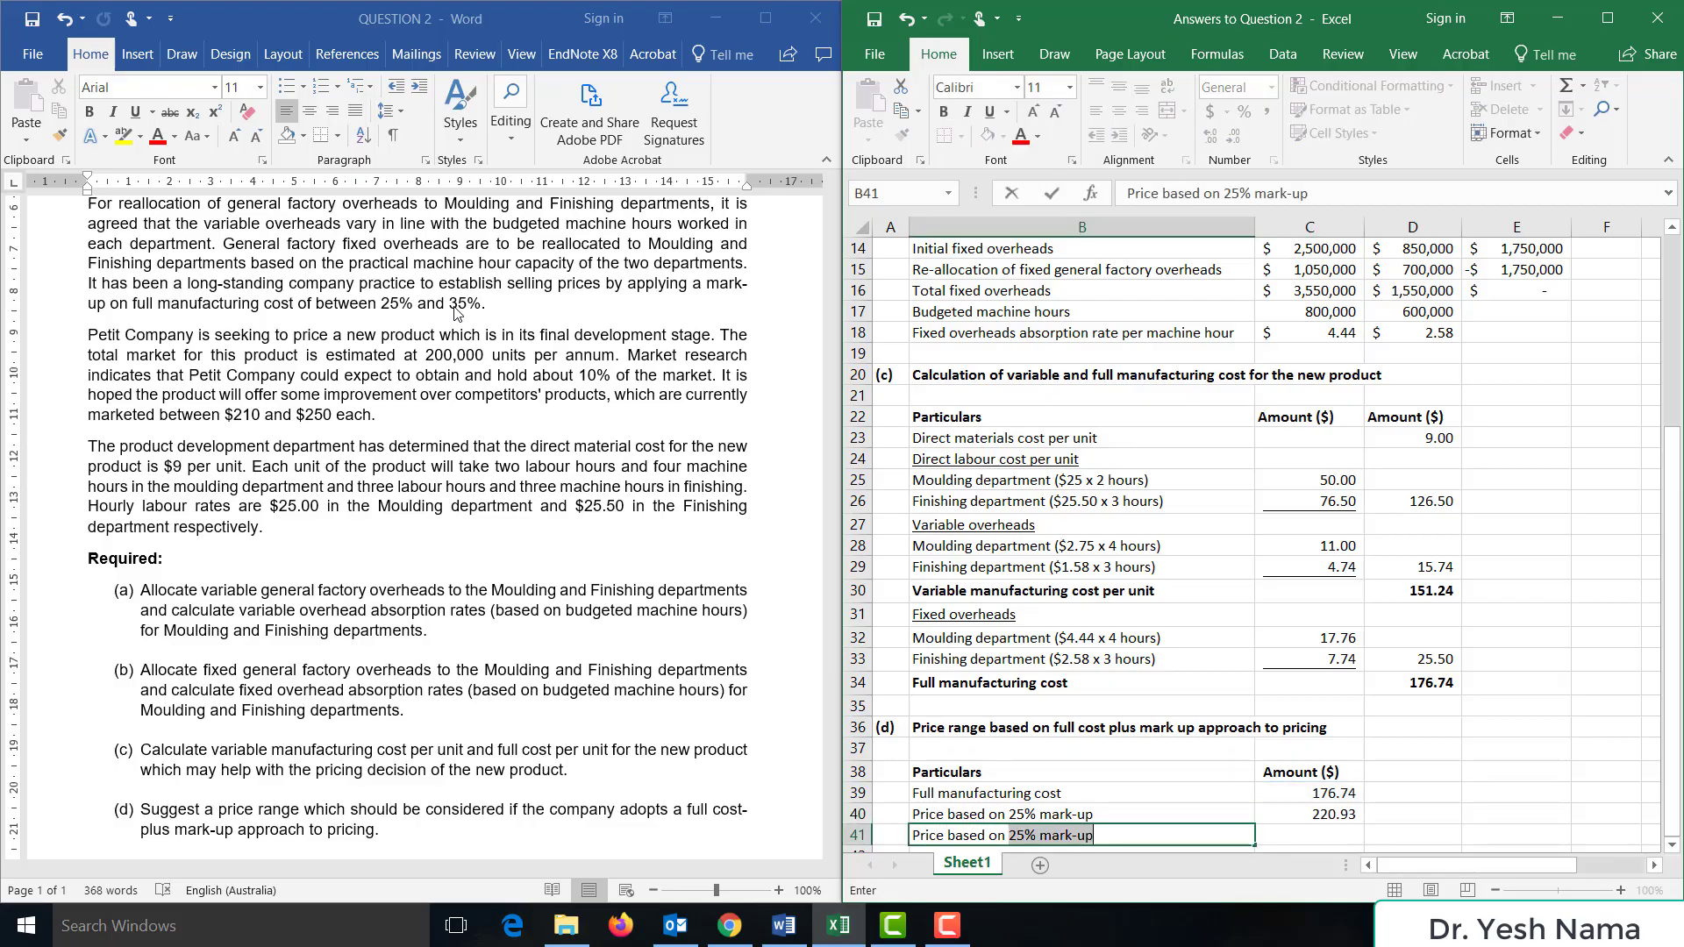
text(35% mark)
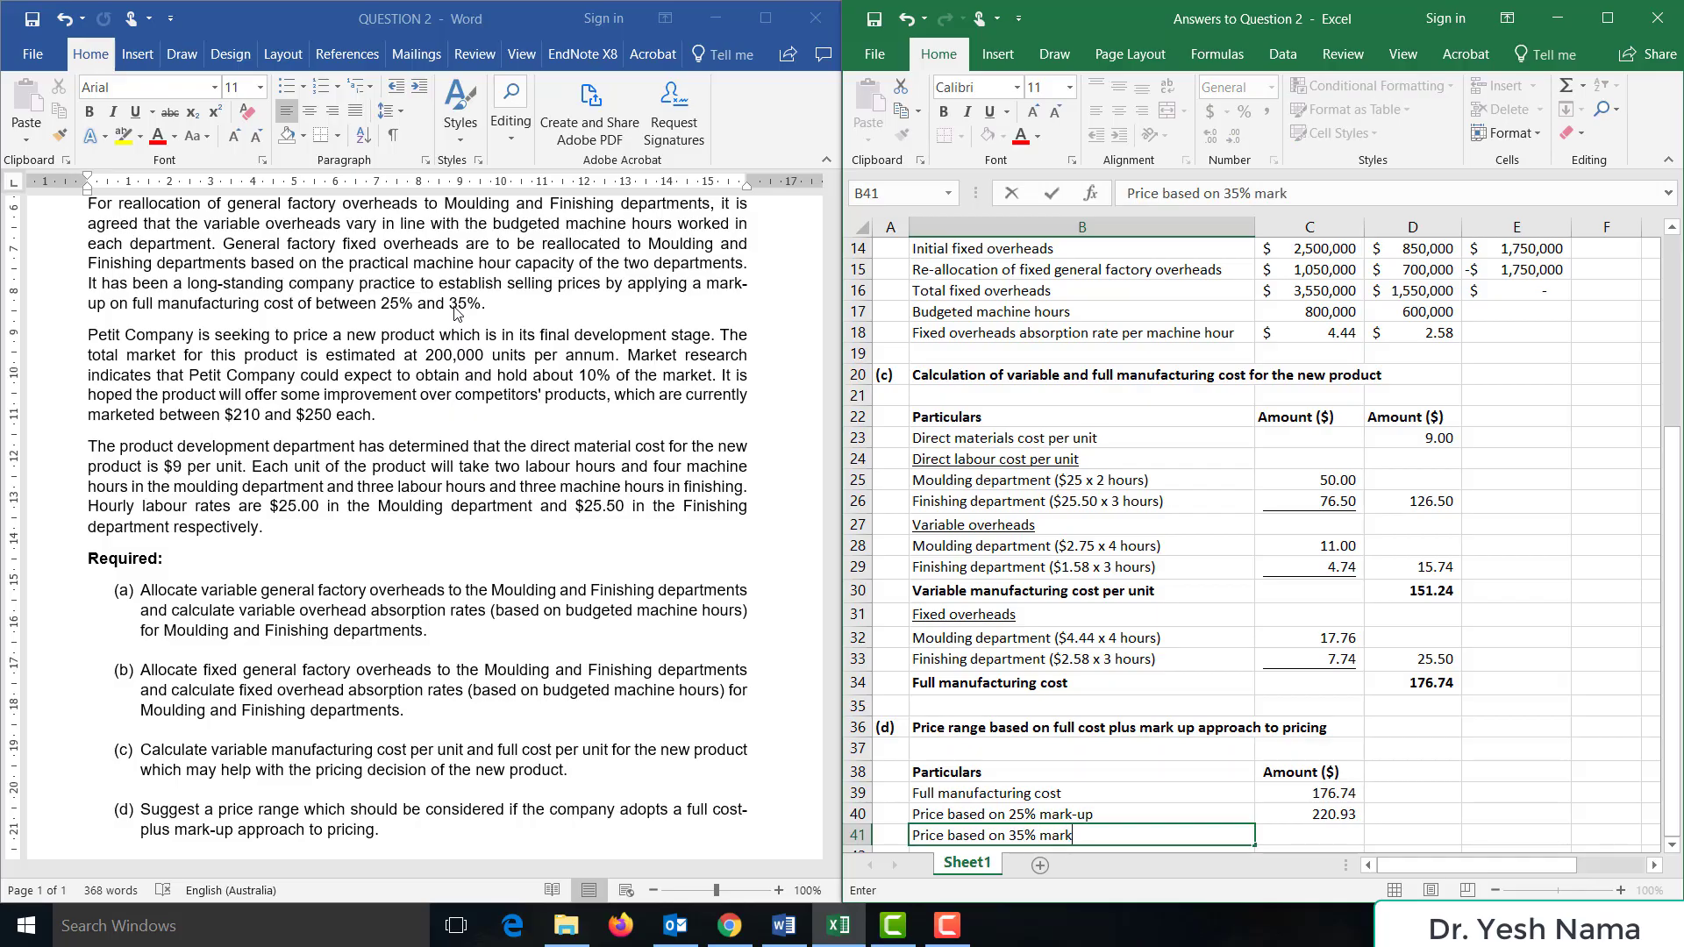
text(-up)
key(Tab)
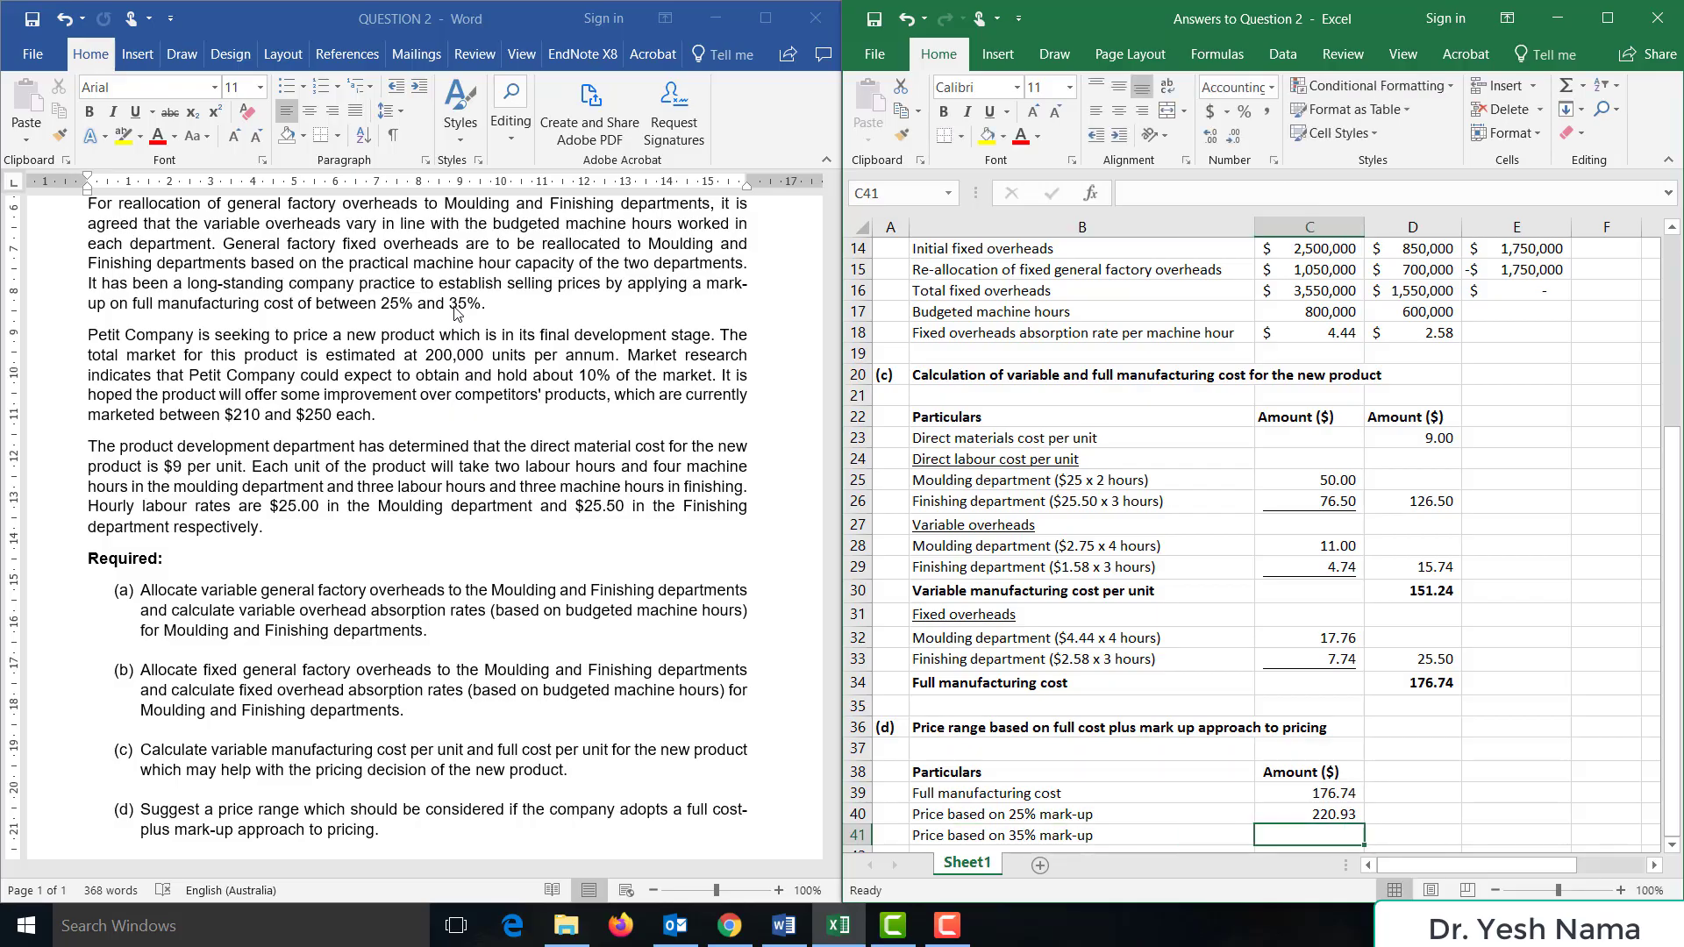
- Calculate the price at 35% mark-up in C41 with the formula =C39*1.35
text(=)
key(Up)
key(Up)
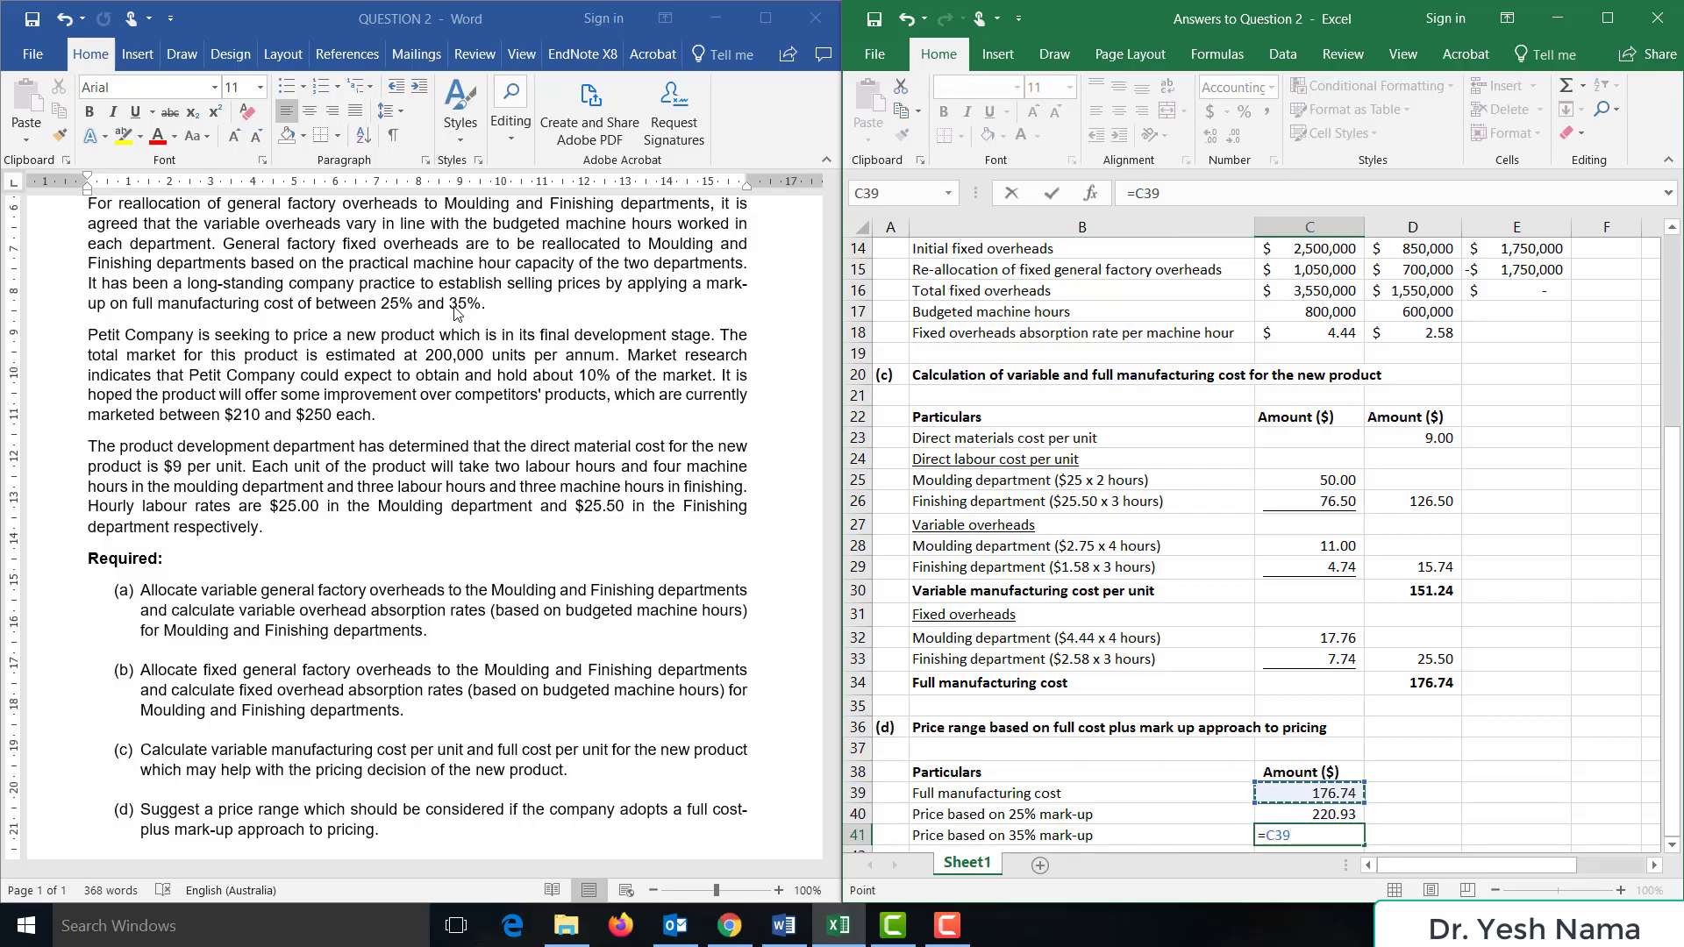
text(*1.35)
key(Return)
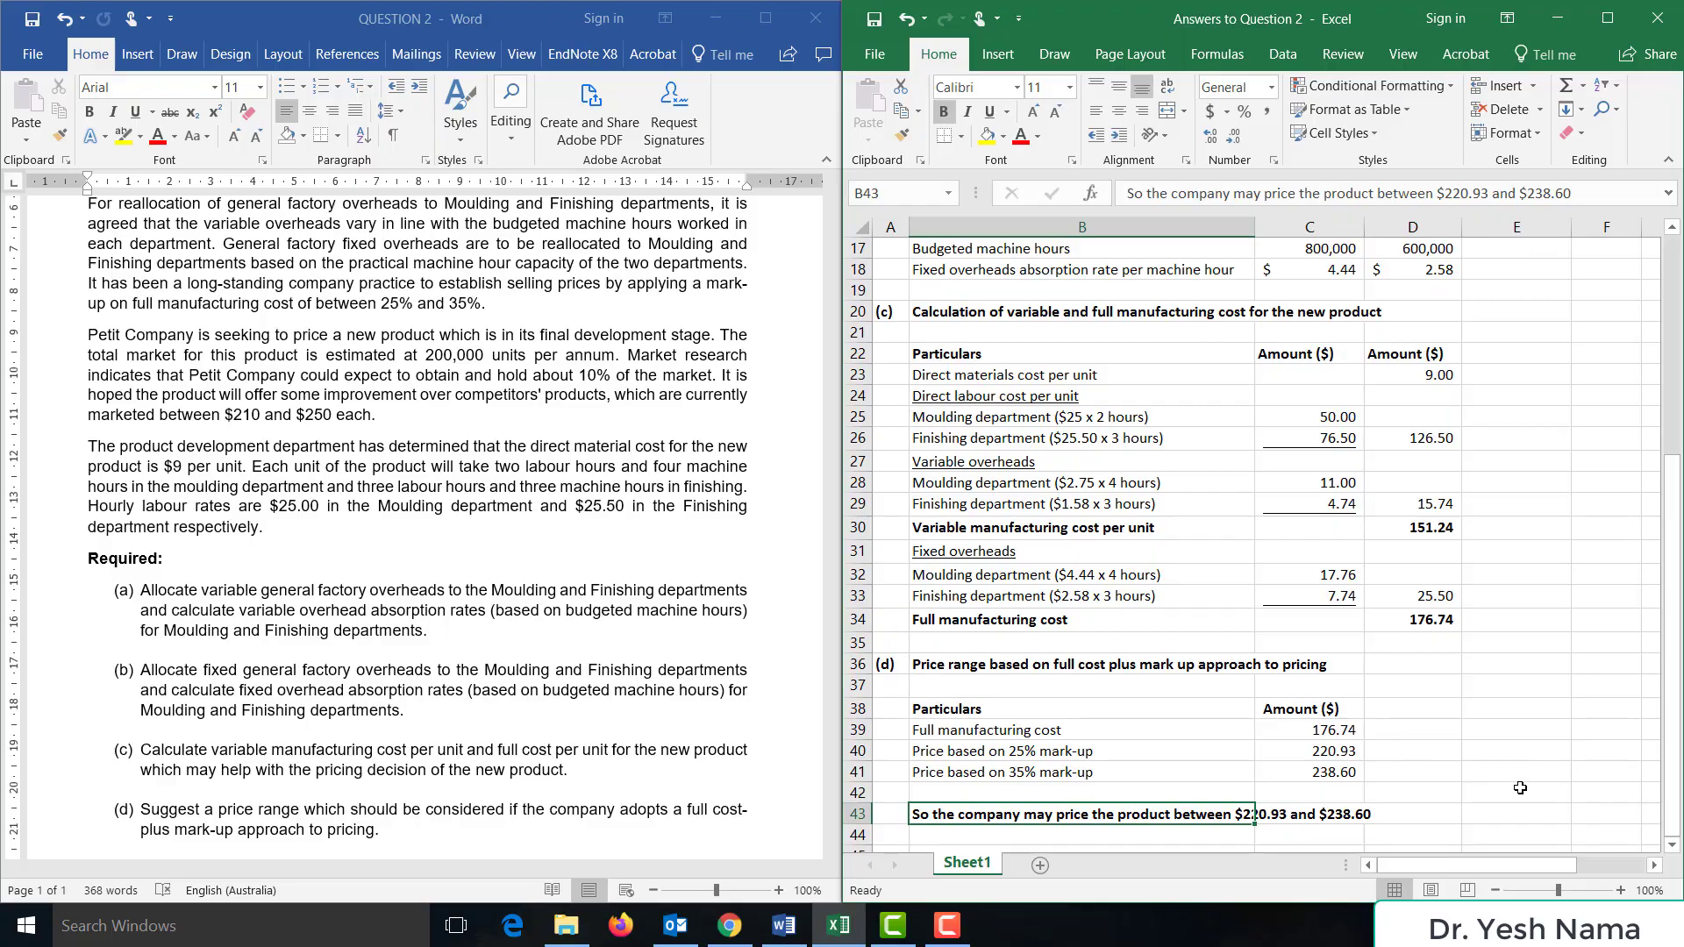
key(Right)
key(Right)
key(Right)
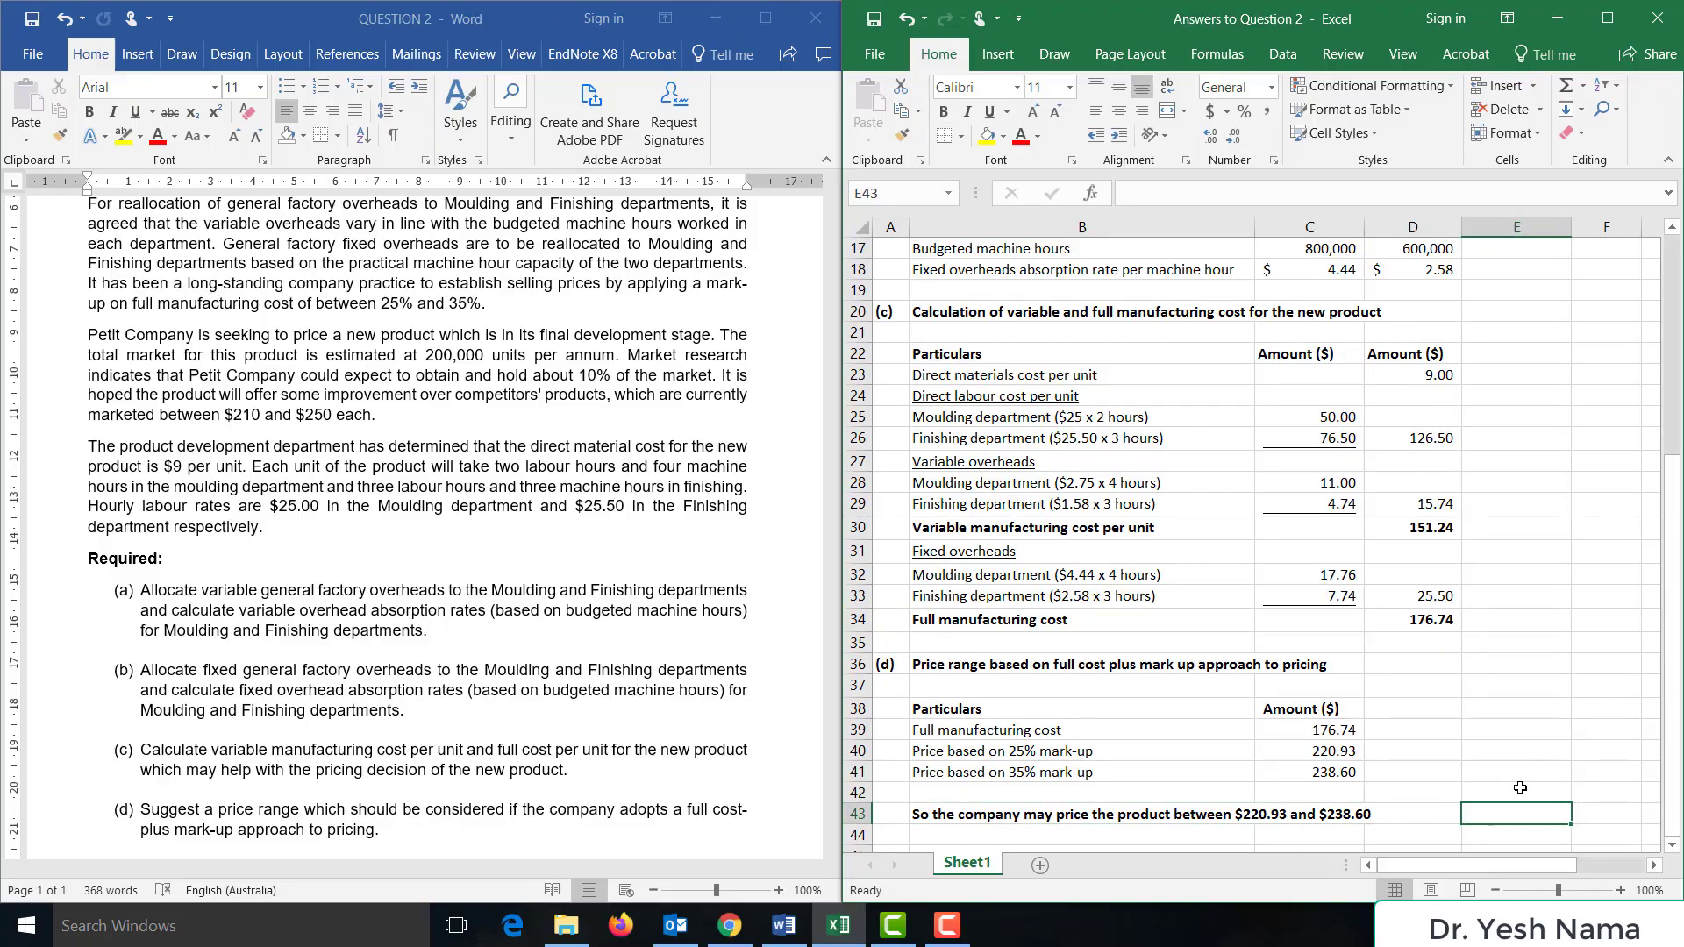